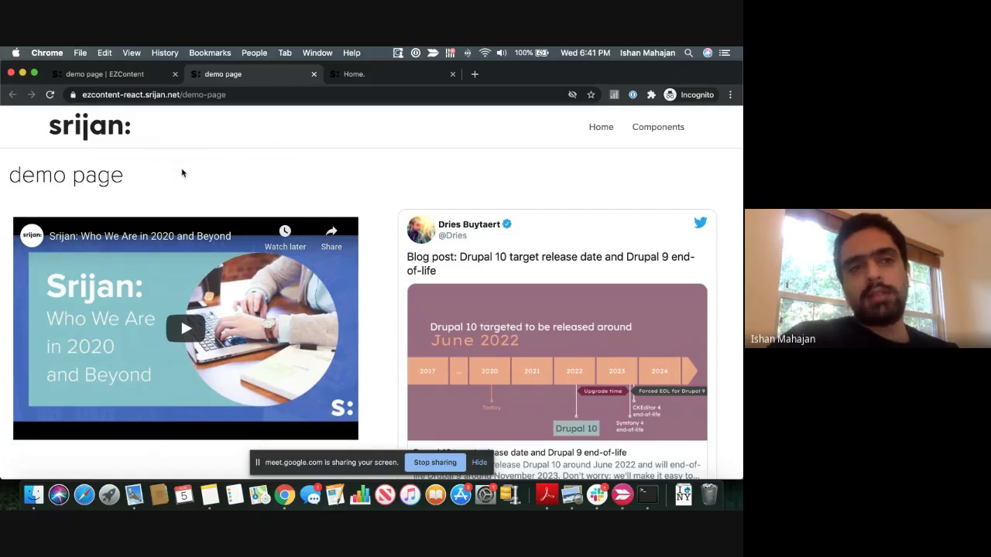
- Open the demo page's layout editor with Show content preview turned off
click(150, 73)
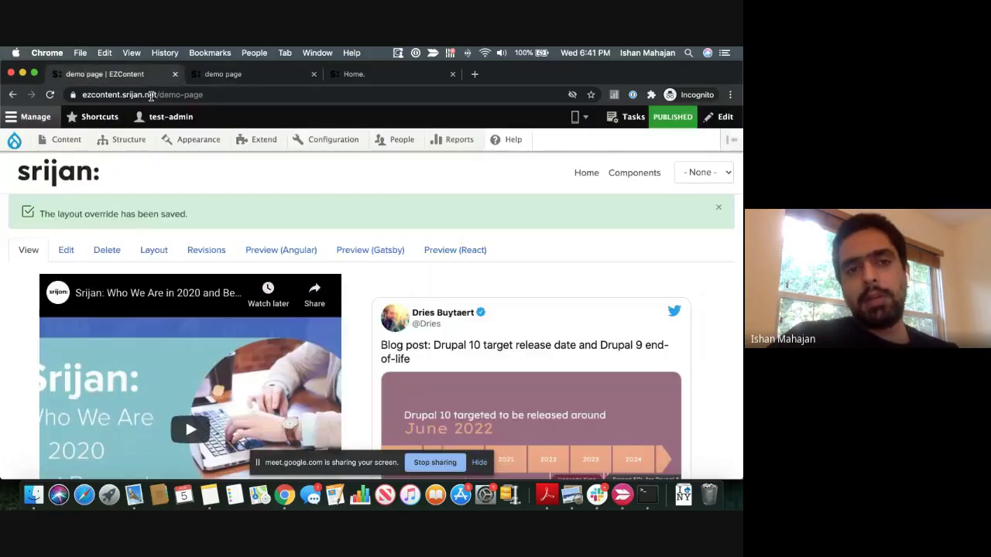
click(154, 250)
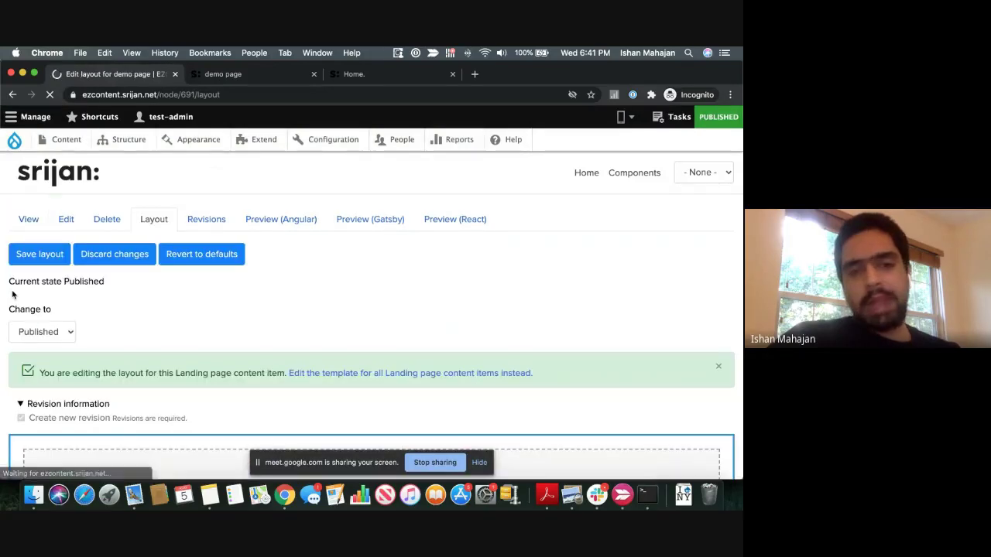
scroll(12, 294, down, 3)
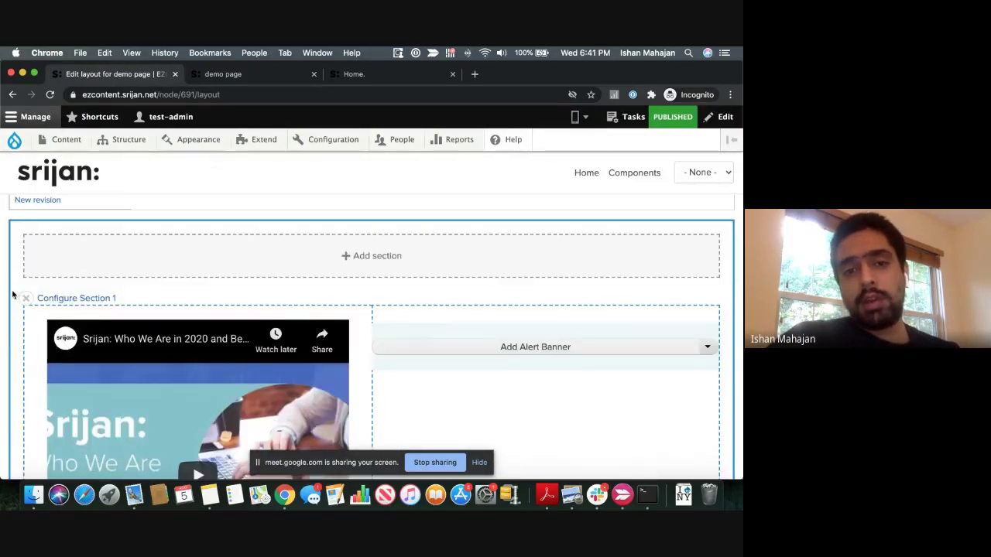
scroll(266, 263, up, 2)
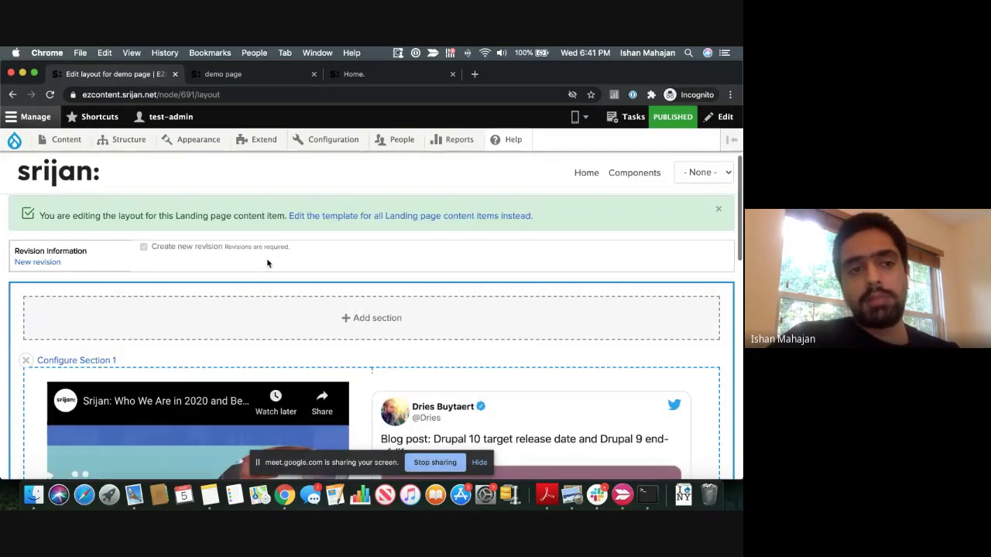
scroll(17, 294, up, 4)
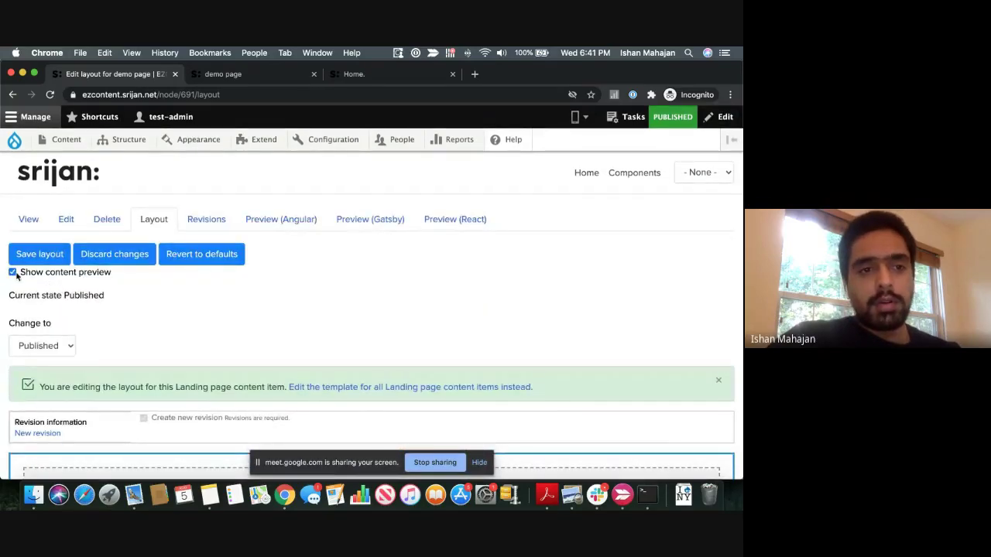
click(11, 273)
- Move test tweet to the left column and test embed to the right, then save the layout
scroll(305, 309, down, 5)
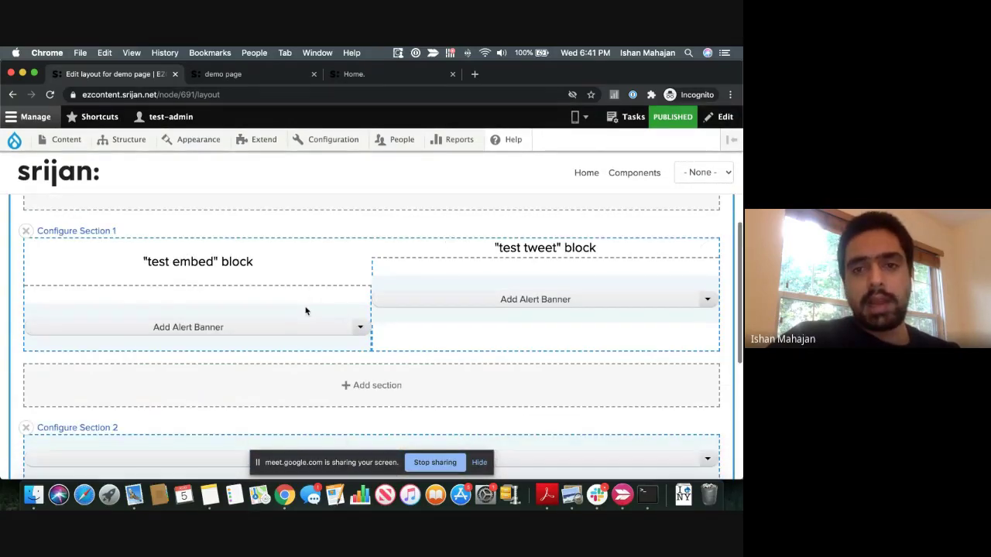
drag(482, 247, 207, 257)
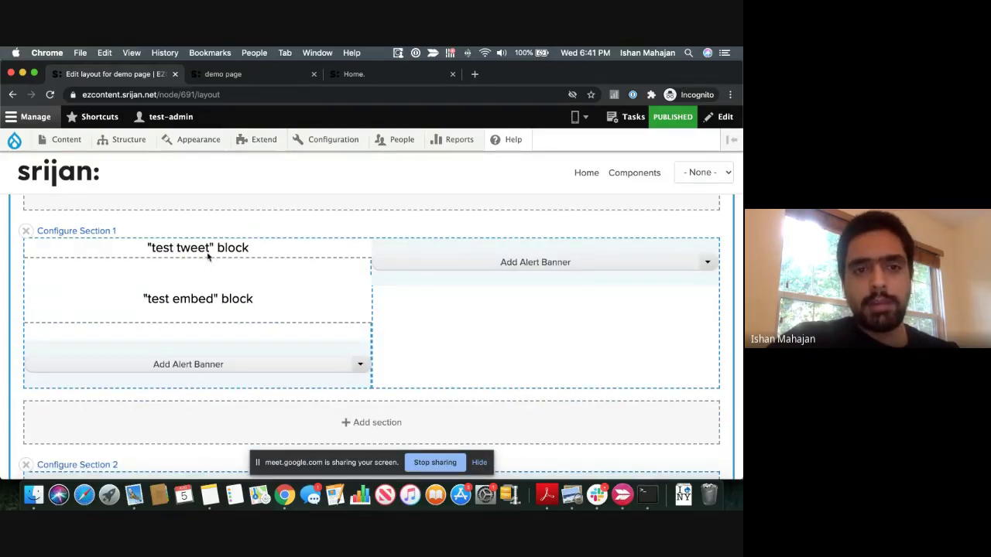
drag(209, 303, 489, 305)
scroll(281, 356, up, 10)
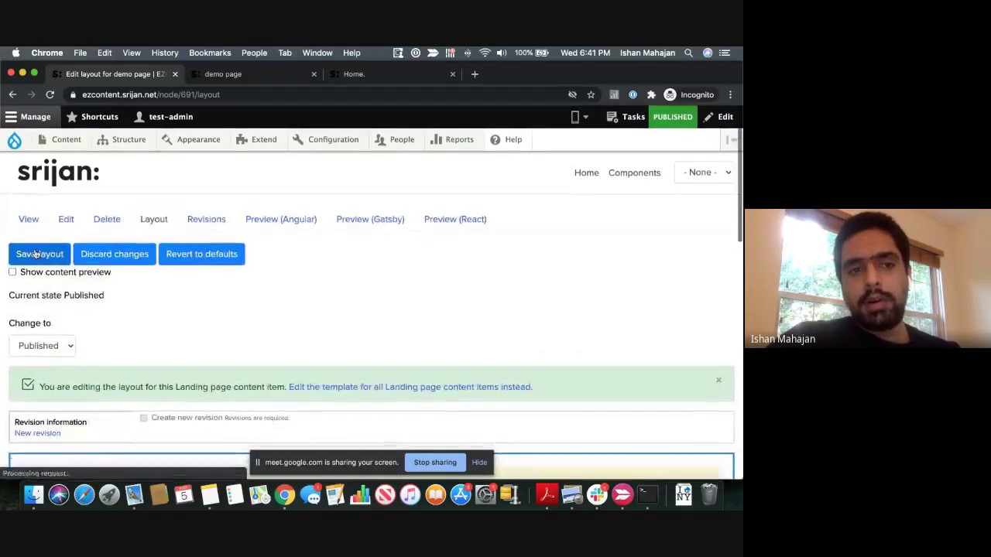
click(39, 258)
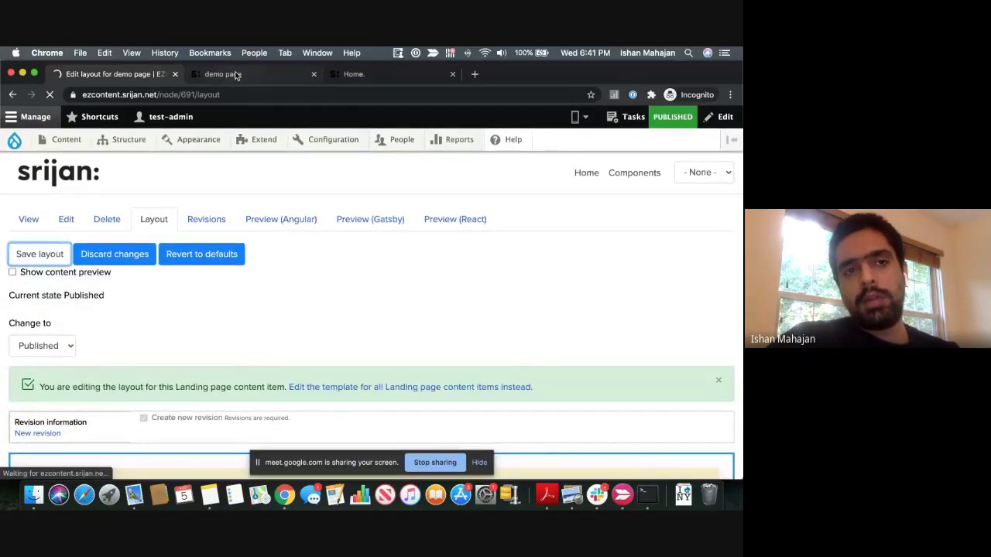
click(236, 74)
- Reload the React demo page to see the tweet left of the video, then go to the Drupal Home page
key(Return)
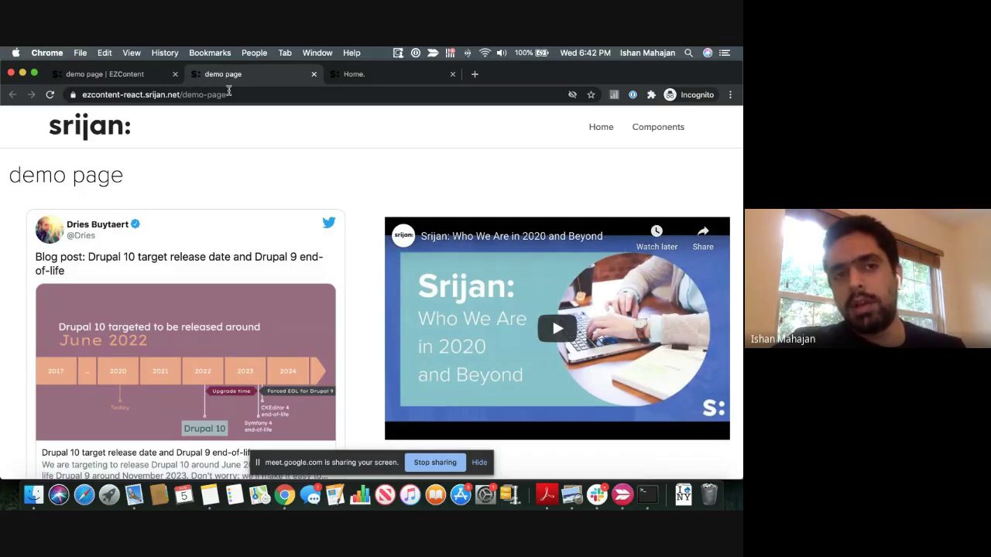
click(127, 75)
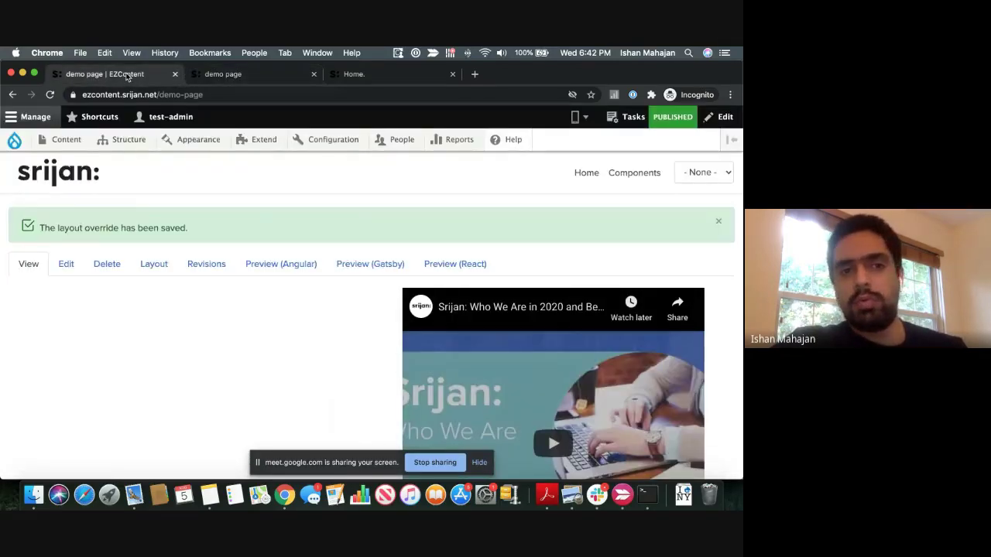
click(55, 166)
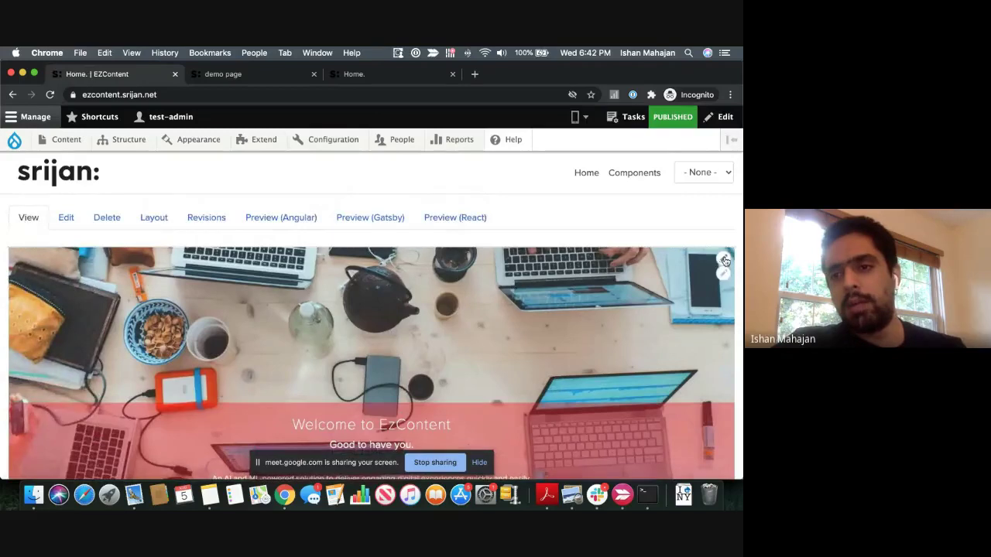
- Open the Home landing page's layout editor
click(722, 259)
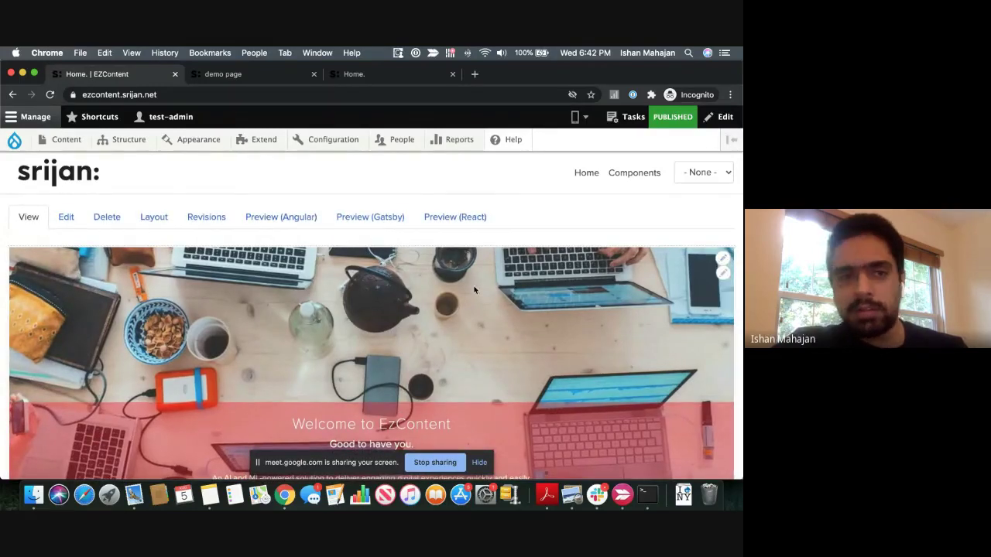
click(153, 217)
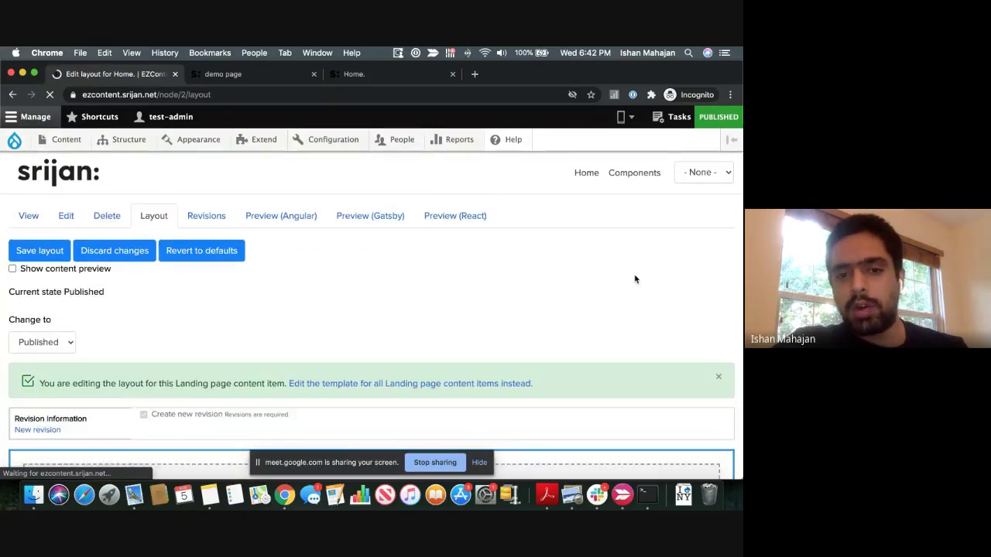
scroll(634, 278, down, 5)
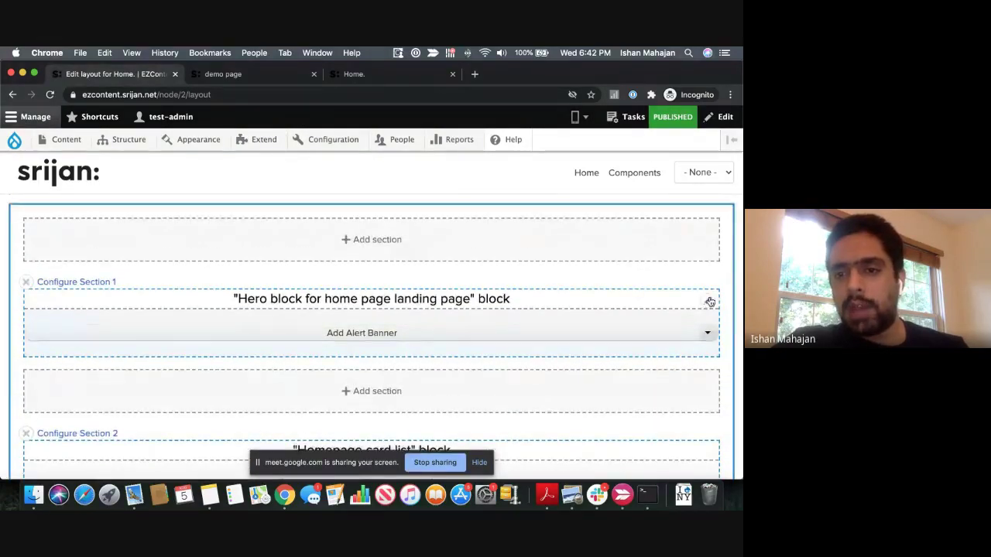
- Review the hero card's fields ('Learn More' link, Center text position, red background) and close unchanged
click(708, 302)
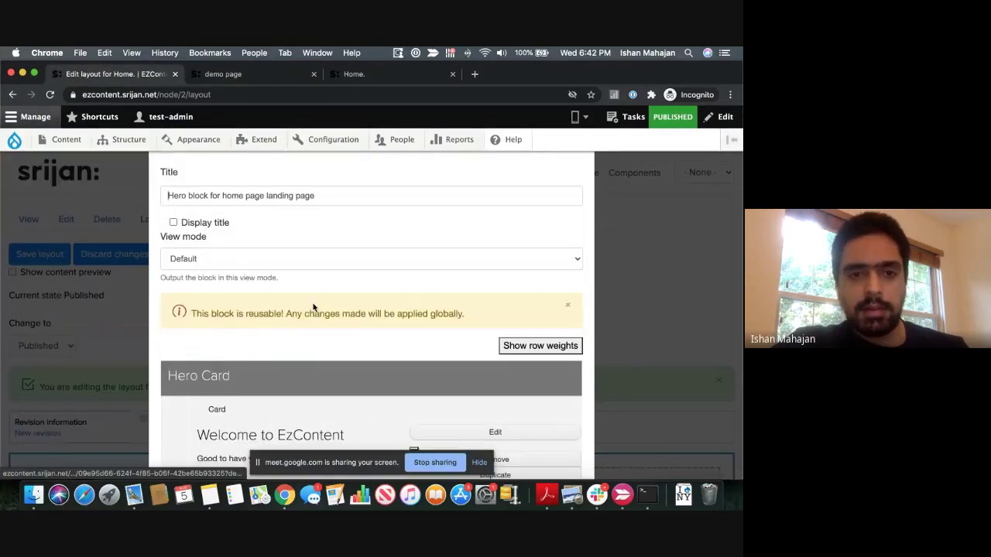
scroll(313, 306, down, 3)
click(566, 340)
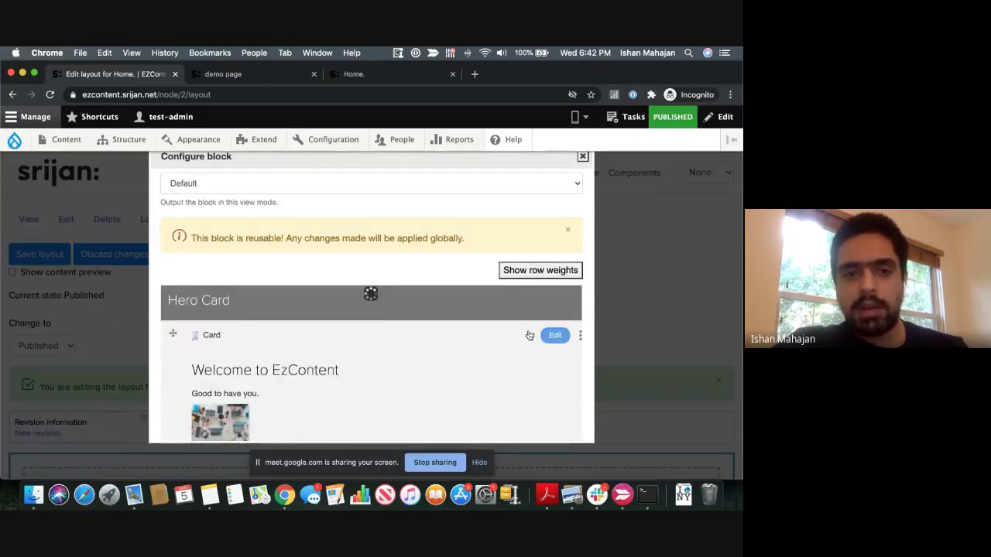
scroll(378, 320, down, 10)
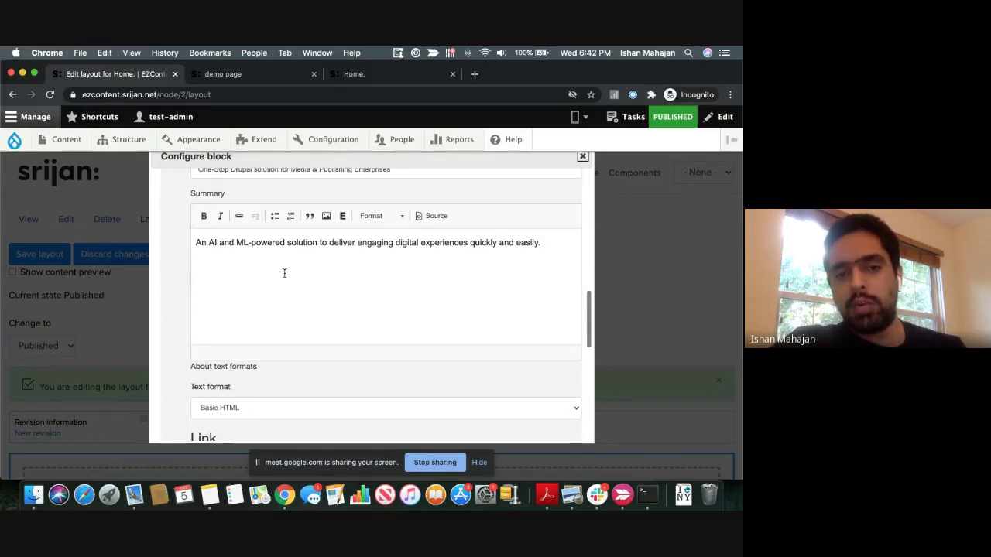
scroll(284, 273, down, 5)
scroll(284, 273, down, 3)
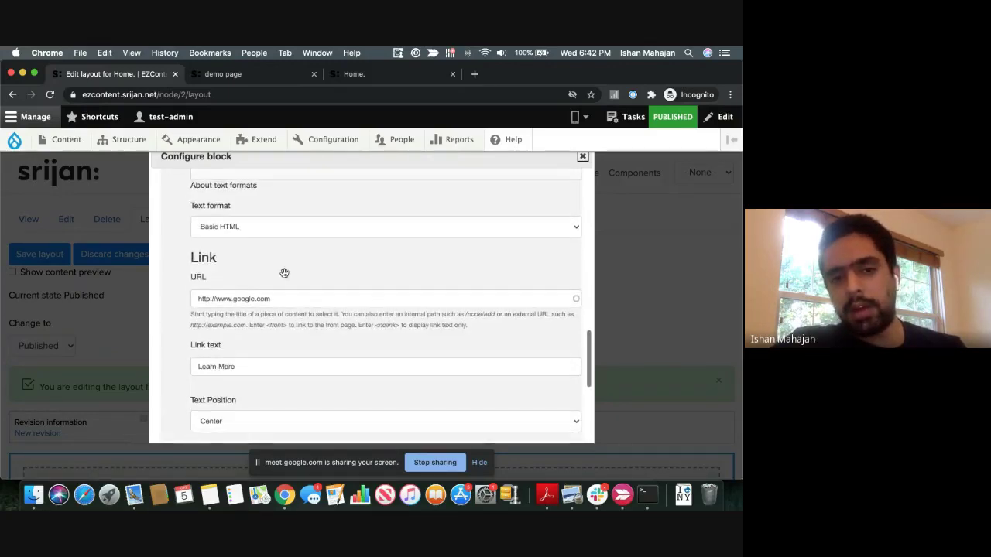
click(265, 349)
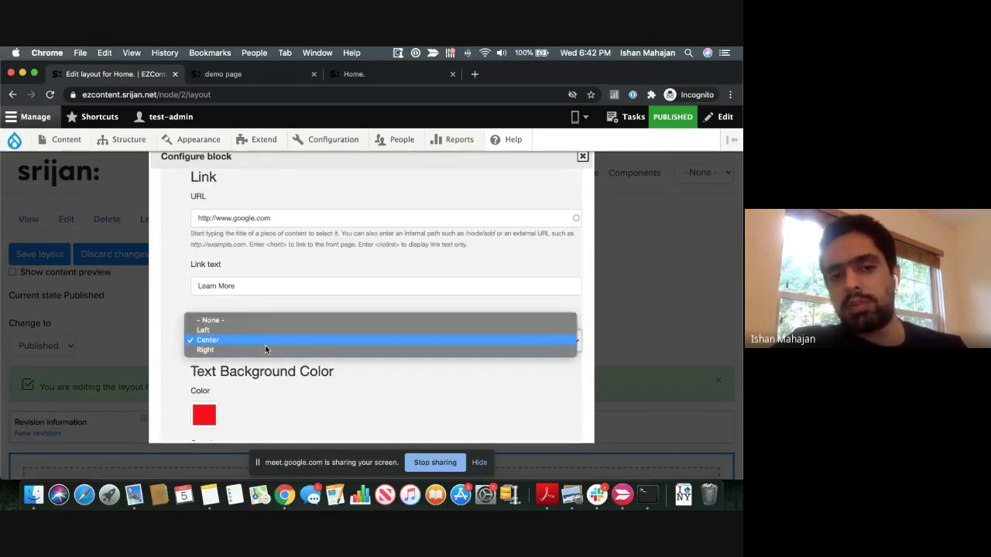
click(170, 357)
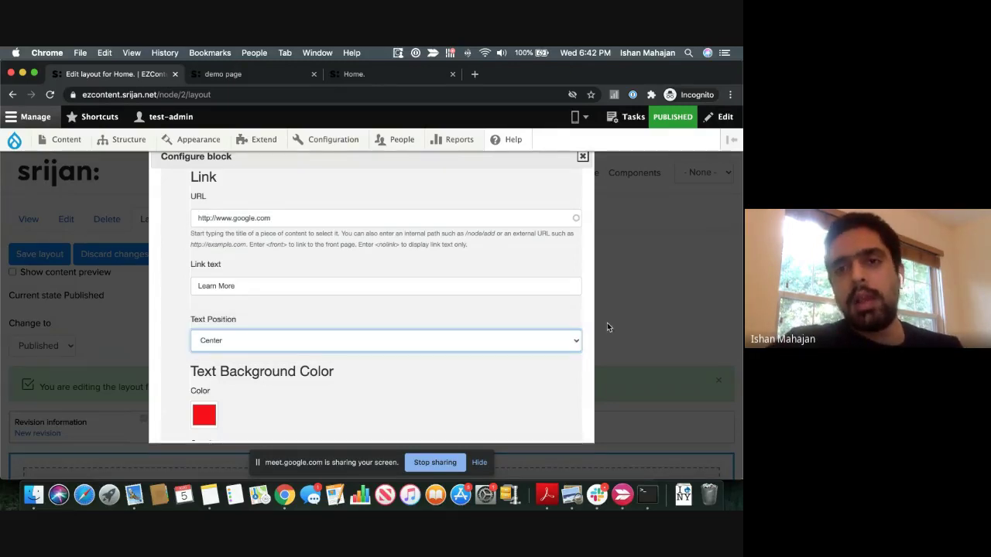
click(583, 157)
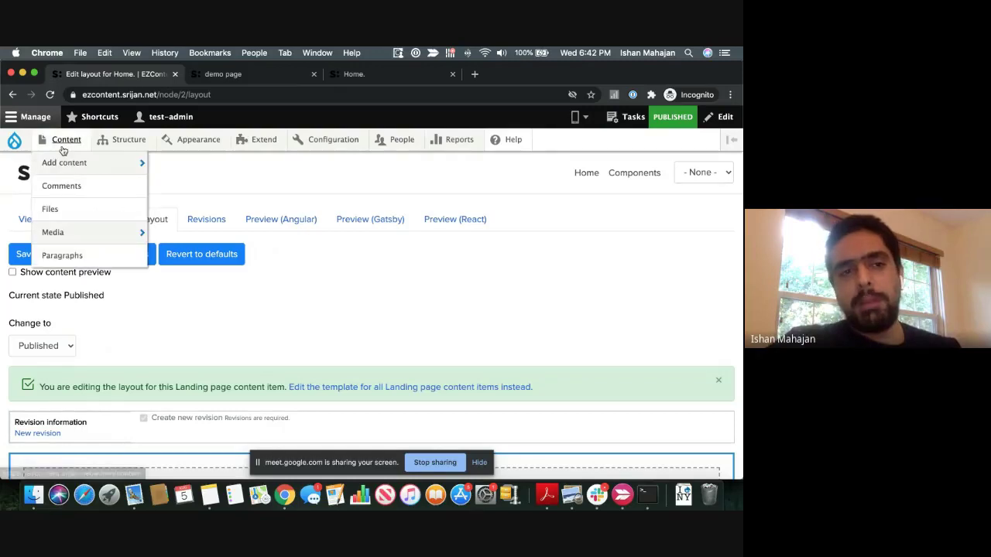
- From the Home page's Key Features, open the sample headless commerce article
click(24, 178)
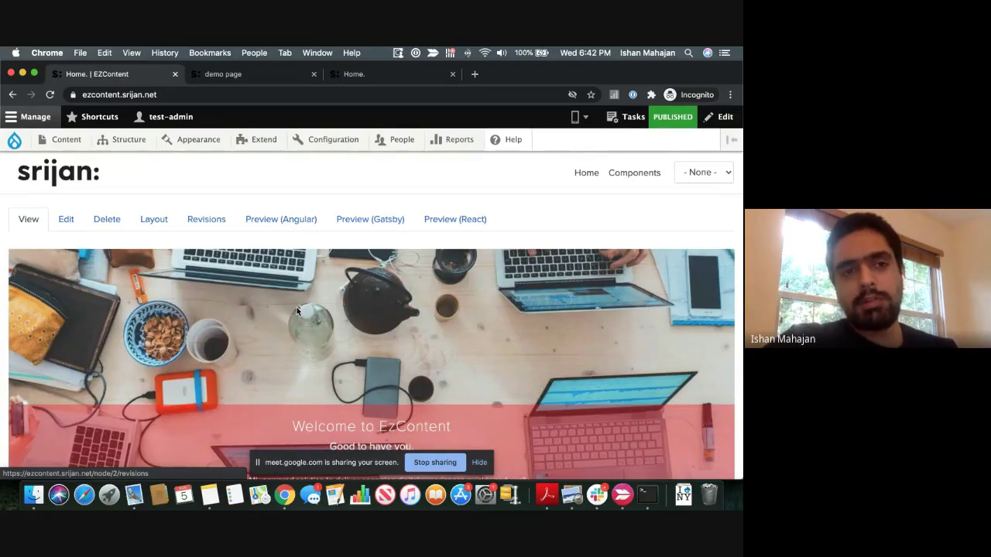
scroll(435, 315, down, 5)
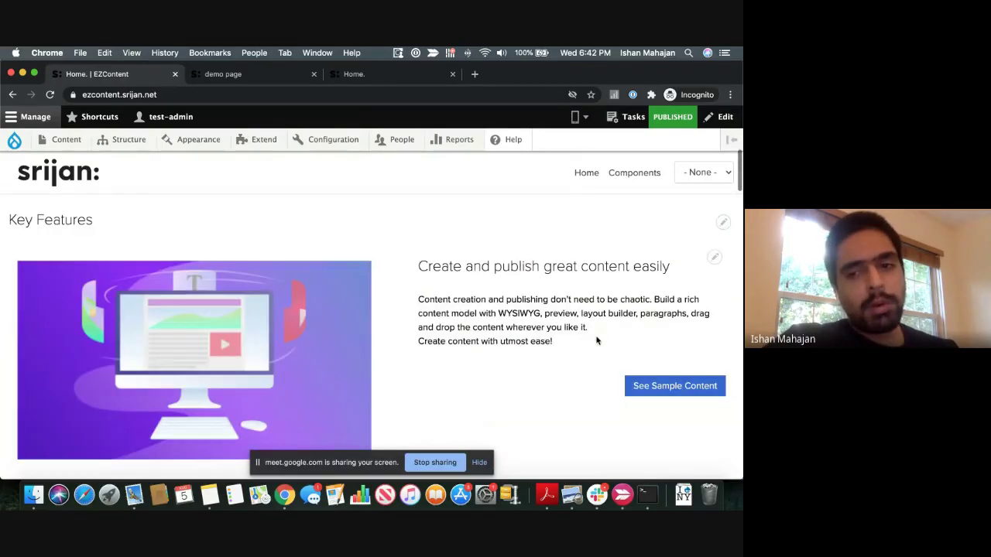
click(674, 386)
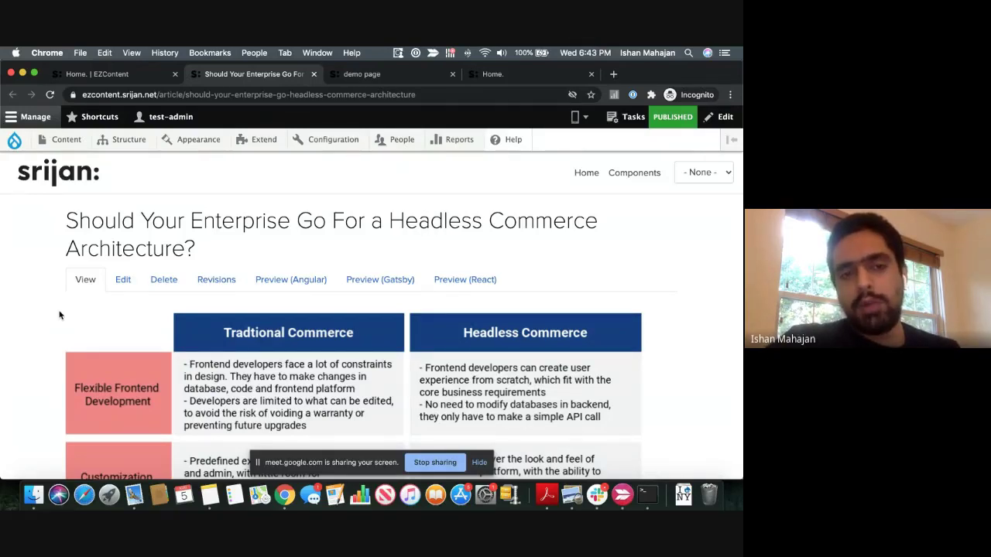
- Open the headless commerce article's edit form
click(123, 283)
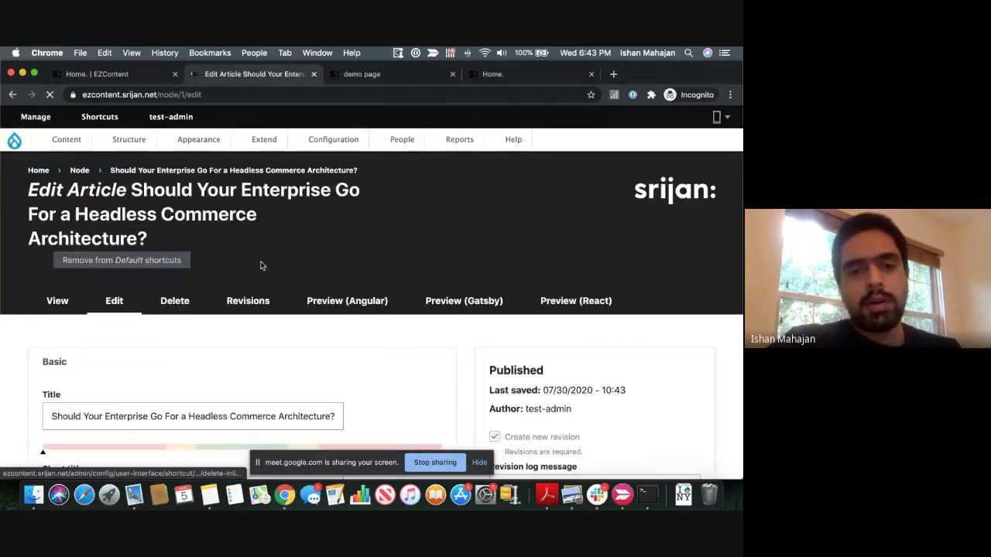
scroll(229, 310, down, 1)
scroll(390, 334, down, 2)
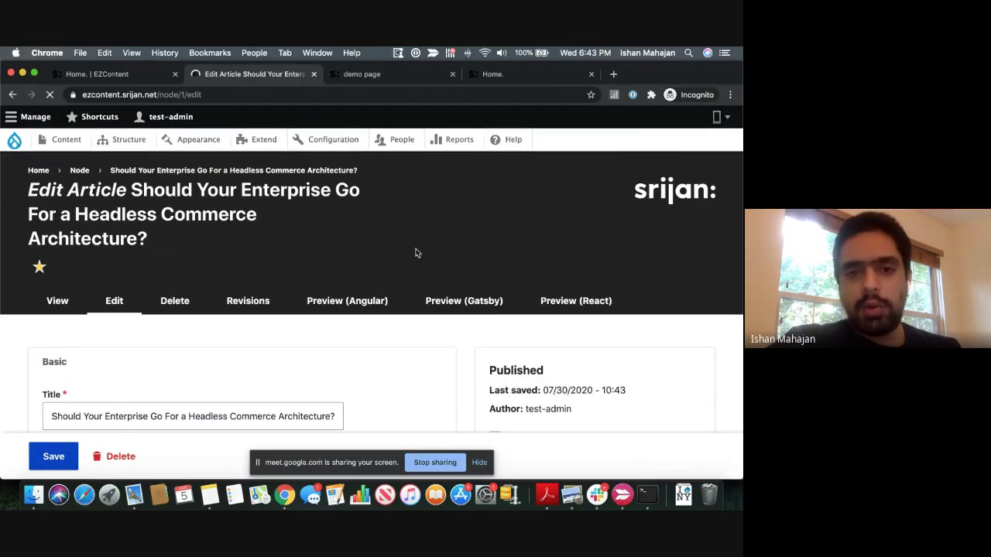
- Open the article's React preview in a new tab and select its web address
right_click(563, 306)
click(581, 300)
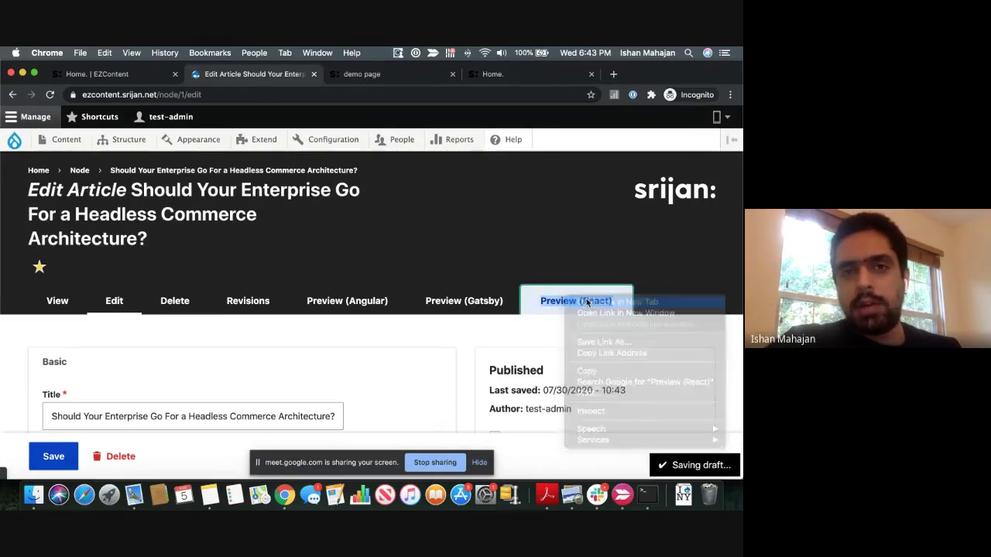
click(363, 78)
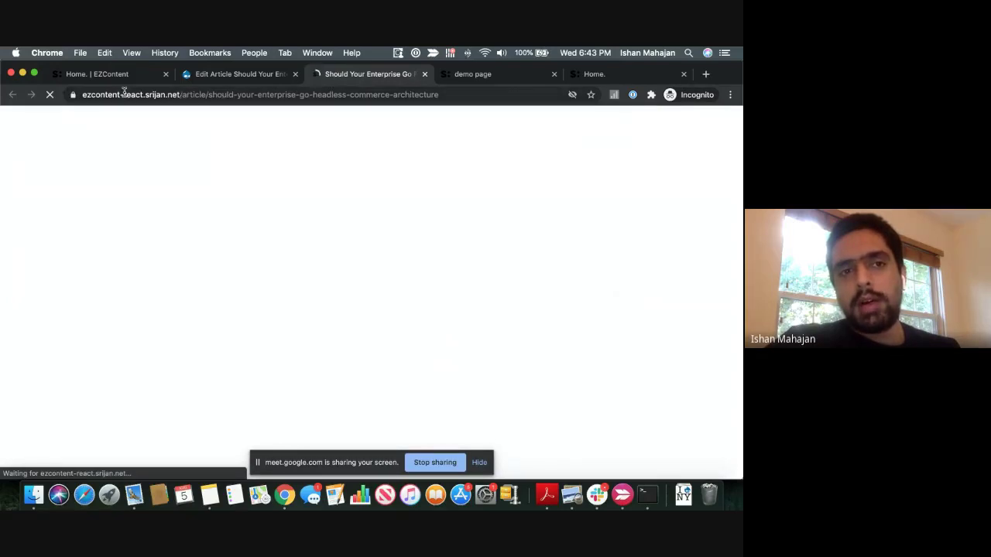
click(106, 95)
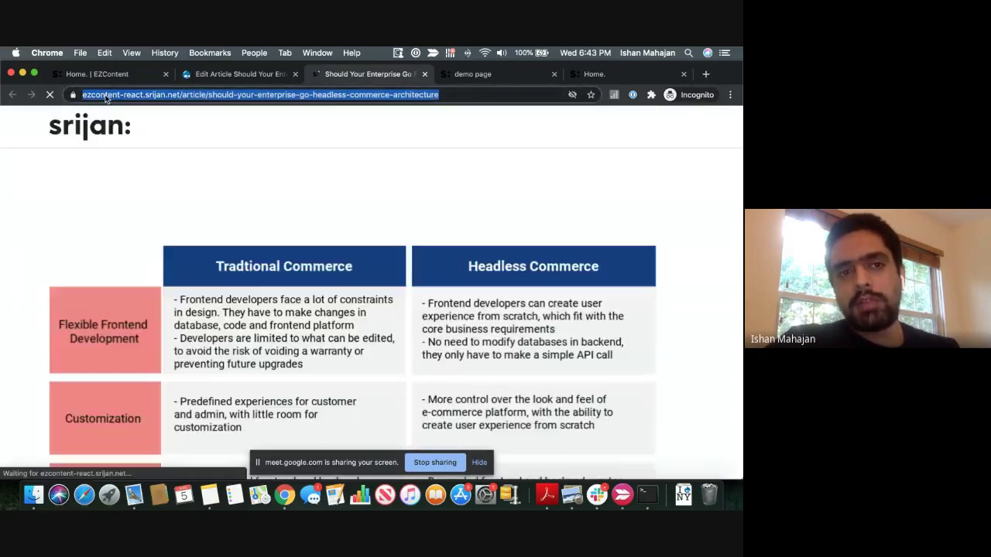
- Change the article's moderation state to Archived and save it
click(255, 75)
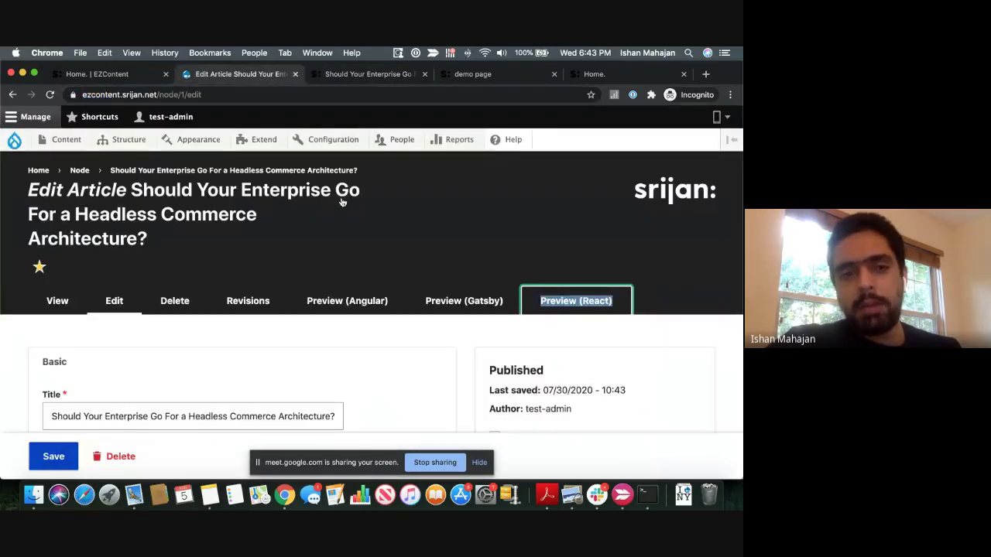
scroll(410, 347, down, 10)
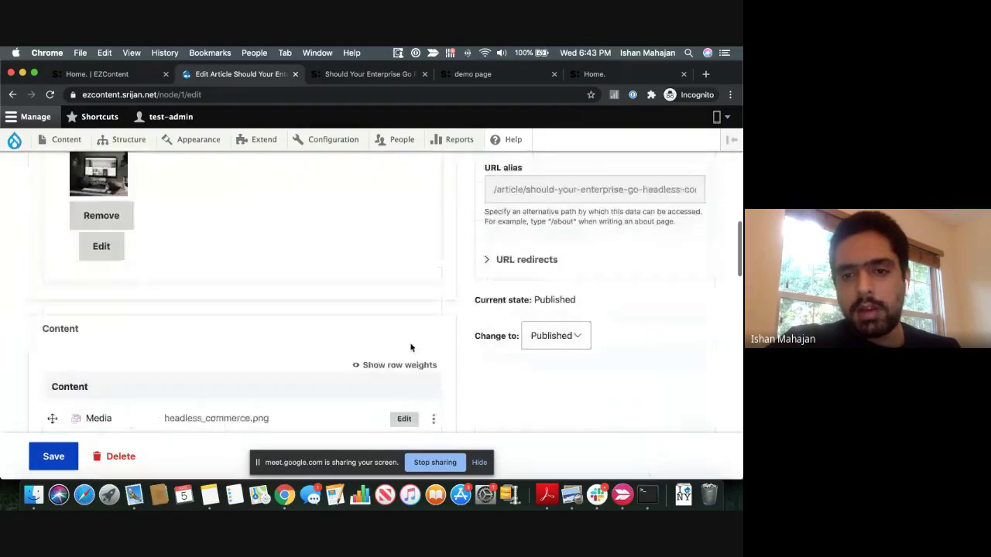
click(542, 322)
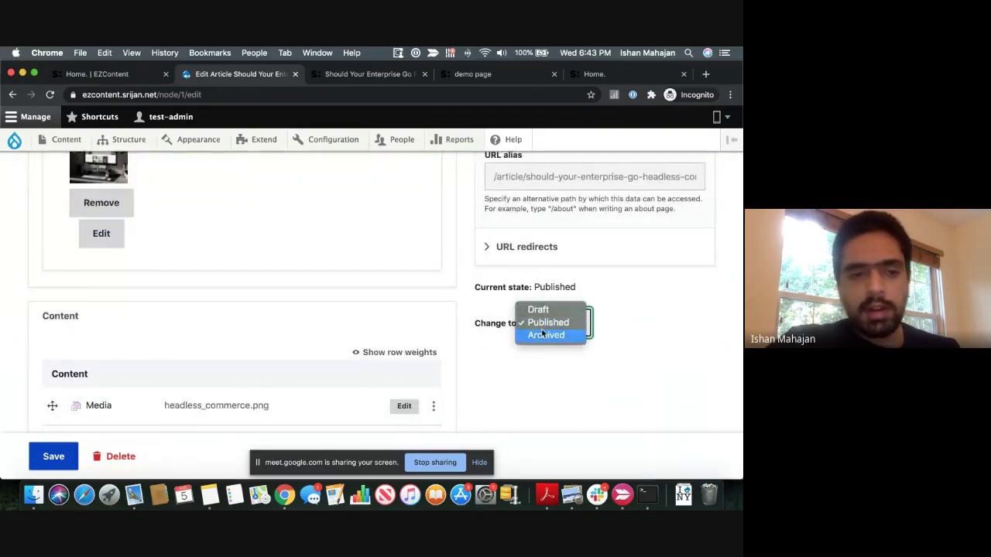
click(542, 334)
click(52, 458)
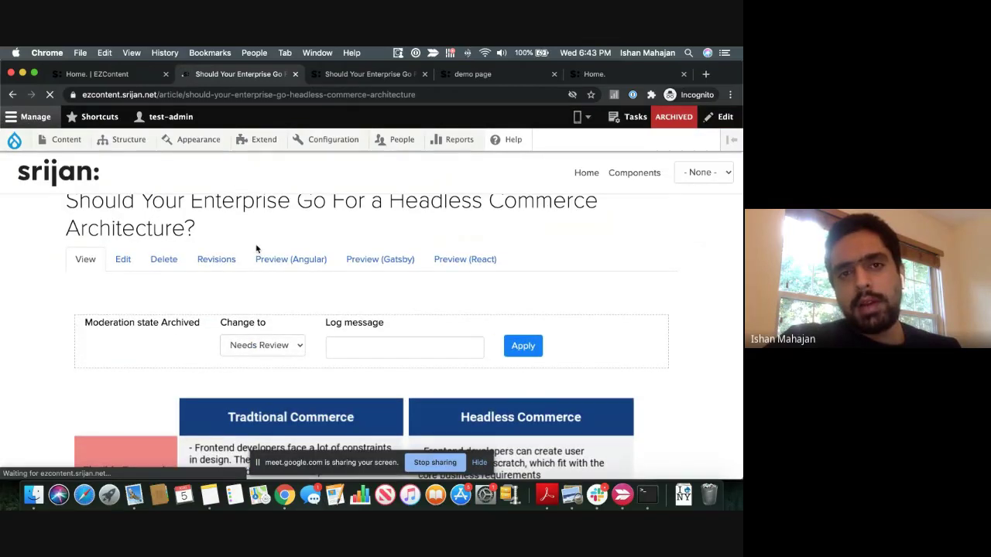
click(337, 74)
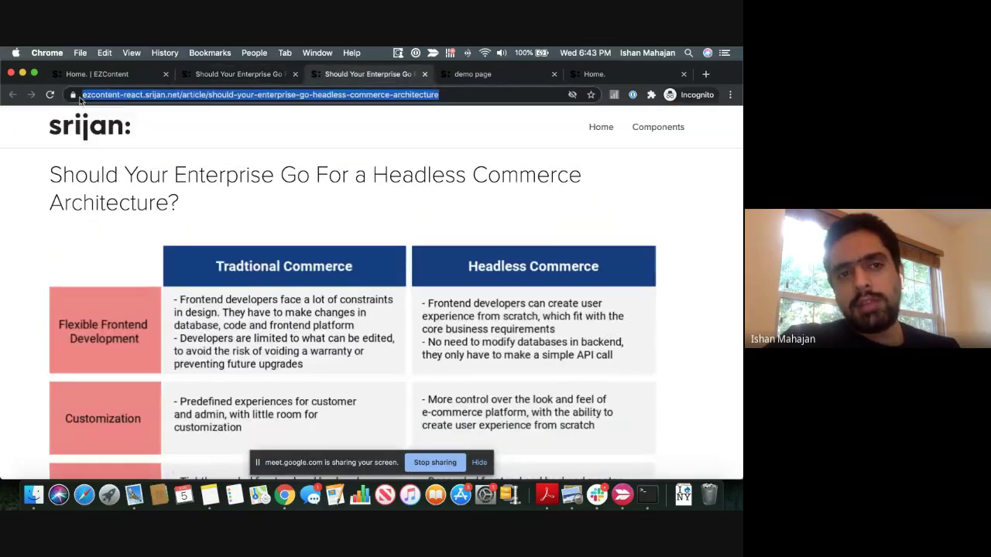
- Reload the public React article page, now showing 403 Forbidden, and return to the article's admin page
click(120, 97)
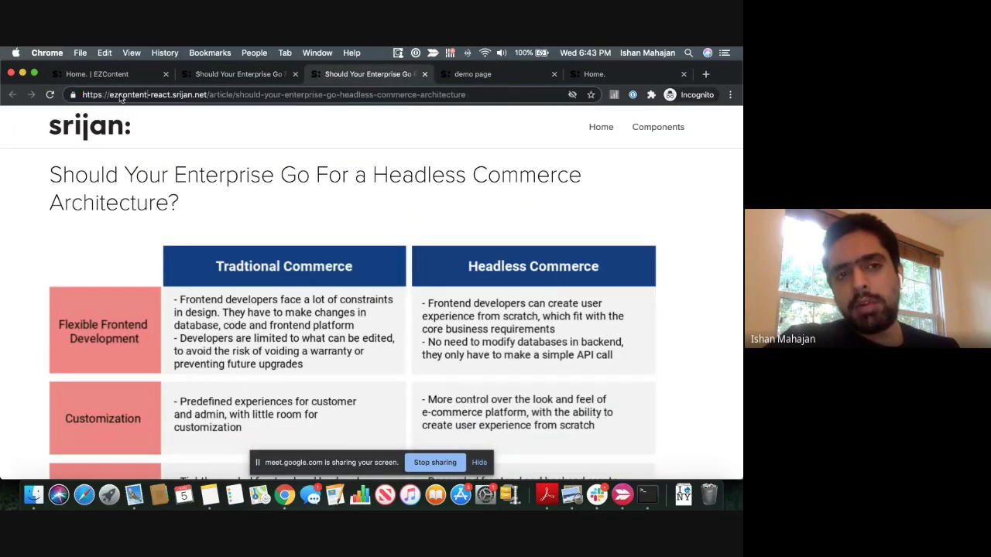
click(49, 96)
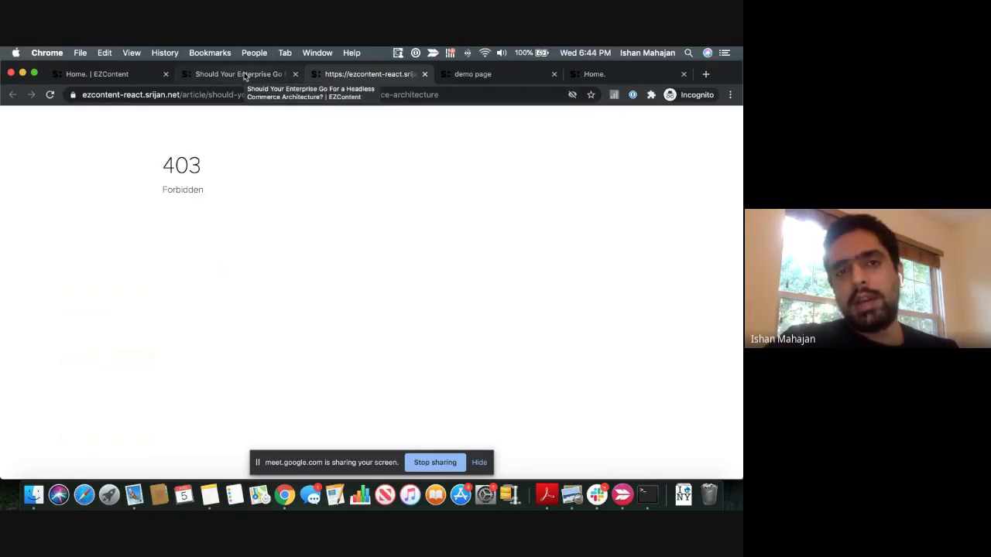
click(244, 75)
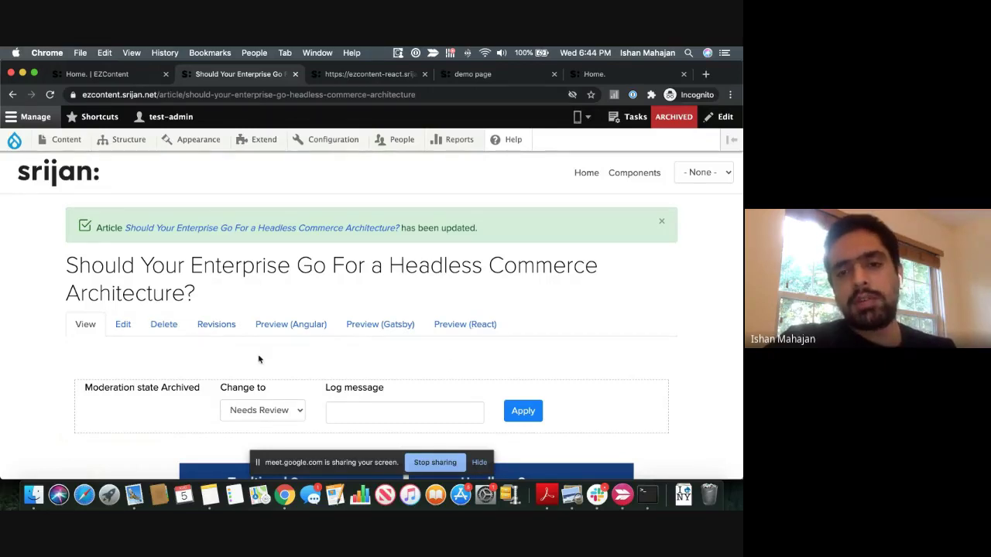
- Open the article's Preview (React) and highlight the auHash part of its URL
click(449, 327)
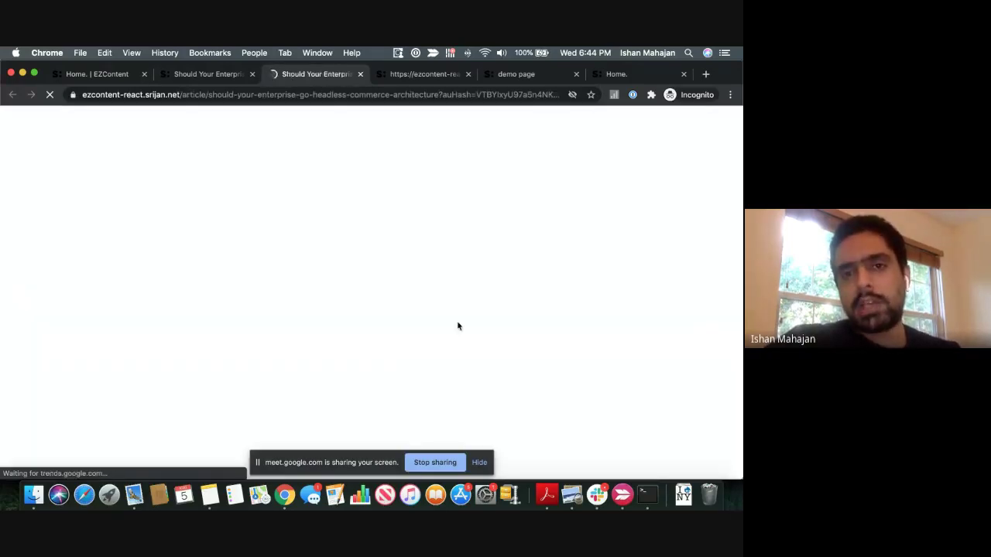
click(425, 94)
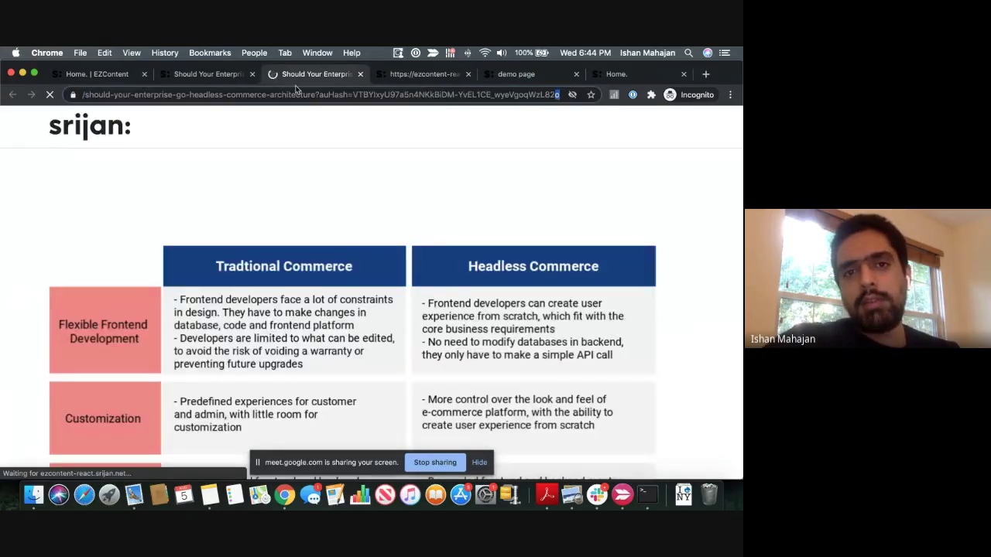
drag(318, 93, 547, 112)
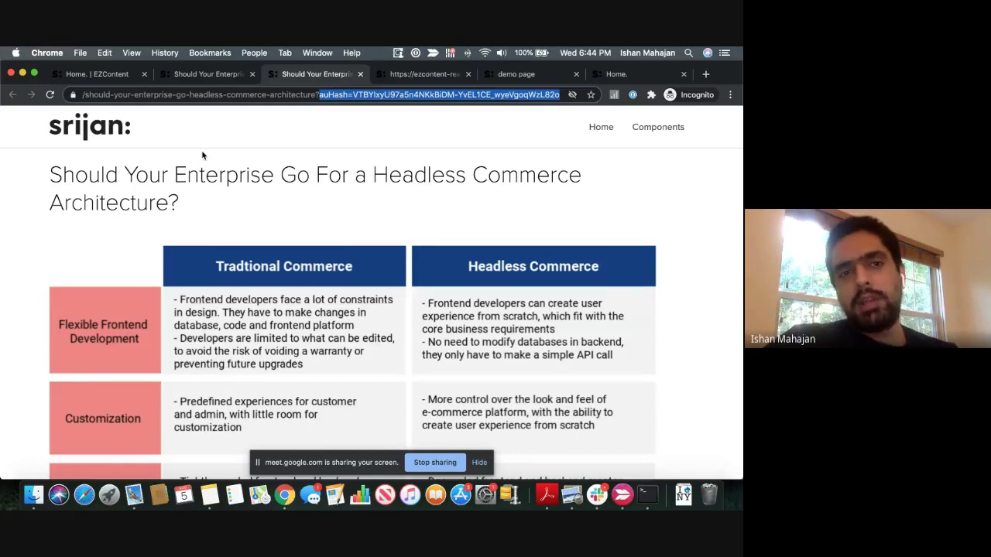
- Compare the React preview against the 403 Forbidden public page, then return to the admin page
click(198, 73)
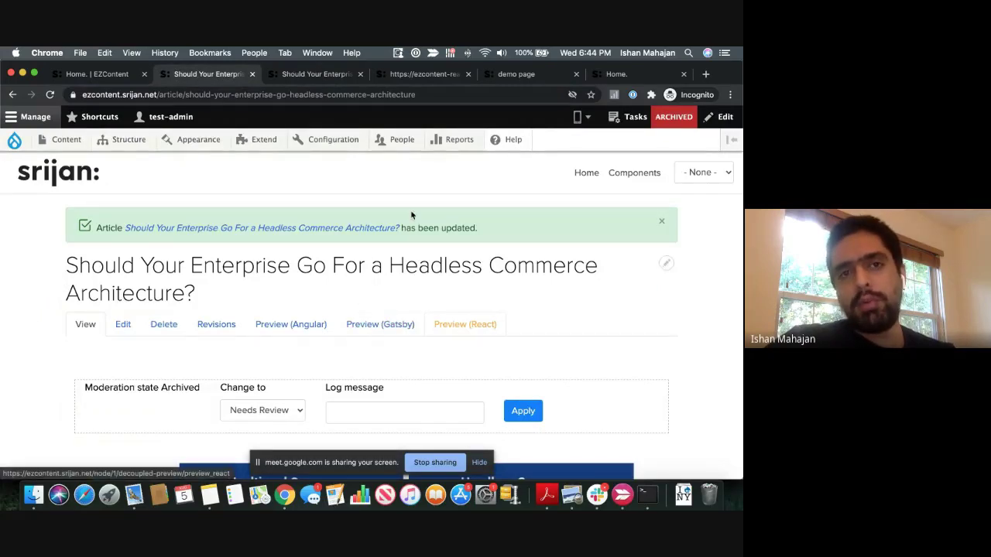
click(310, 73)
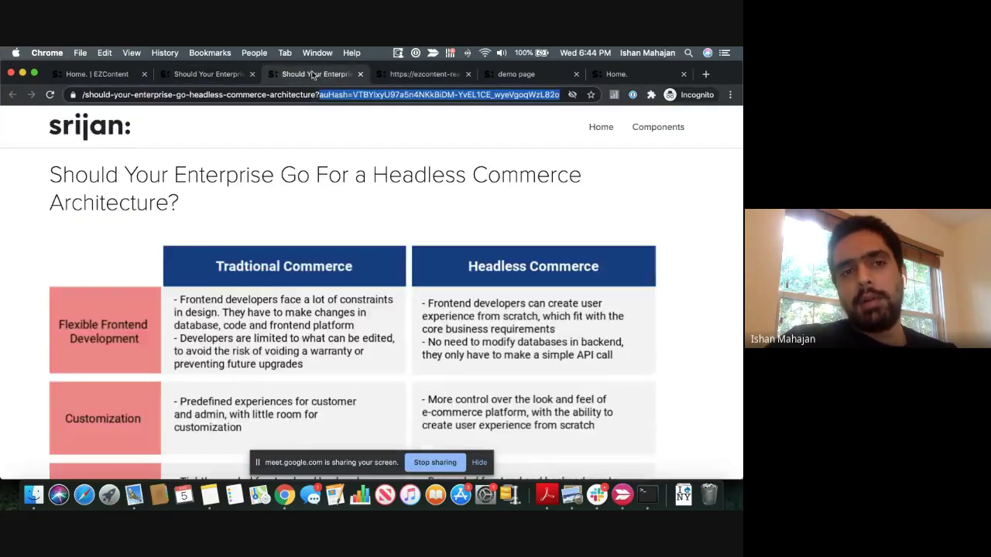
click(239, 95)
click(240, 95)
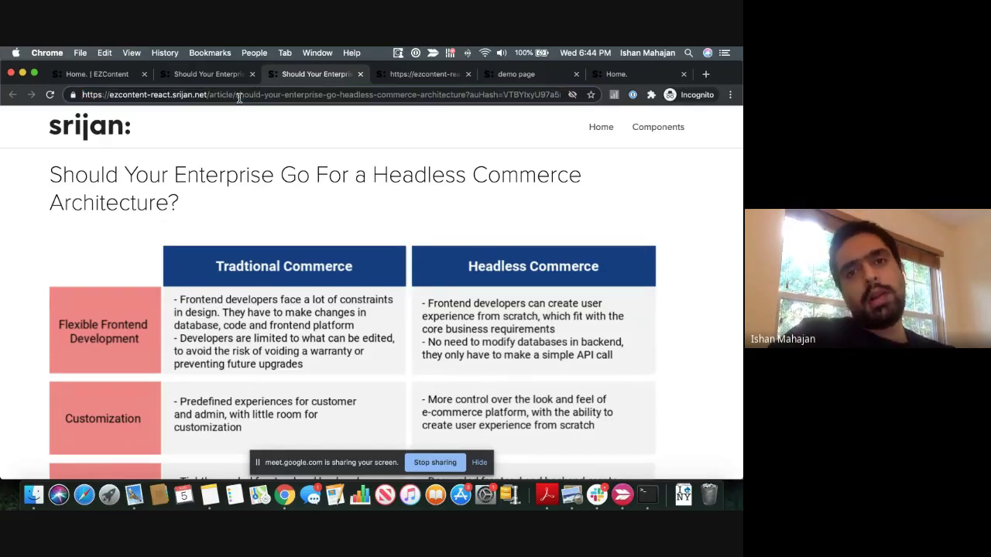
click(433, 74)
click(282, 77)
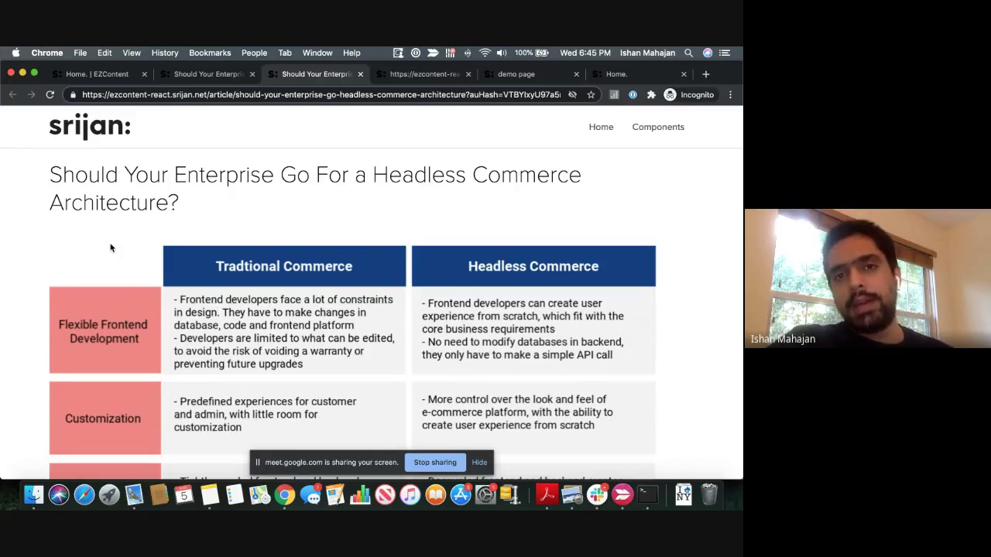
click(176, 73)
- Open the article's edit form and scroll to the moderation panel showing Current state: Archived
click(123, 324)
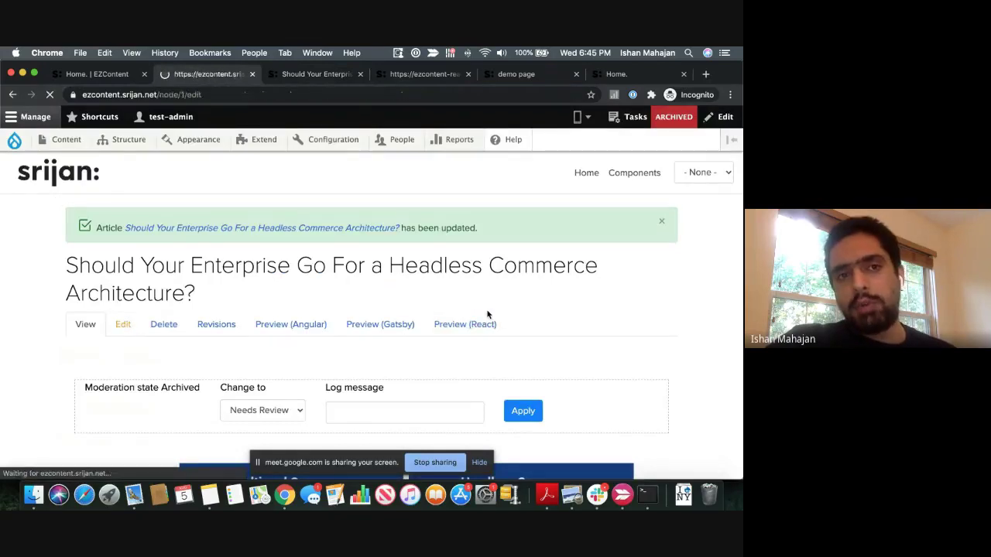
scroll(487, 314, down, 5)
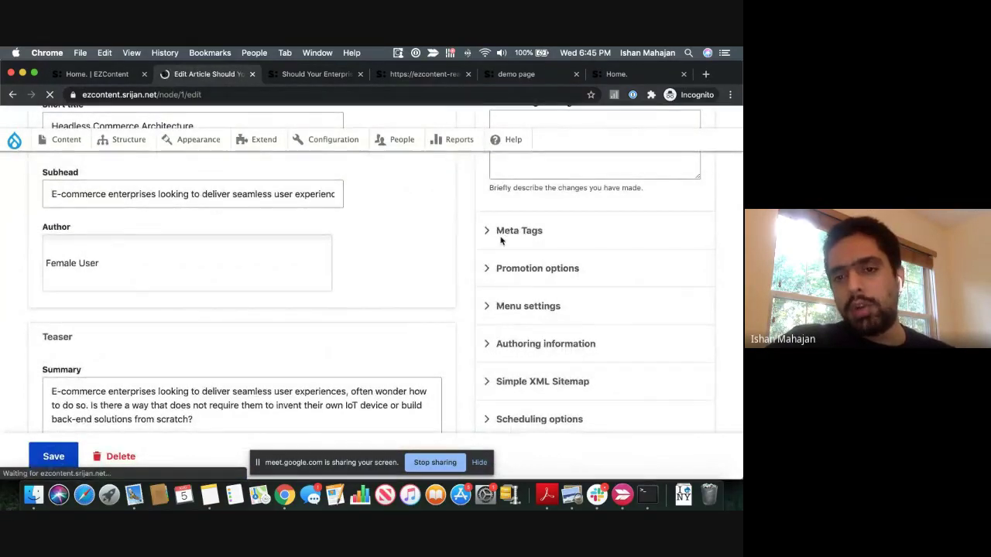
scroll(491, 325, down, 1)
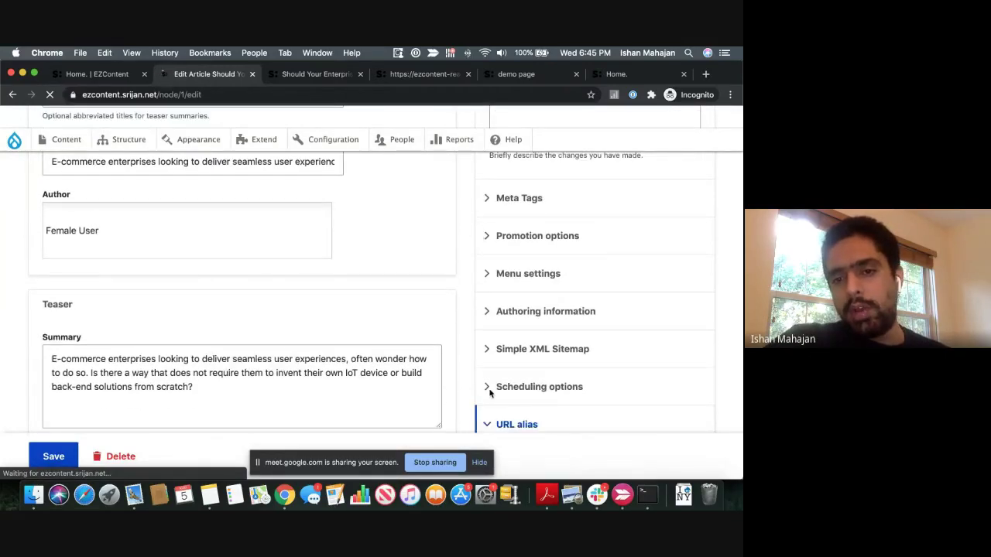
scroll(489, 391, down, 2)
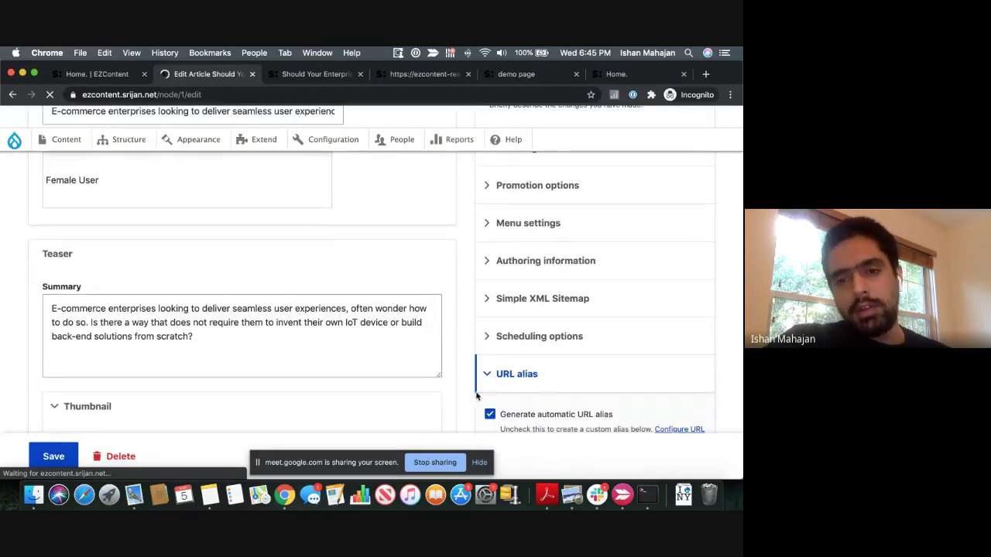
scroll(484, 371, down, 5)
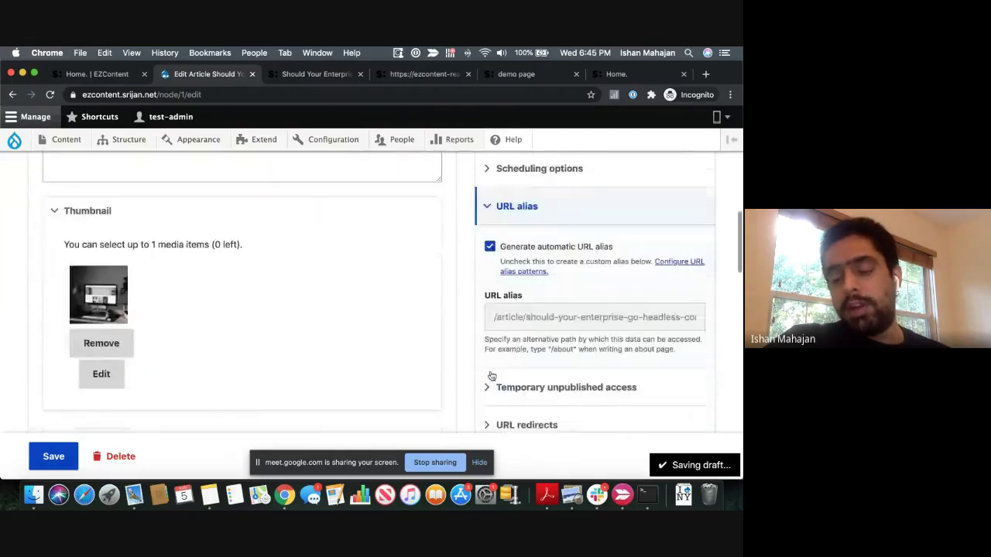
key(Return)
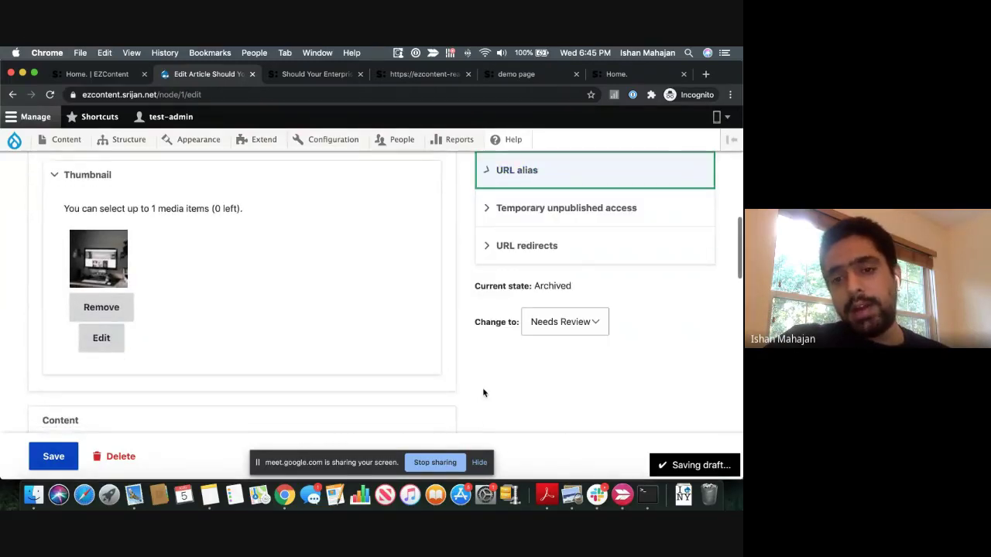
scroll(483, 387, down, 1)
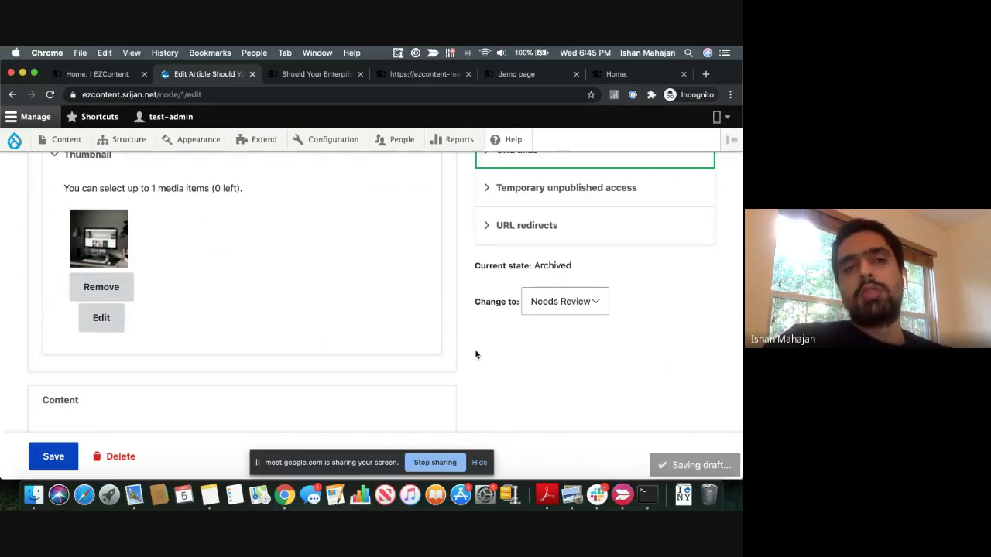
click(219, 91)
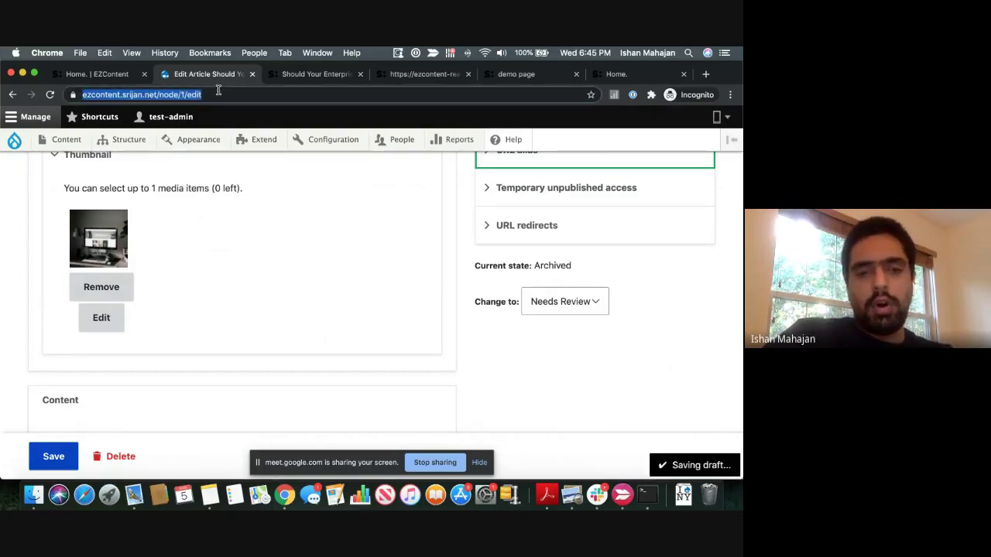
- Search Google for 'drupal ezcontent' and open the EzContent project page on drupal.org
text(drupal )
text(ez)
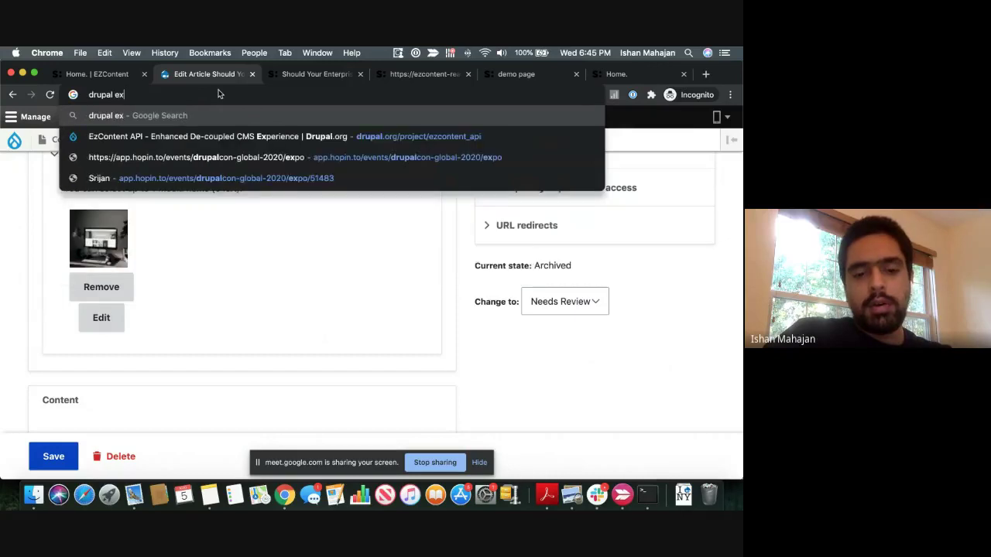
text(content)
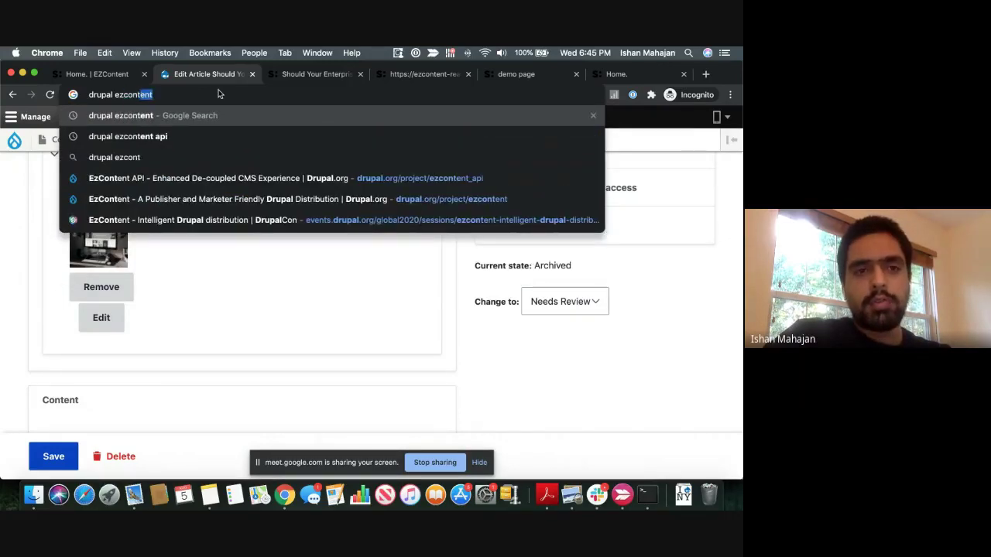
key(Return)
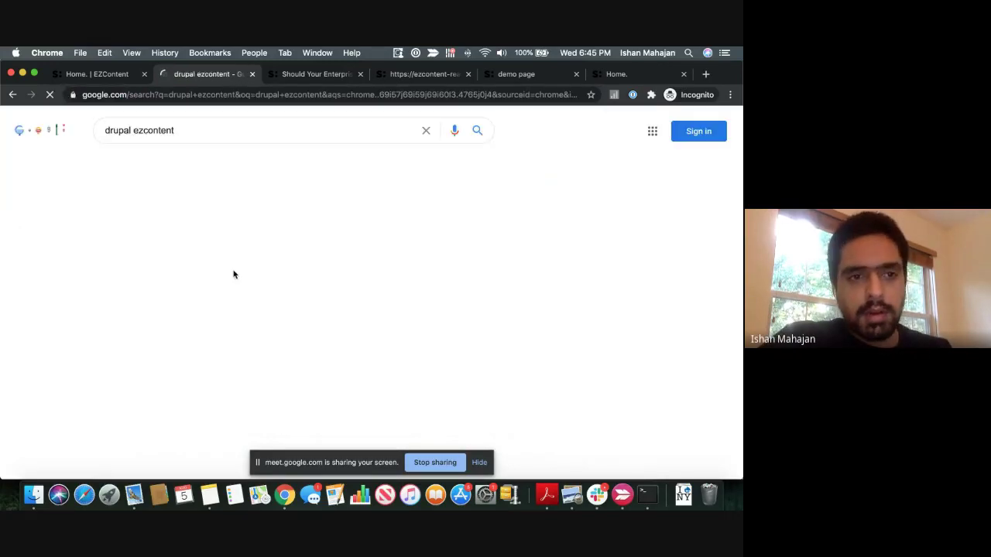
click(182, 256)
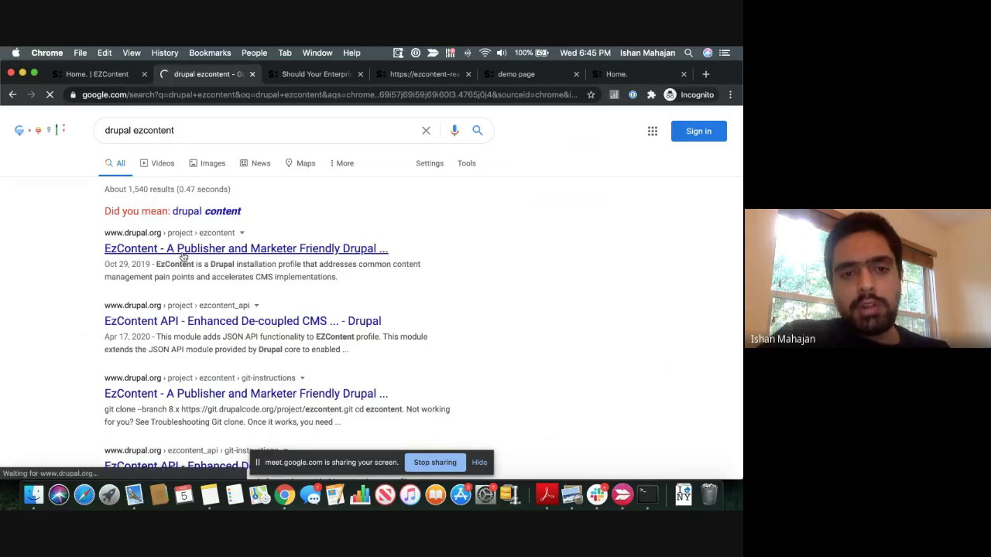
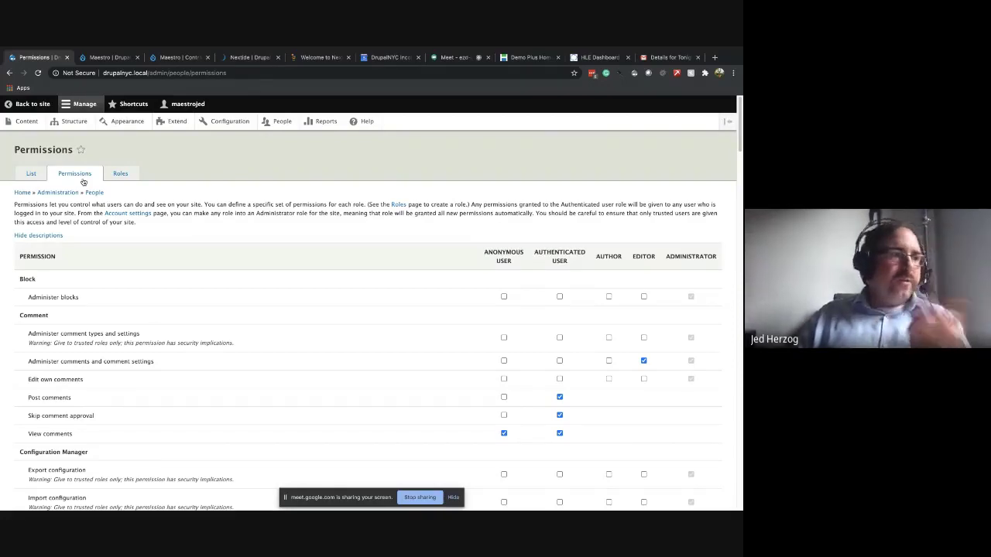
- Leave the user permissions pages for the DrupalNYC Maestro home page
click(39, 178)
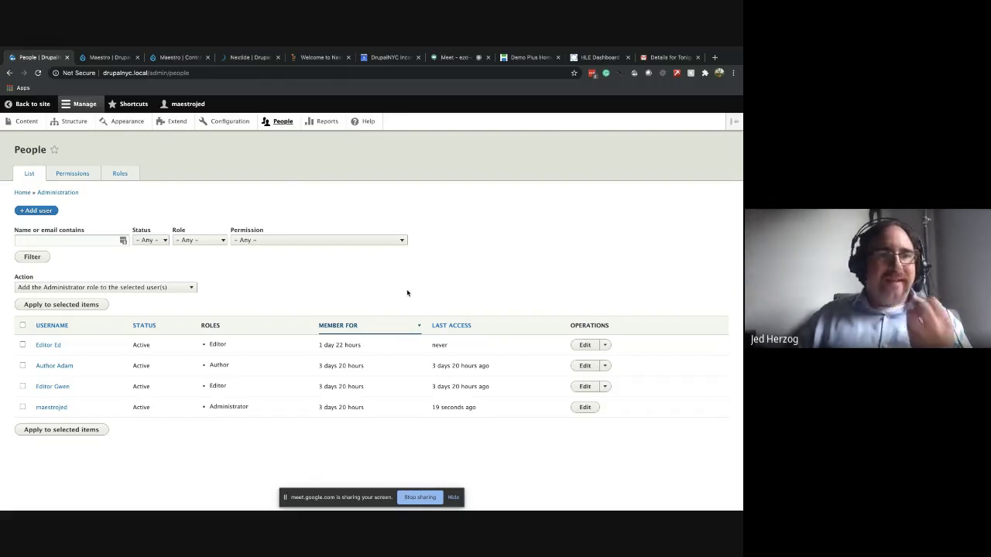
click(31, 104)
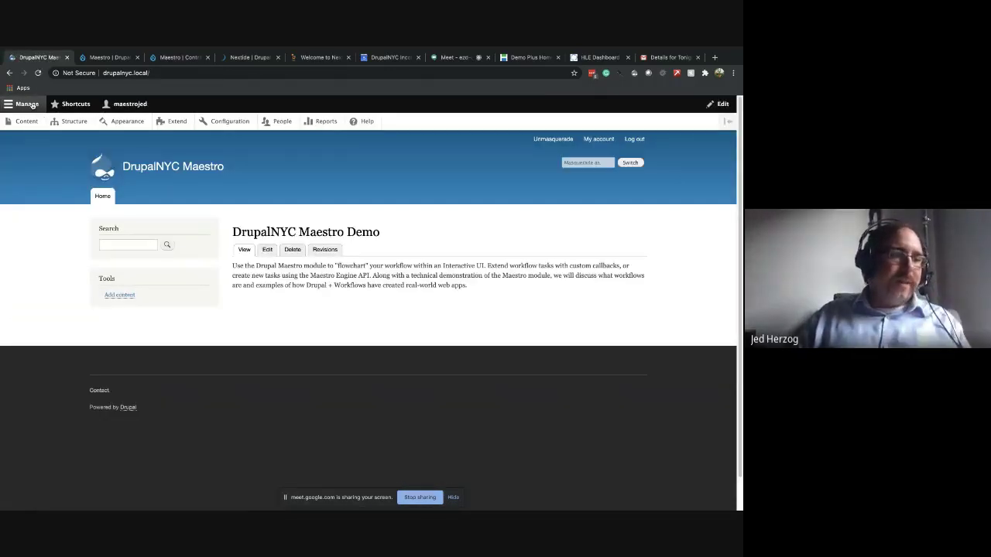
click(582, 164)
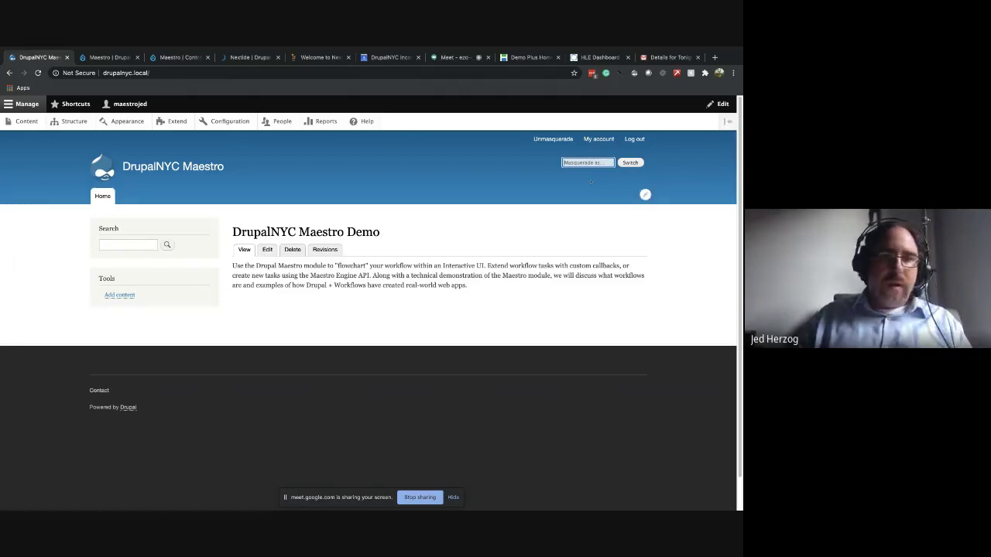
- Advance the presentation to the Install Maestro slide, then go to the terminal workspace
key(ctrl+Left)
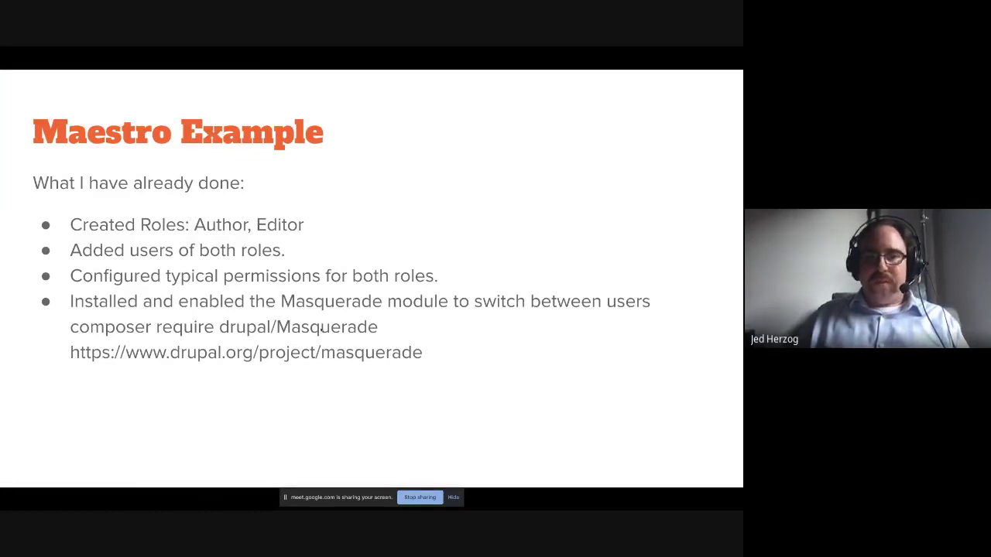
click(584, 272)
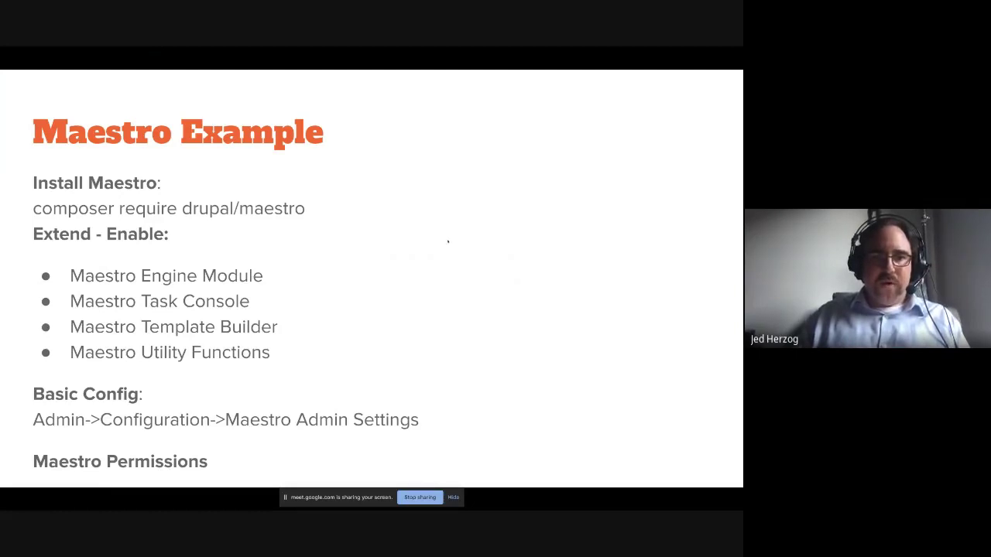
key(ctrl+Right)
key(ctrl+Right)
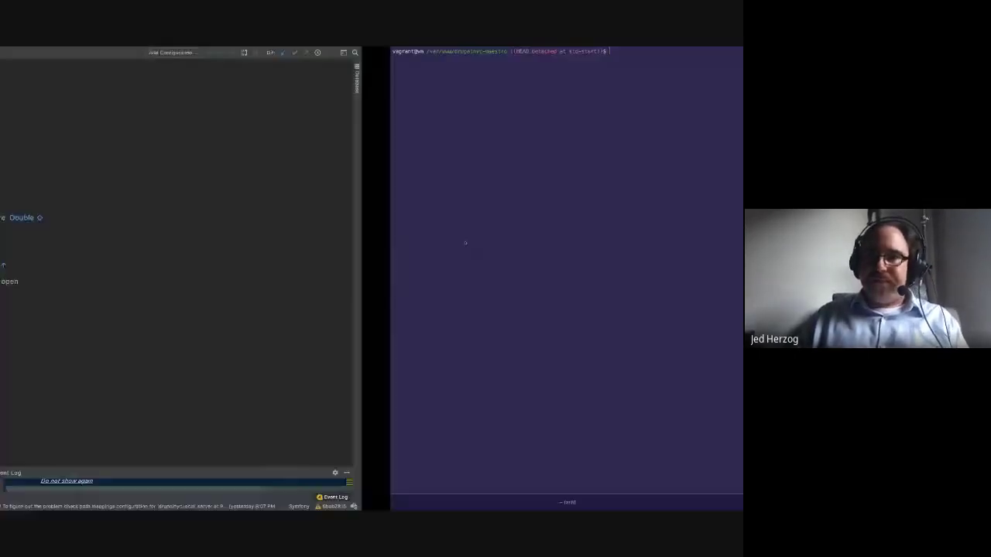
- Run composer require drupal/maestro in the Vagrant terminal to install Maestro 2.1.0
text(compos)
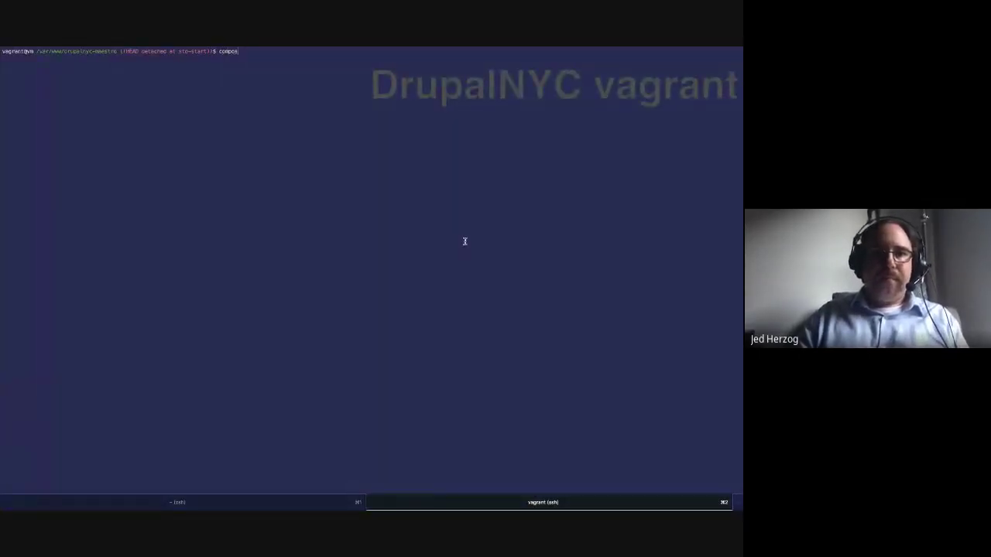
text(er require)
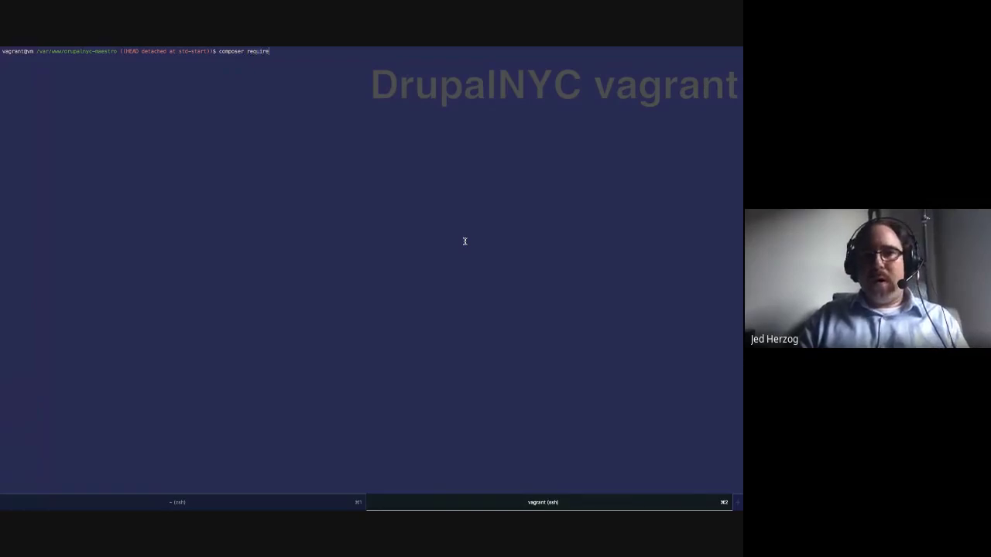
text( drupal/maestro)
key(Return)
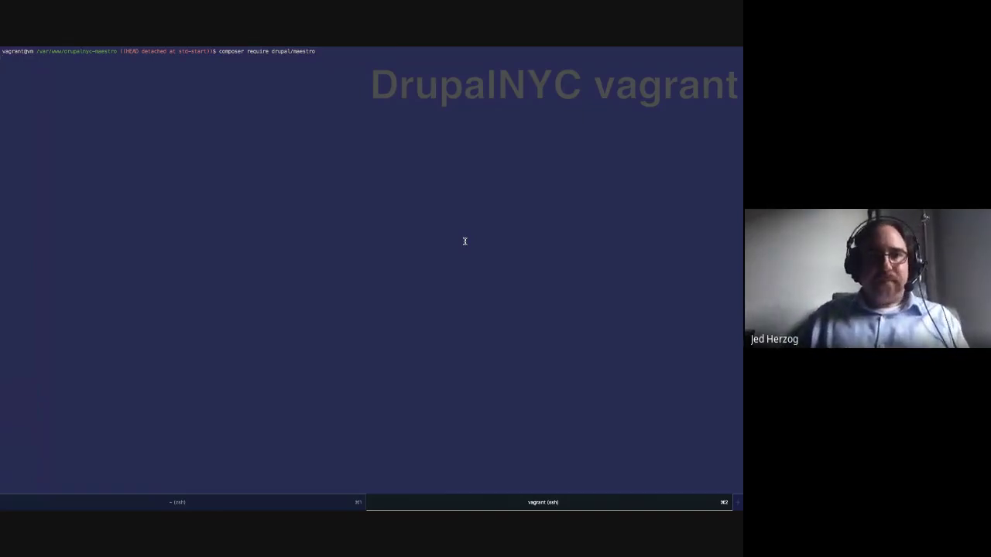
key(Return)
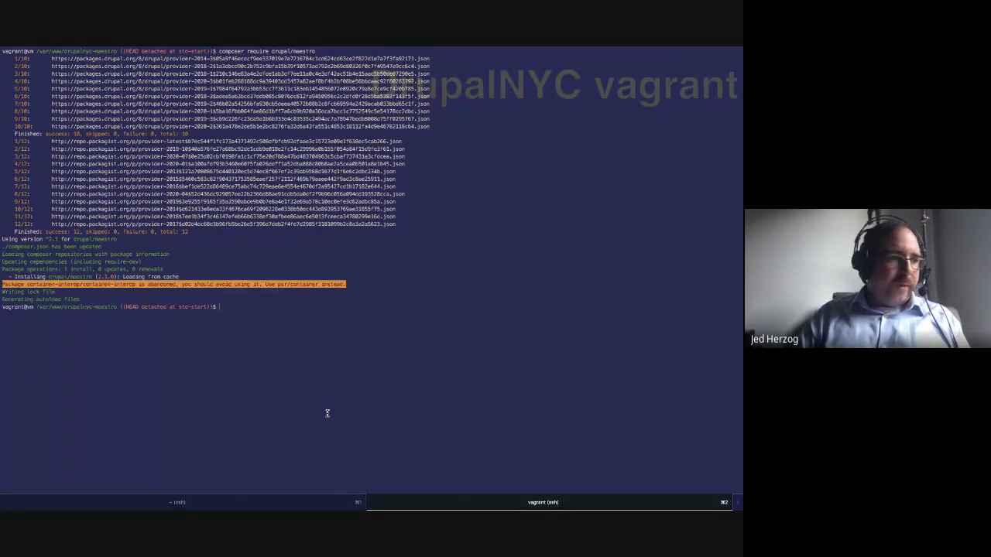
key(super+Tab)
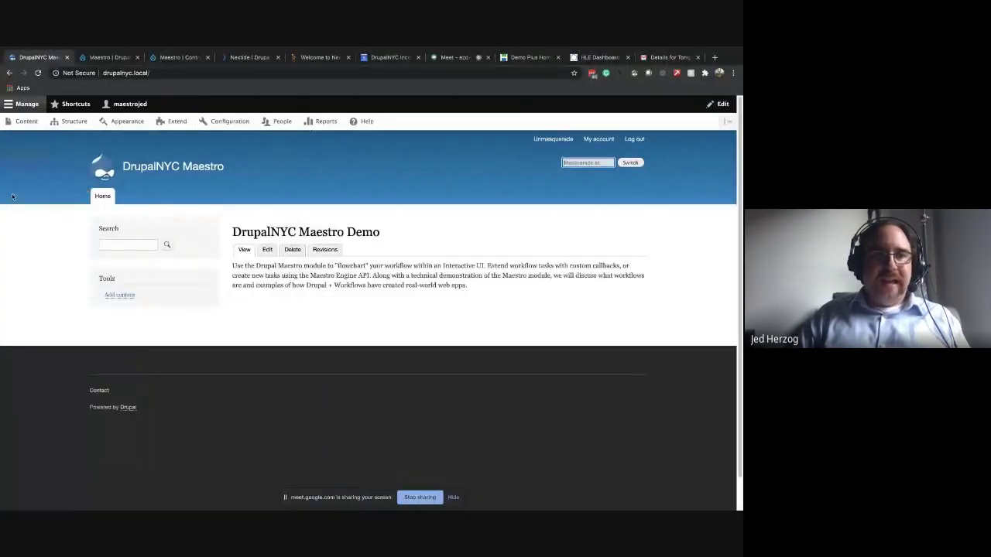
- Filter Extend by 'maestr' and install Engine, Task Console, Template Builder and Utility Functions
click(179, 127)
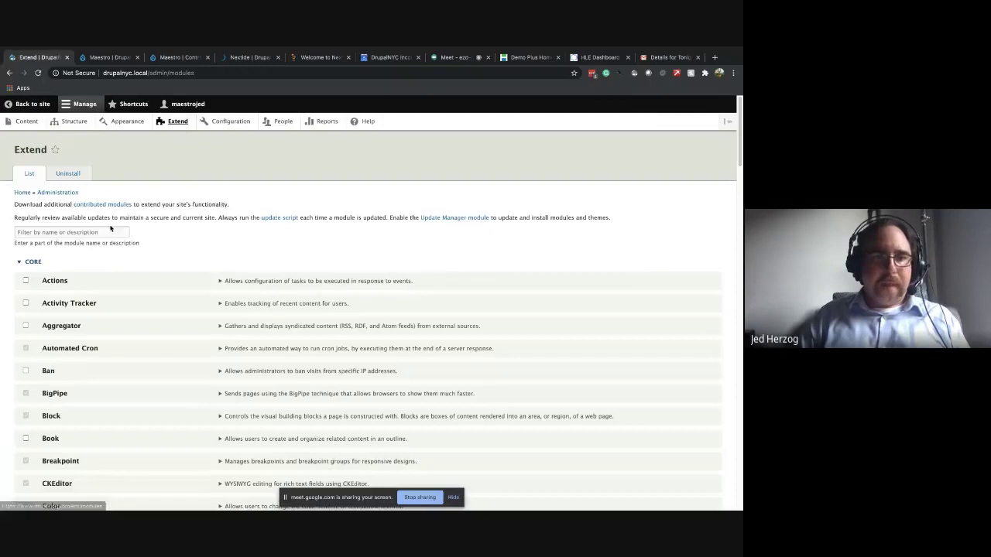
click(108, 231)
text(maestr)
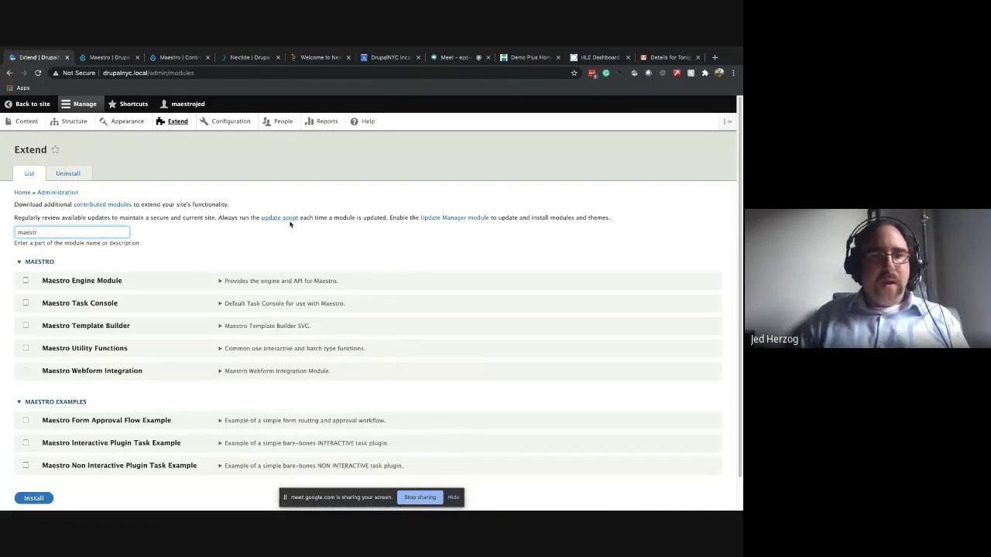
scroll(292, 227, down, 1)
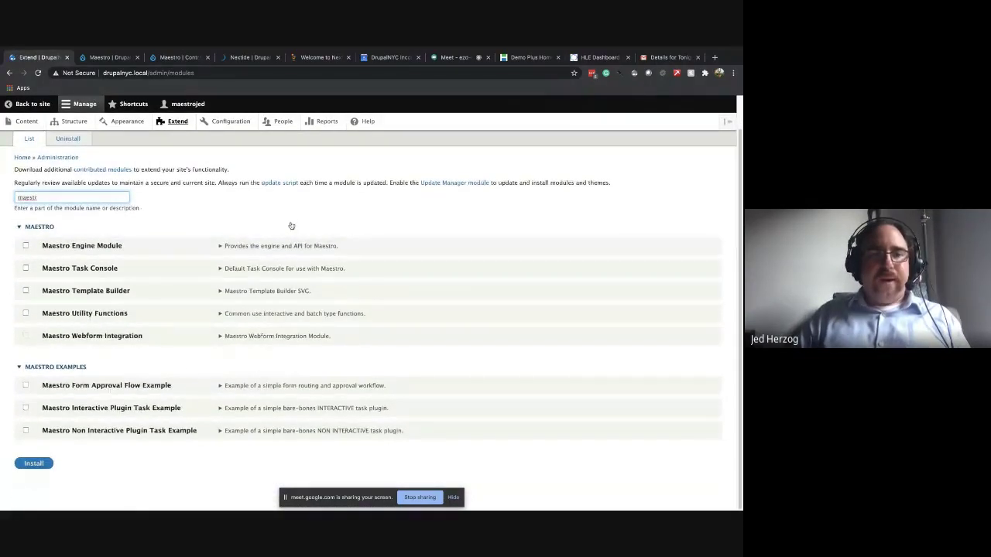
click(26, 245)
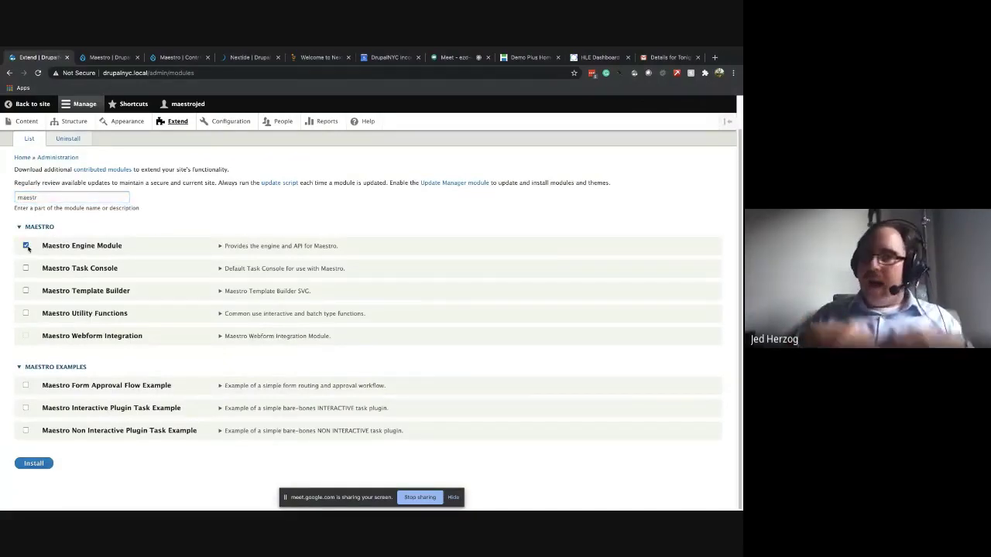
click(25, 268)
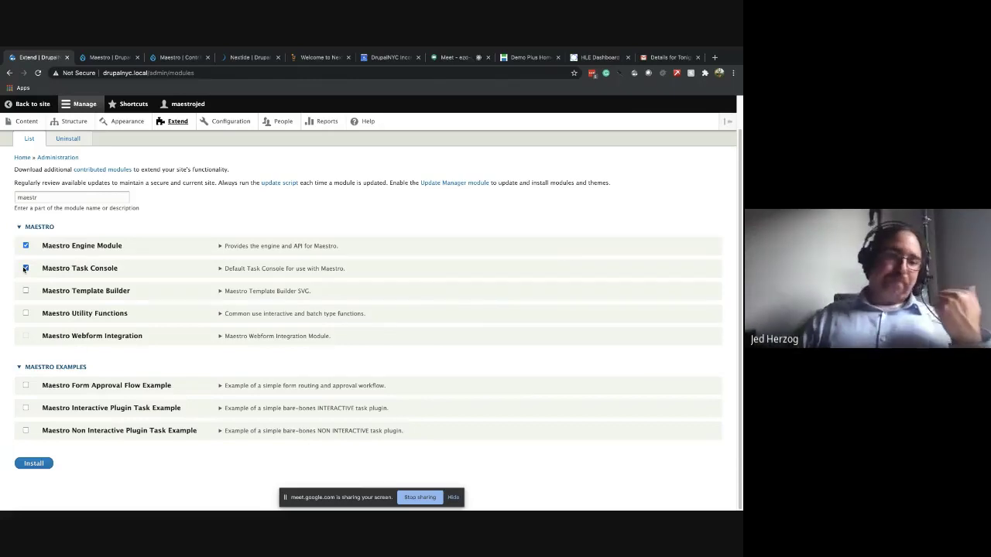
click(26, 291)
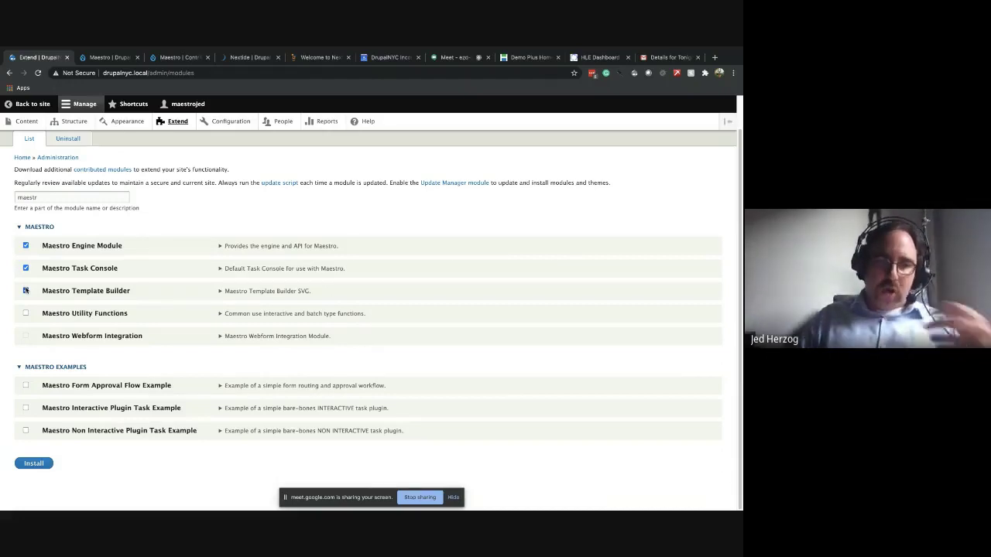
click(26, 313)
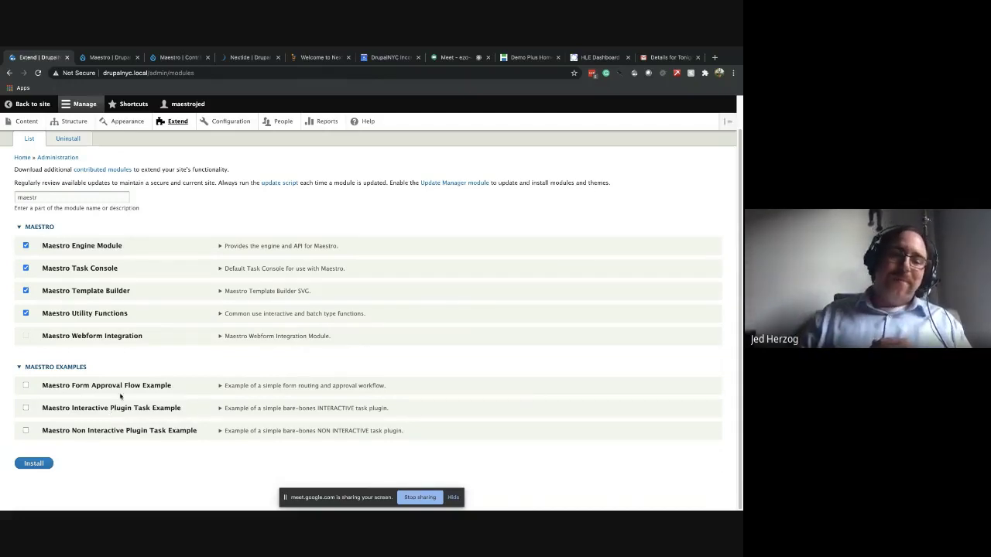
click(35, 464)
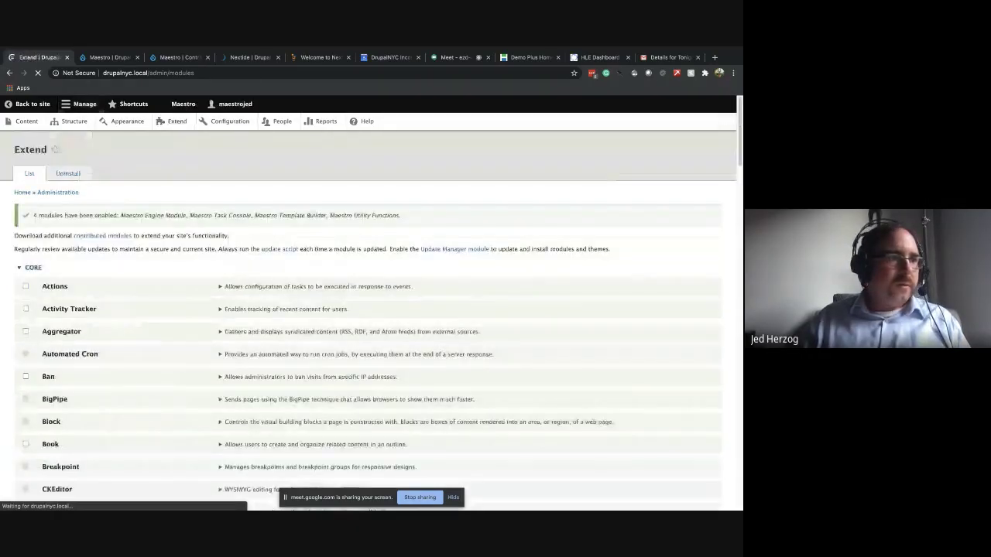
- Open the Maestro Engine settings from the site configuration overview
click(237, 121)
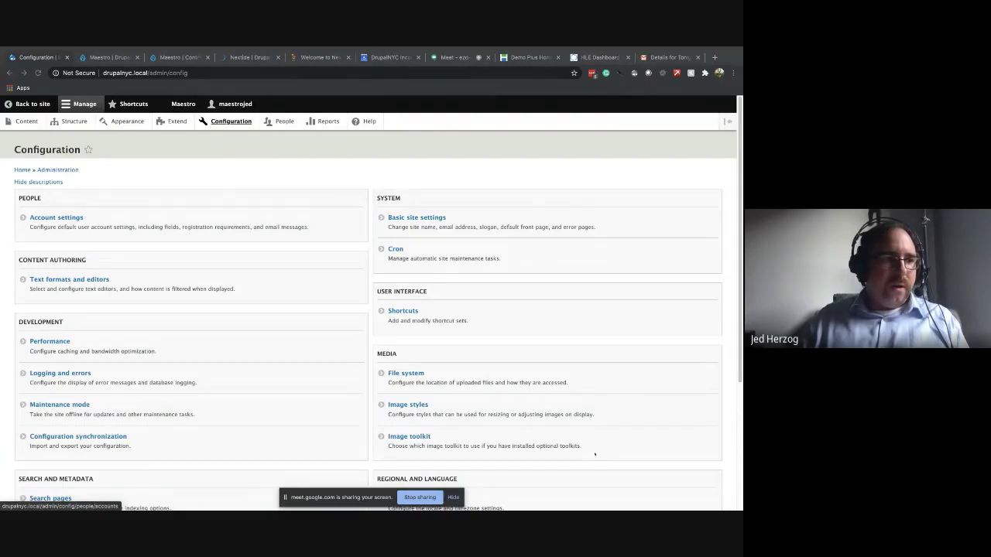
scroll(594, 454, down, 5)
scroll(594, 454, down, 1)
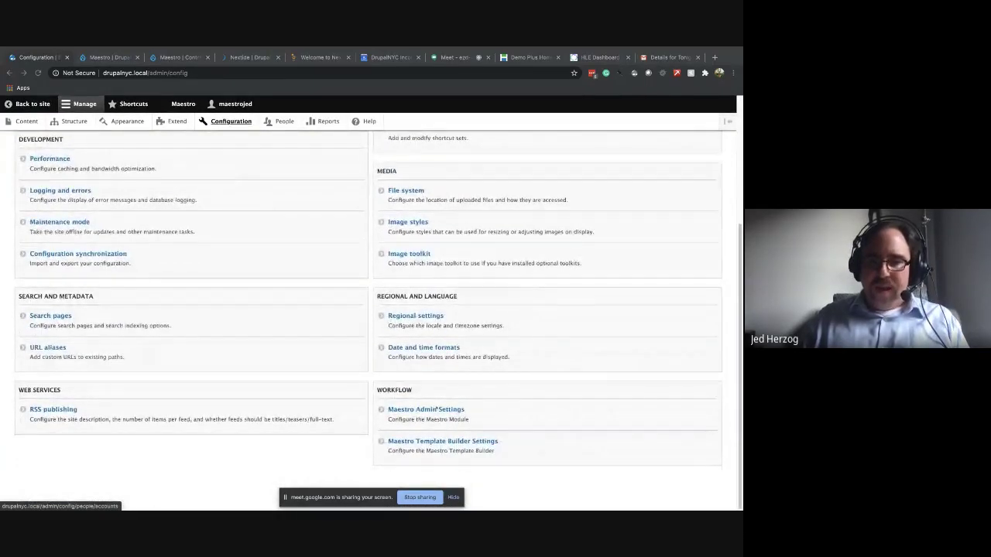
click(440, 411)
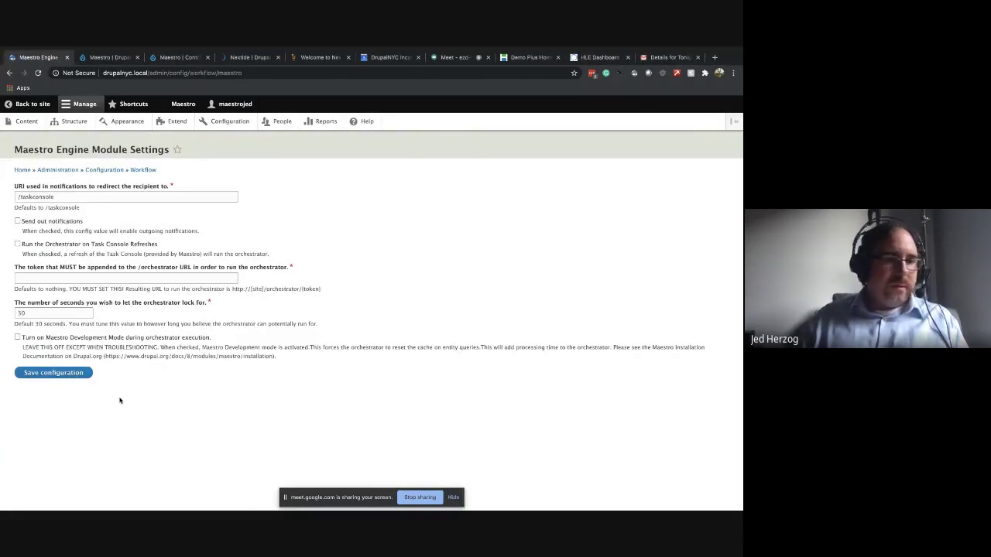
click(98, 198)
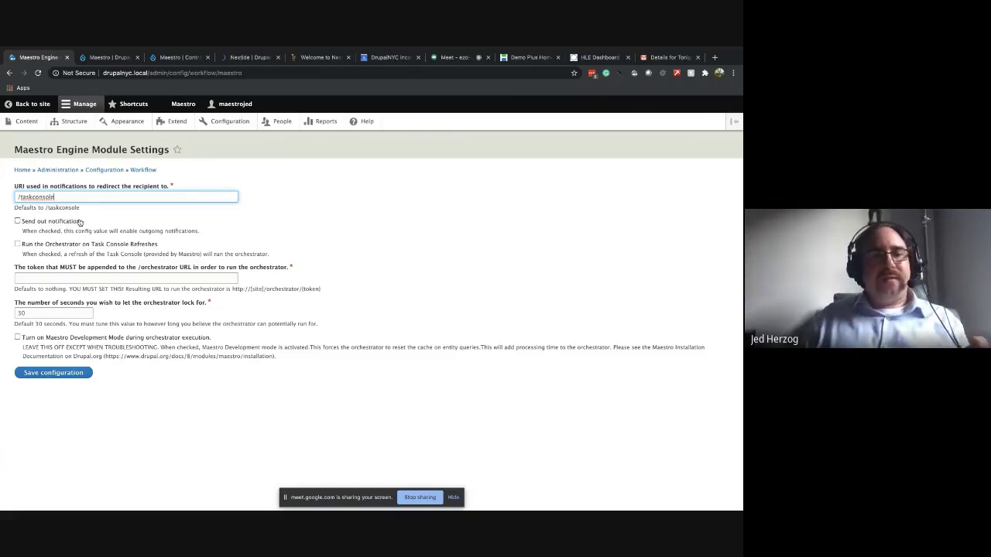
- Run the orchestrator on task console refresh, set an orchestrator token, and save
click(74, 246)
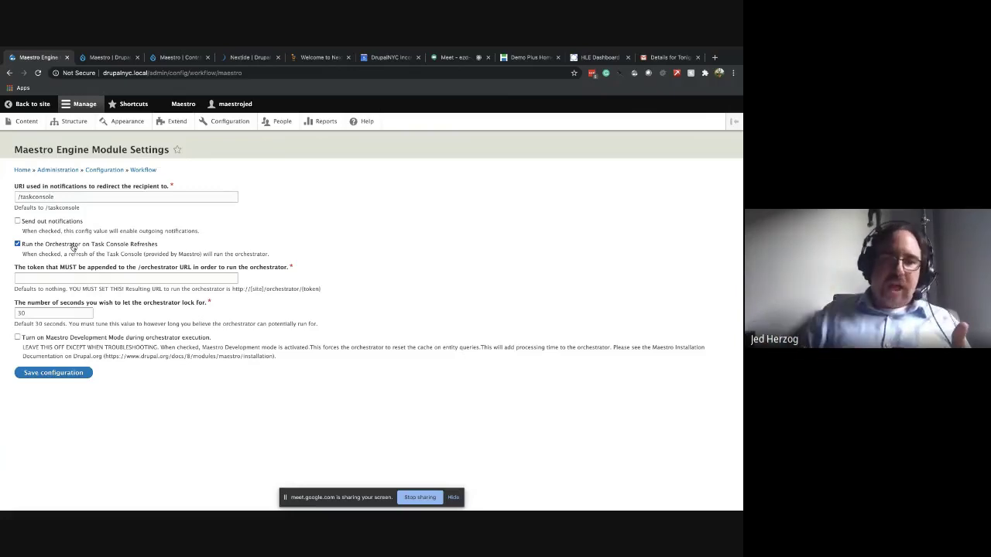
click(114, 280)
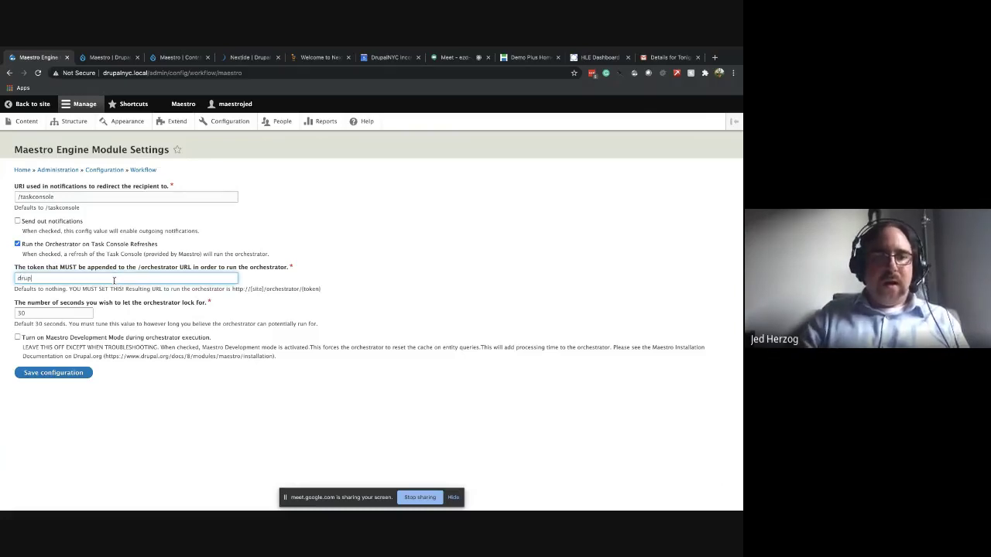
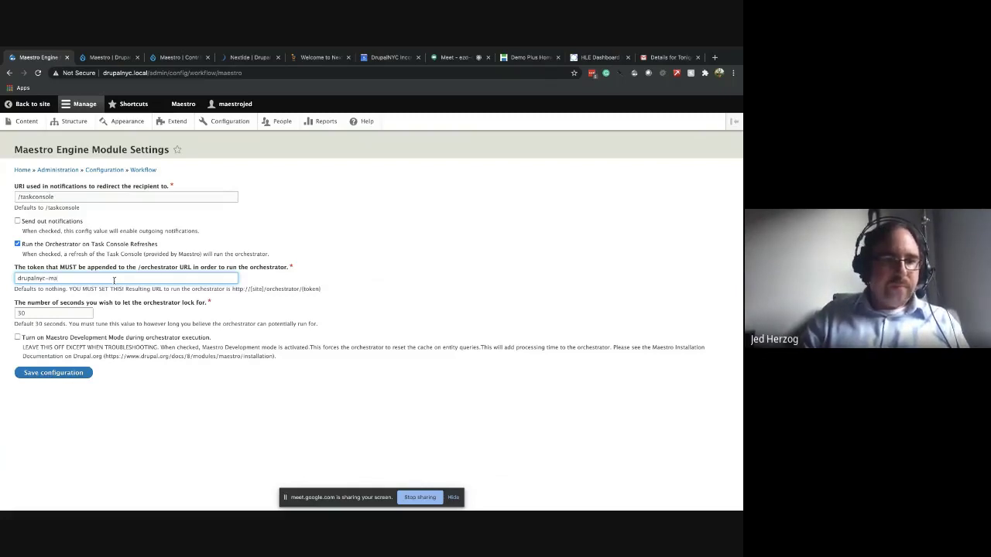
click(77, 374)
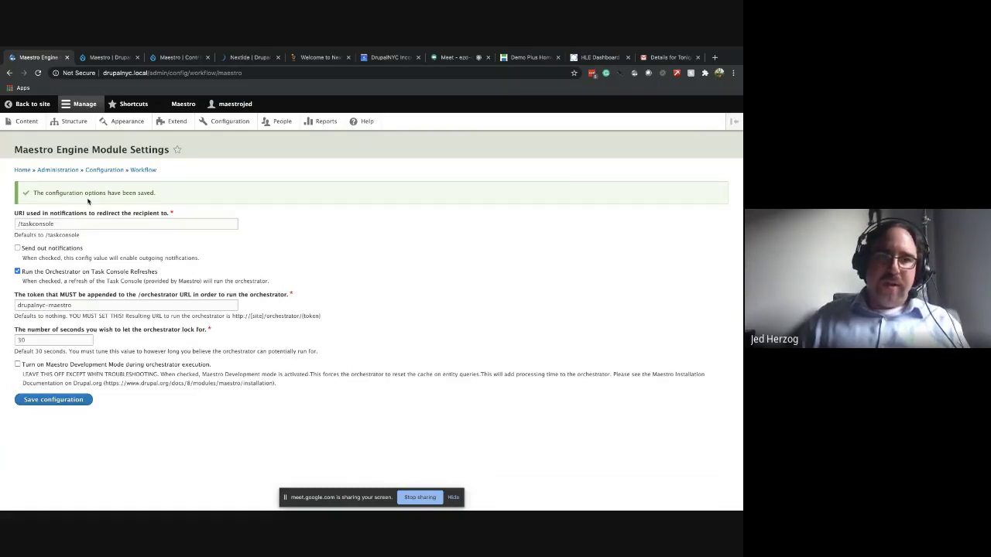
click(143, 169)
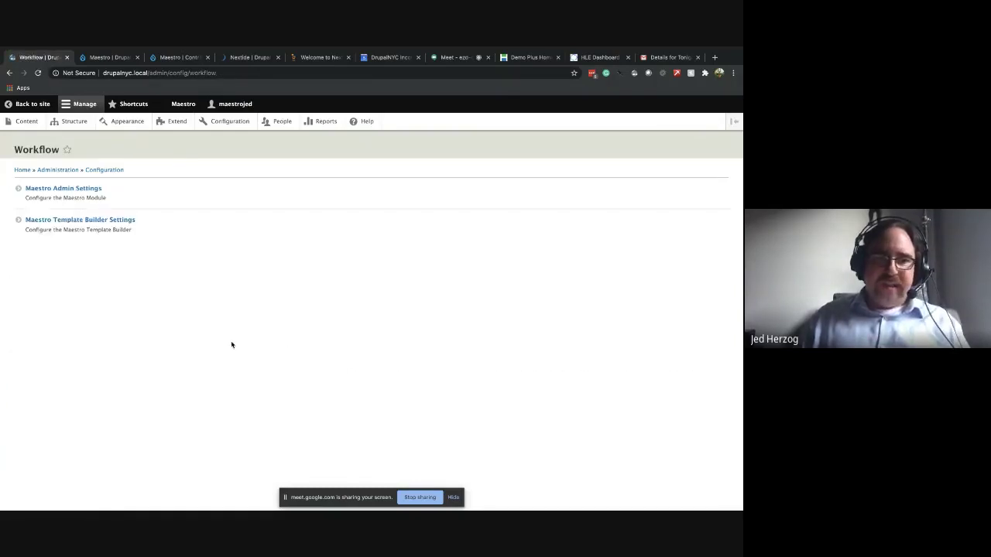
- Go to the role Permissions page and search it for 'maestro'
click(116, 223)
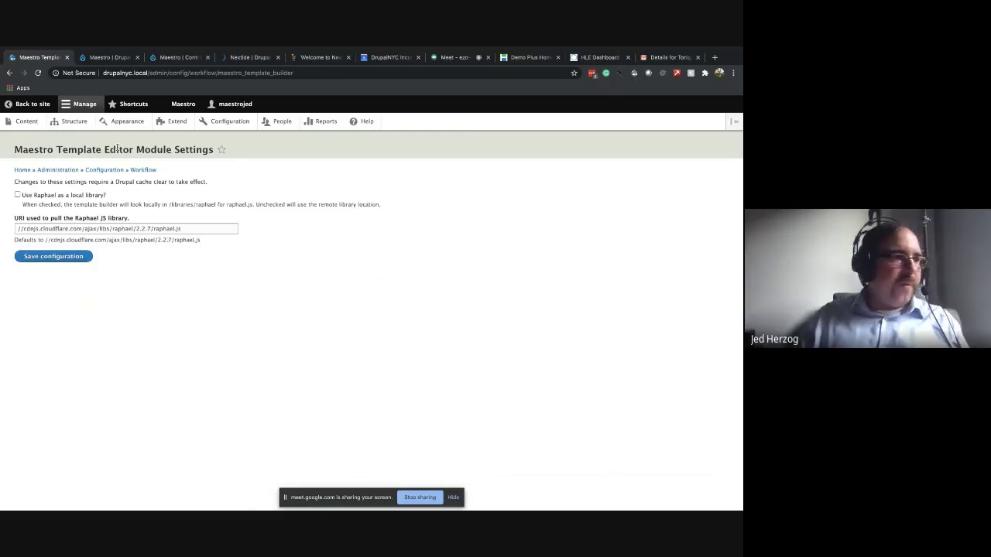
key(ctrl+Left)
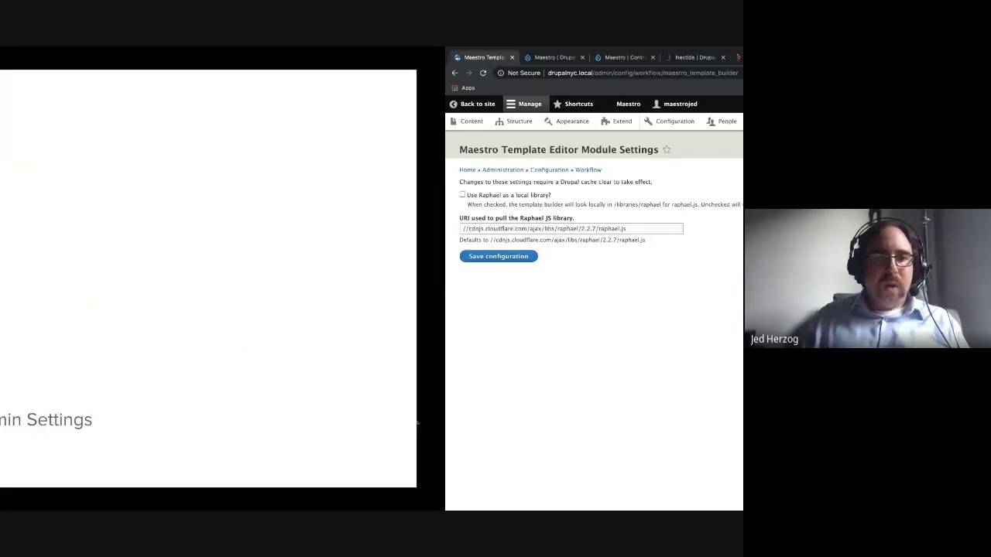
key(ctrl+Right)
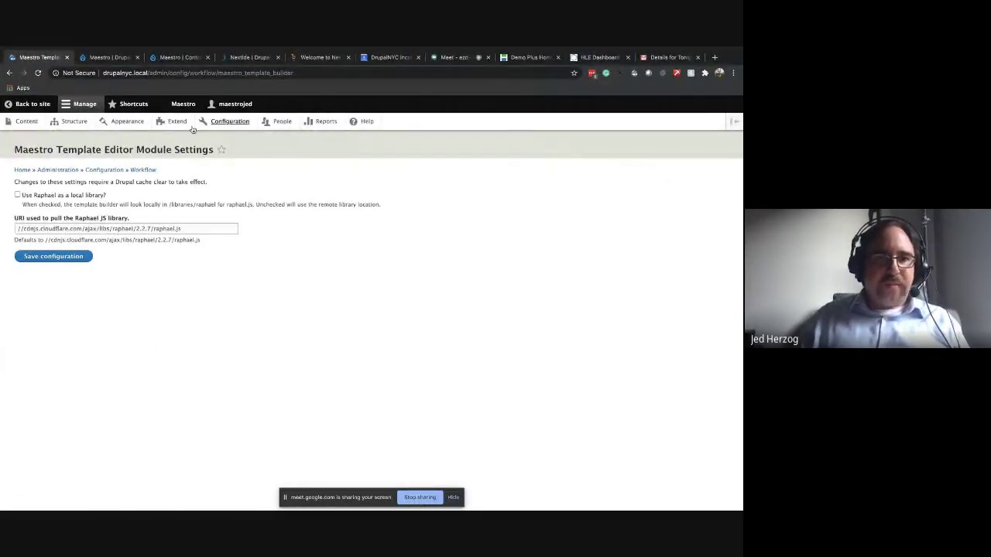
click(276, 121)
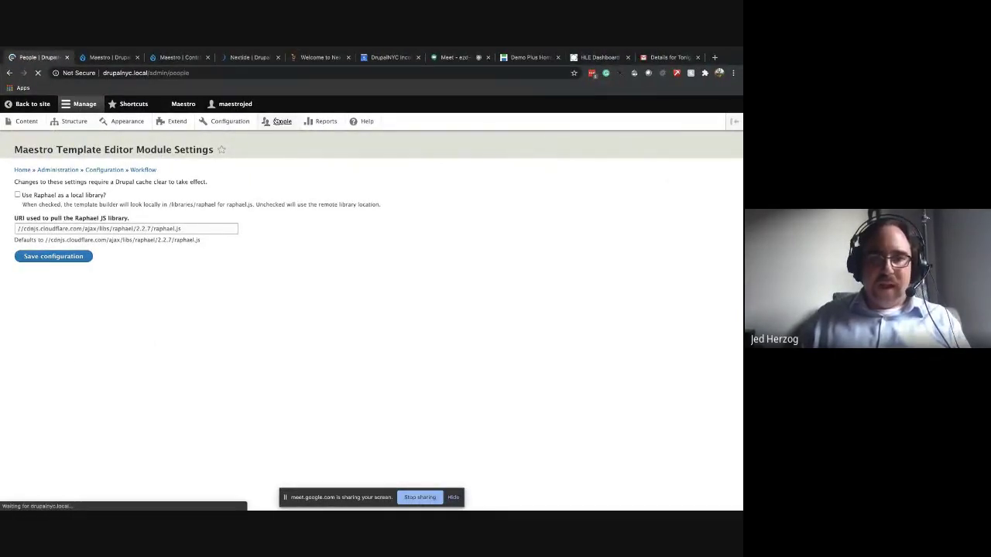
click(70, 176)
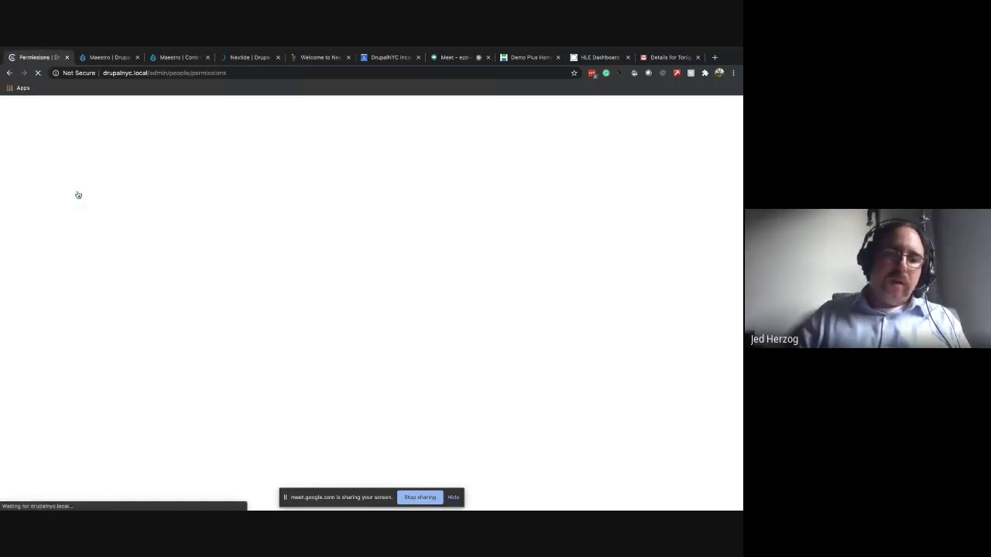
key(ctrl+f)
text(maestroje)
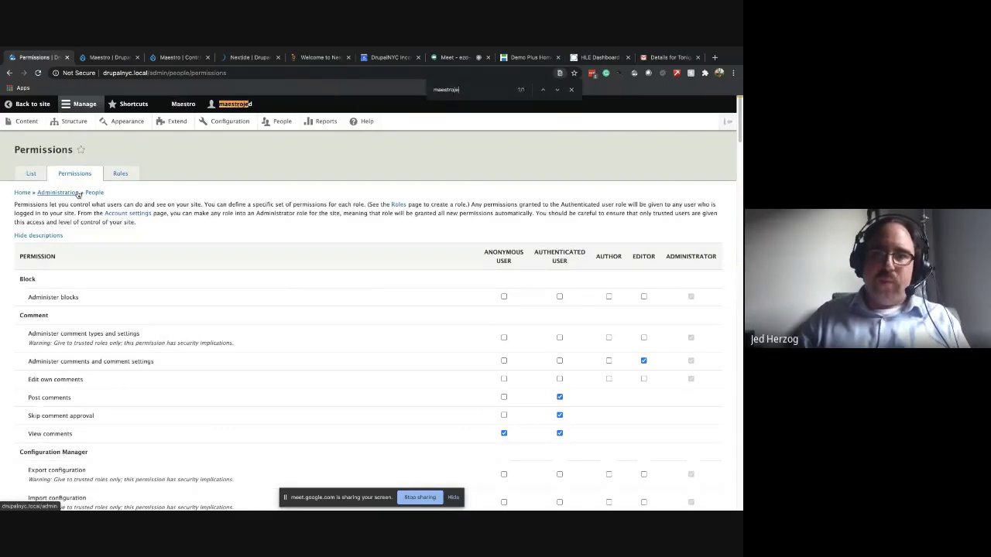
key(BackSpace)
key(ctrl+f)
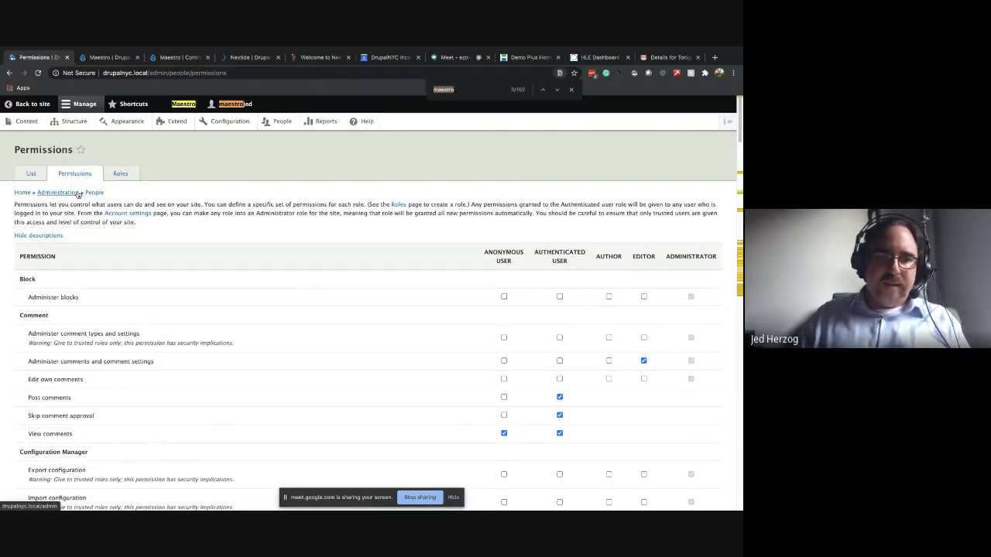
key(Return)
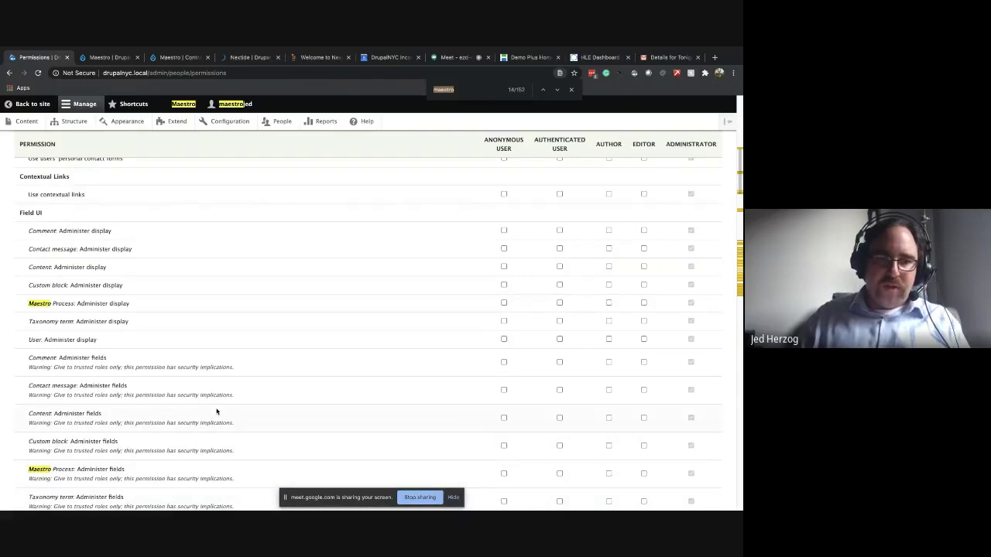
scroll(217, 410, down, 4)
scroll(217, 410, down, 6)
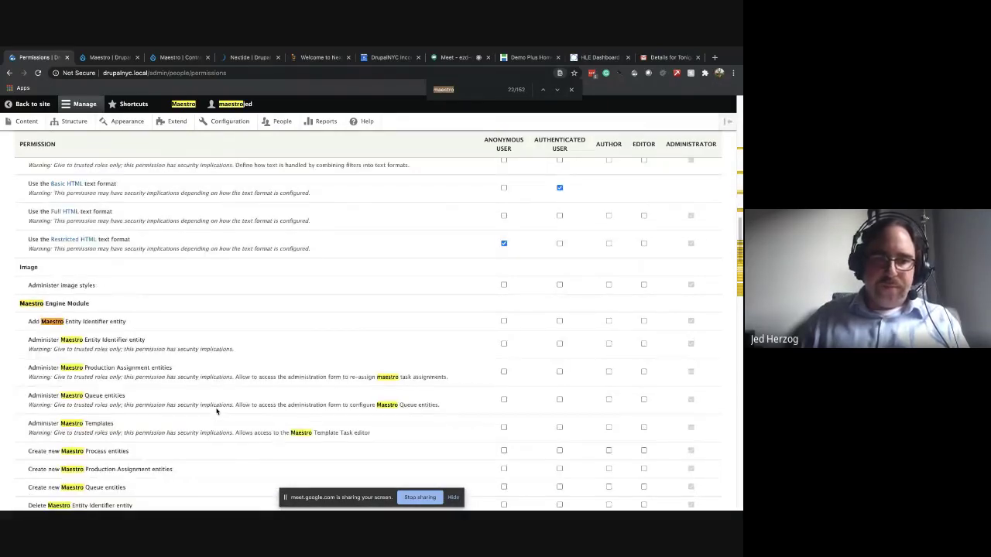
scroll(217, 410, down, 2)
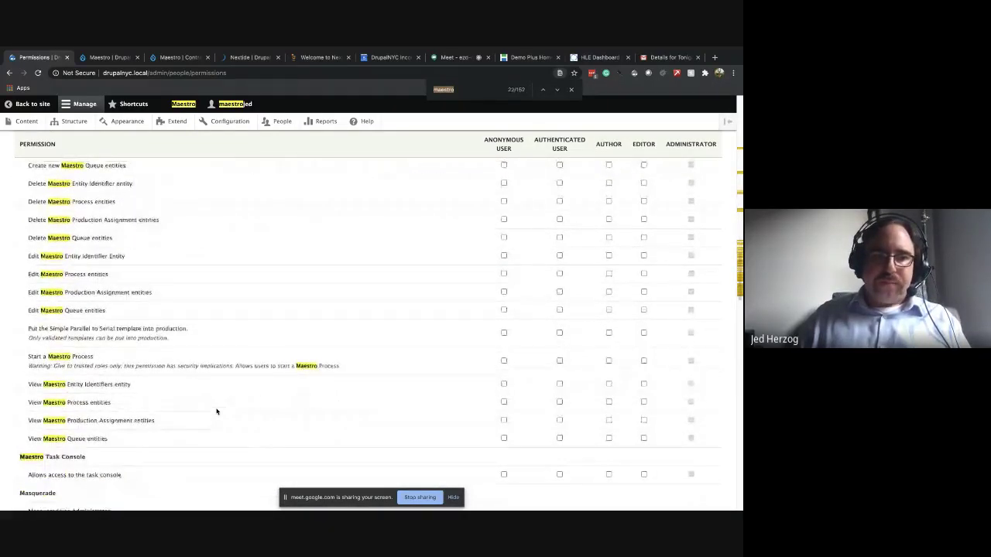
- Grant Author and Editor Maestro start-process, task console, and entity view permissions
click(559, 341)
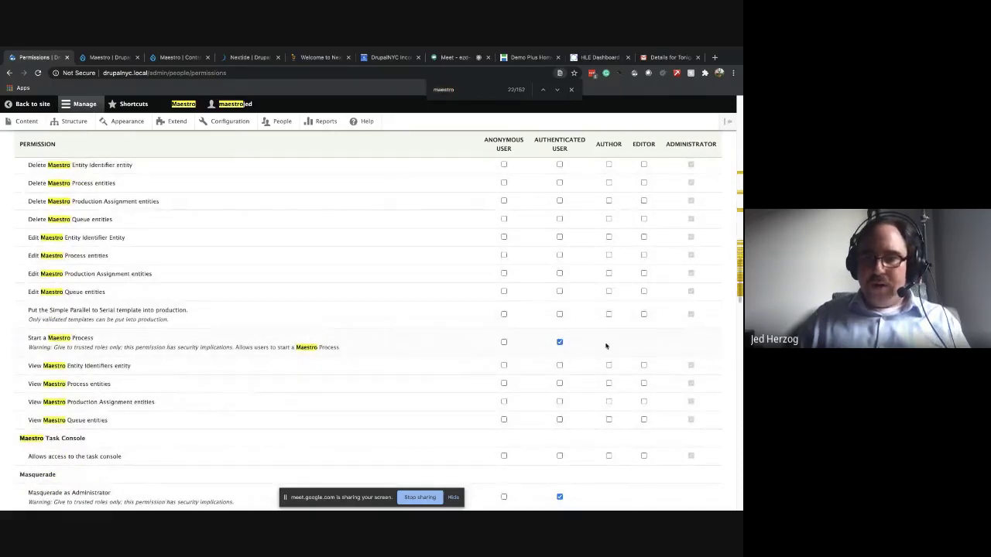
click(559, 341)
click(608, 342)
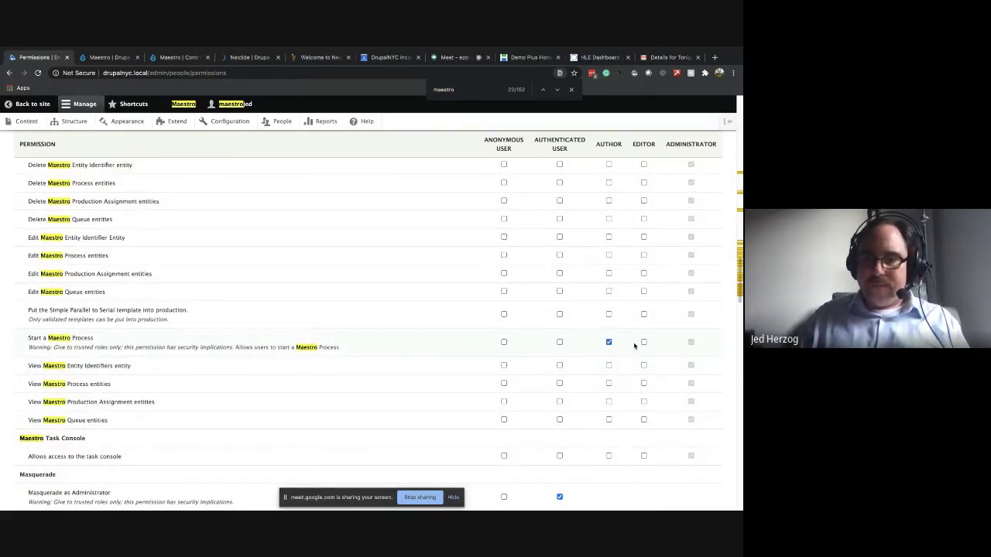
click(643, 342)
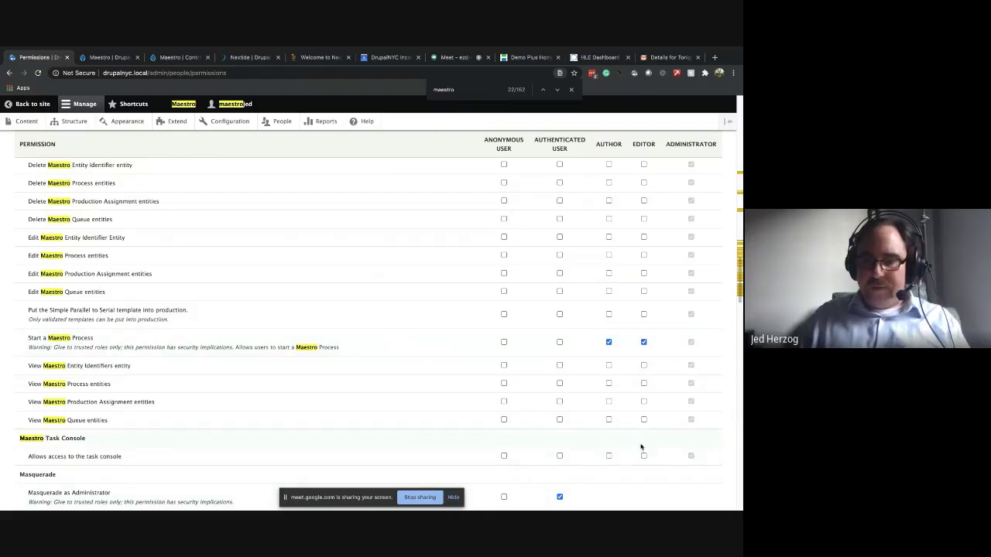
click(609, 456)
click(643, 456)
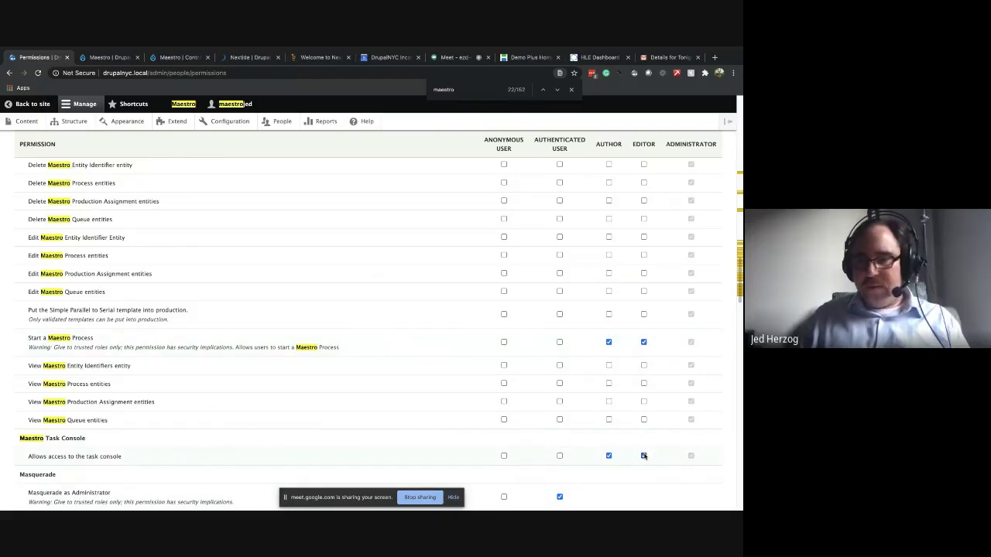
click(643, 365)
click(608, 365)
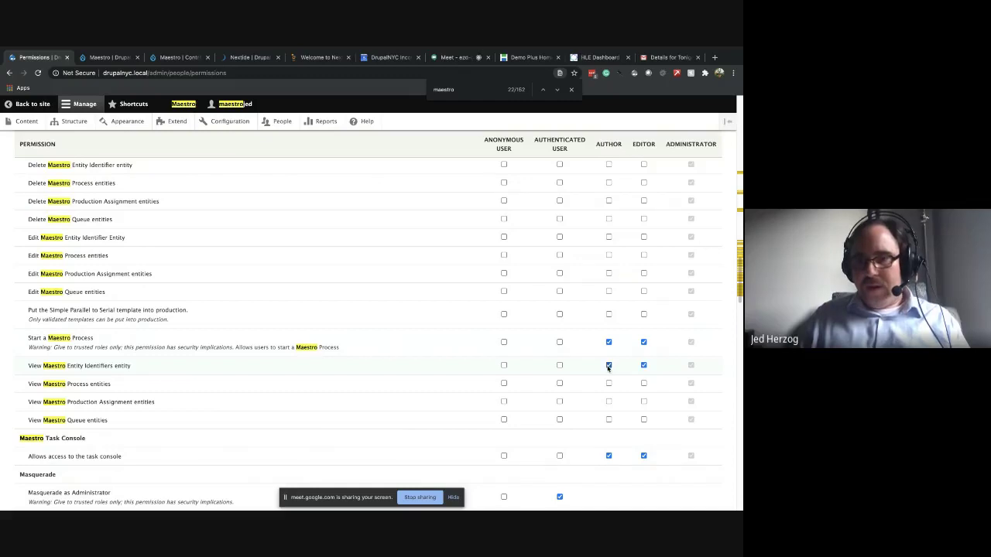
click(608, 384)
click(643, 384)
click(643, 401)
click(608, 402)
click(608, 419)
click(643, 420)
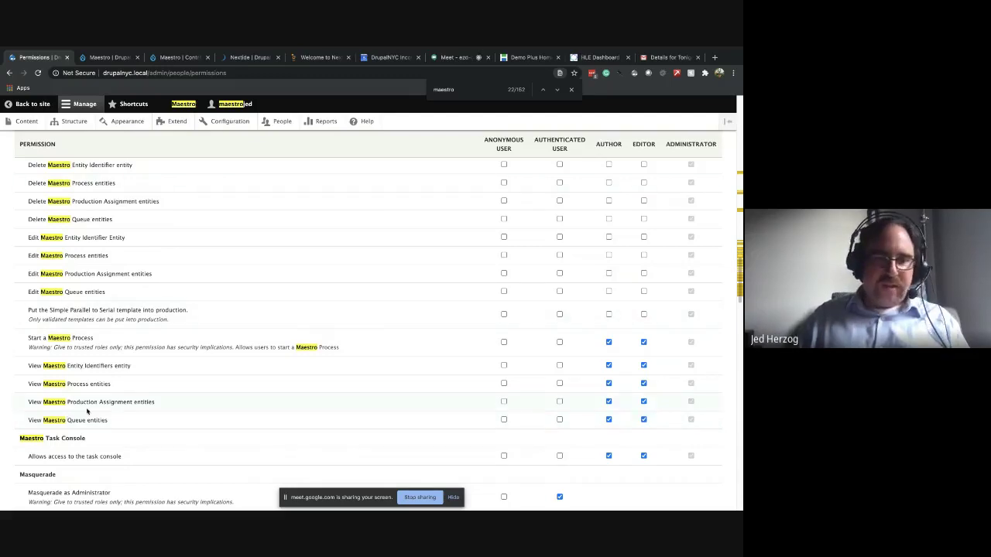
- Save the updated role permissions
scroll(87, 411, down, 15)
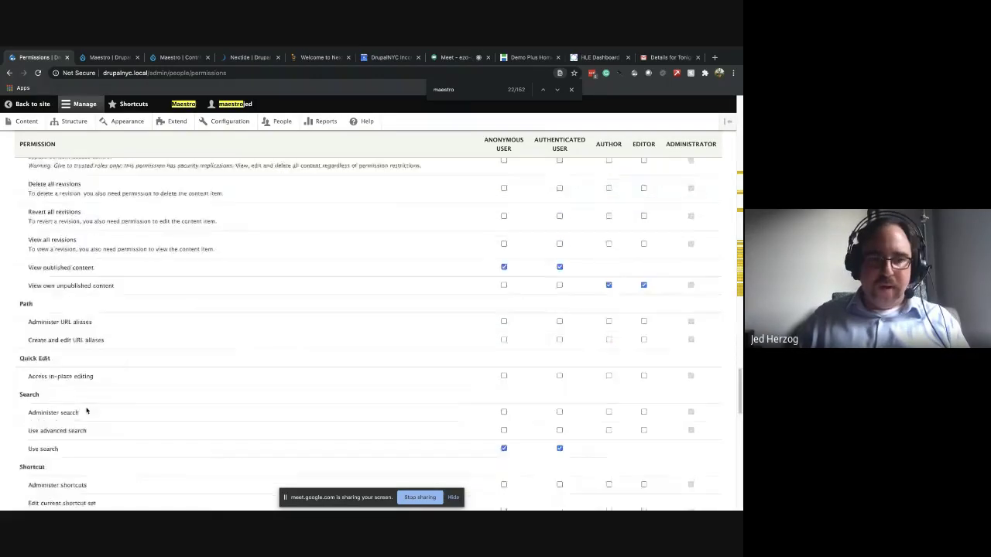
scroll(88, 412, down, 6)
click(48, 464)
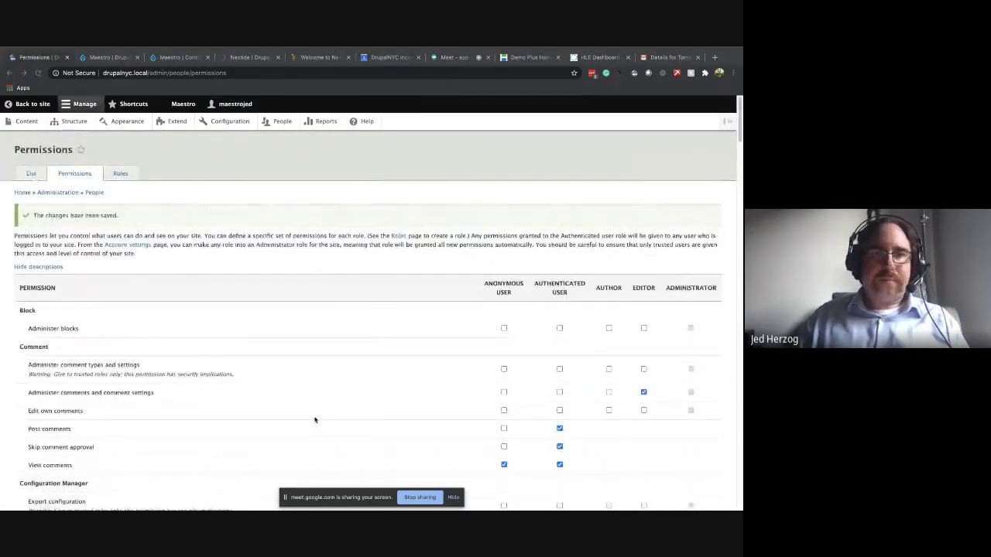
key(alt+Tab)
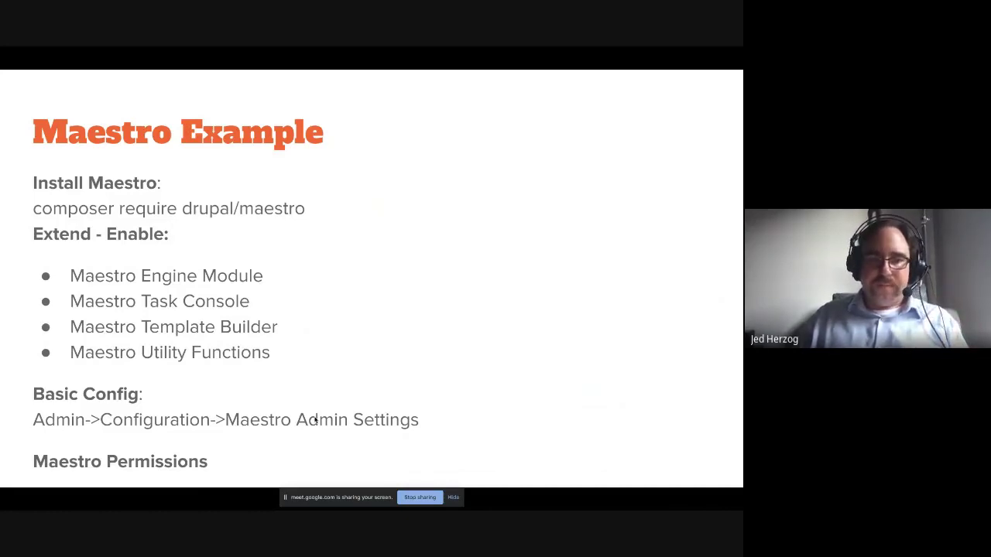
- Show the Maestro Example slide on building the template, then return to Drupal
key(Right)
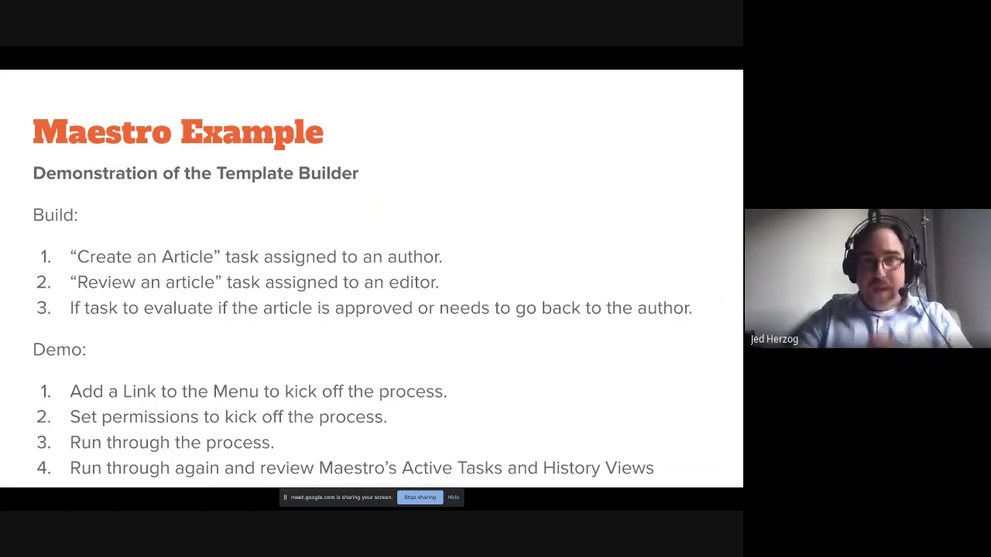
key(ctrl+Right)
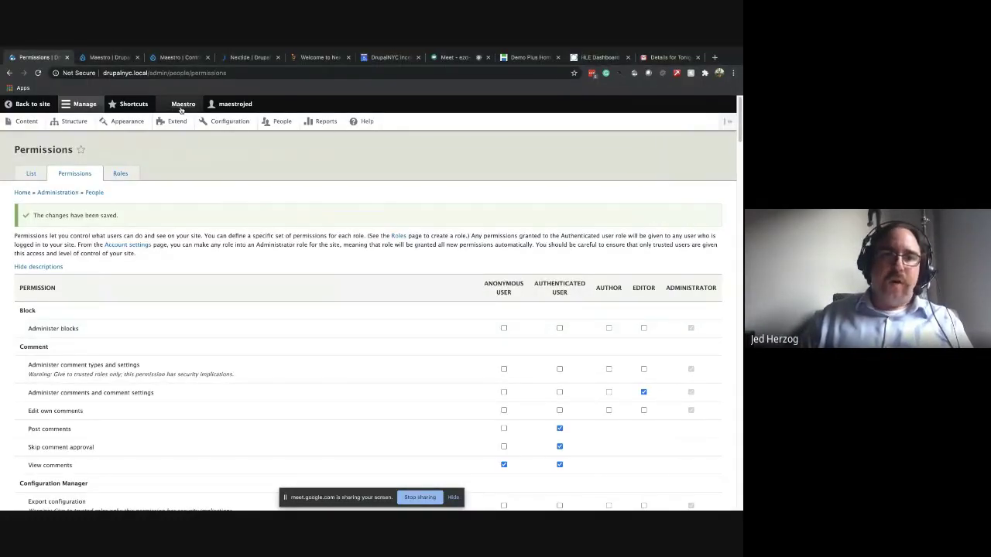
- Open the Maestro Templates list via Template Builder and begin adding a new template
click(182, 107)
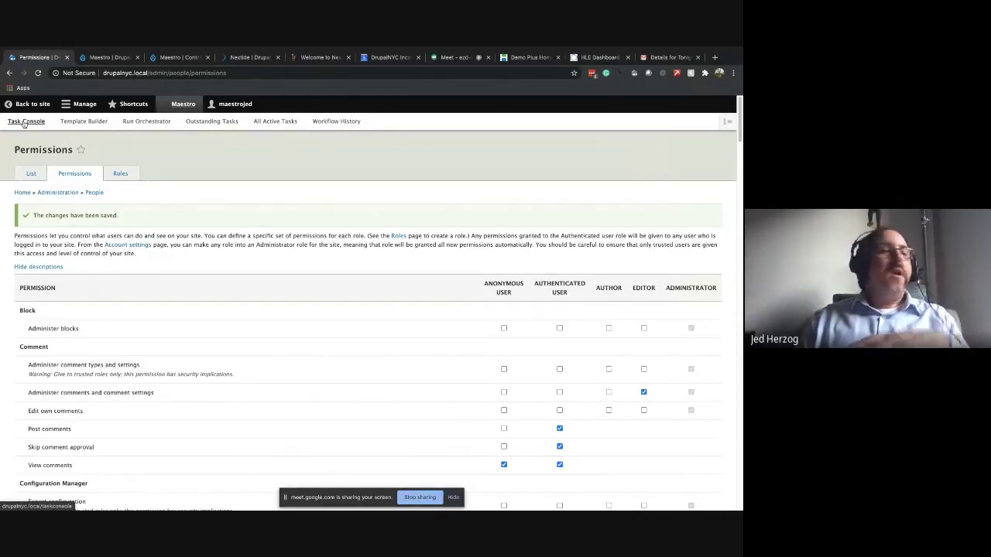
click(83, 124)
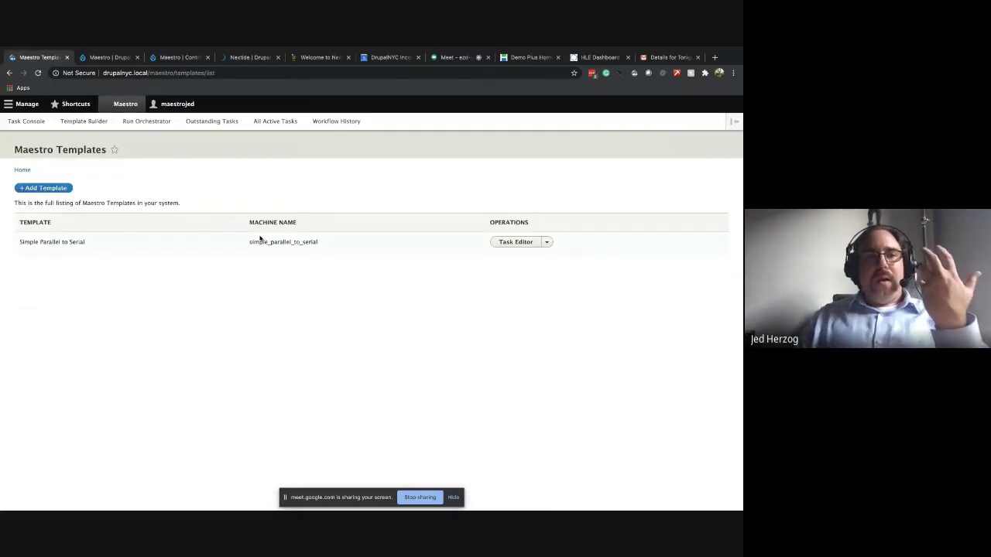
drag(85, 242, 14, 243)
click(88, 303)
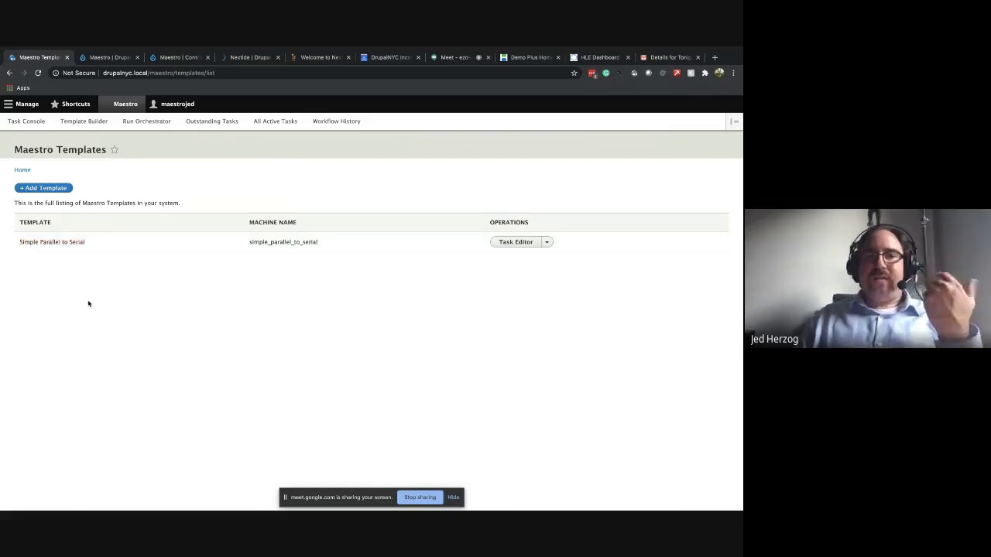
click(59, 188)
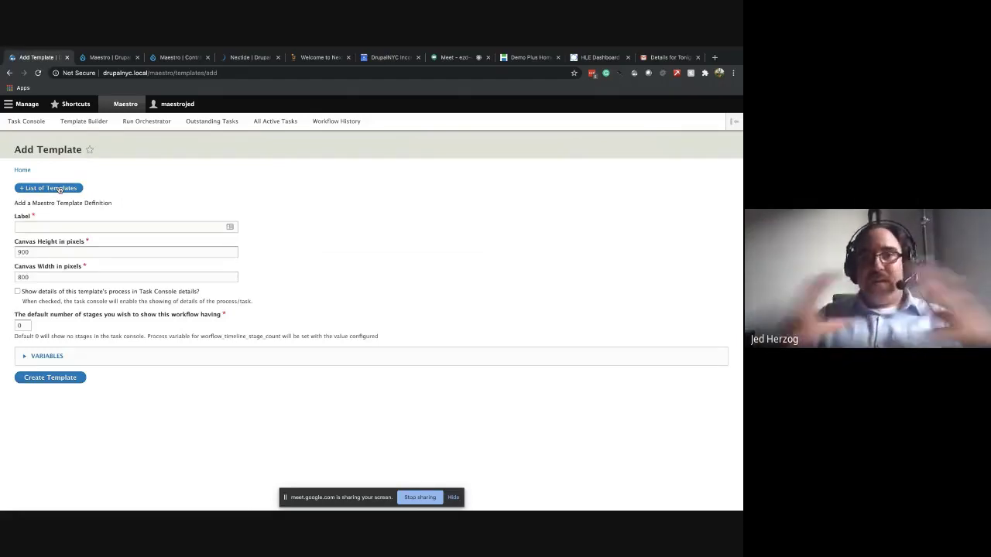
- Label the template 'Content Moderation', set stages to 0, and expand Variables
click(54, 225)
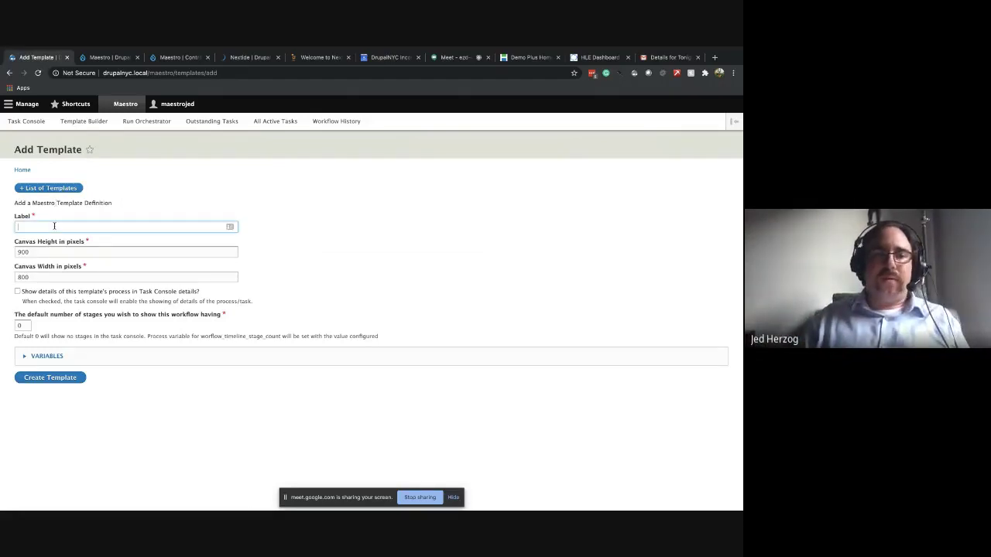
text(Cont)
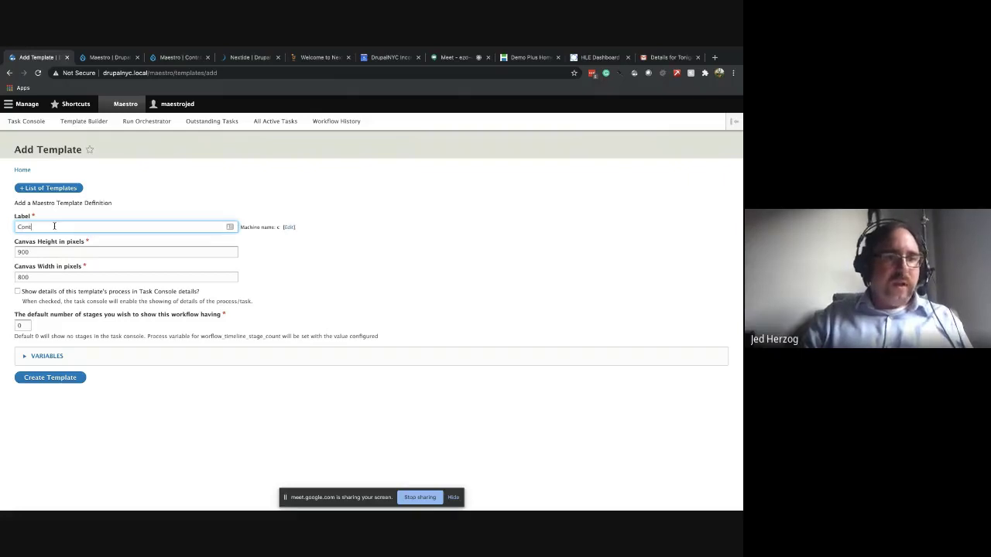
text(ent Moderation)
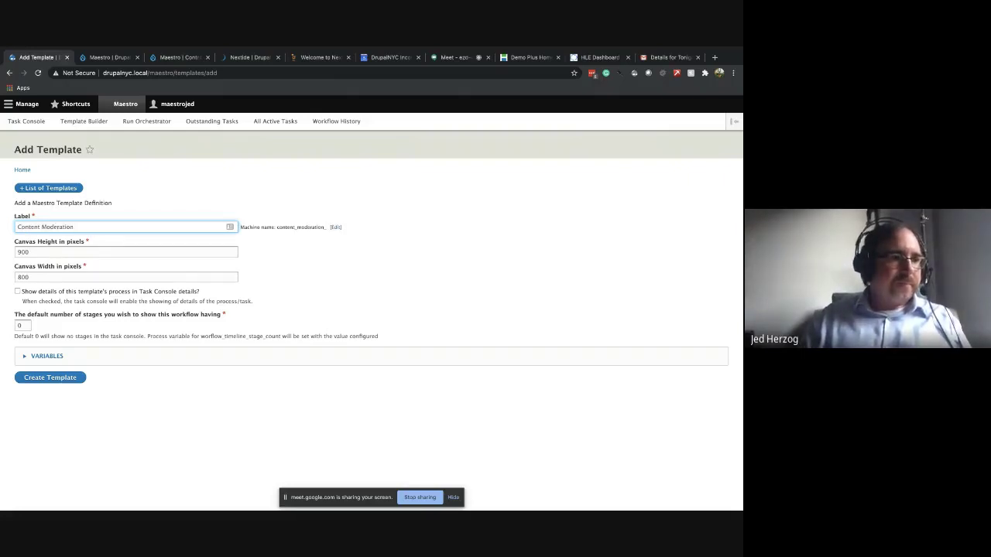
key(super+Tab)
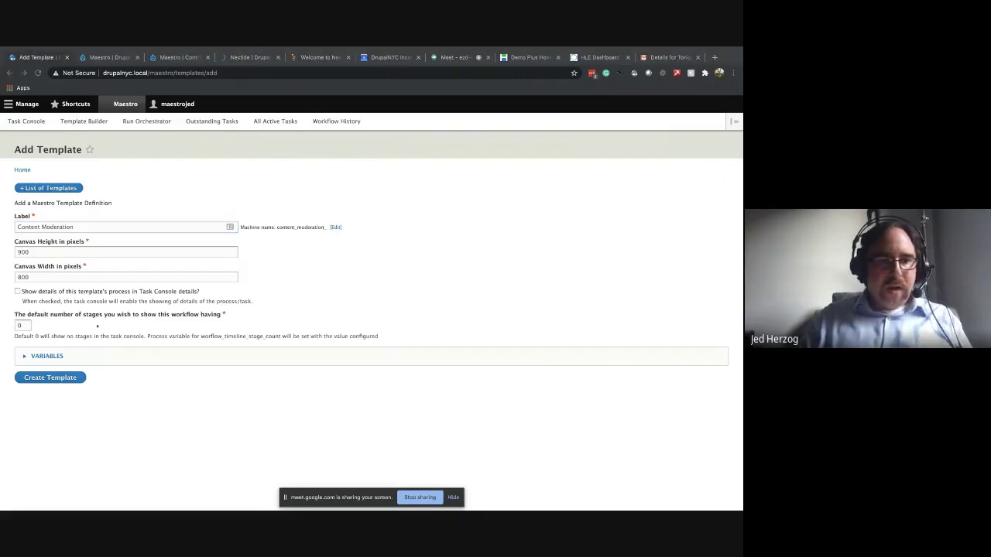
key(super+Tab)
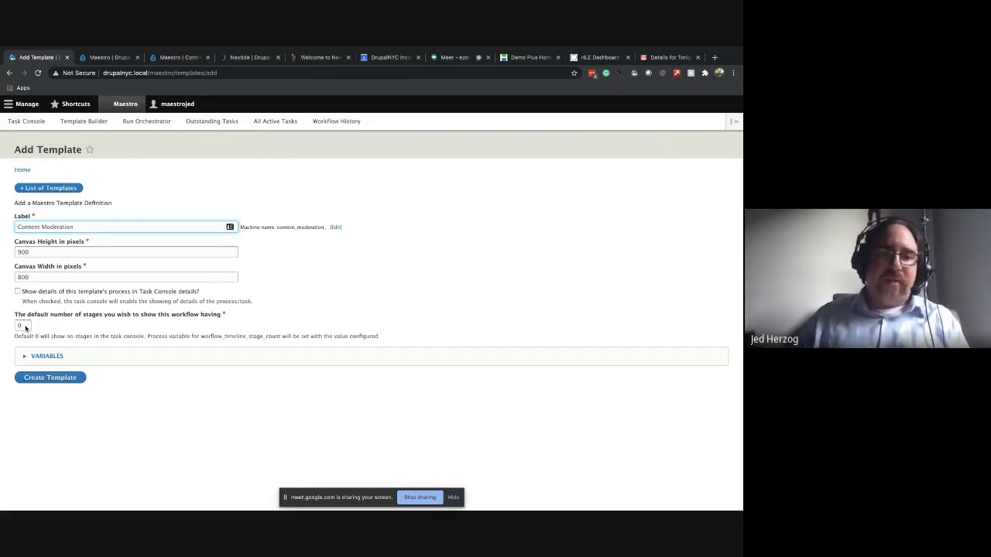
click(28, 325)
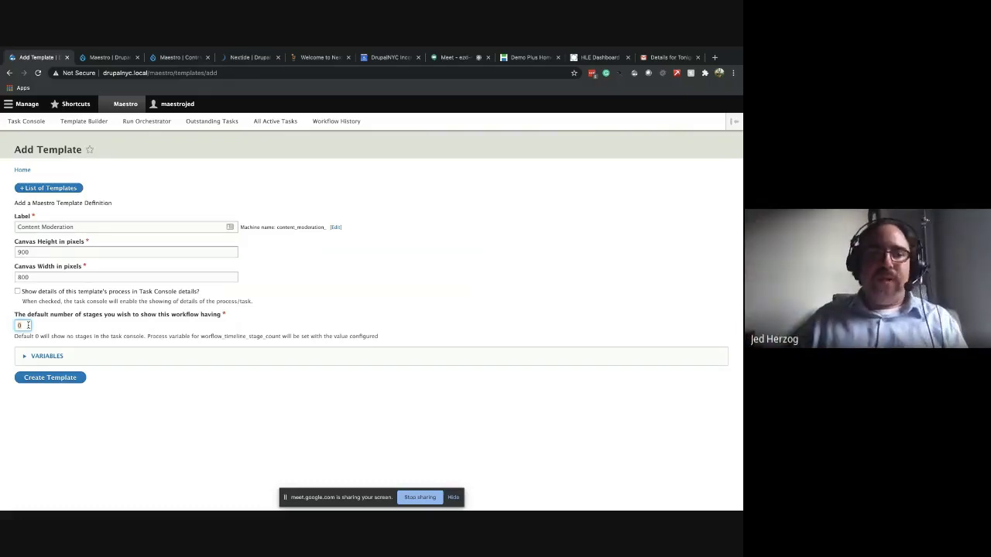
click(49, 356)
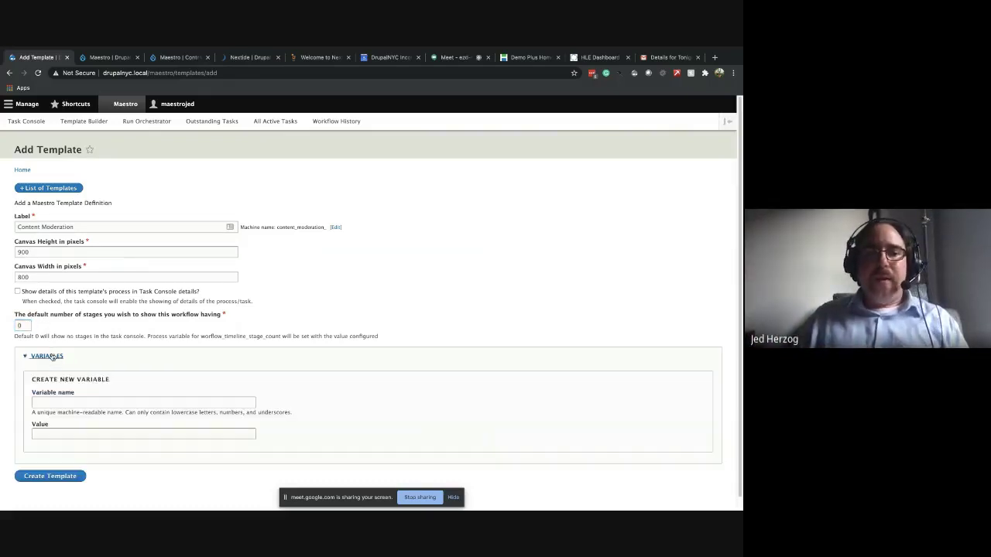
scroll(52, 355, down, 1)
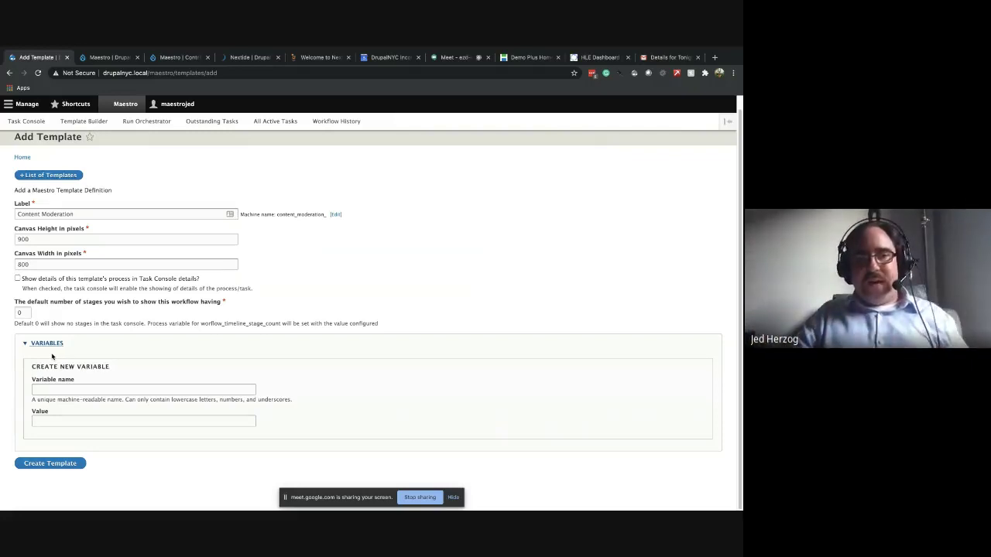
- Create the template, open its Task Editor, and place End to the right of Start
click(33, 466)
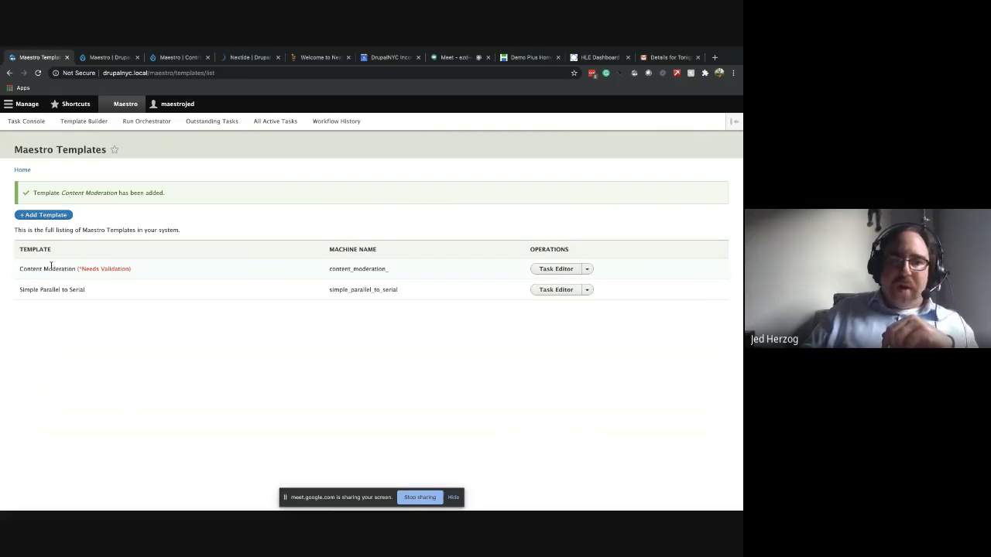
click(549, 269)
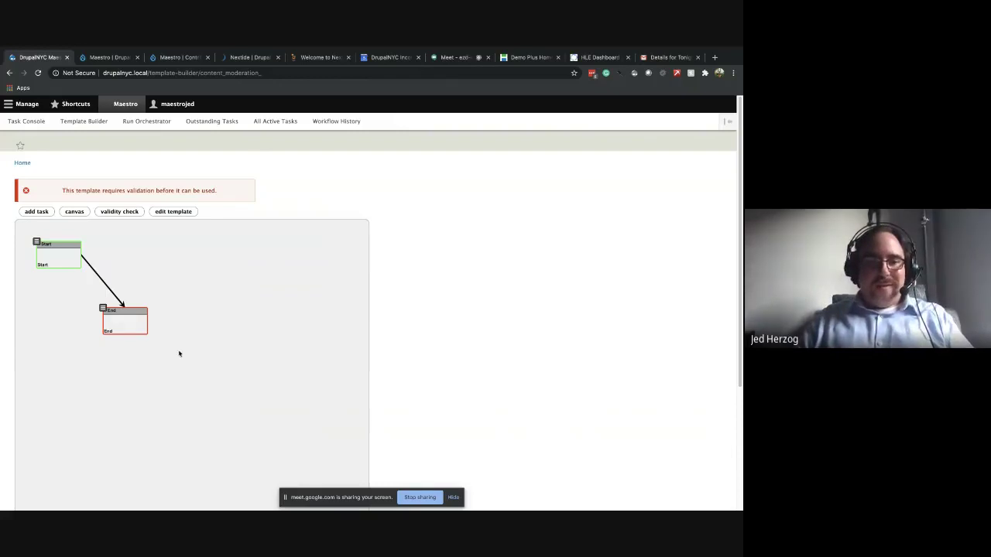
drag(145, 315, 314, 248)
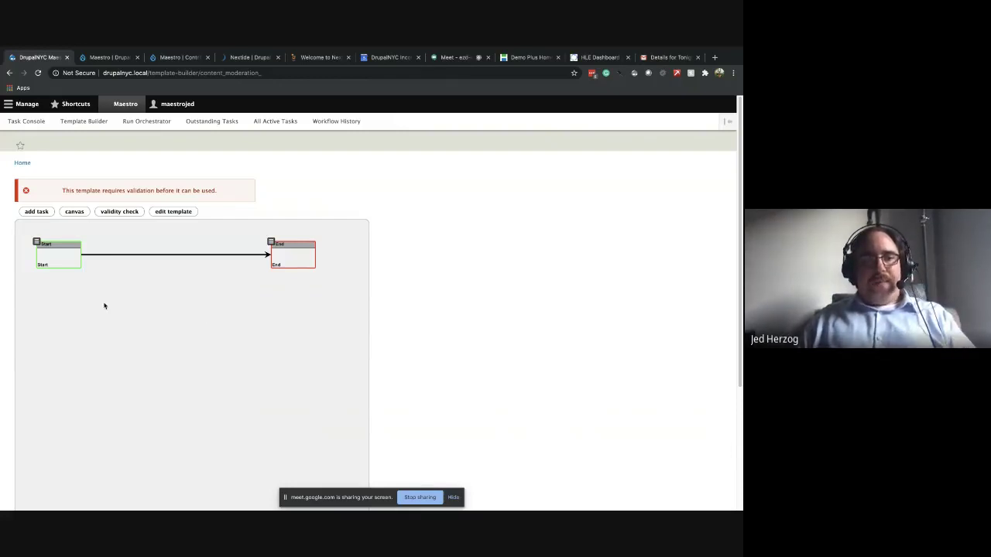
click(40, 212)
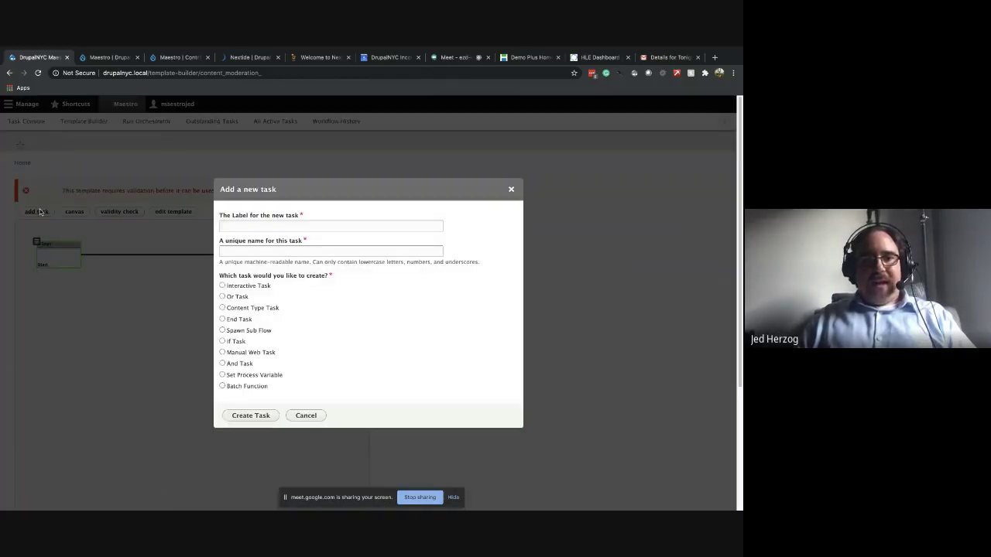
- Add a Content Type Task labelled 'Create a New Article' with unique name create_article
click(266, 225)
text(C)
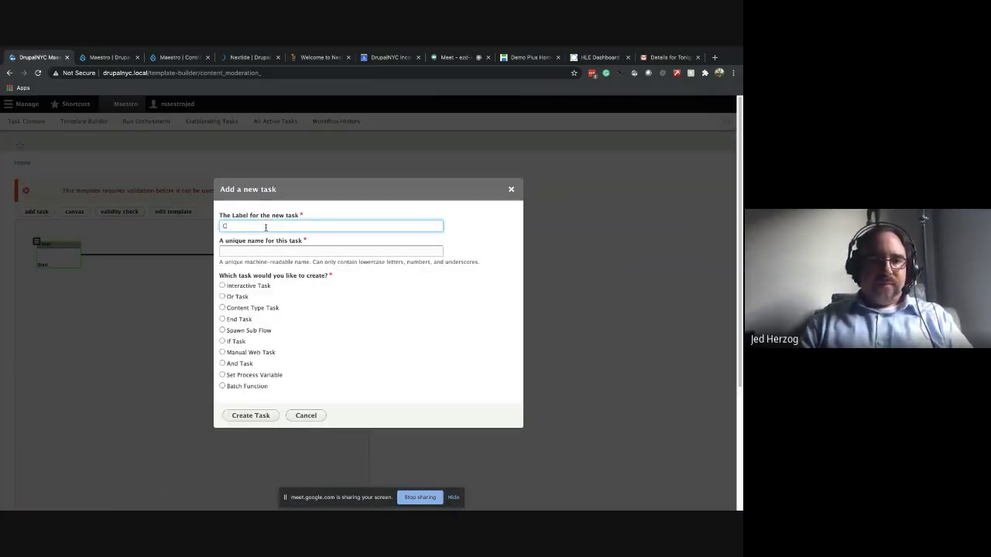
text(reate a New Article)
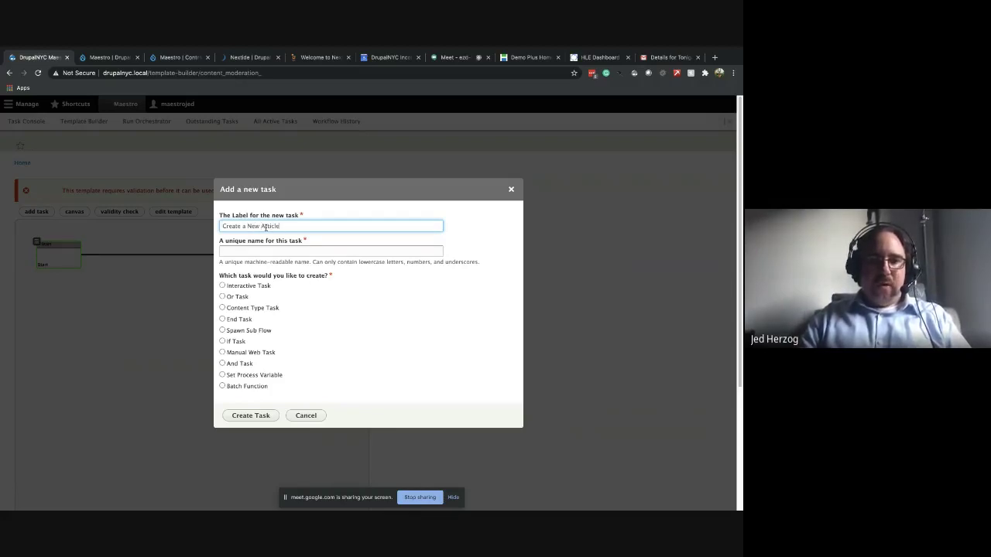
key(Tab)
text(create_article)
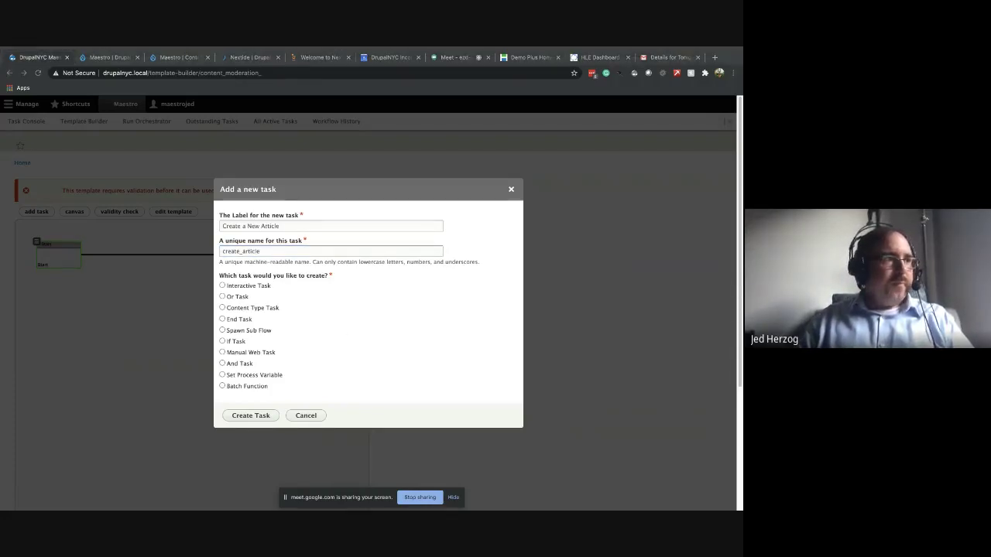
click(358, 372)
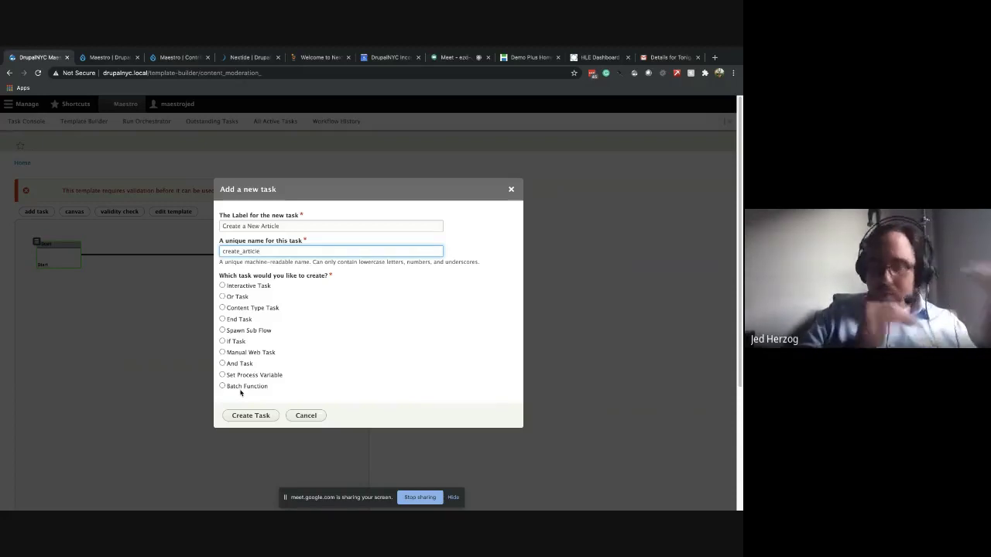
click(269, 308)
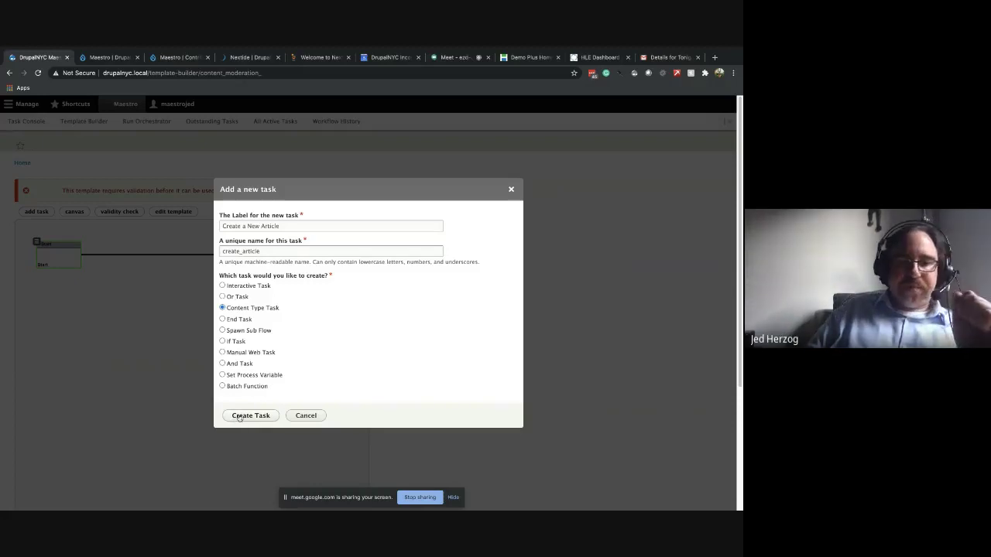
click(240, 416)
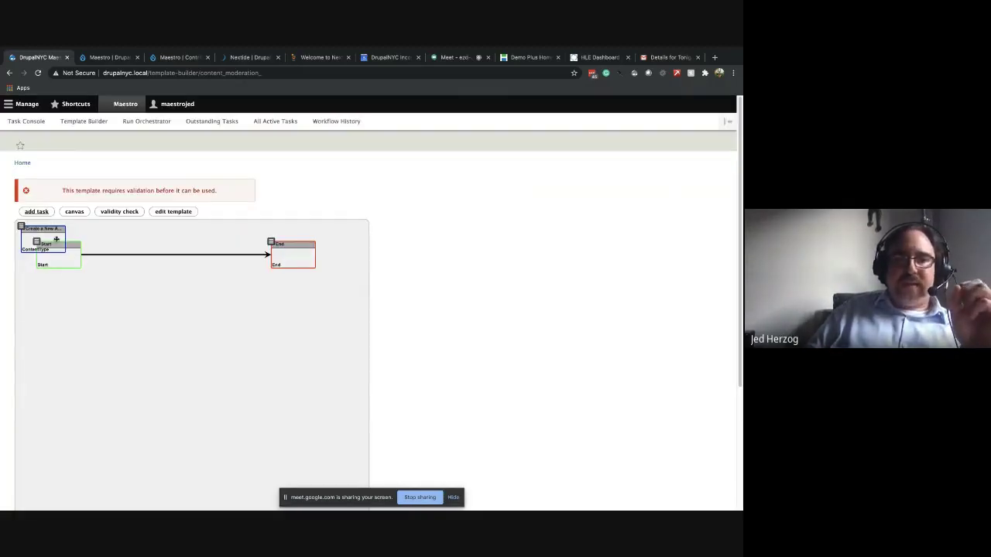
- Place Create a New Article between Start and End, with content type article and identifier new_article
drag(44, 229, 116, 231)
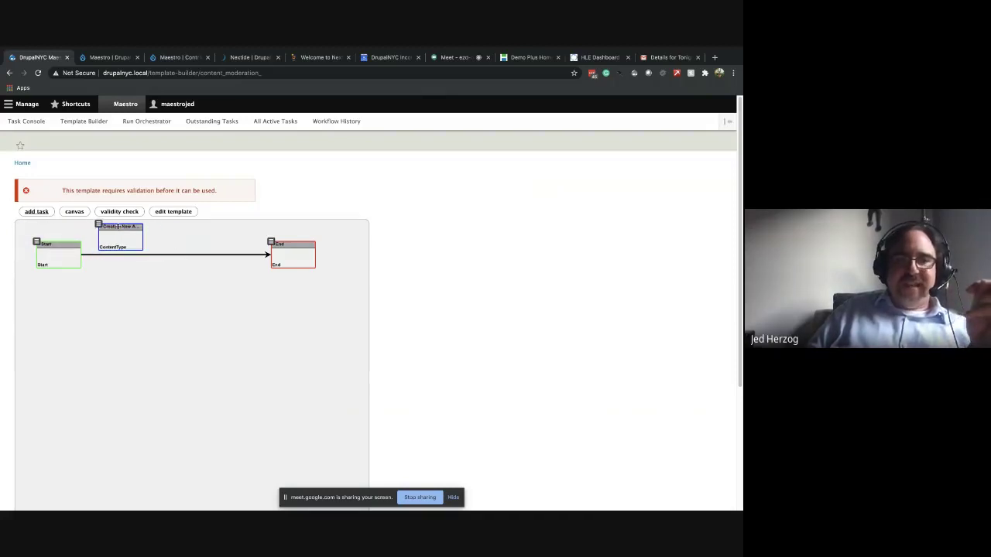
click(97, 226)
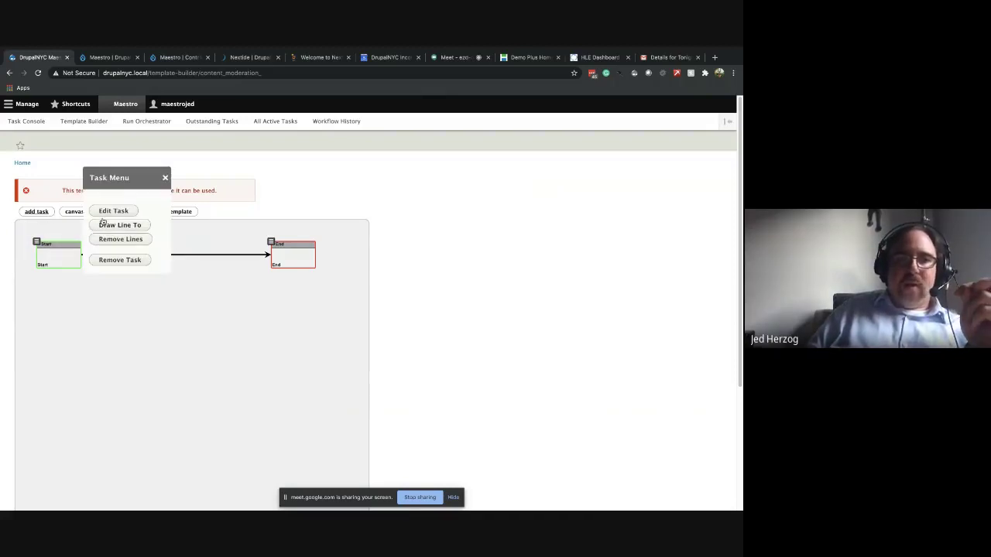
click(115, 213)
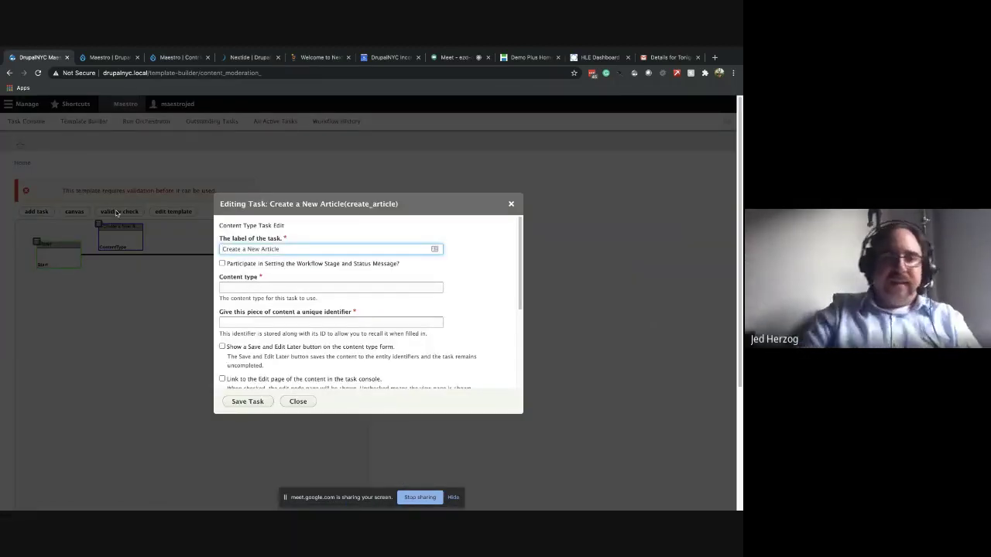
click(268, 286)
text(article)
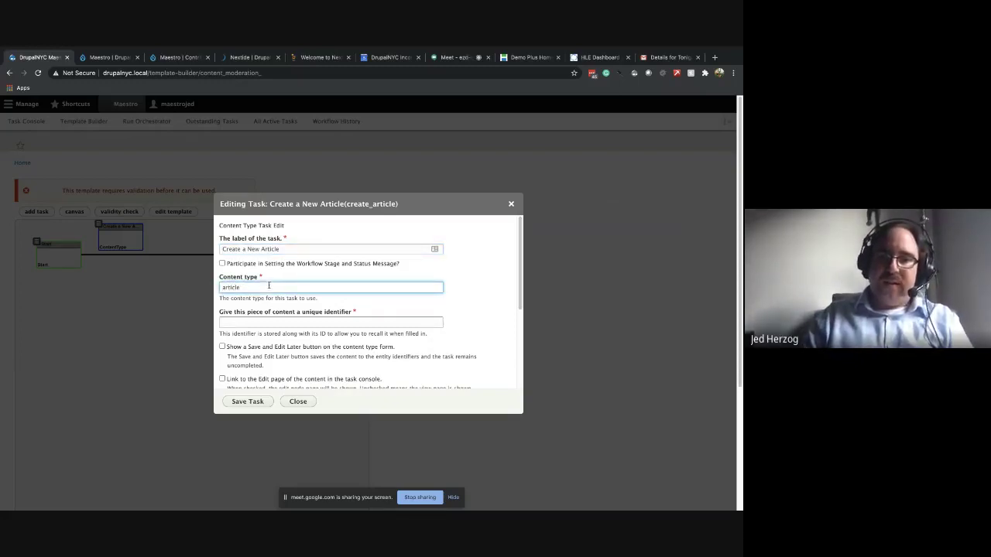
click(290, 321)
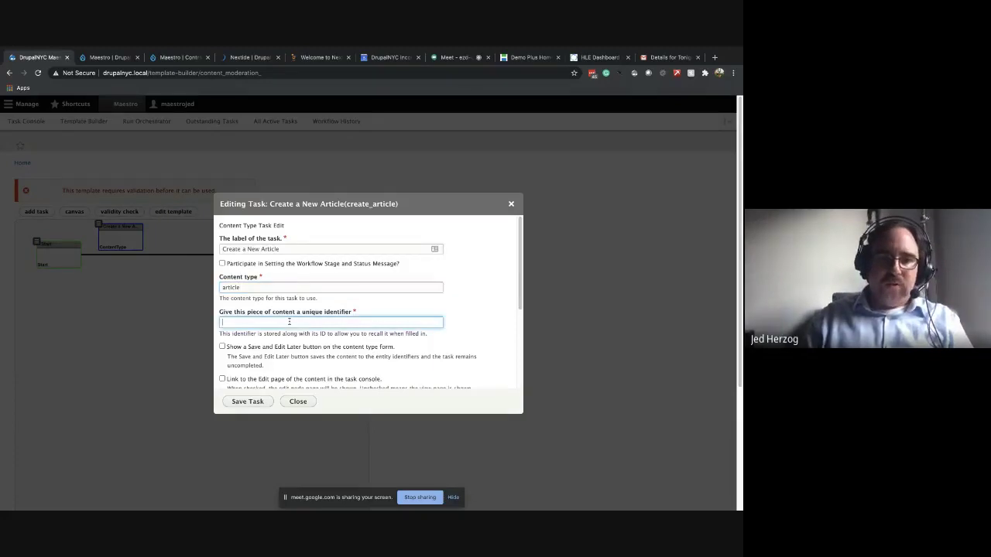
text(new_)
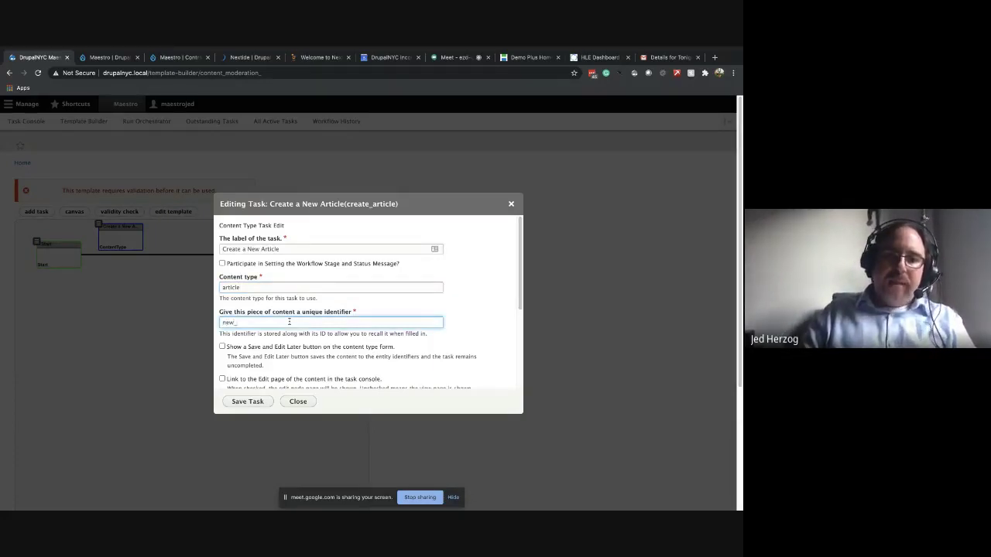
text(article)
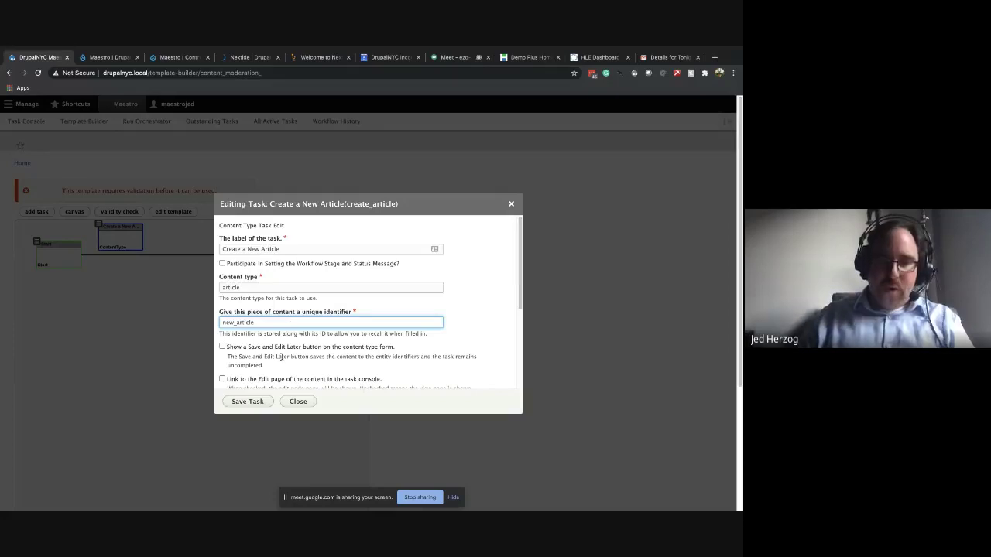
- Re-enable the save-and-edit-later option and edit the task's default return path
scroll(281, 356, down, 3)
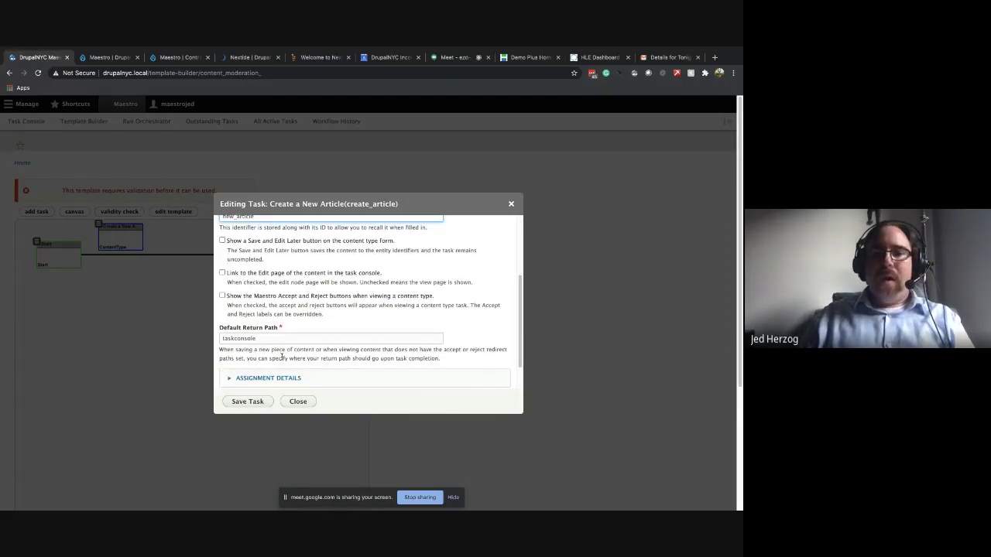
click(280, 242)
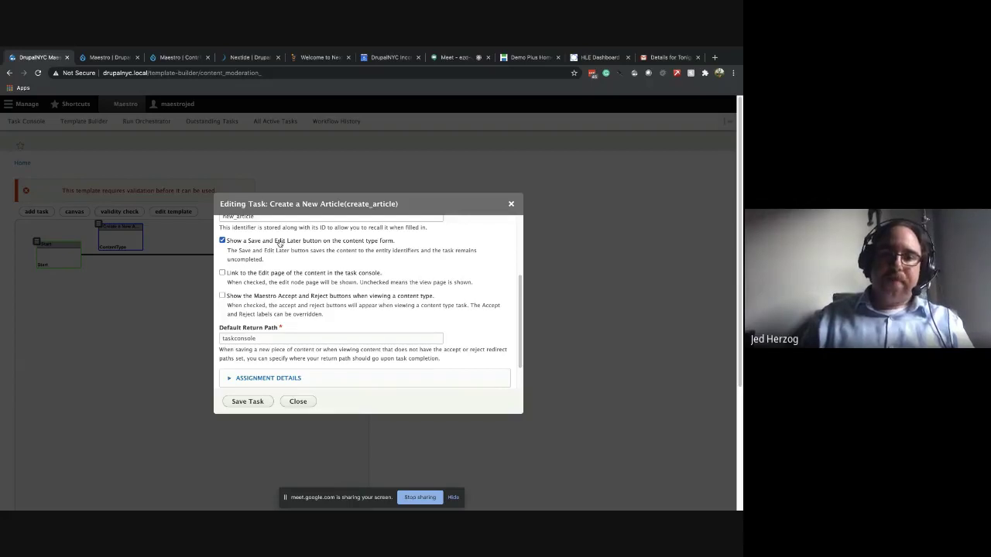
click(279, 242)
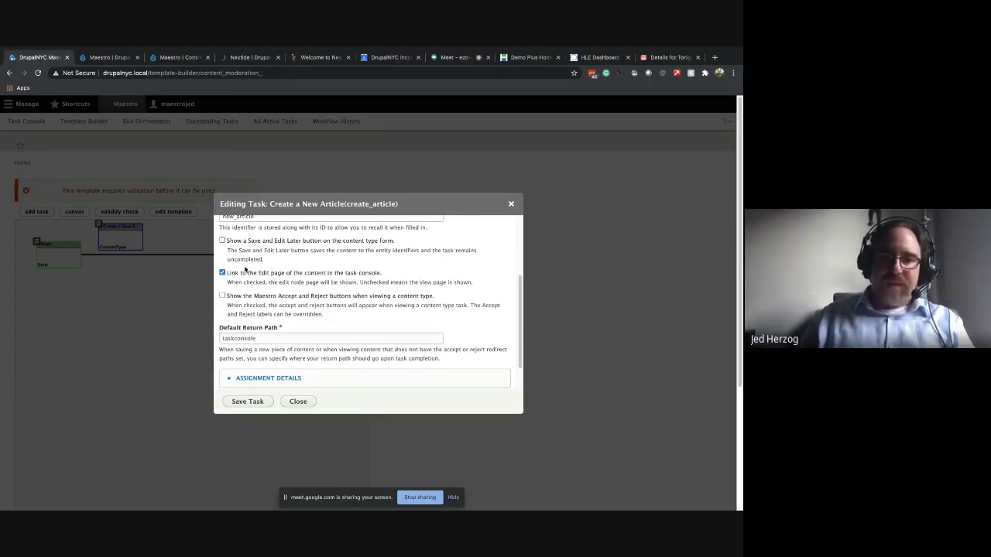
click(288, 245)
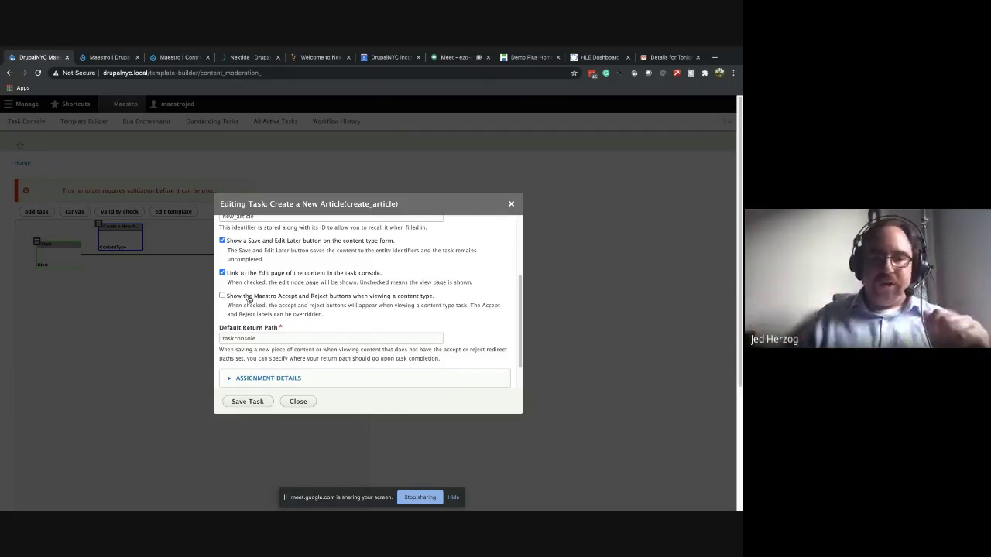
click(275, 338)
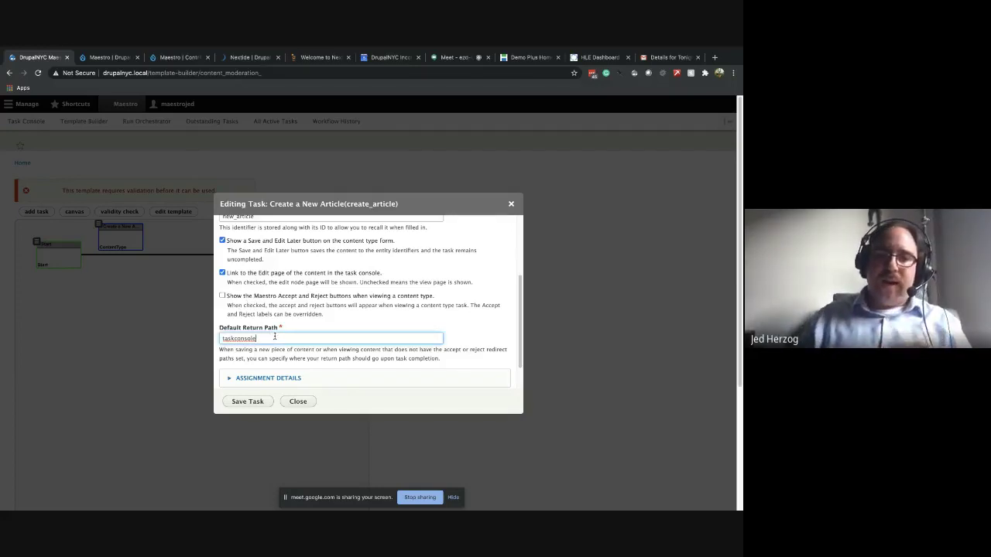
- Set the task's assignment to Assign by Variable, keeping initiator as the variable
scroll(274, 336, down, 1)
scroll(275, 335, down, 2)
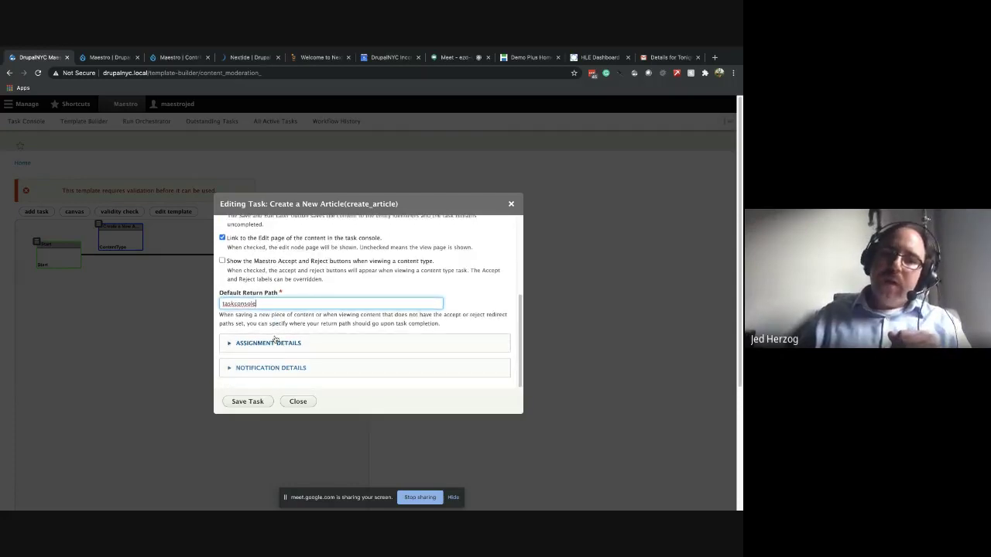
click(258, 345)
scroll(258, 348, down, 4)
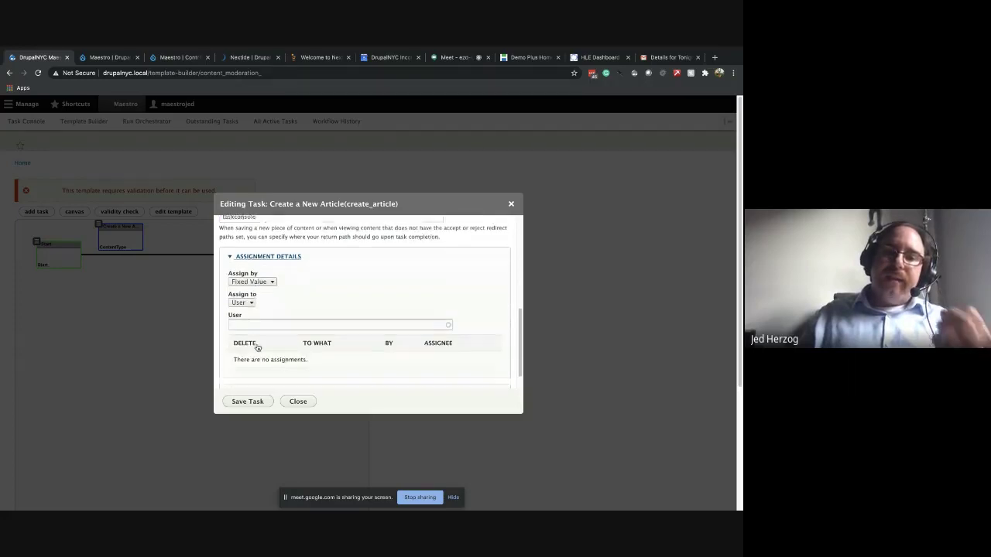
scroll(256, 348, down, 1)
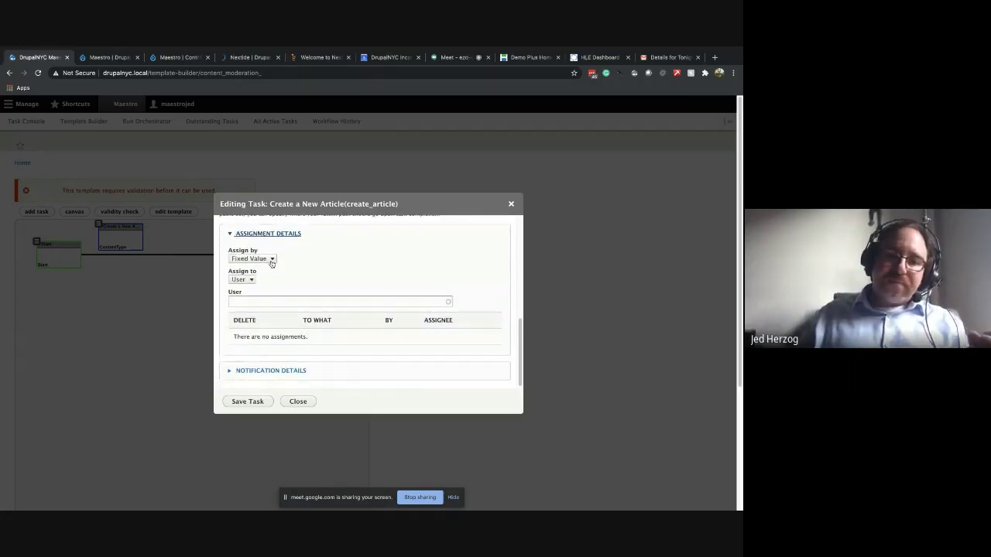
click(248, 280)
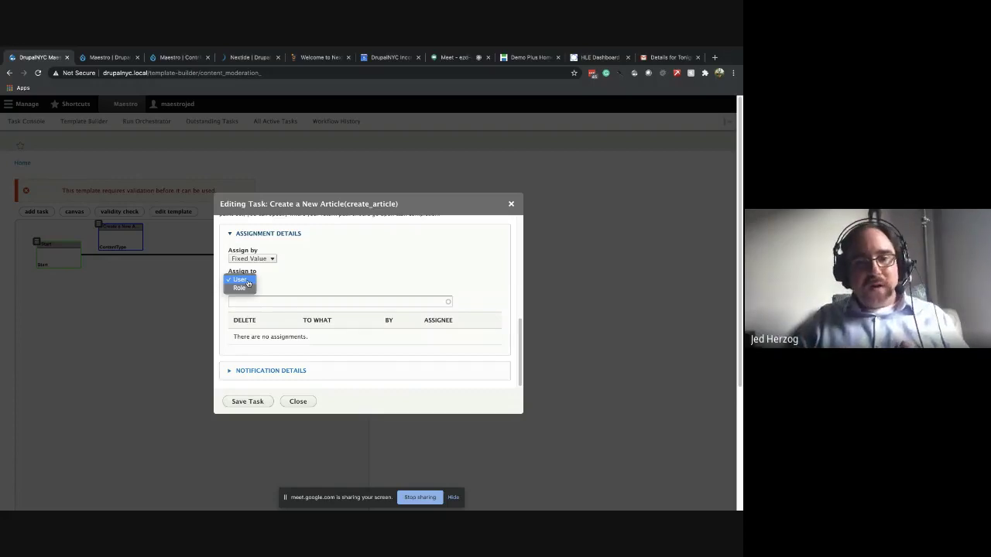
click(246, 280)
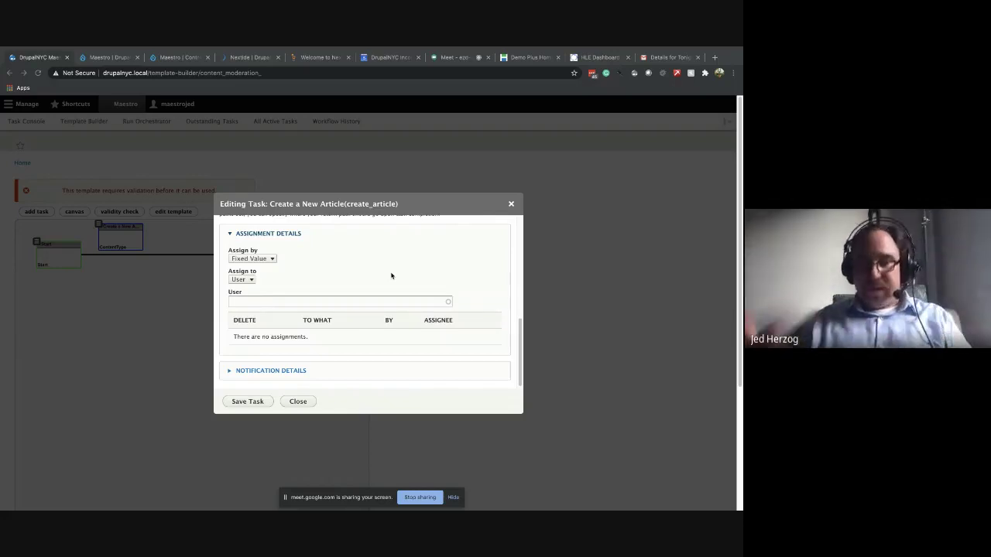
click(264, 259)
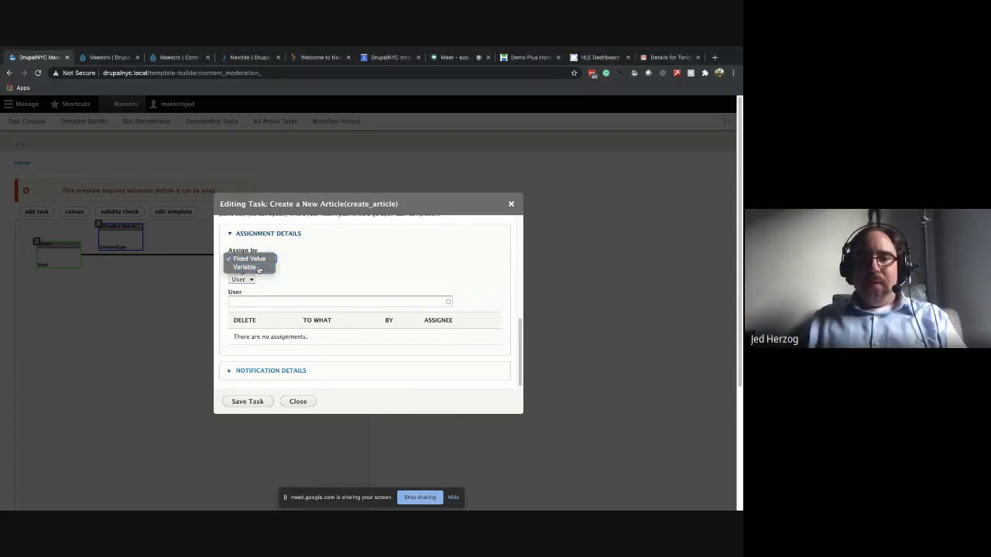
click(259, 268)
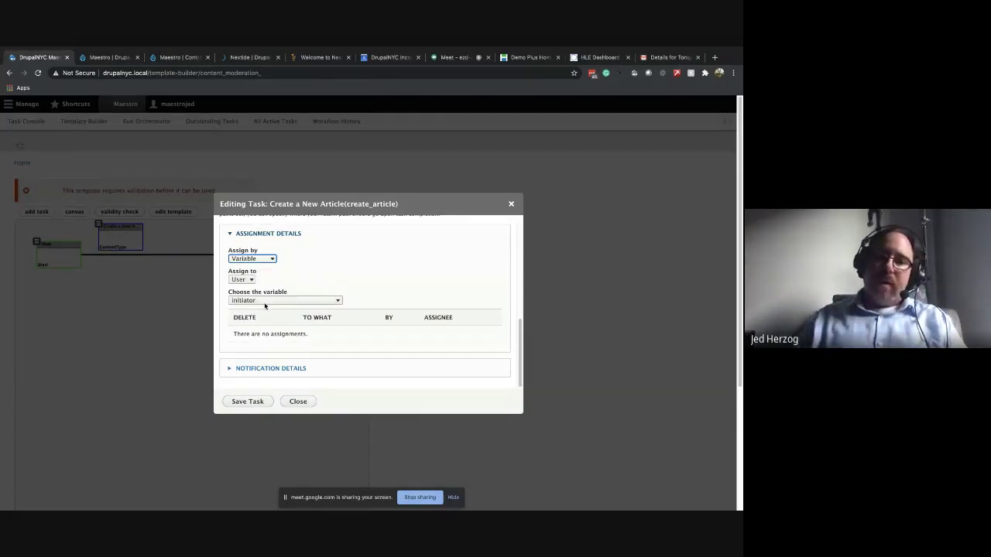
click(265, 300)
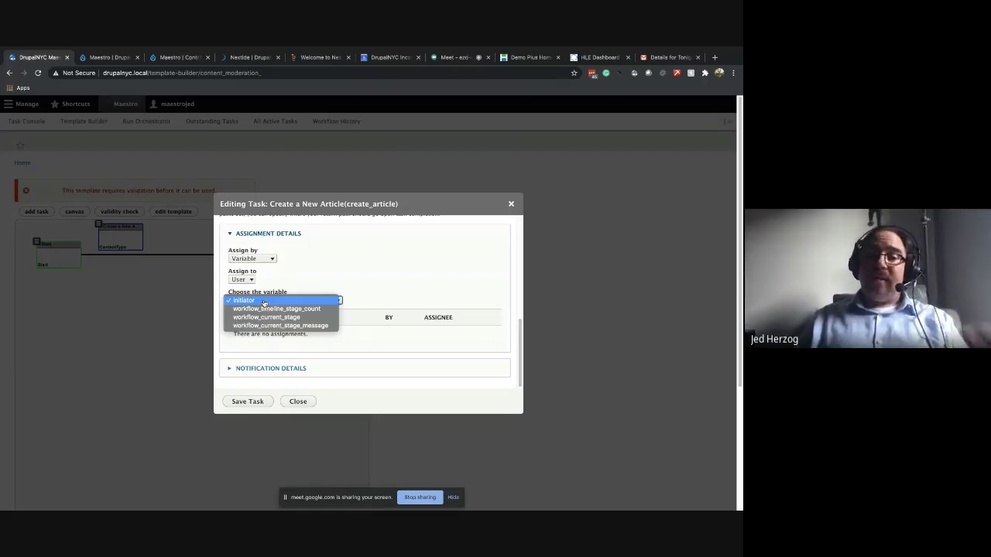
click(264, 301)
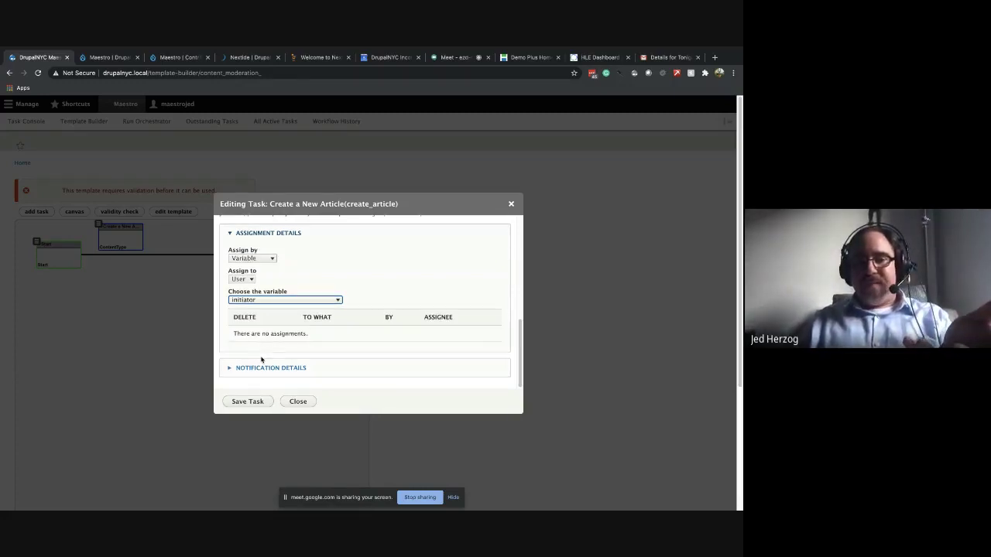
- Expand Notification Details and review the reminder and escalation day fields
click(264, 369)
scroll(263, 376, down, 2)
scroll(263, 376, down, 3)
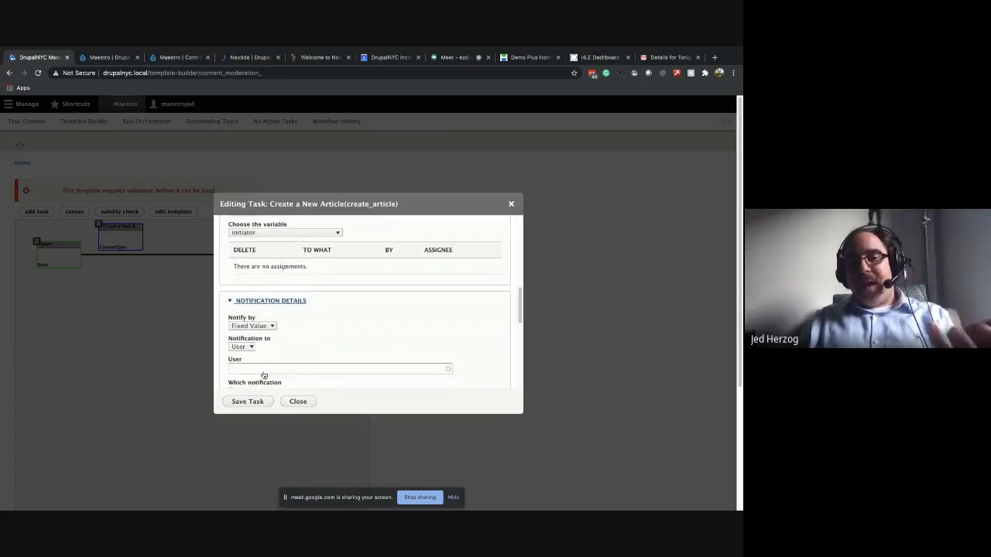
scroll(263, 373, down, 4)
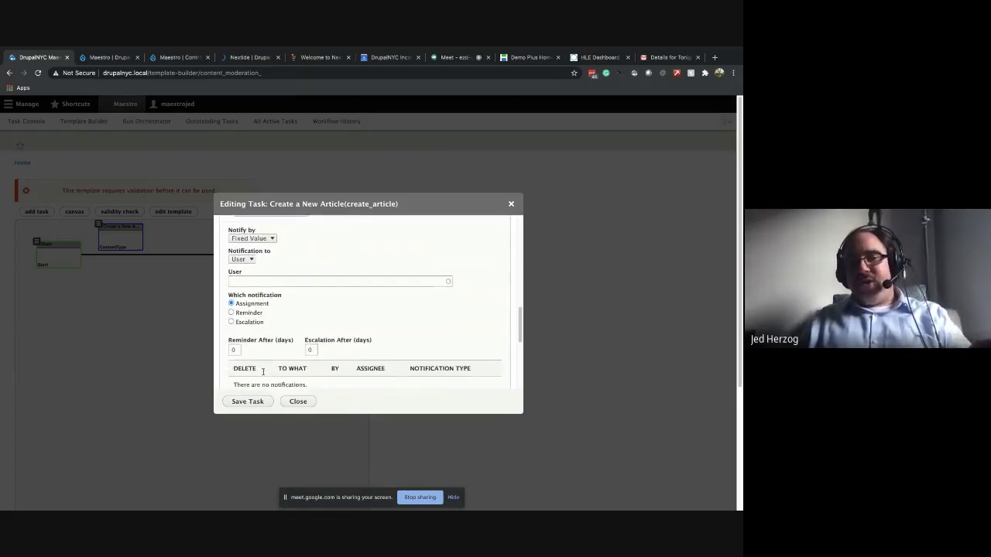
scroll(263, 375, down, 2)
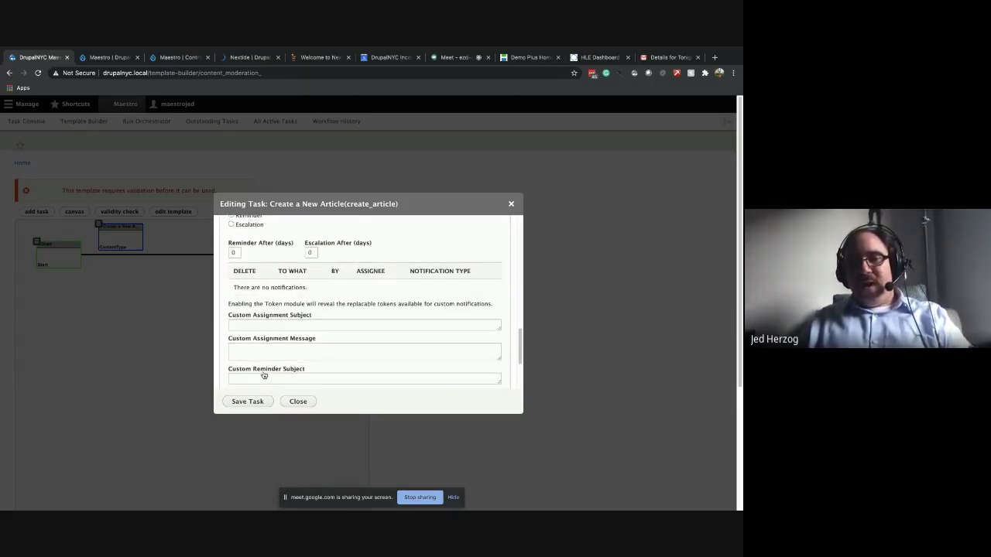
scroll(263, 375, up, 2)
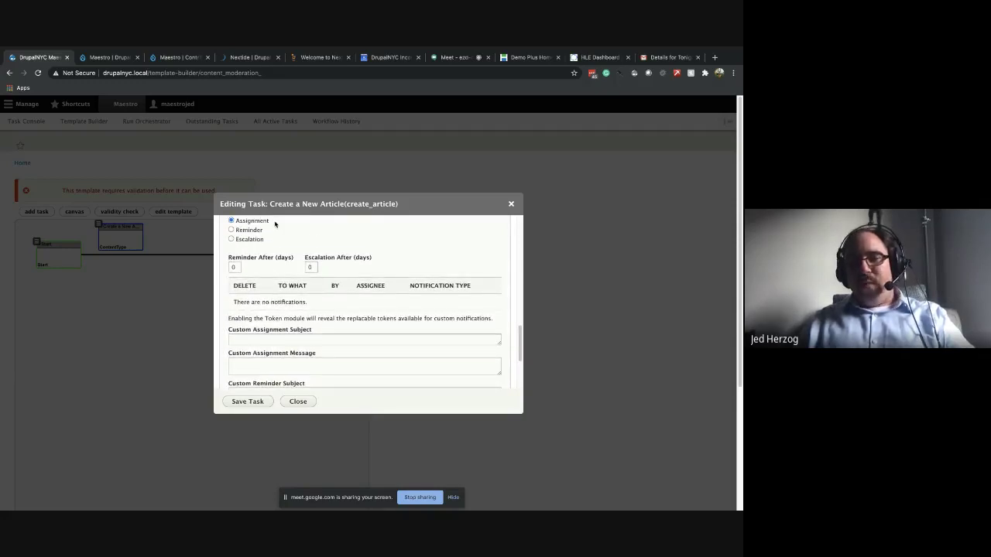
click(231, 268)
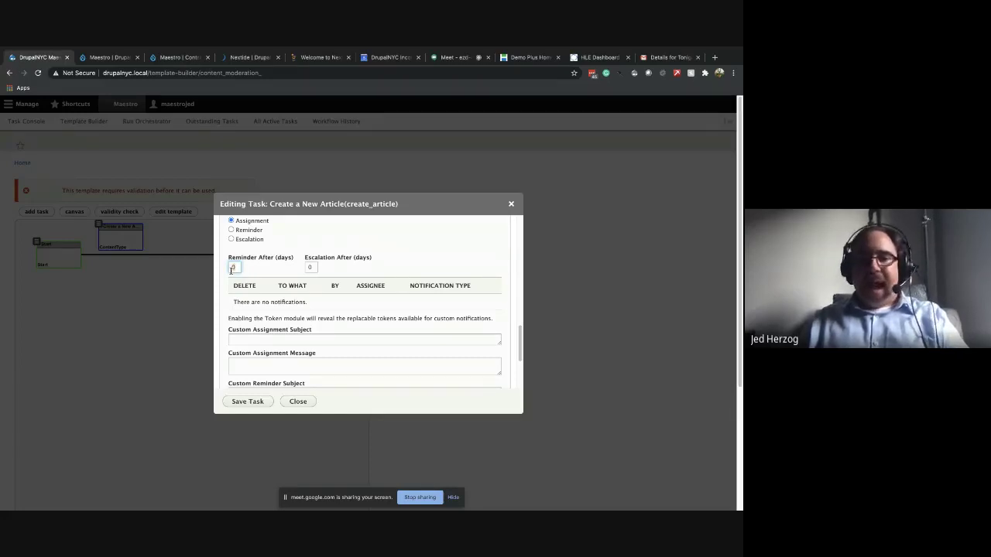
click(307, 267)
scroll(307, 267, down, 3)
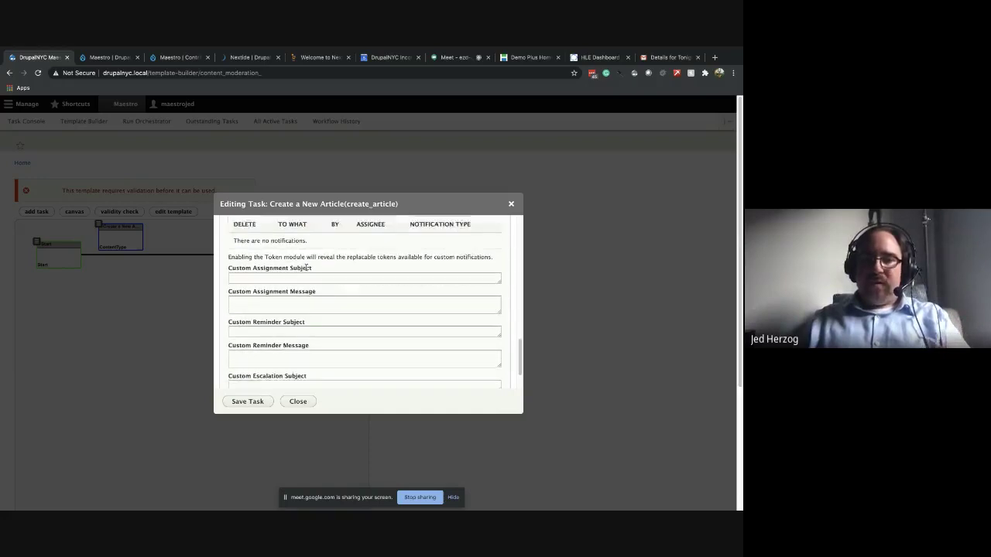
scroll(308, 267, down, 1)
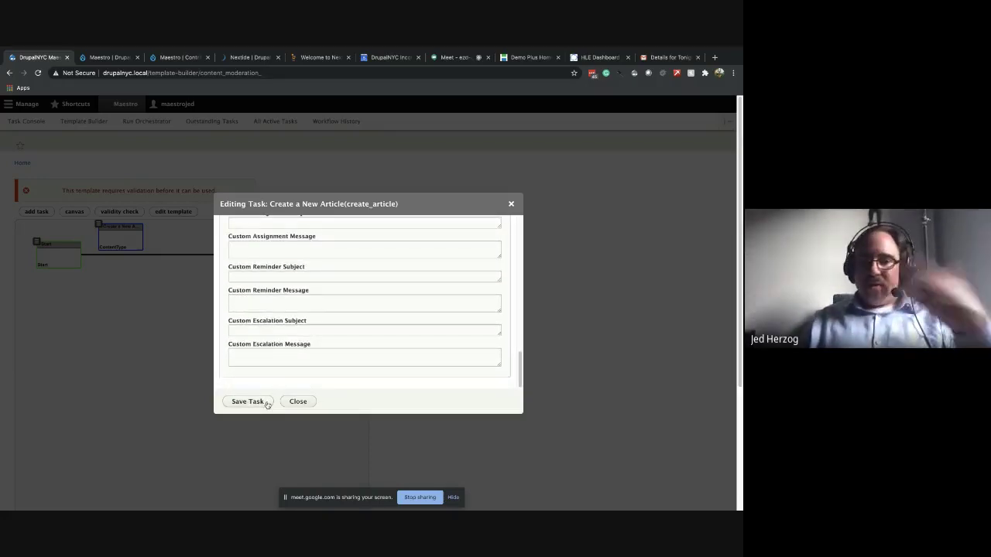
- Save the Create a New Article task and close its editor
click(266, 403)
key(ctrl+Right)
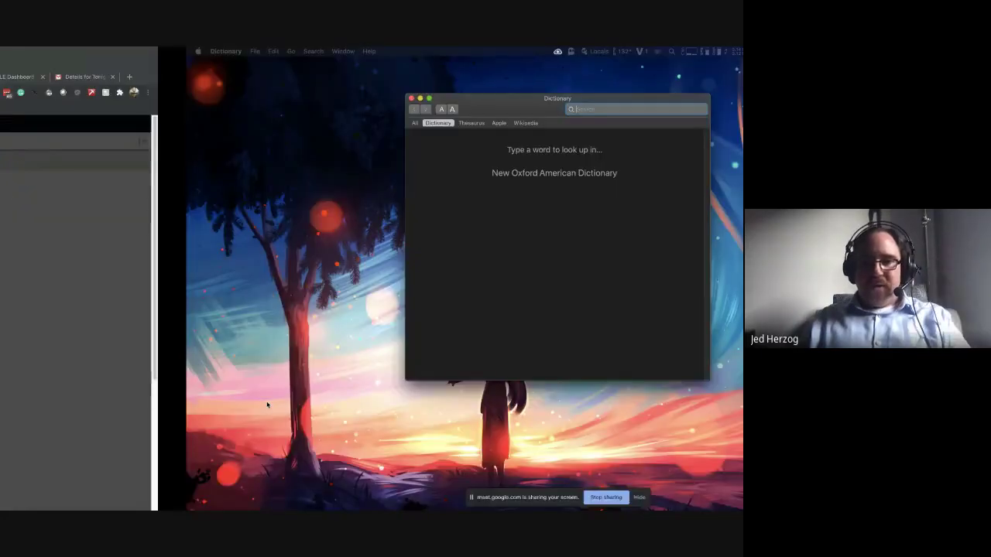
key(ctrl+Left)
key(ctrl+Left)
key(ctrl+Left)
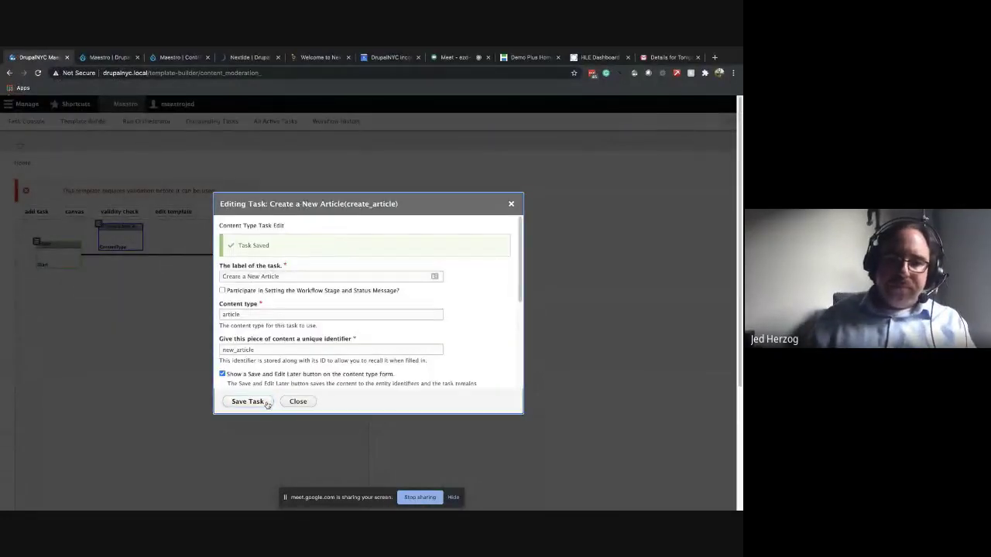
click(307, 402)
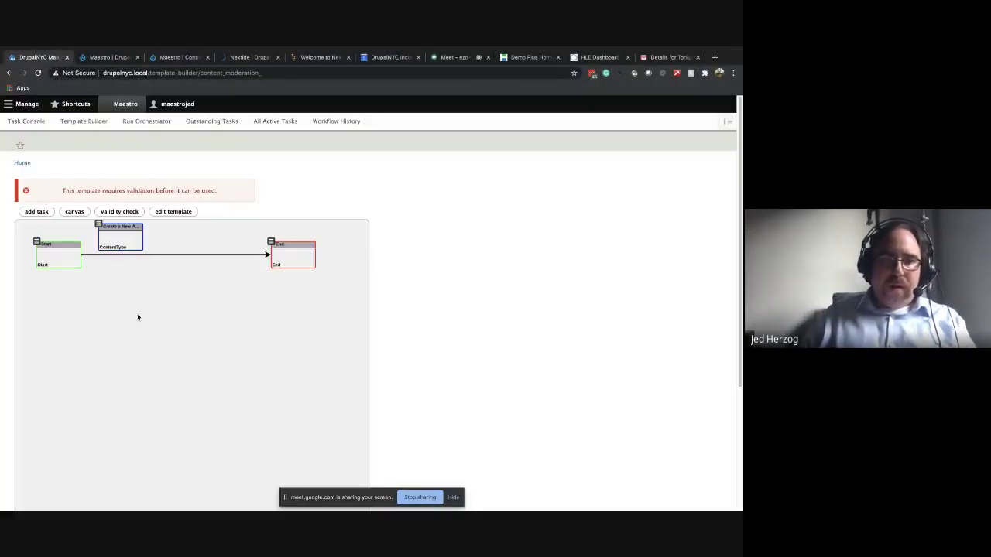
- Move Create a New Article lower on the canvas and check the demo-steps slide
drag(132, 227, 138, 275)
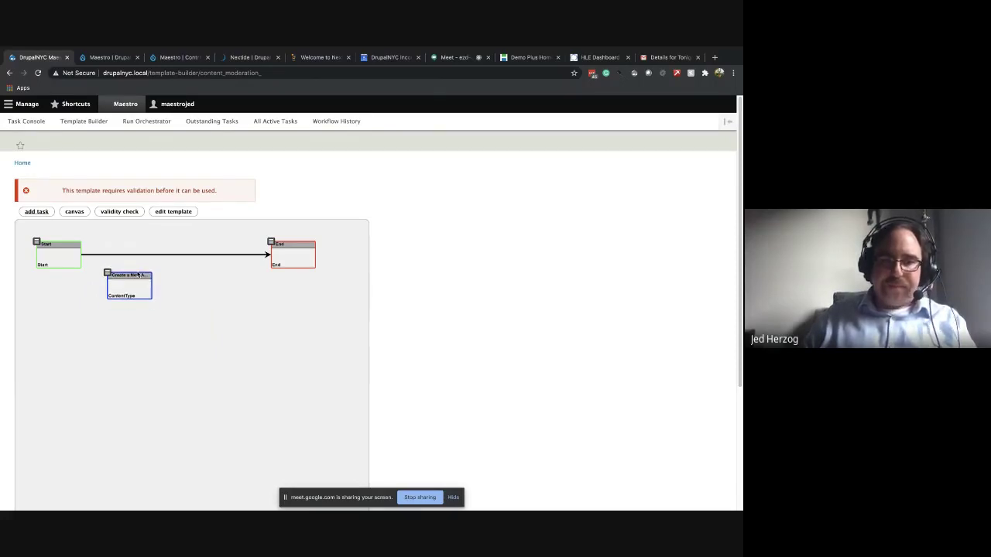
key(ctrl+Left)
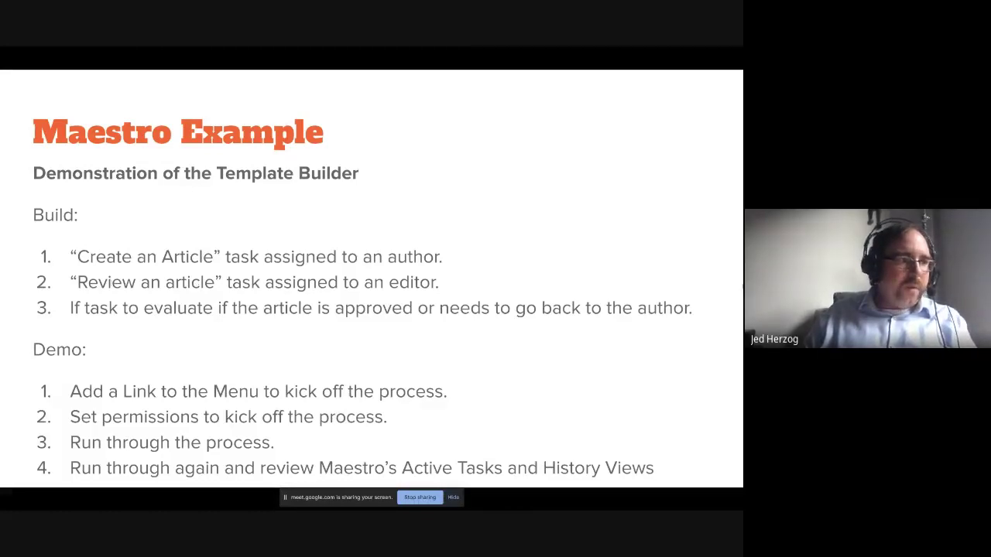
key(alt+Tab)
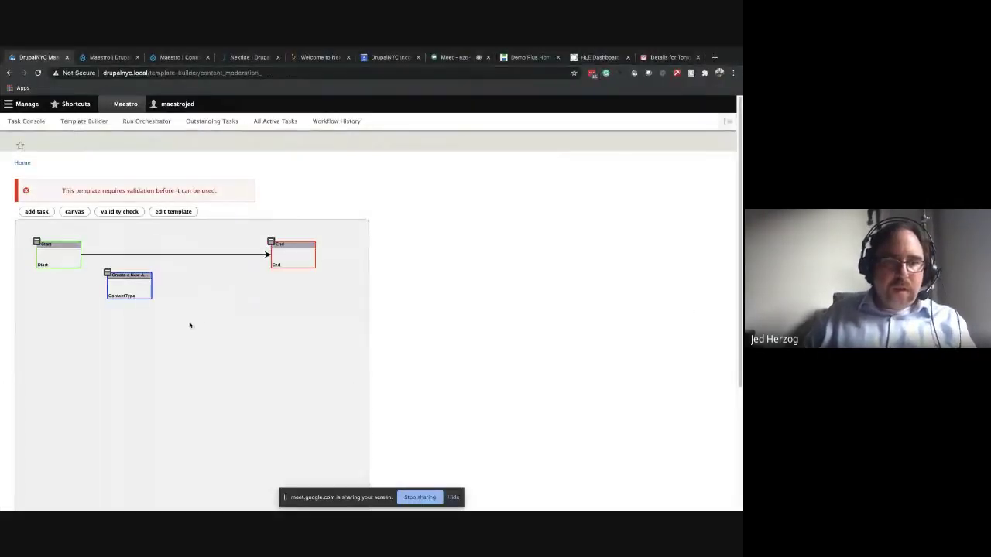
- Add a Content Type Task labelled Review Article with machine name review_article
click(28, 210)
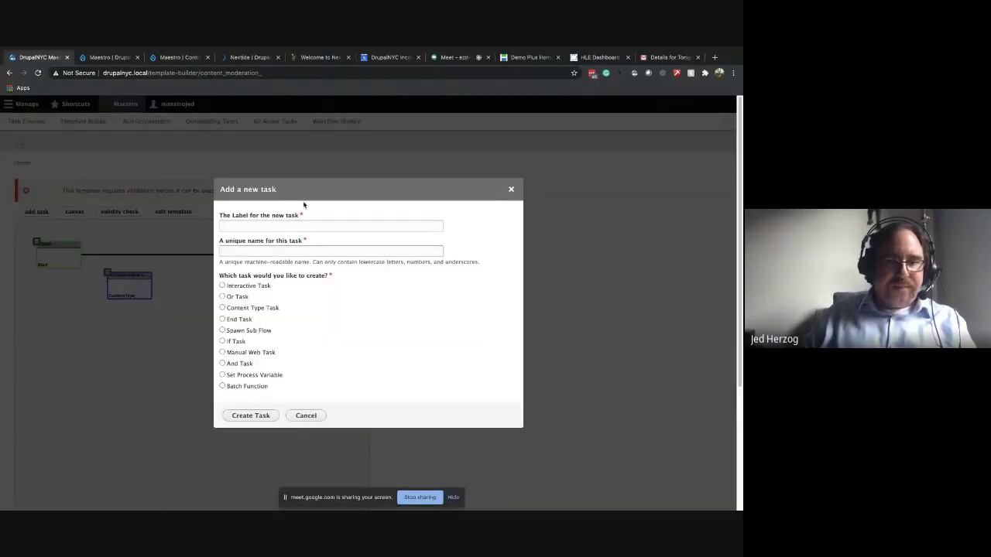
click(303, 227)
text(Reviewd)
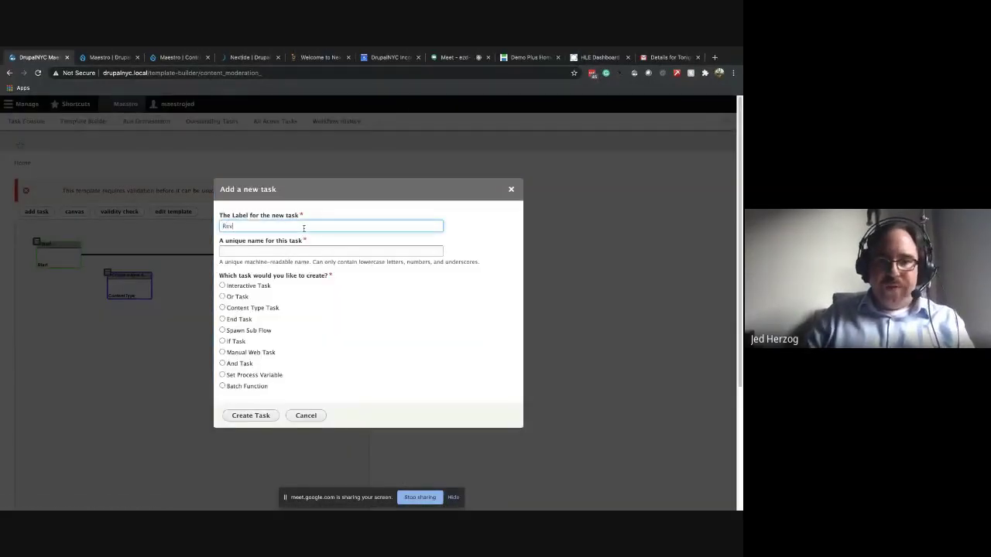
key(BackSpace)
key(BackSpace)
text(ew Article)
key(Tab)
text(review_article)
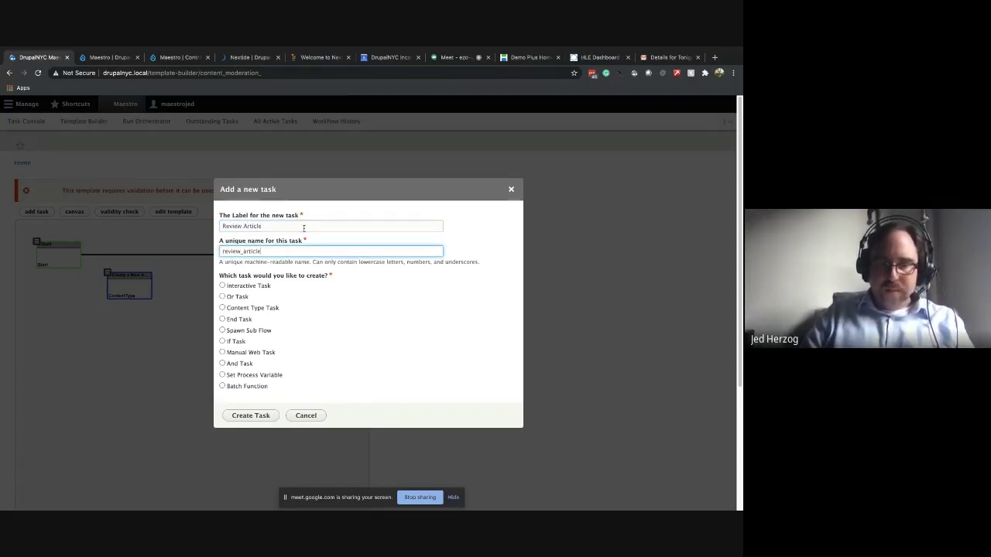
click(256, 310)
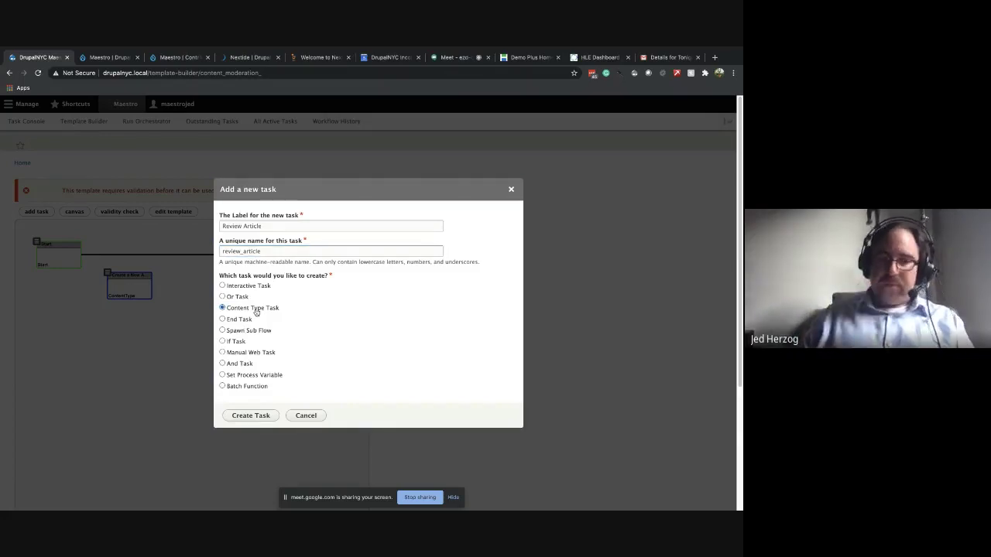
click(262, 416)
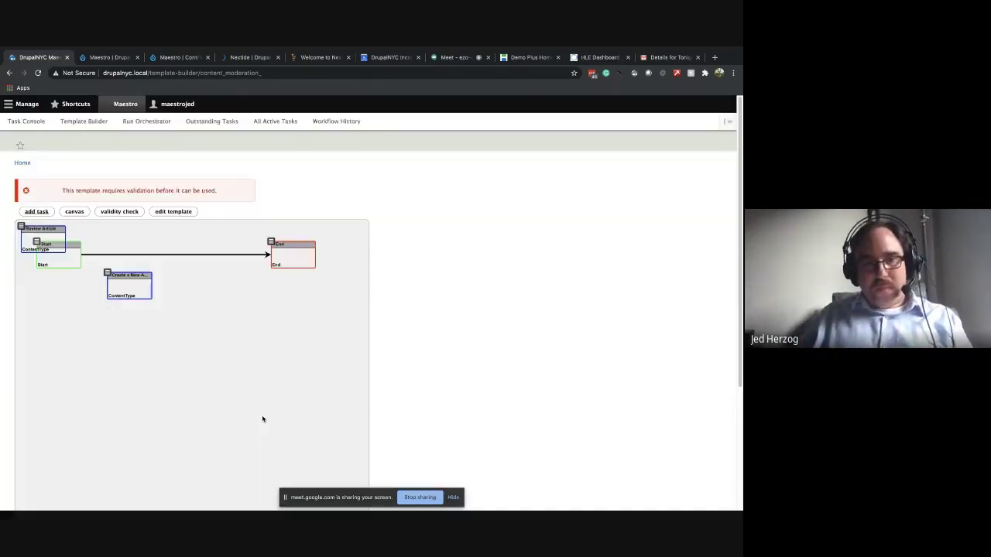
- Place Review Article beside Create a New Article; set content type article, identifier new_article
drag(53, 227, 209, 274)
click(178, 275)
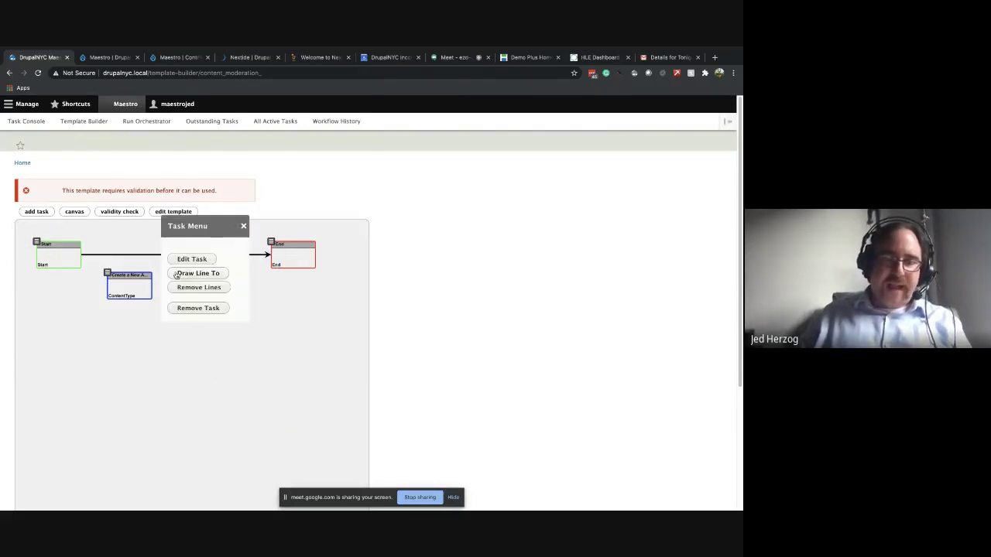
click(188, 260)
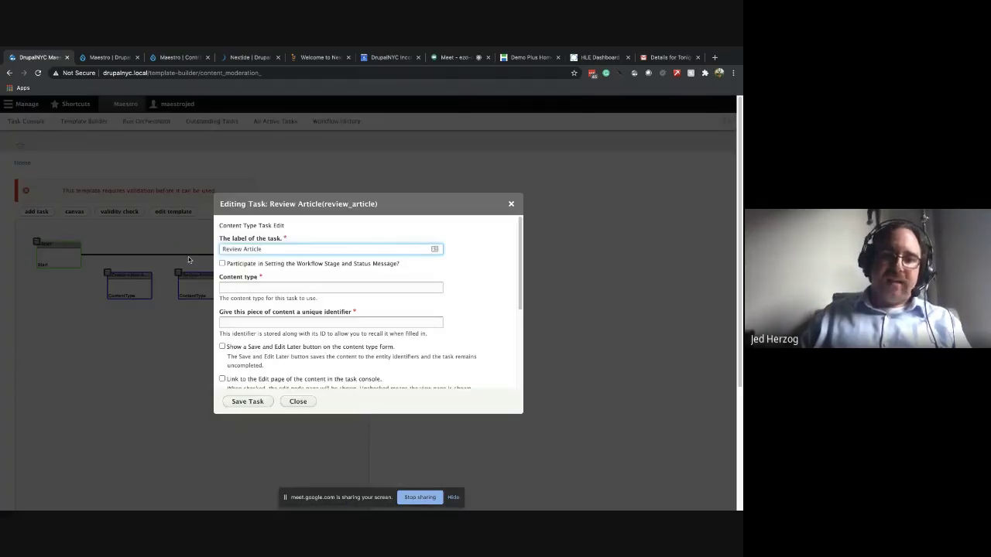
click(260, 287)
text(article)
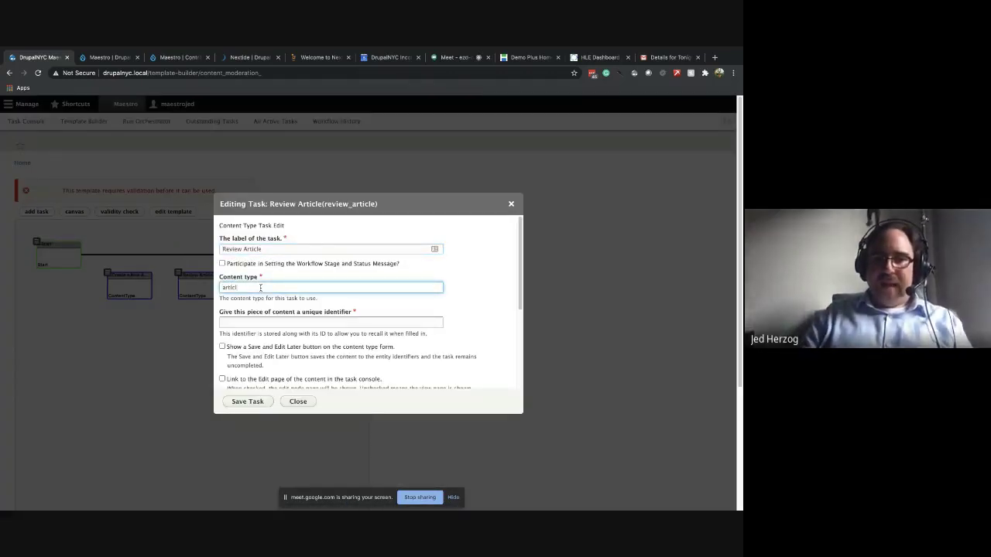
click(267, 322)
text(new)
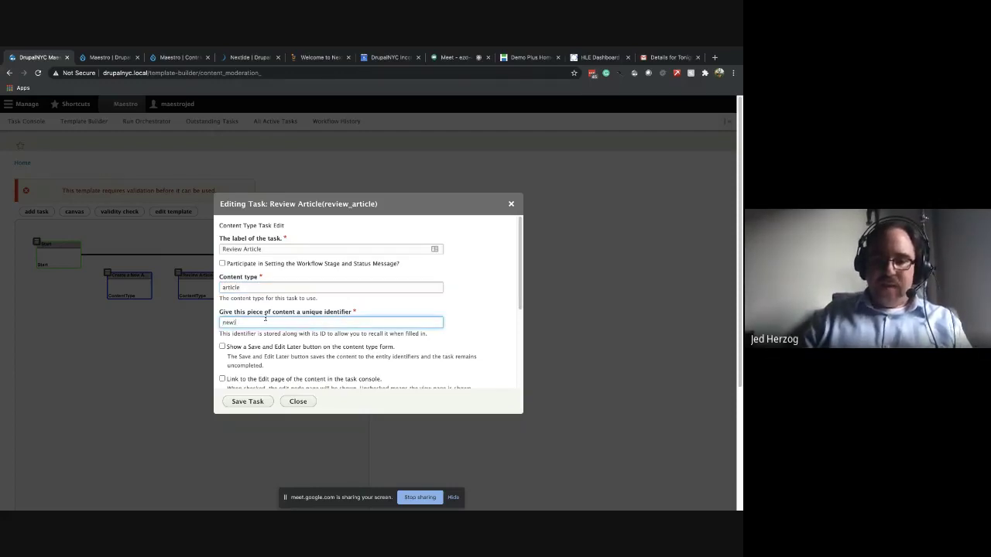
text(_irticle)
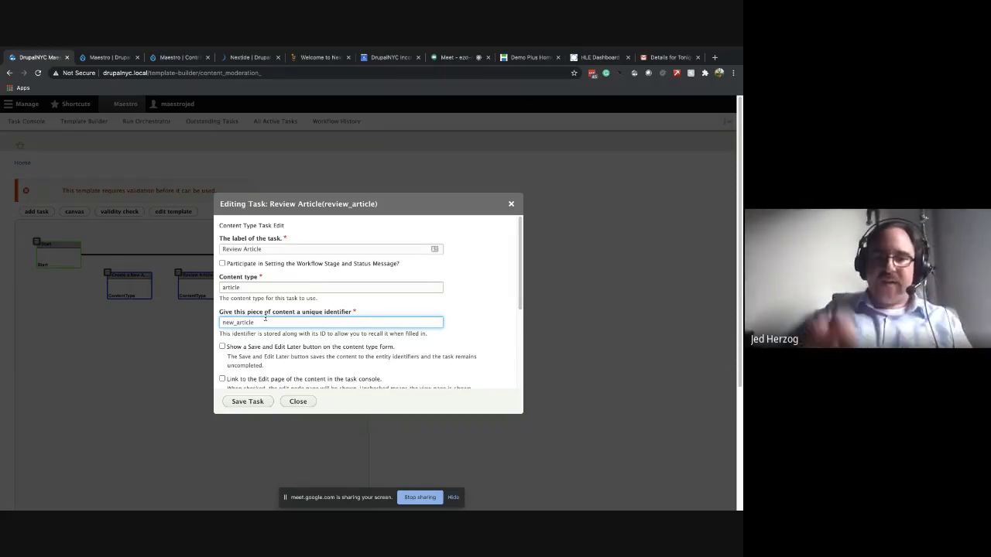
scroll(293, 343, down, 3)
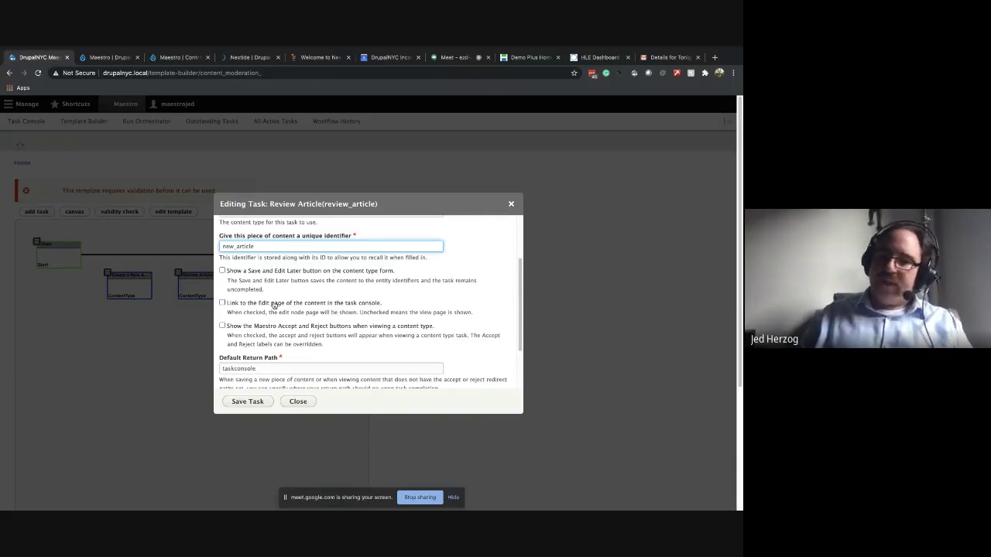
- Enable the Maestro accept/reject buttons, labelled Accept and Reject
click(298, 326)
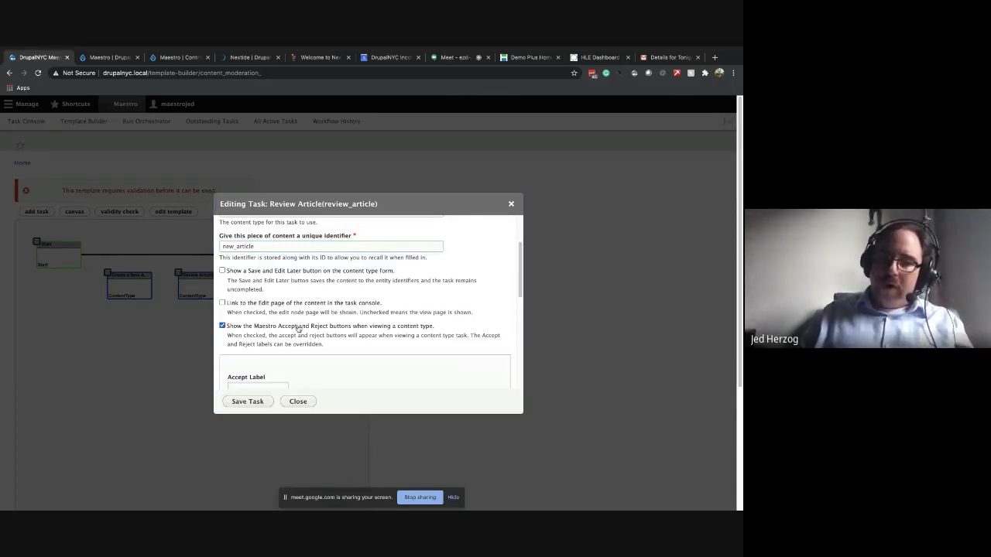
scroll(298, 328, down, 1)
click(257, 345)
text(Accept)
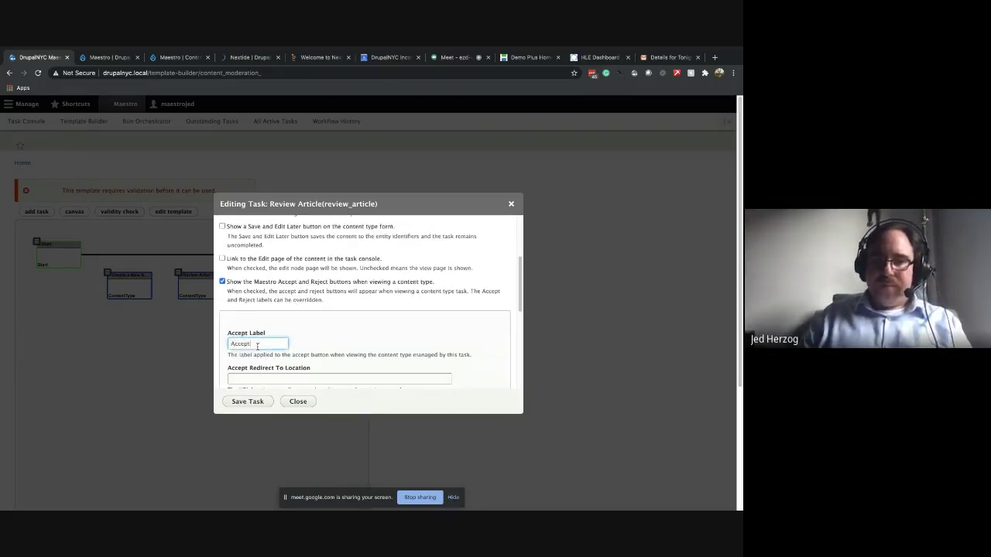
scroll(257, 346, down, 2)
click(251, 345)
text(Reject)
- Set both the accept and reject redirect locations to /taskconsole
click(272, 312)
text(/taskcon)
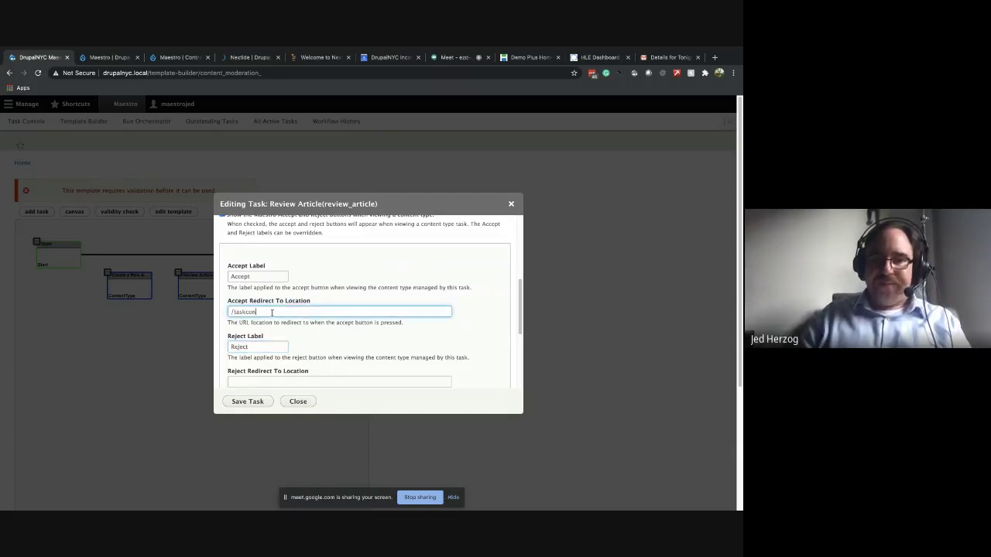
text(sole)
key(ctrl+a)
key(ctrl+c)
click(256, 381)
key(ctrl+v)
scroll(254, 381, down, 2)
scroll(255, 381, down, 3)
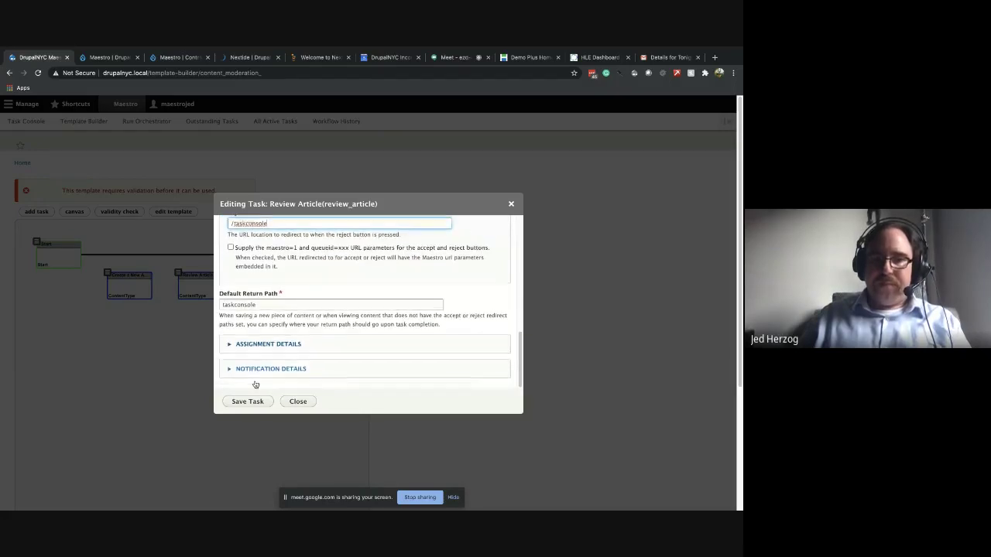
- Assign Review Article to the Editor (editor) role, then save and close the task
click(289, 346)
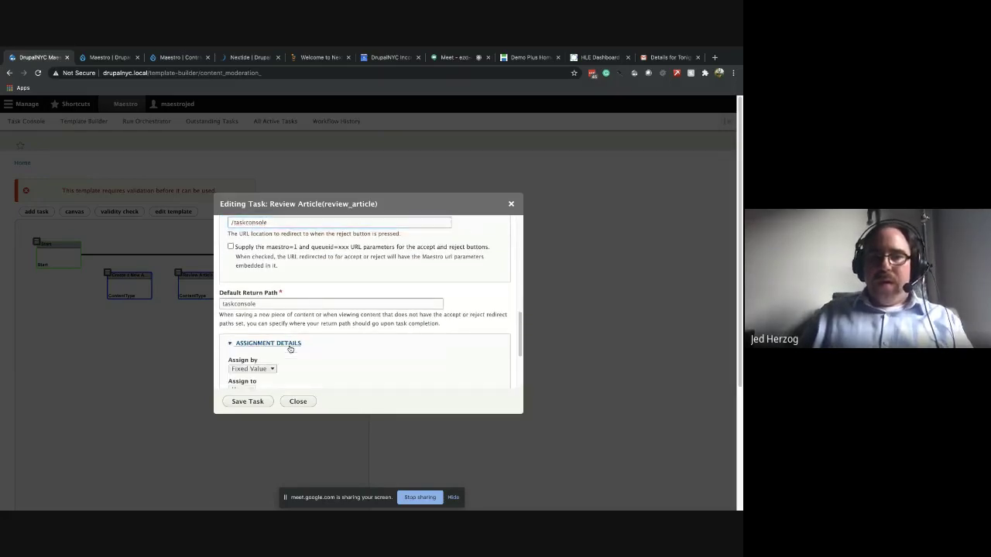
scroll(290, 348, down, 1)
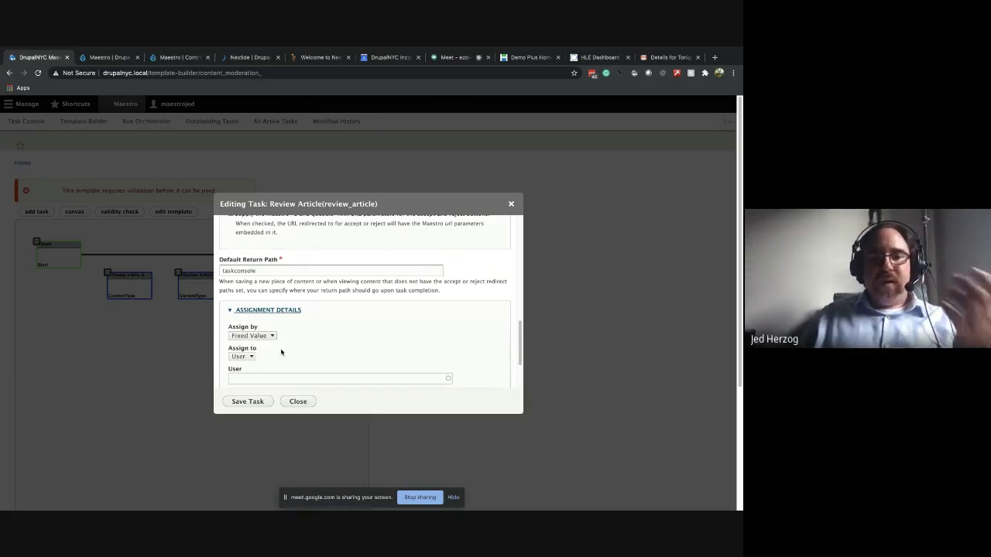
scroll(260, 340, down, 1)
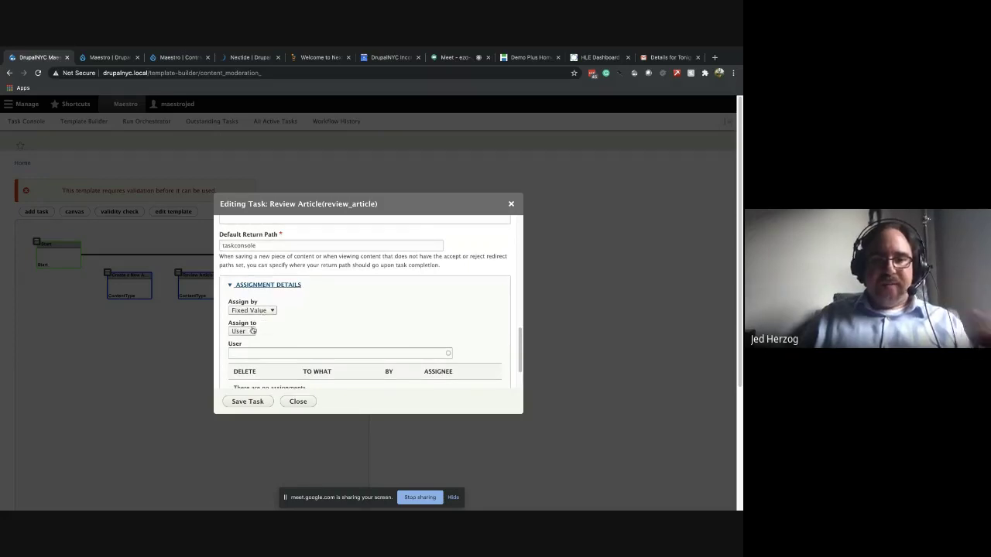
click(249, 332)
click(248, 342)
click(249, 352)
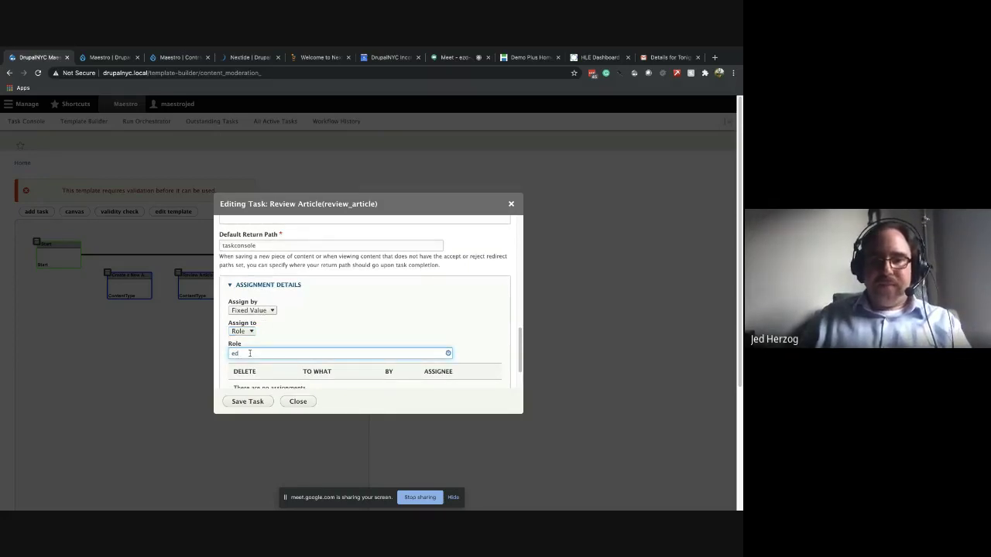
scroll(249, 353, down, 1)
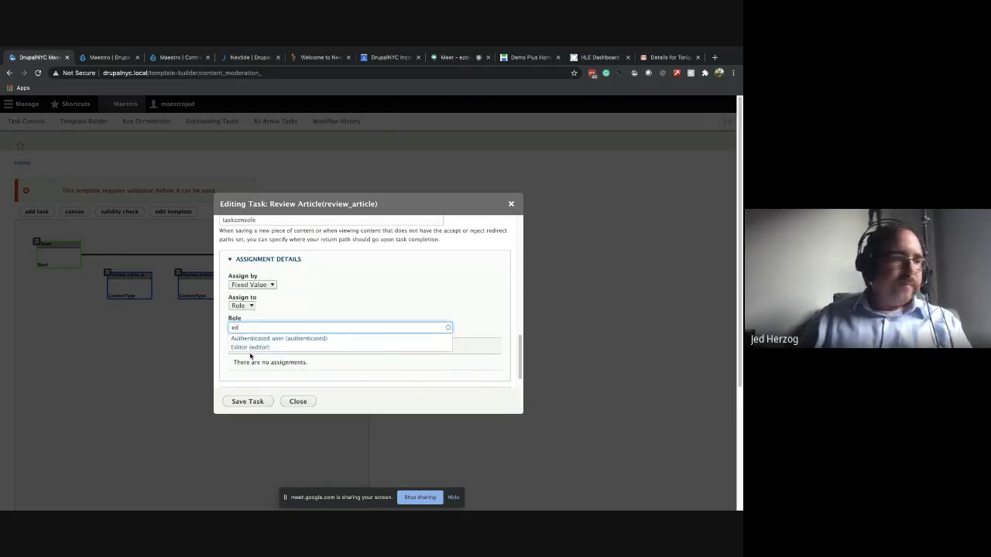
click(247, 347)
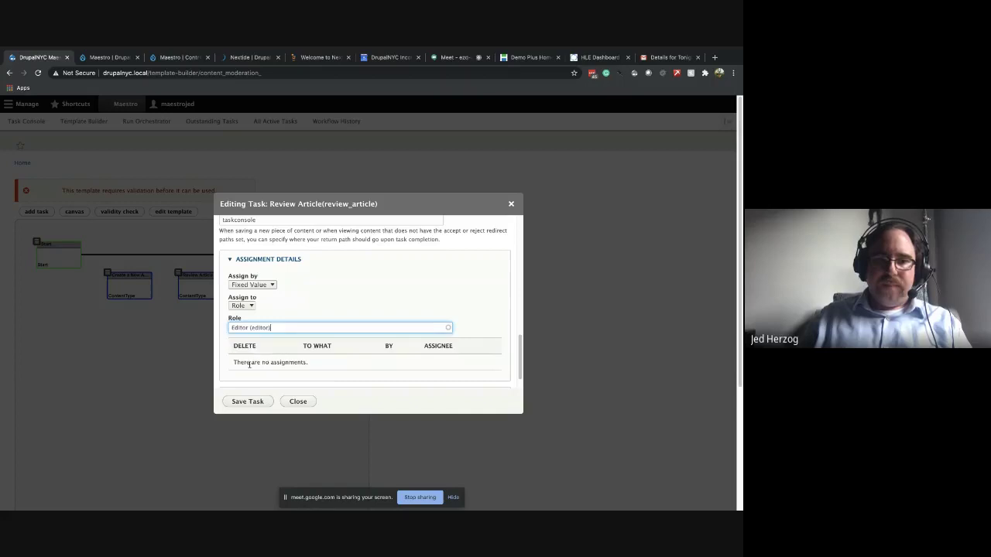
scroll(250, 369, down, 1)
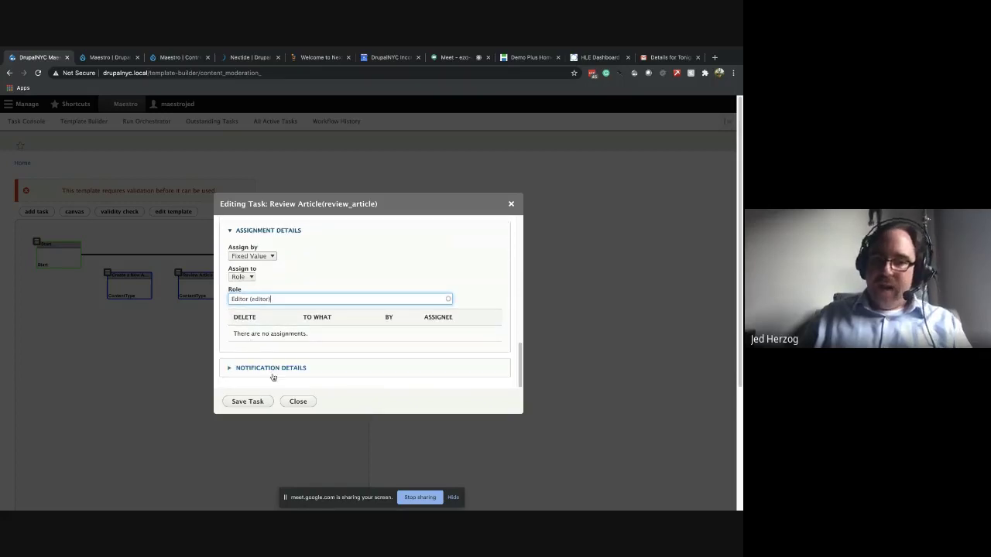
click(255, 402)
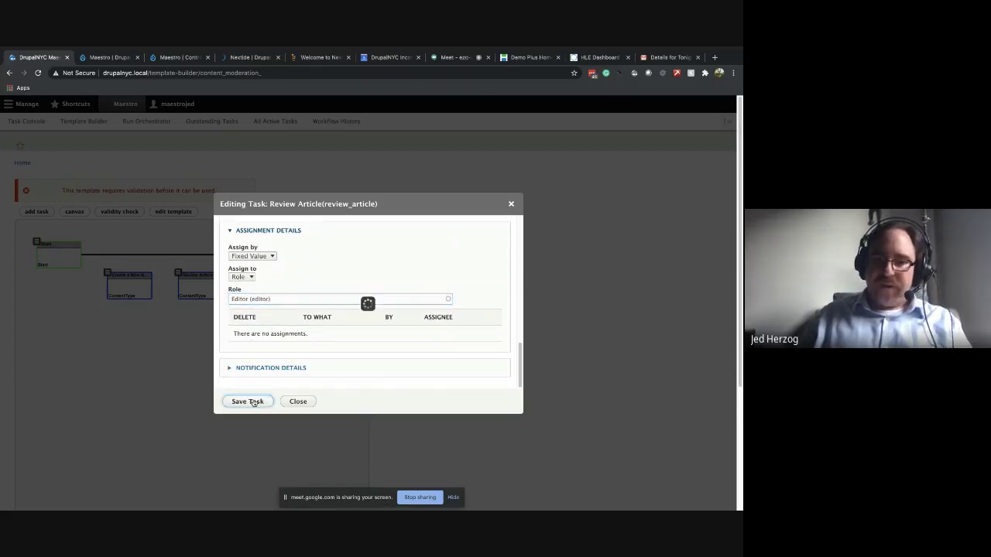
click(299, 400)
key(super+Tab)
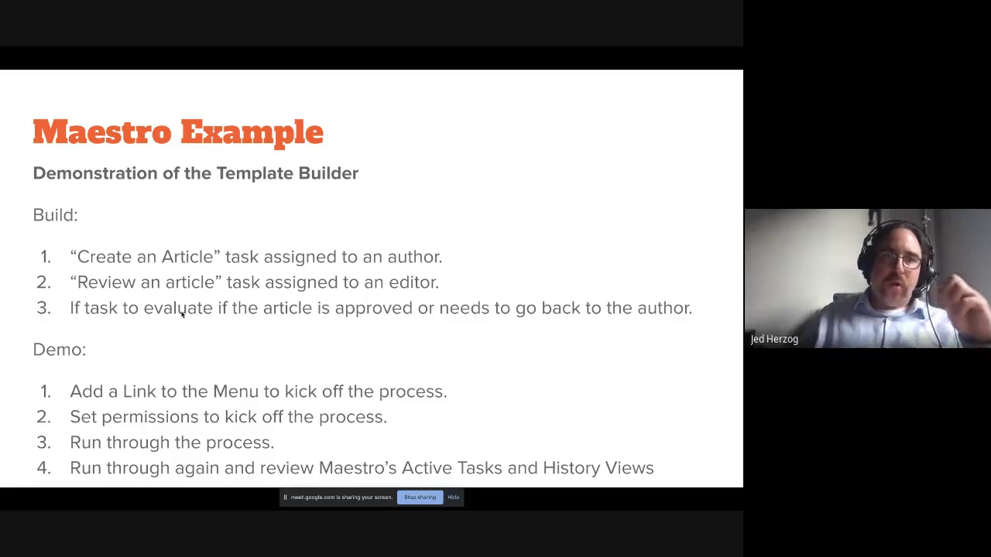
key(ctrl+Right)
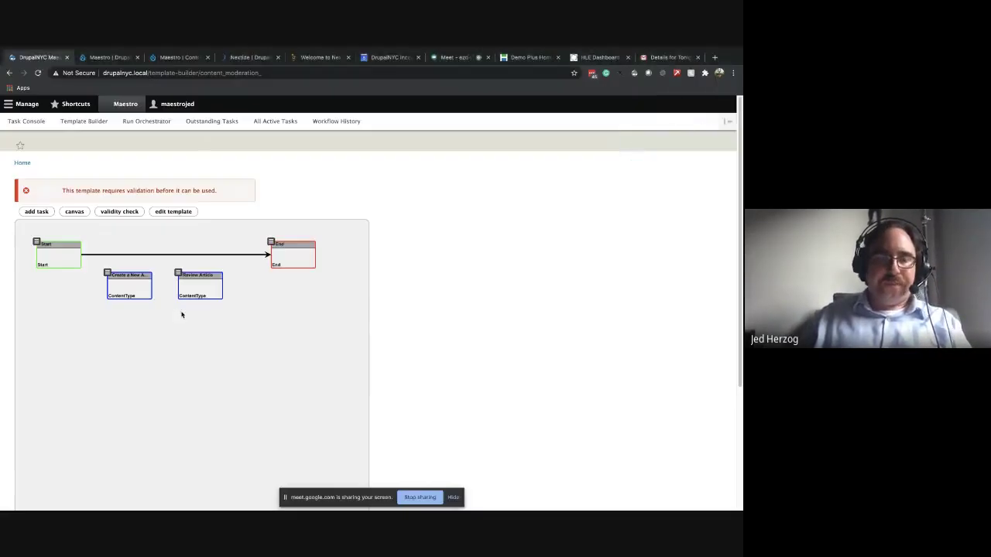
- Create an If Task labelled If Approved (if_approved) and place it below the article tasks
click(37, 211)
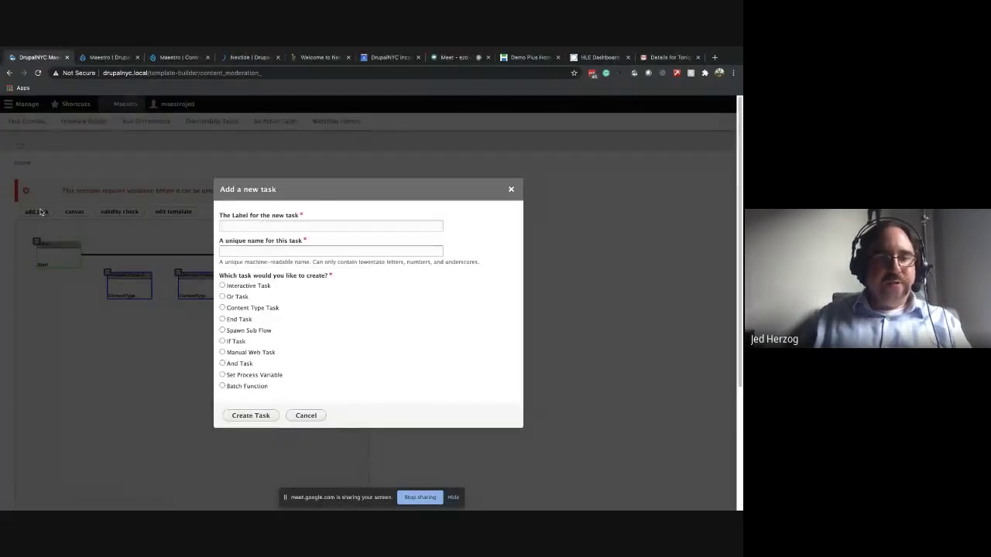
click(327, 226)
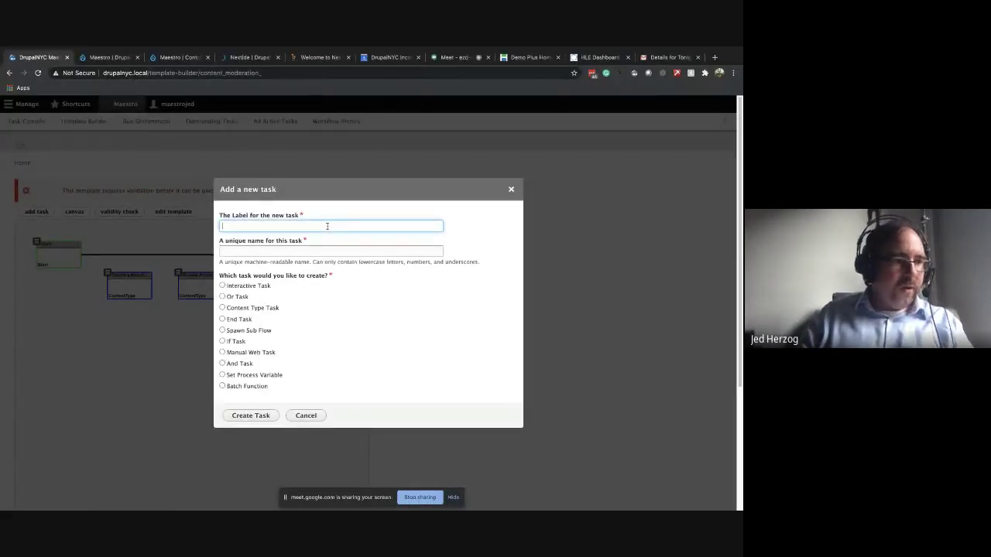
text(If Approved)
key(Tab)
text(If_appro)
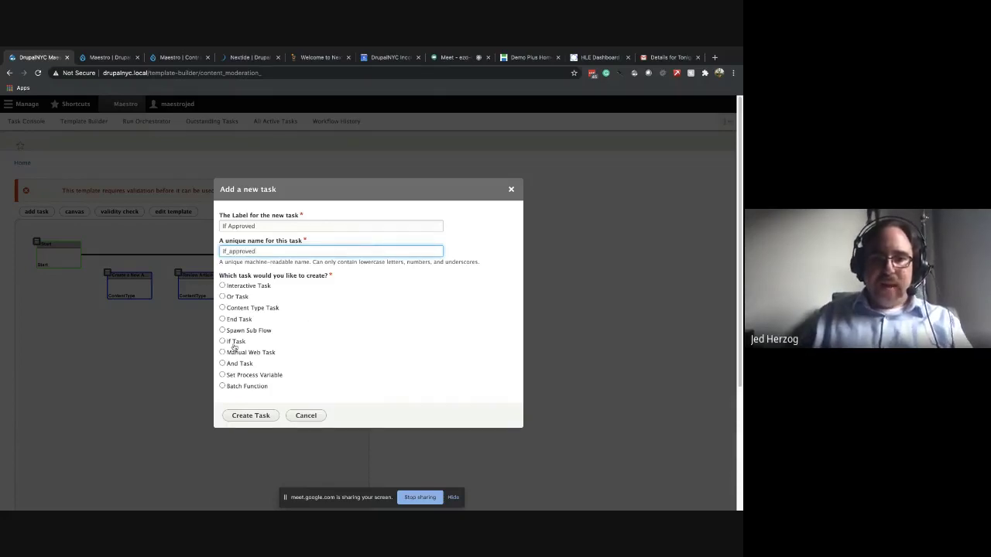
click(234, 343)
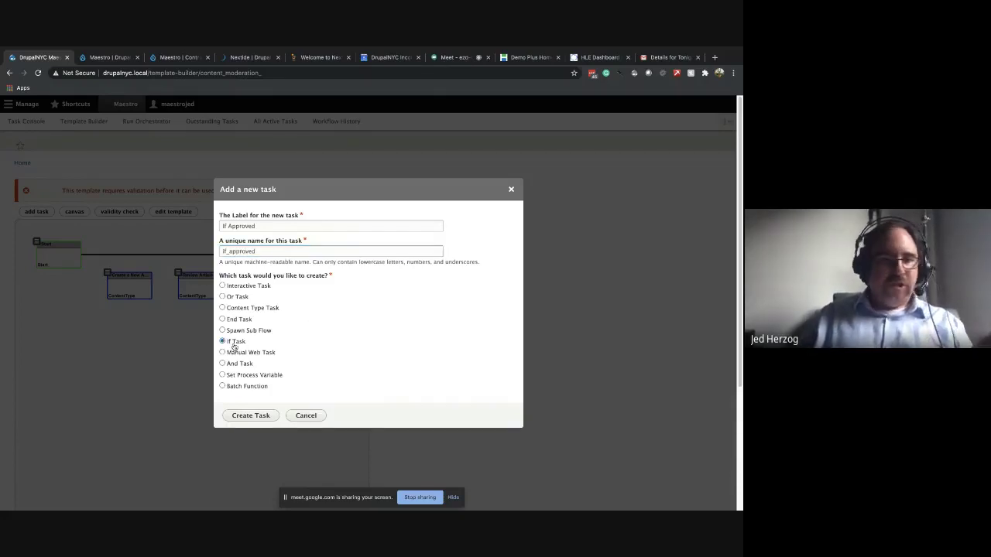
click(240, 416)
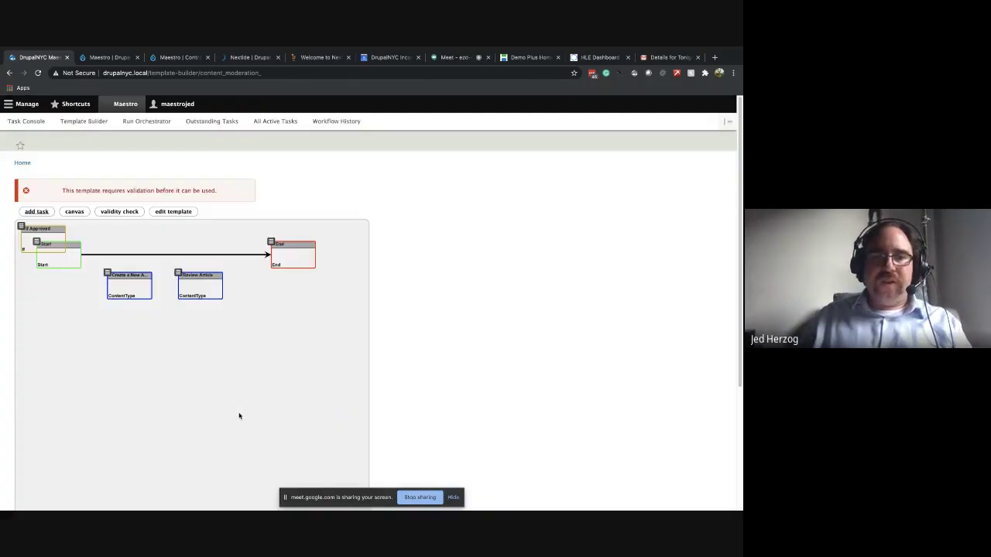
drag(58, 228, 182, 313)
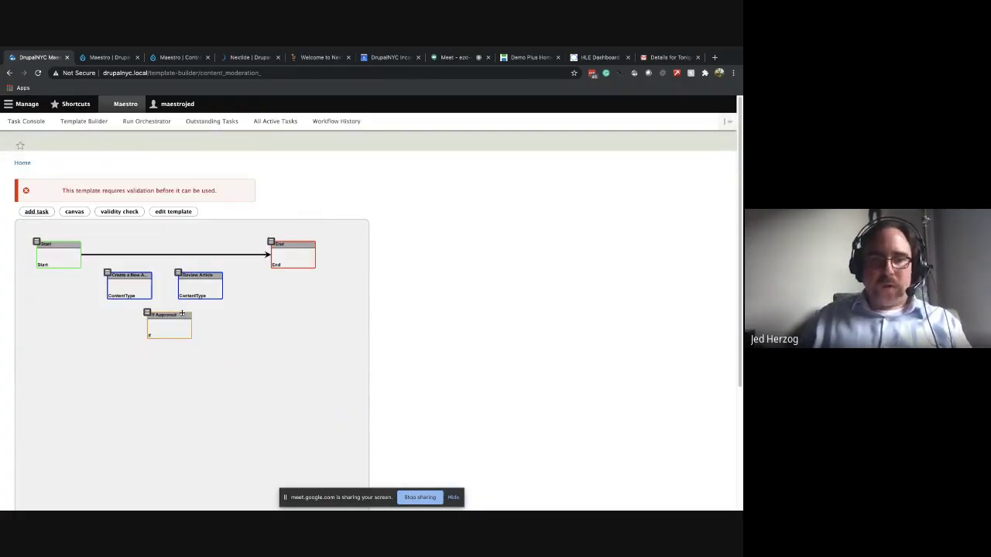
- Set If Approved to execute By Last Task Status (Success), then save and close it
click(146, 312)
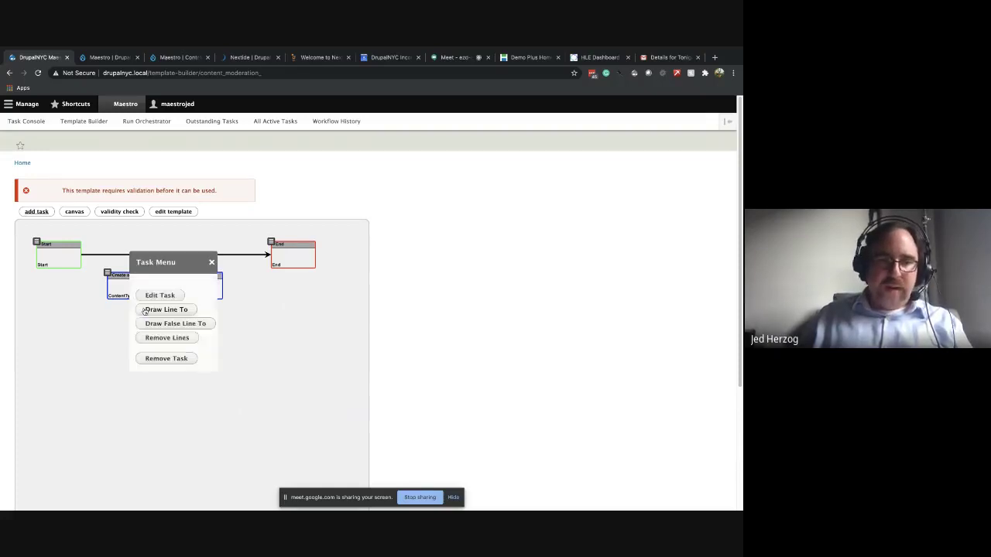
click(163, 296)
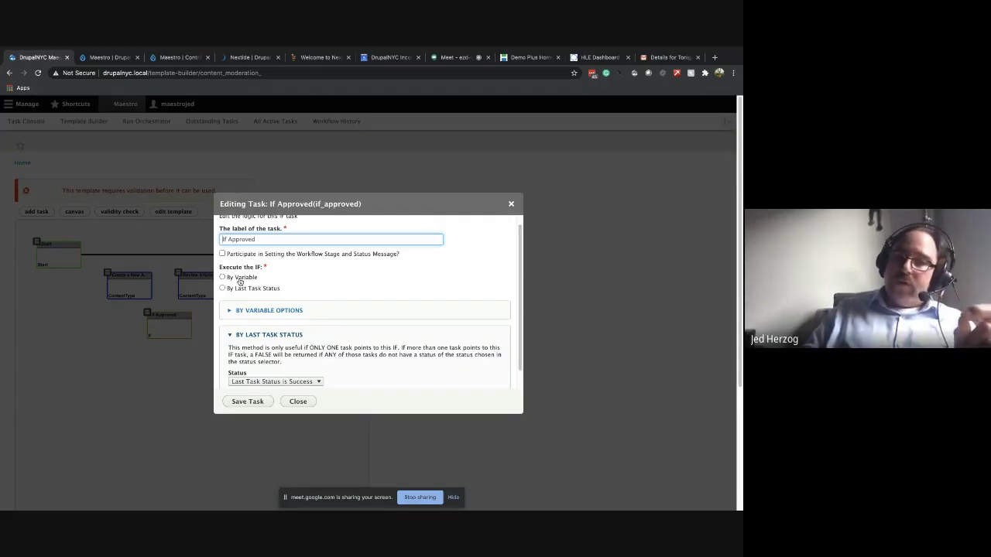
scroll(240, 282, down, 1)
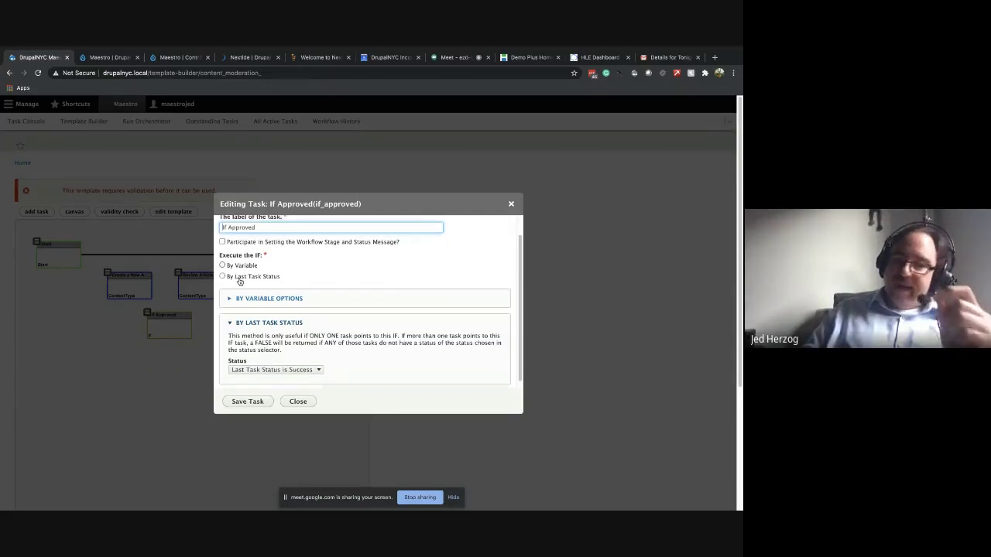
click(240, 282)
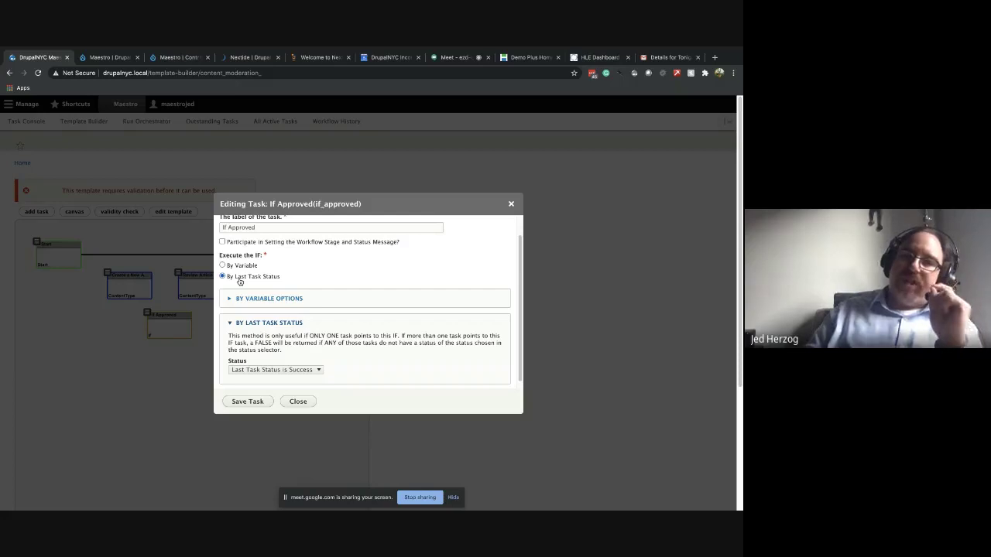
scroll(240, 282, down, 1)
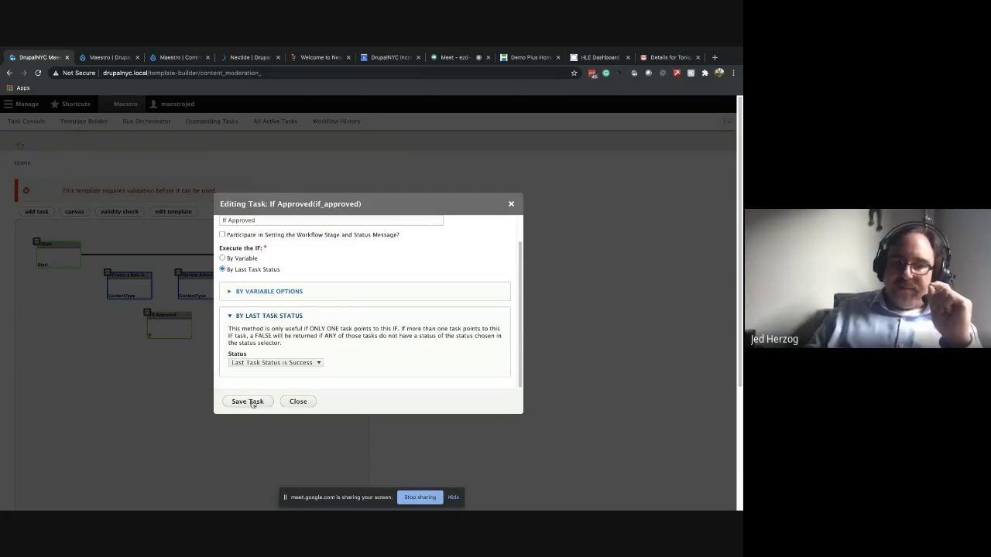
click(252, 403)
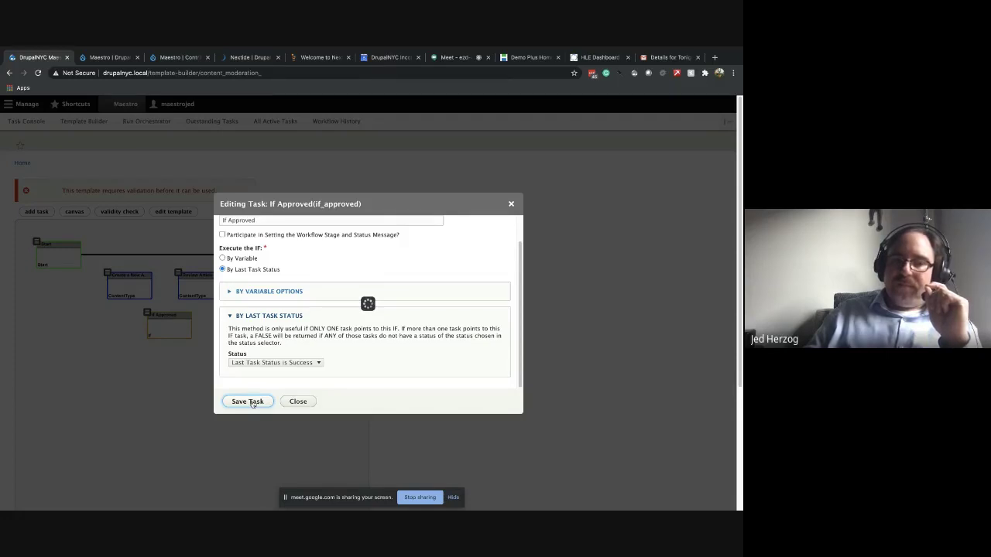
click(296, 401)
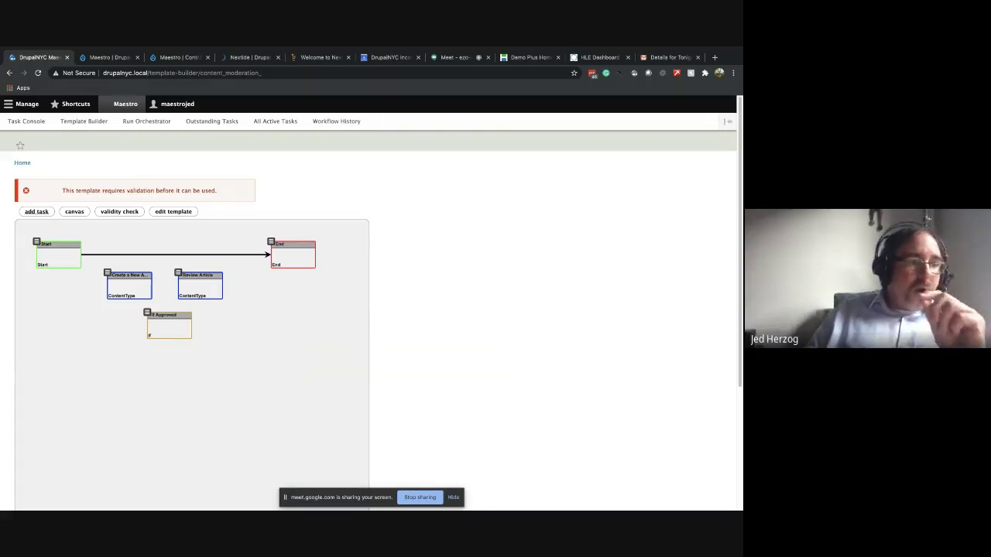
key(ctrl+Left)
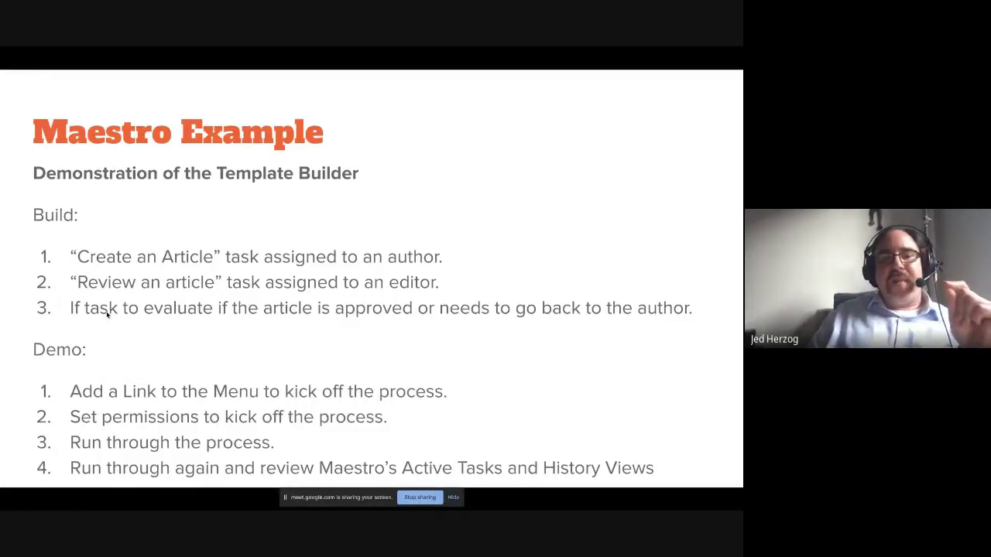
key(ctrl+Right)
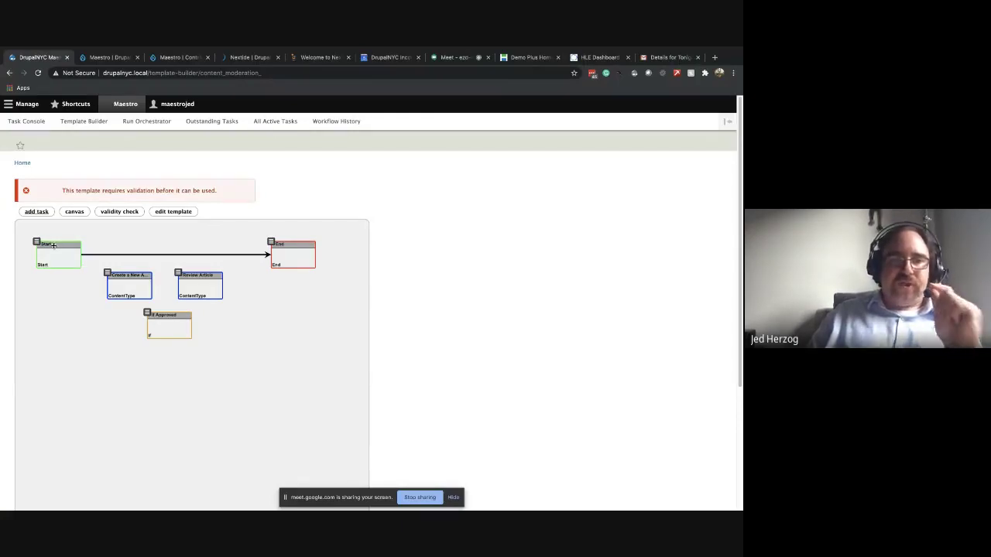
- Remove the Start-to-End line and connect Start to Create a New Article
click(273, 245)
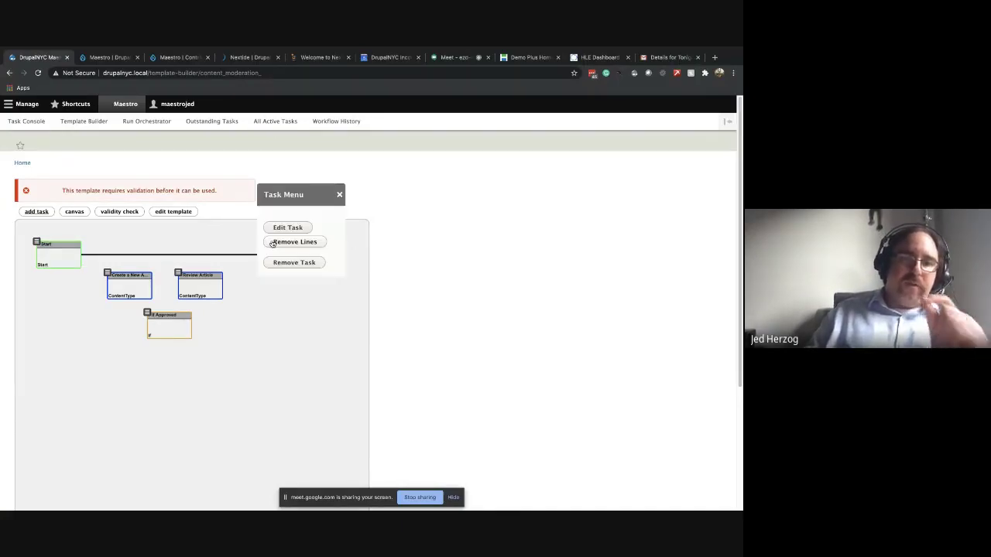
click(288, 245)
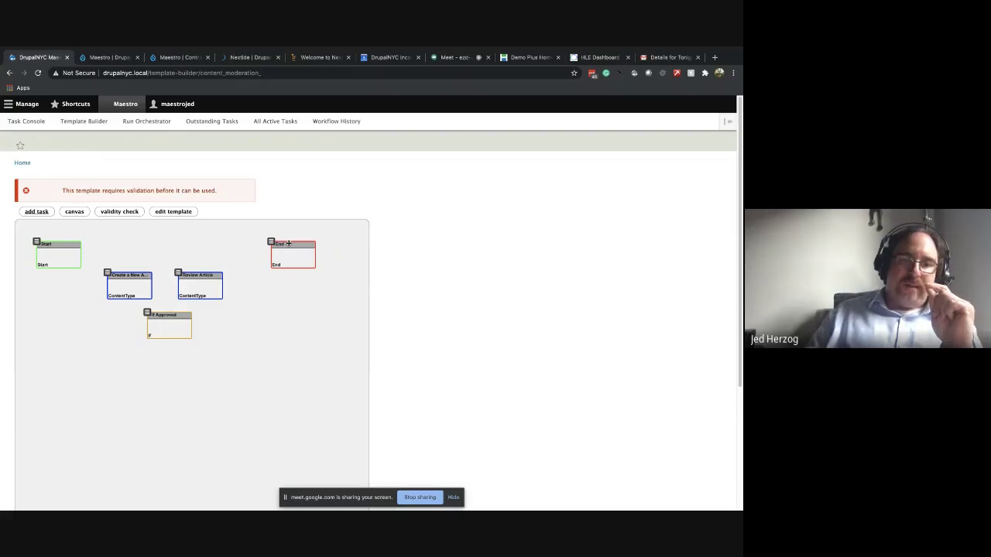
click(37, 243)
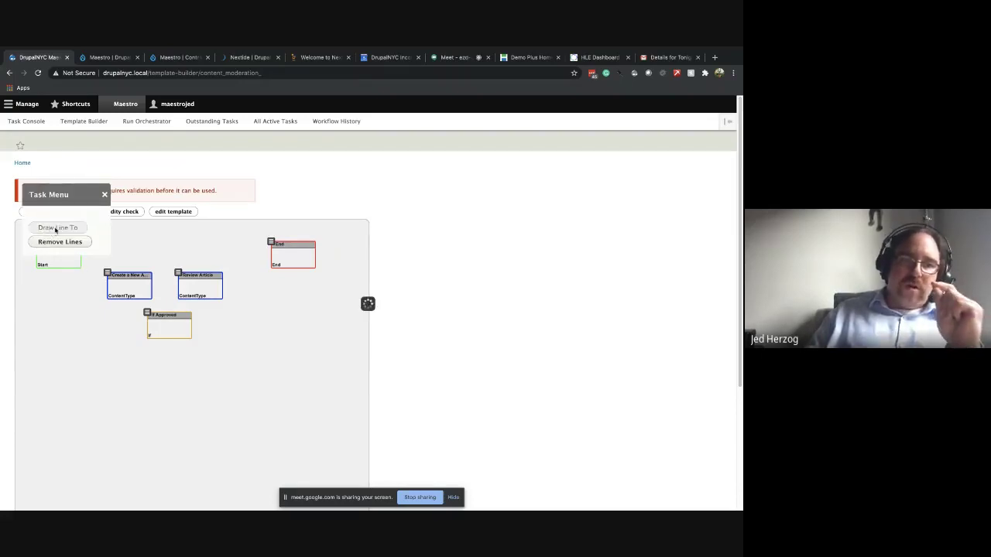
click(58, 231)
click(132, 292)
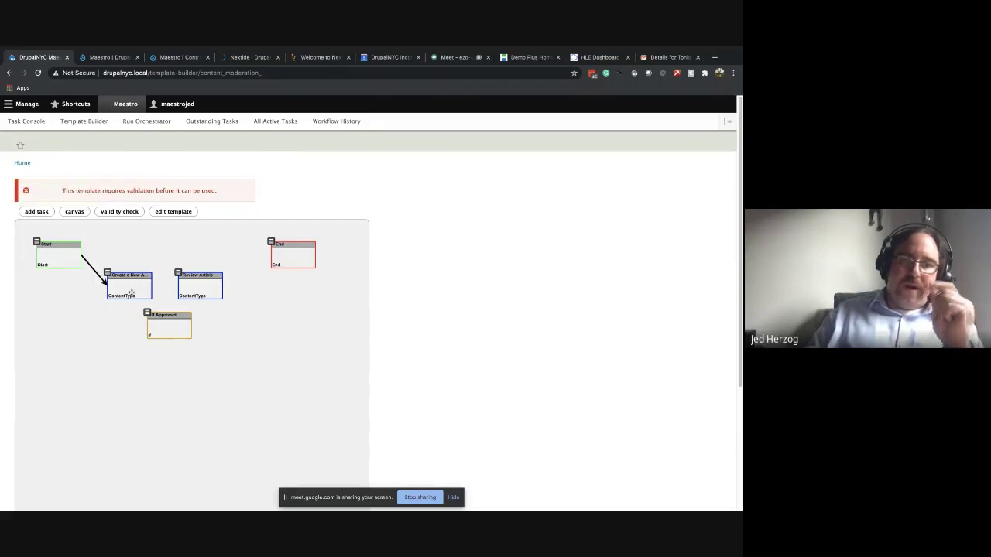
- Connect Create a New Article to Review Article, and Review Article to If Approved
click(108, 273)
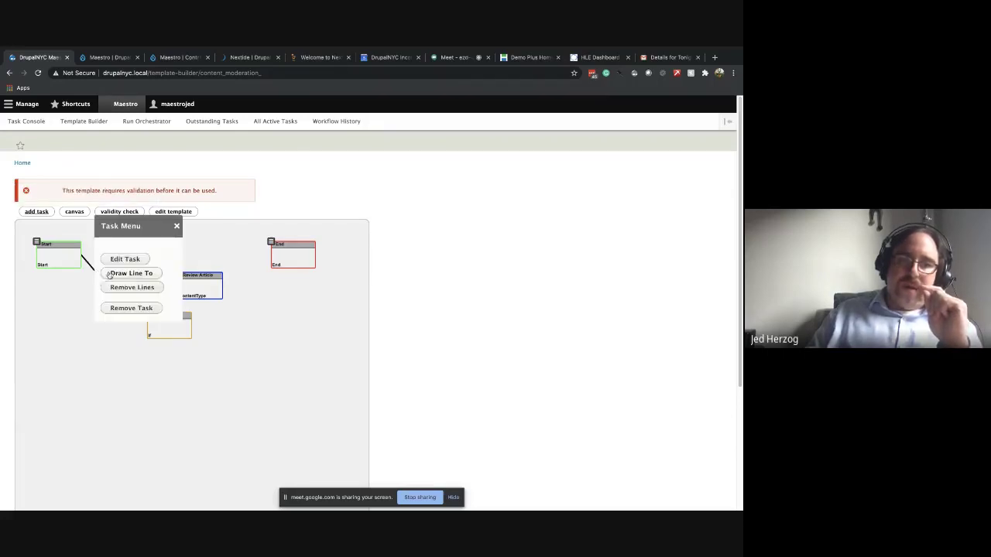
click(129, 275)
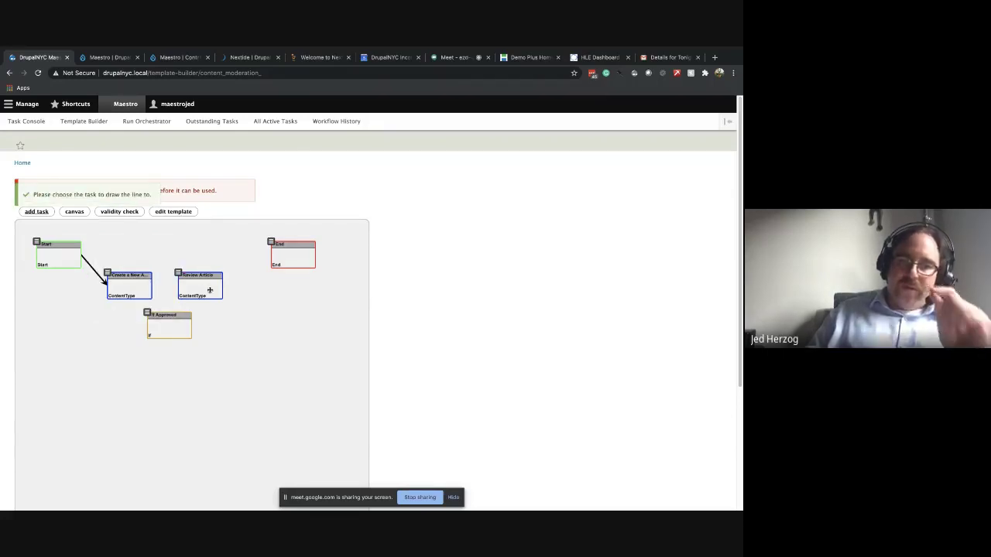
click(209, 289)
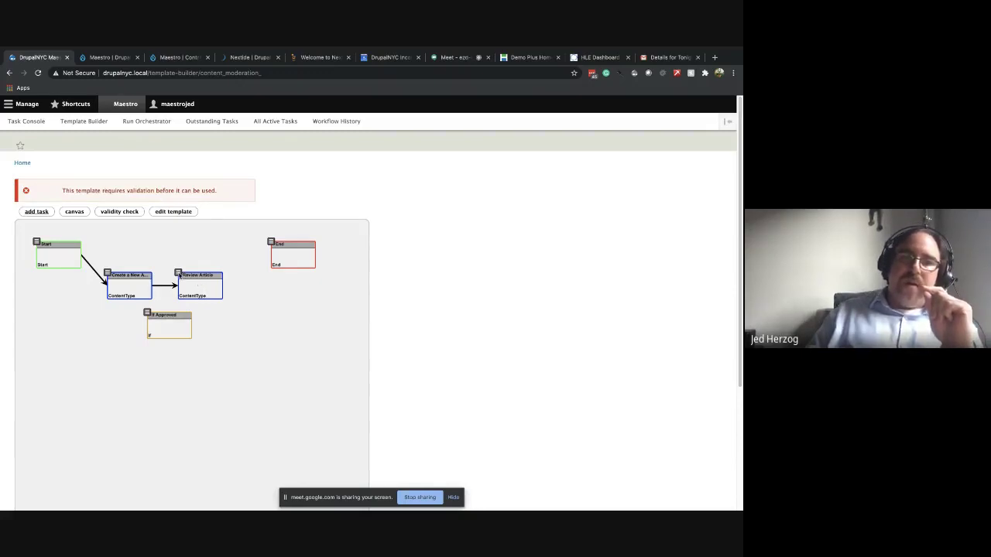
click(179, 273)
click(199, 275)
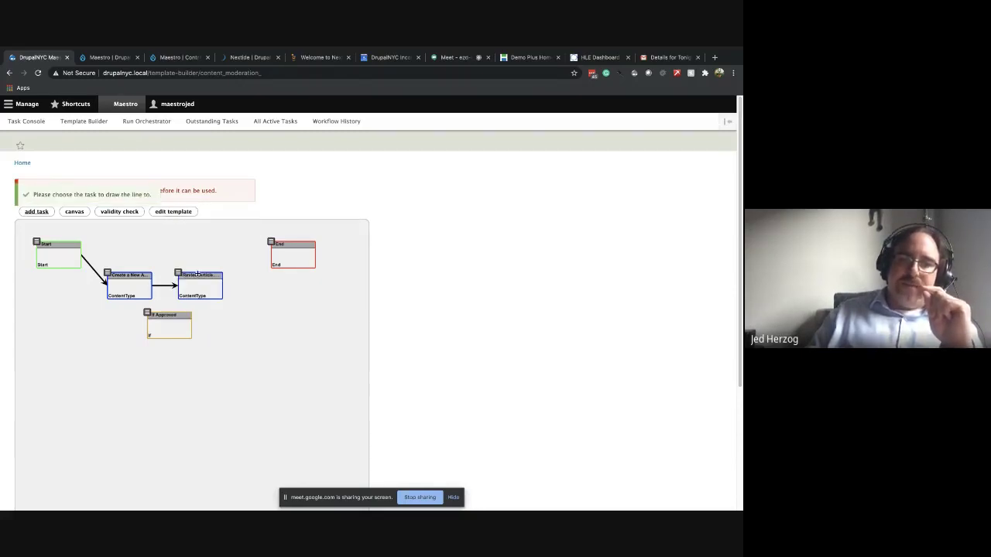
click(182, 323)
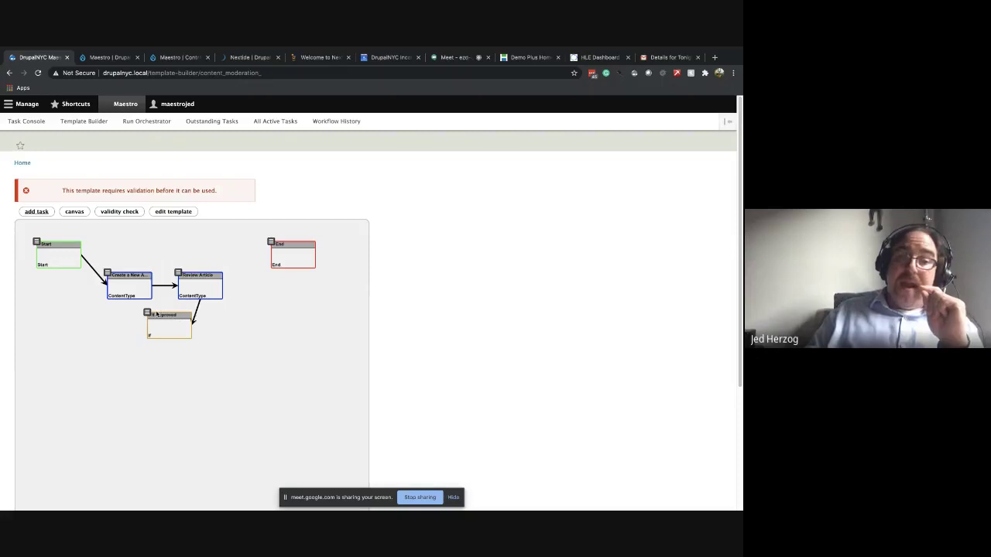
click(179, 274)
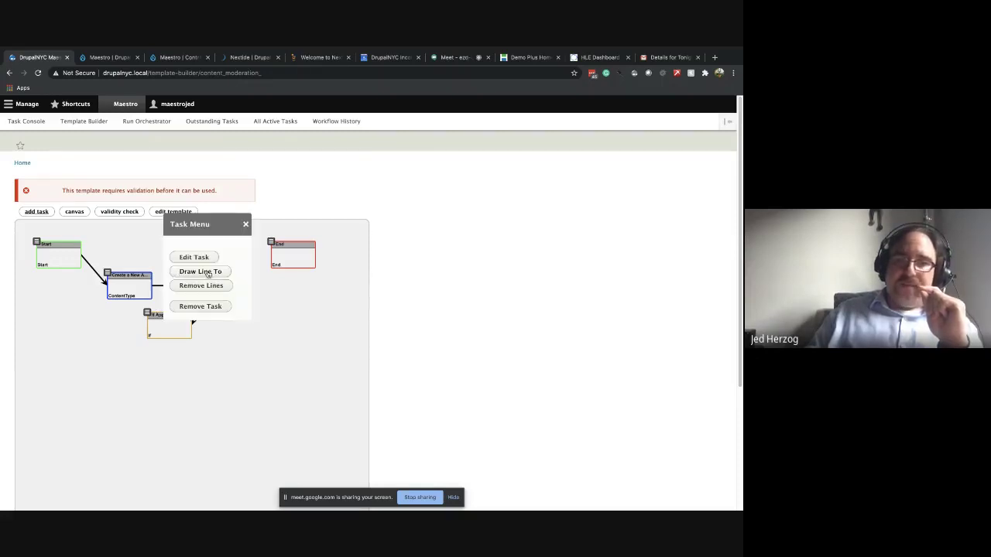
click(245, 224)
- Connect If Approved's true branch to End and its false branch back to Create a New Article
click(147, 313)
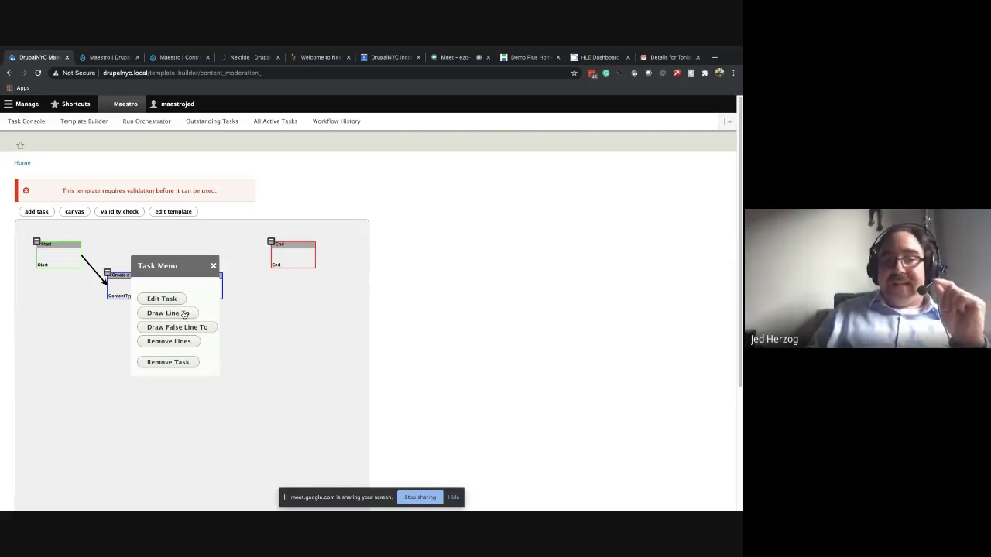
click(185, 315)
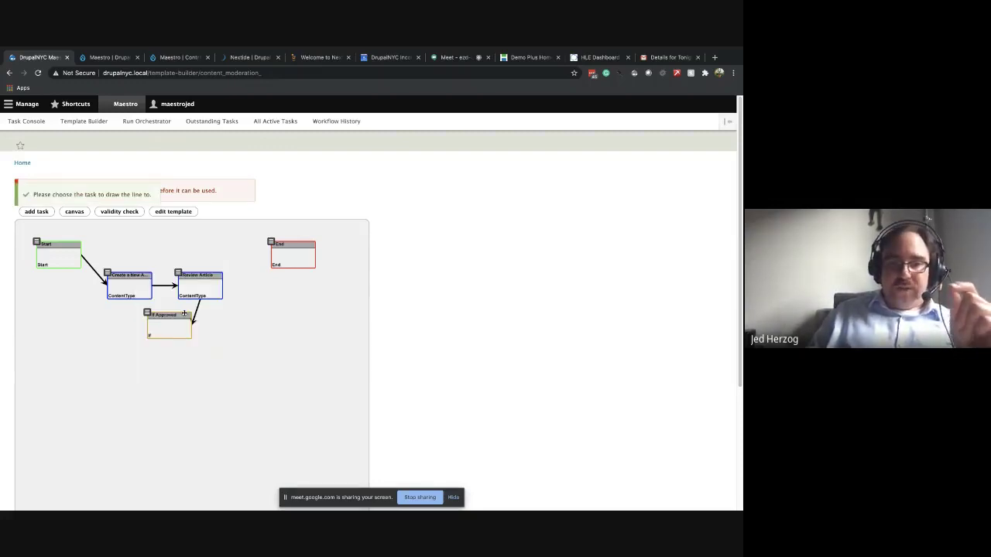
click(299, 256)
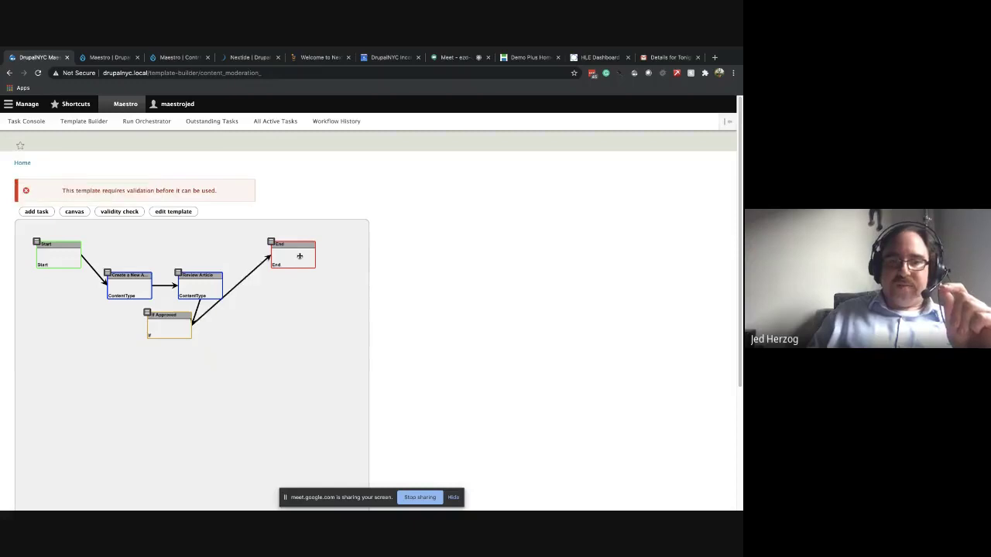
click(147, 313)
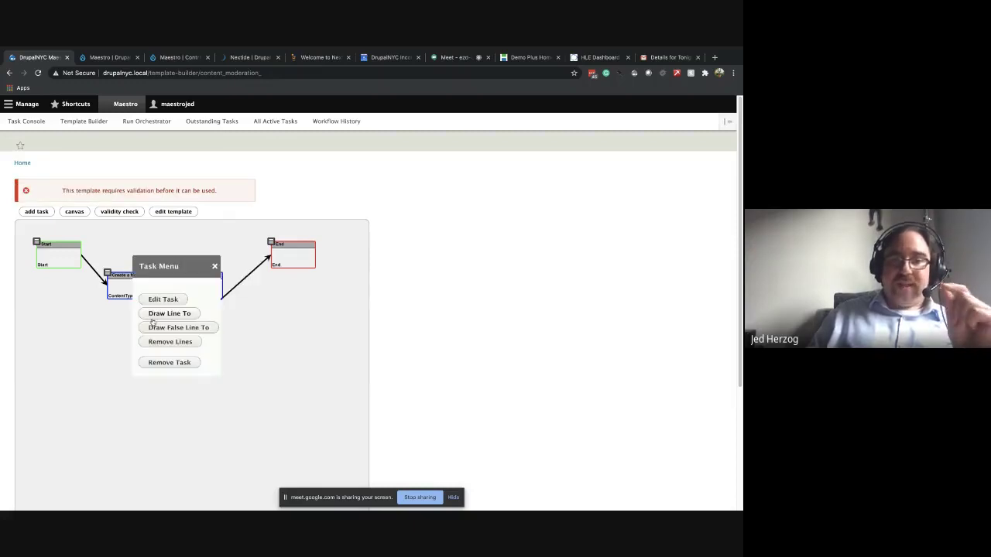
click(156, 327)
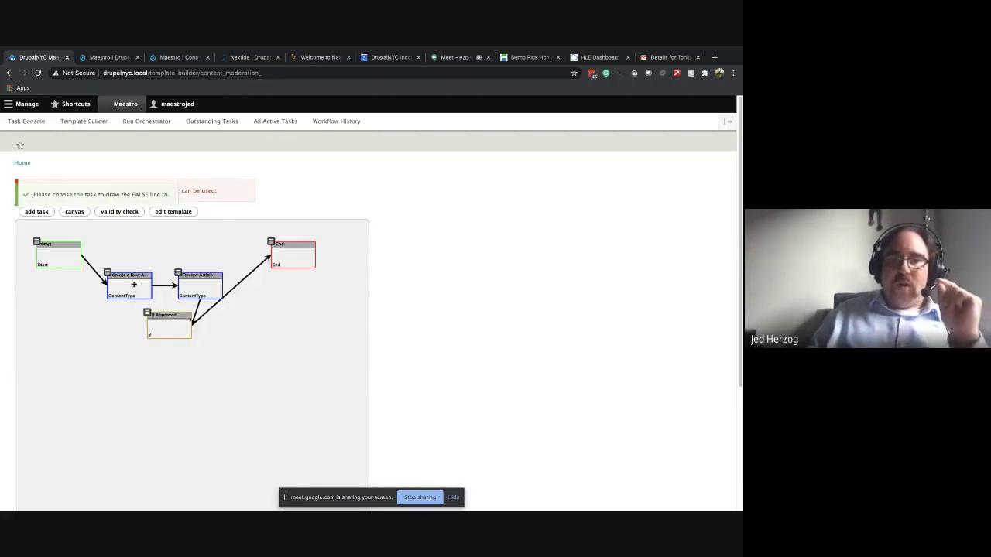
click(133, 284)
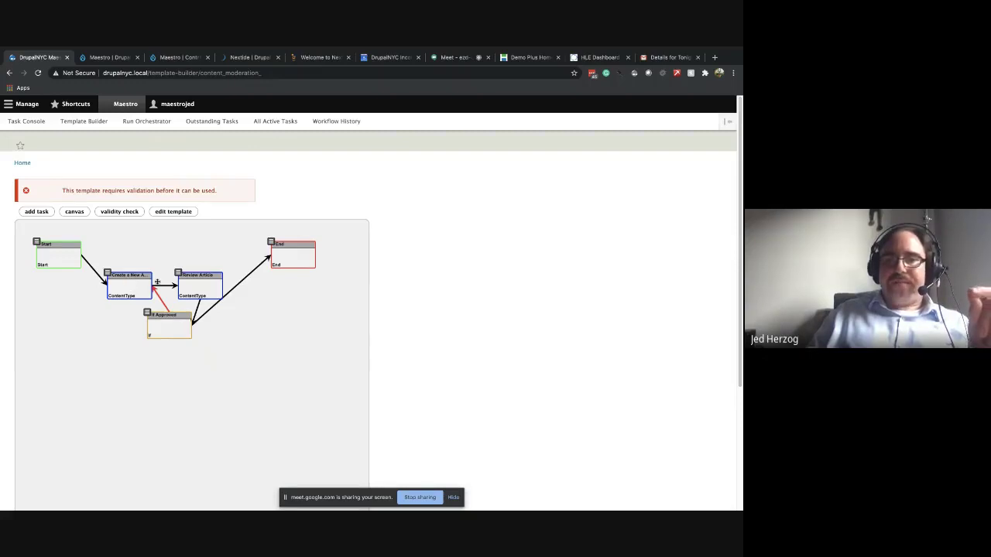
- Rearrange the End, If Approved and Review Article boxes to tidy the canvas
drag(291, 247, 58, 398)
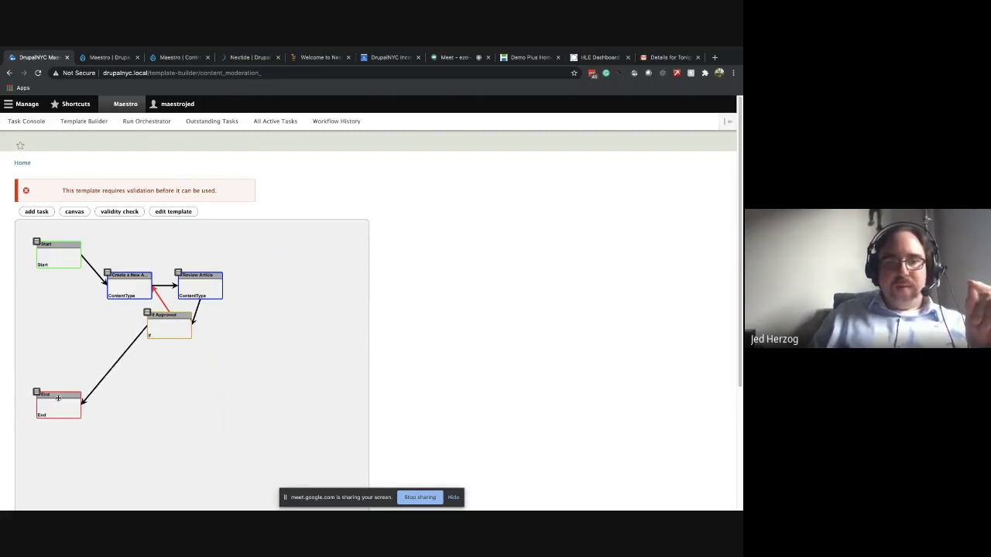
drag(178, 313, 179, 335)
drag(217, 278, 279, 278)
drag(176, 336, 201, 336)
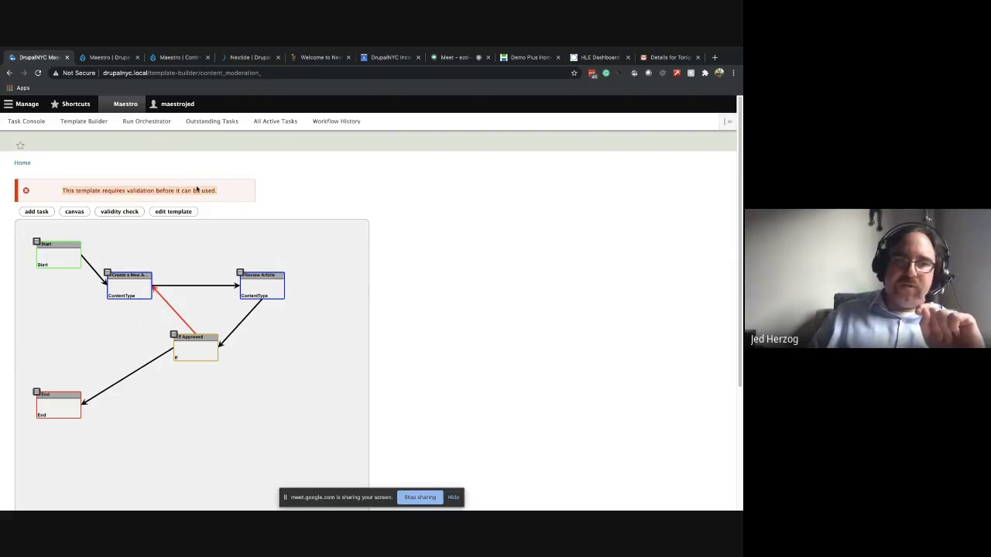
- Run the validity check on the Content Moderation template and save it as valid
click(128, 214)
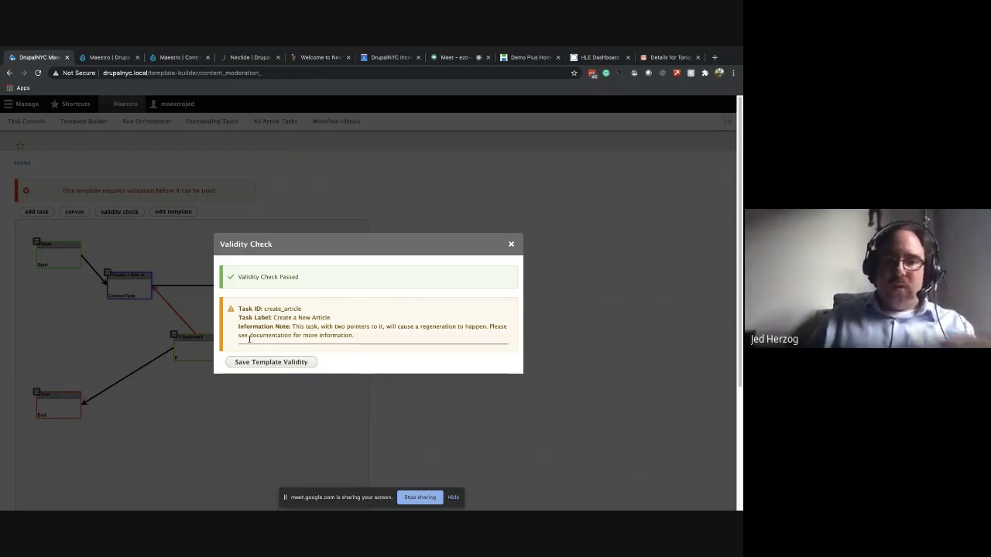
click(272, 368)
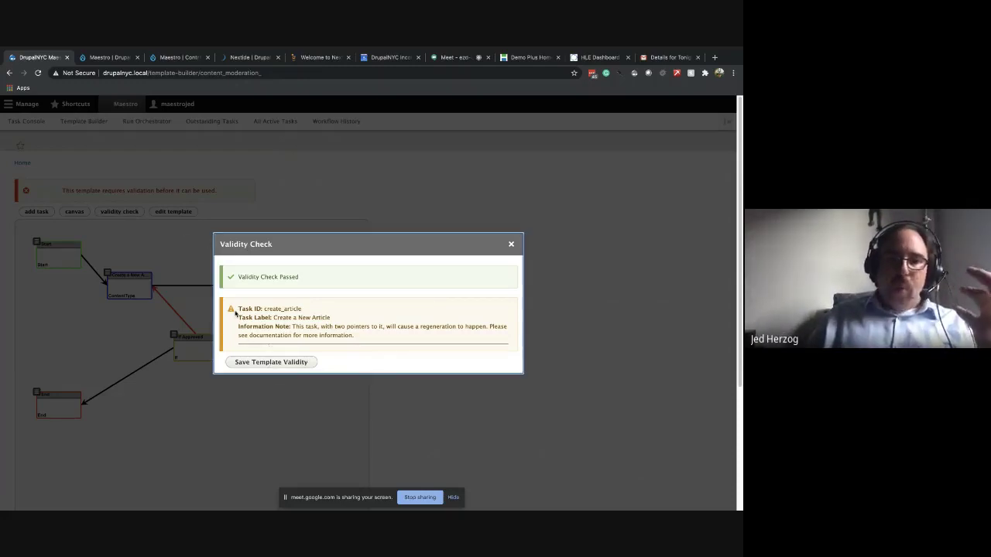
drag(240, 310, 368, 339)
click(282, 362)
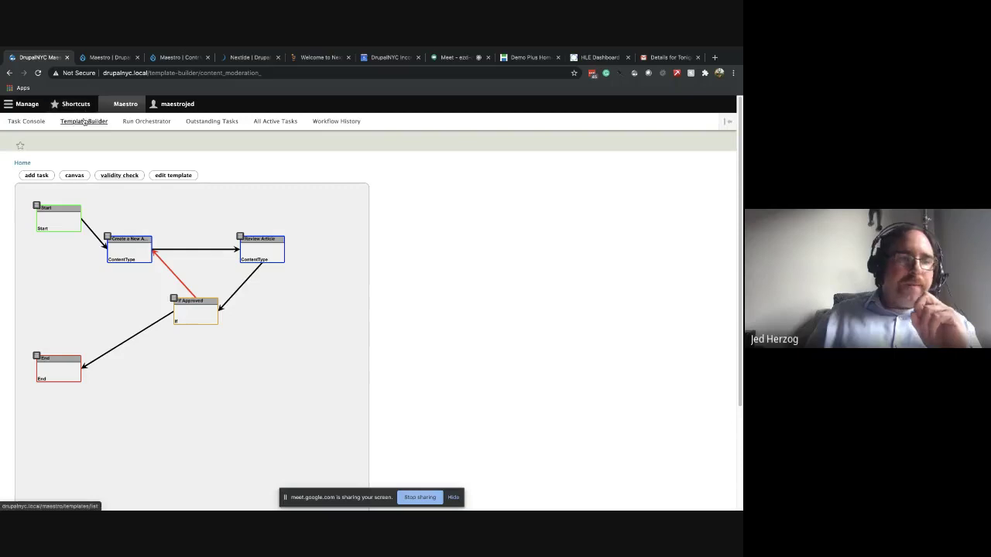
- Glance at the Maestro Example presentation slide, then return to the browser's admin menu
click(475, 489)
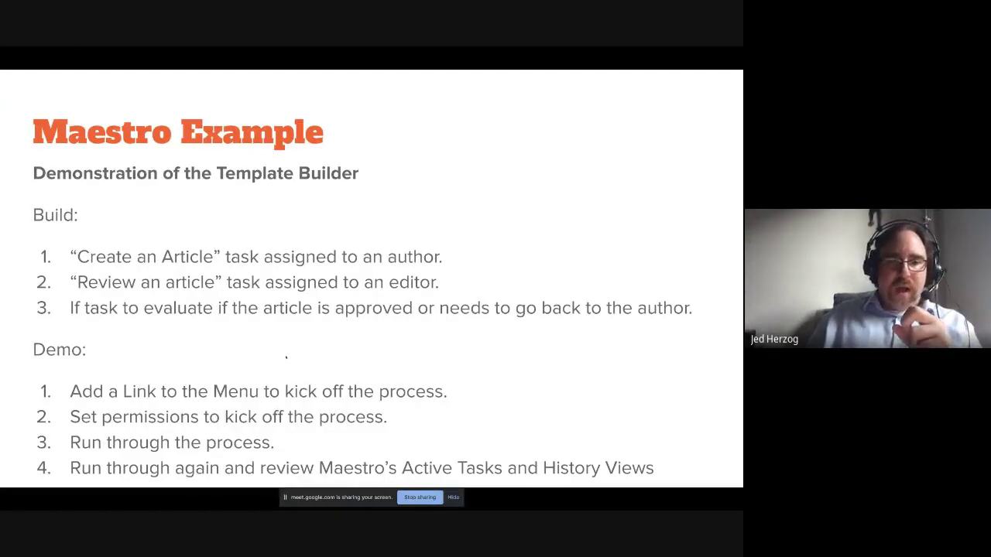
key(Right)
key(Left)
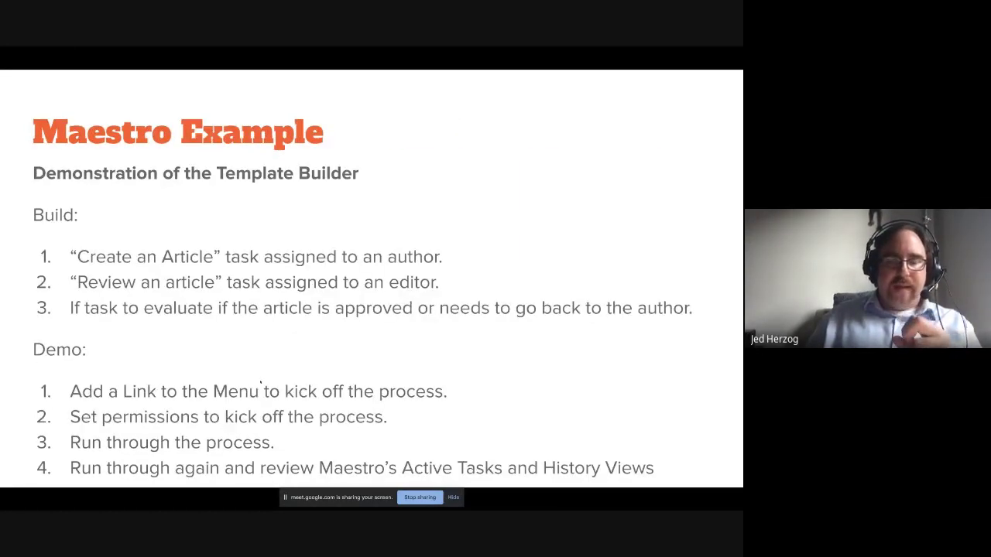
key(alt+Tab)
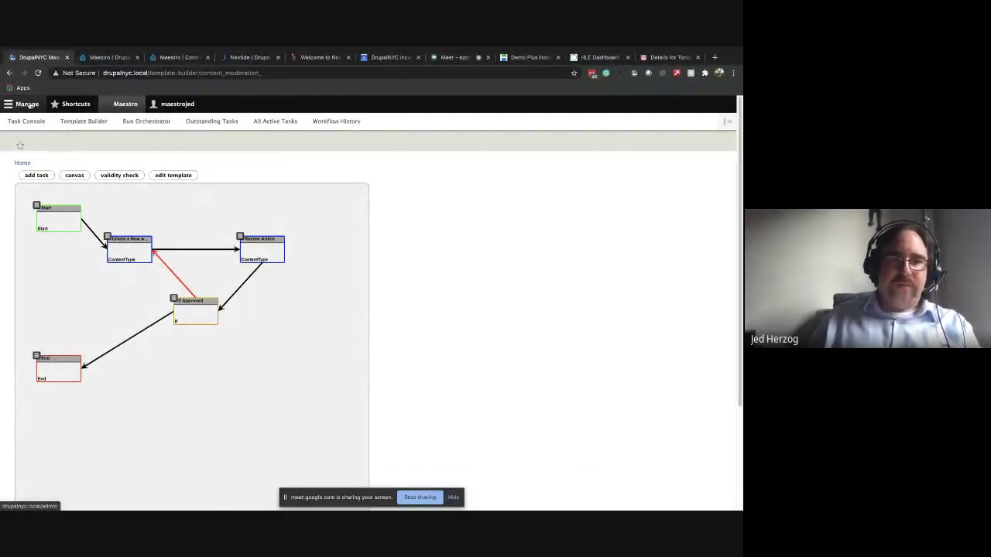
click(121, 107)
- Open the Main navigation menu for editing under Structure > Menus
click(83, 122)
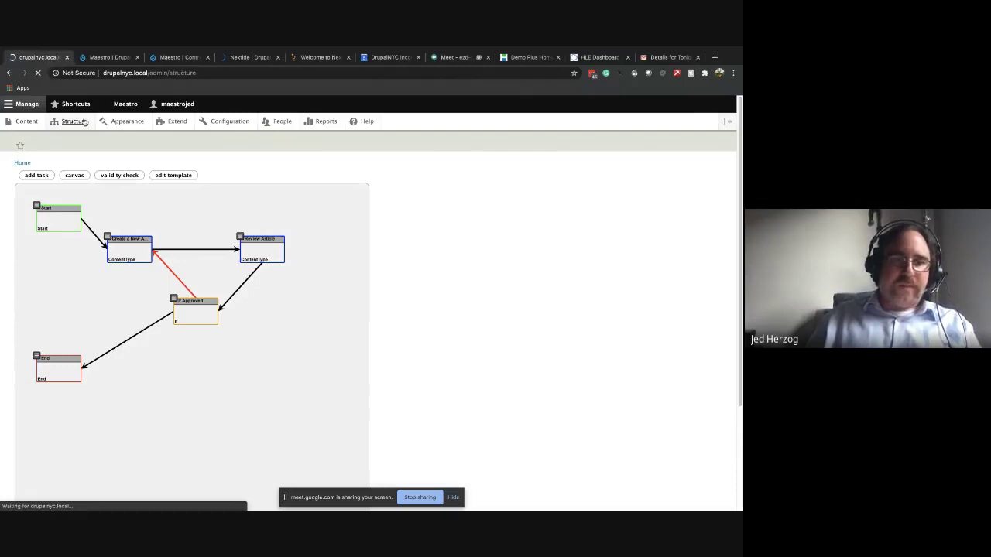
click(39, 379)
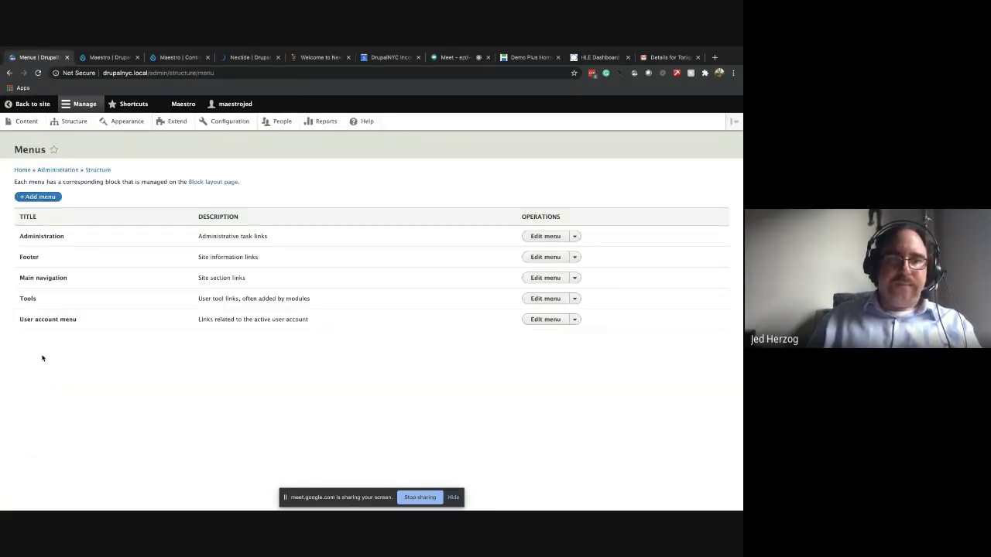
click(544, 278)
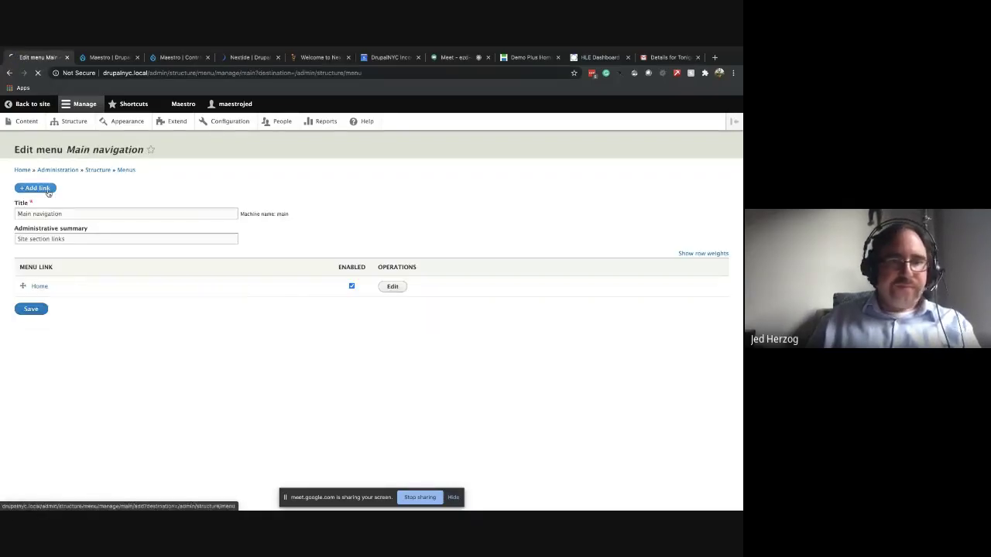
- Add and save a 'Task Console' menu link pointing to /taskconsole
click(97, 193)
text(T)
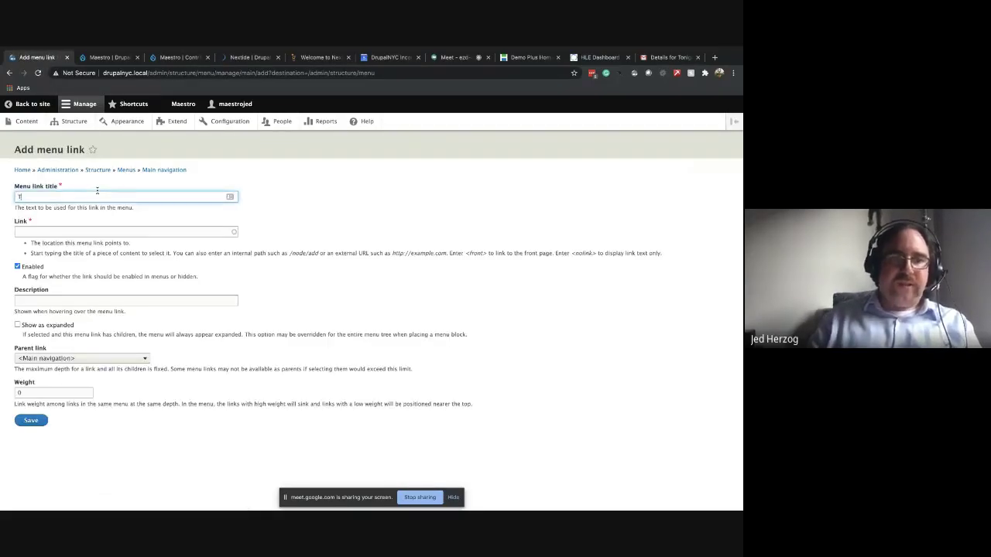
text(ask Console)
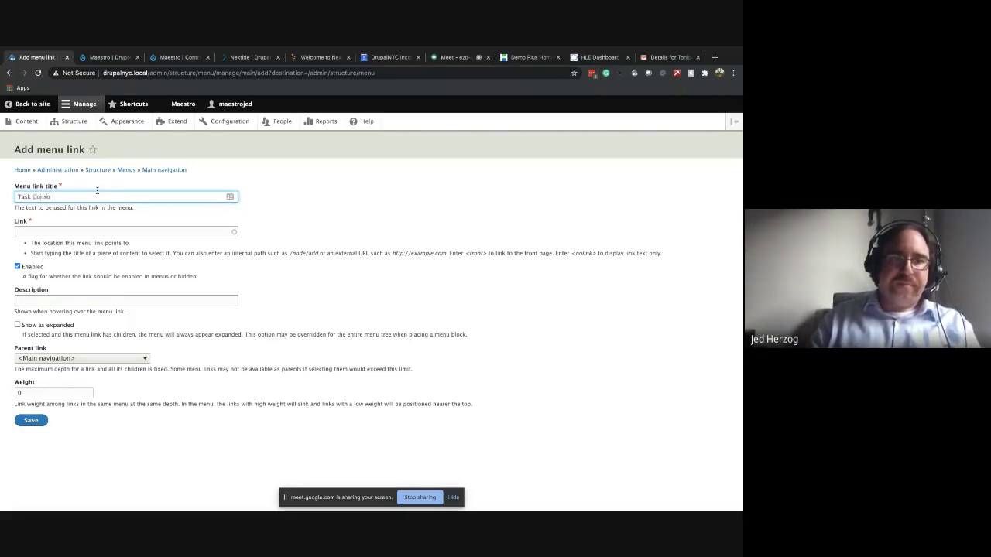
key(Tab)
text(/taskconsole)
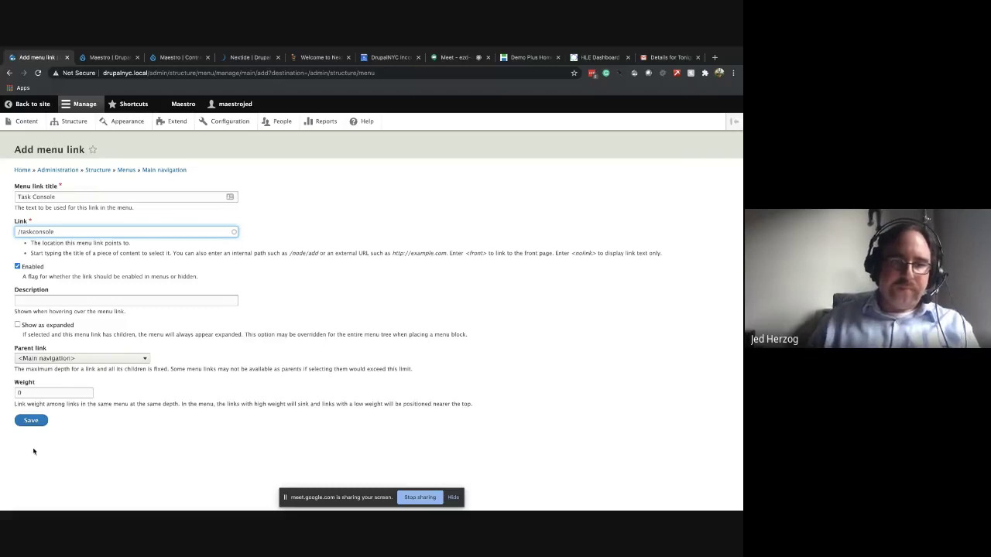
click(35, 420)
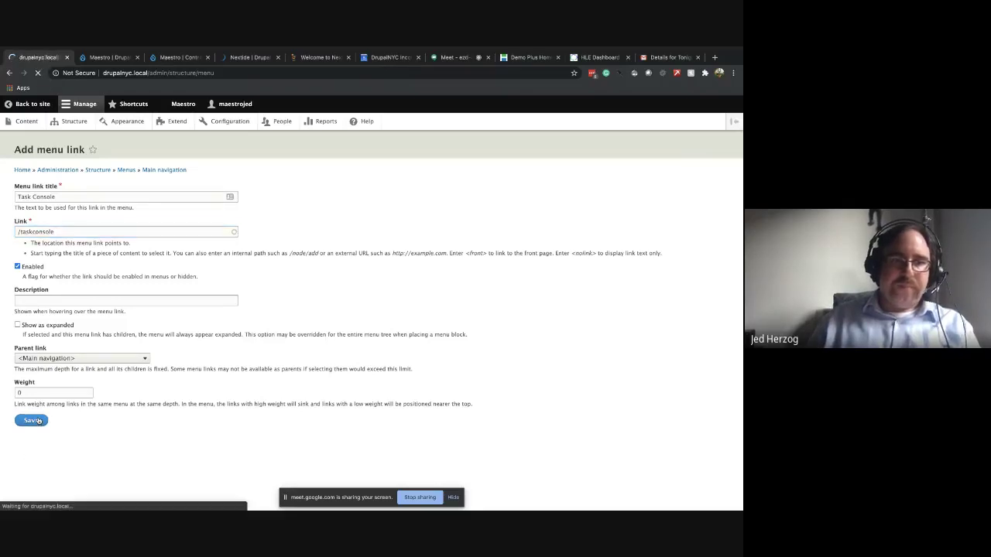
click(184, 105)
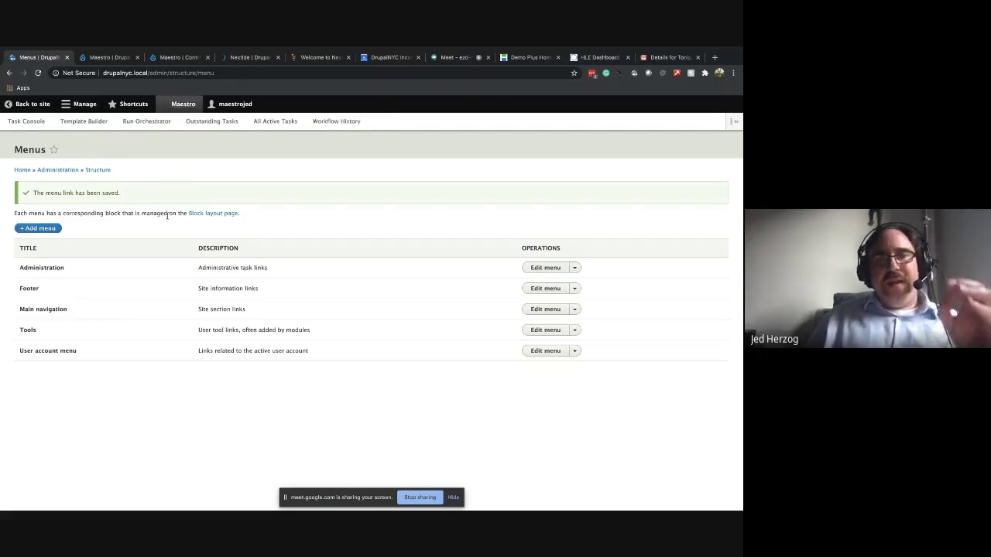
- Copy the Content Moderation template's Start Process link address, then go to Structure
click(83, 122)
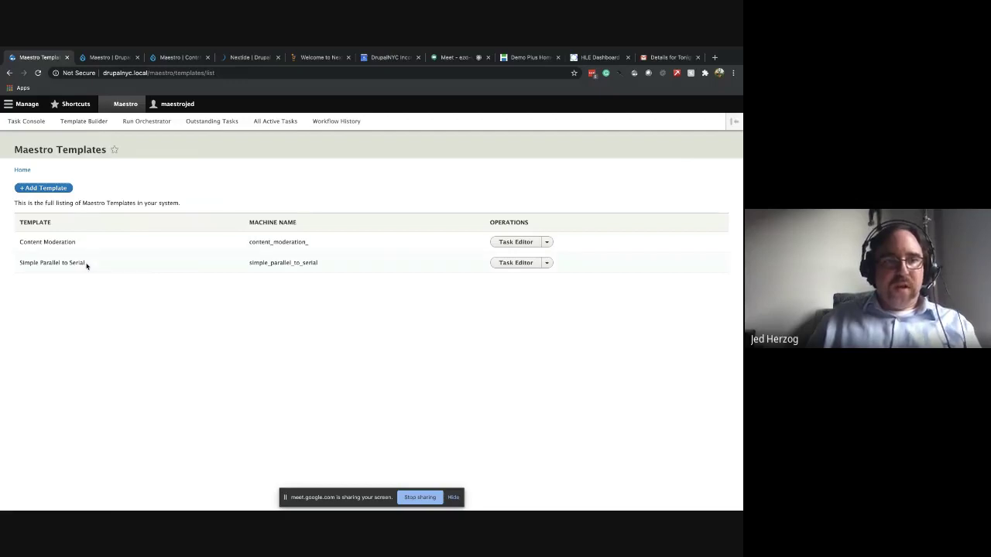
click(547, 242)
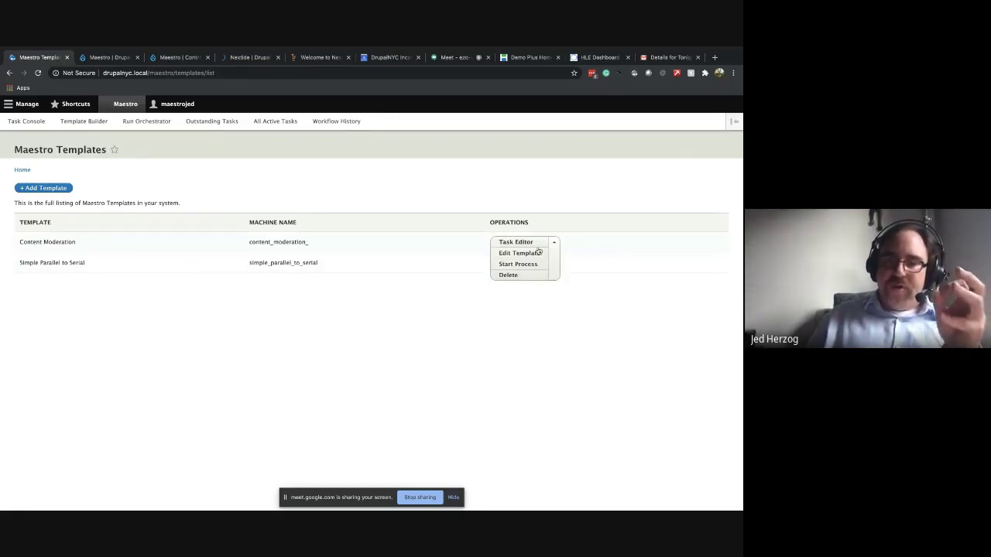
right_click(526, 264)
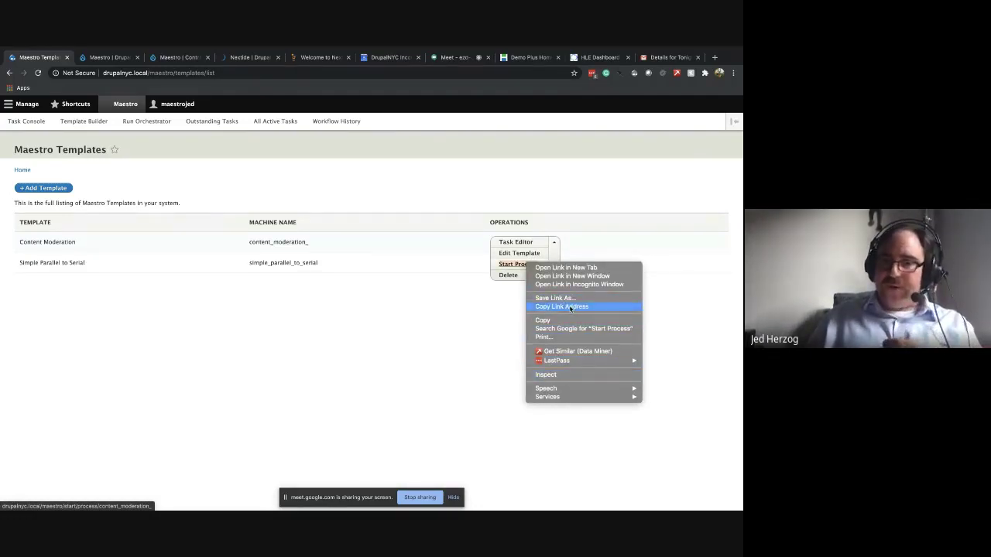
click(570, 308)
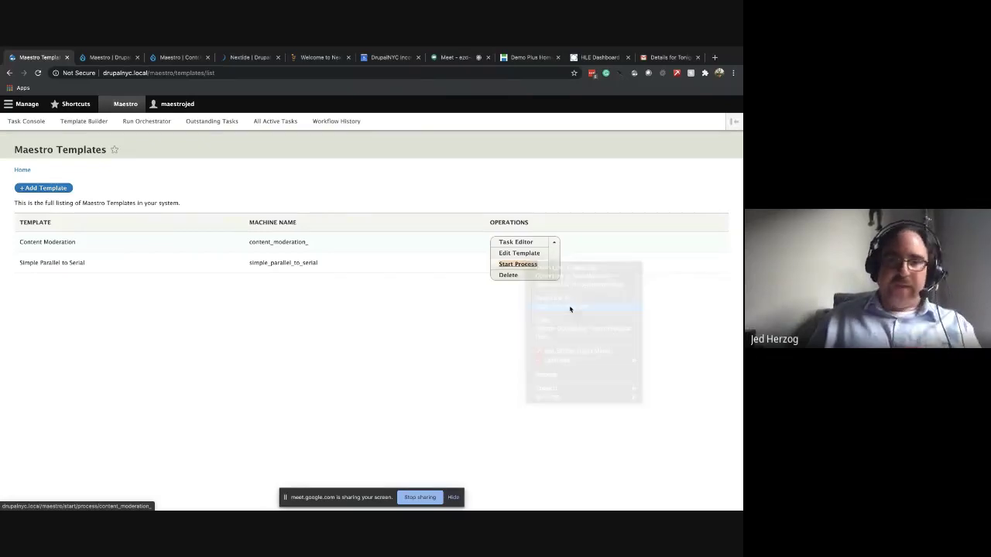
click(25, 104)
click(74, 121)
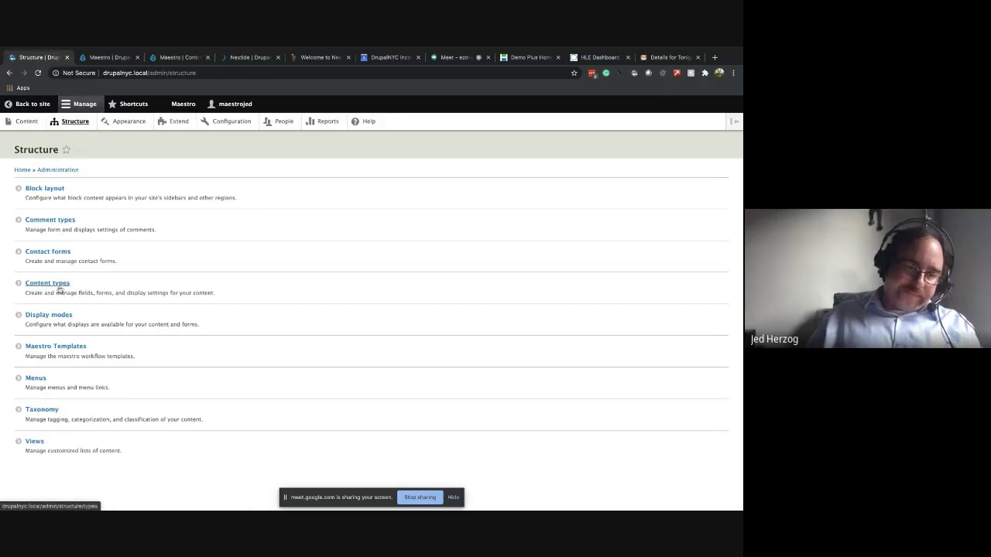
- Start a new Main navigation link and paste the start-process URL into it
click(42, 376)
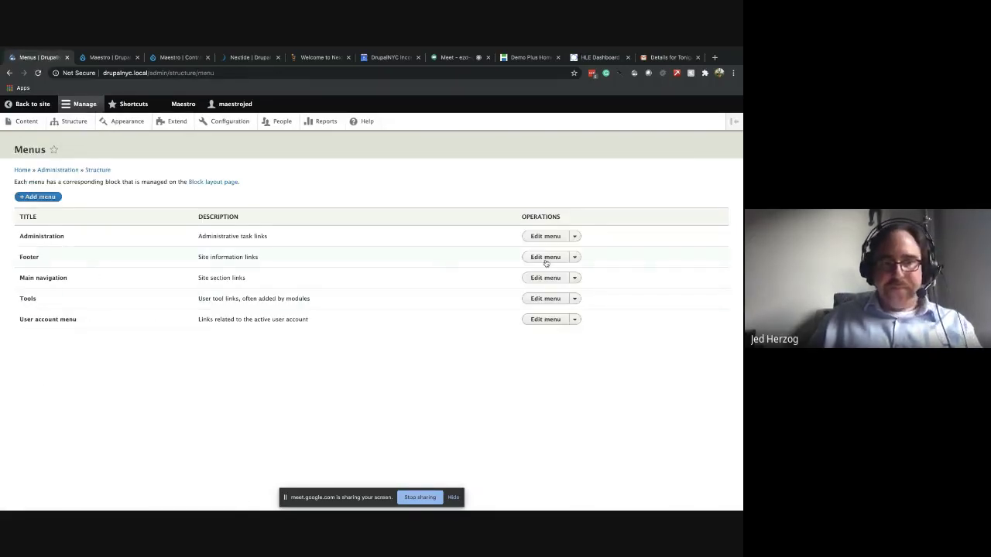
click(545, 278)
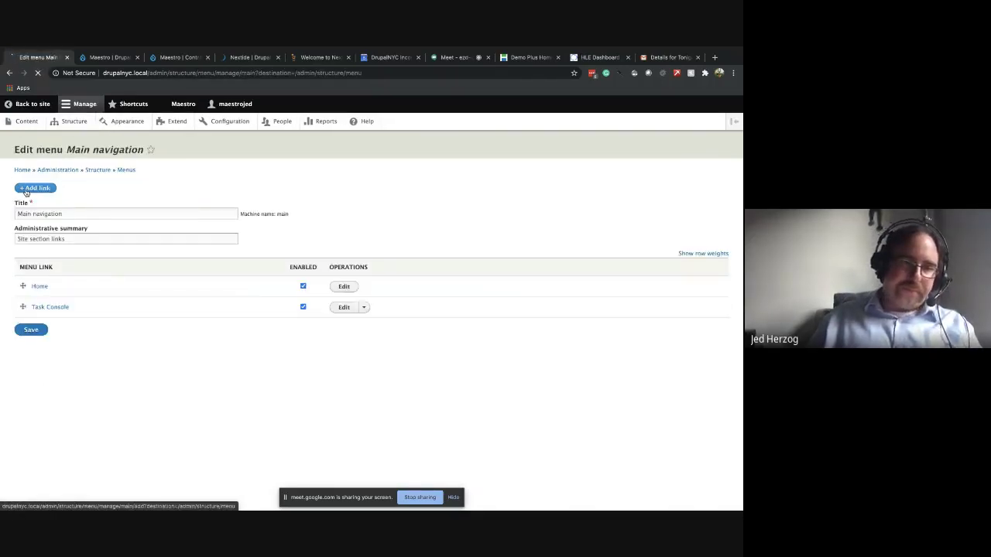
click(121, 197)
key(ctrl+v)
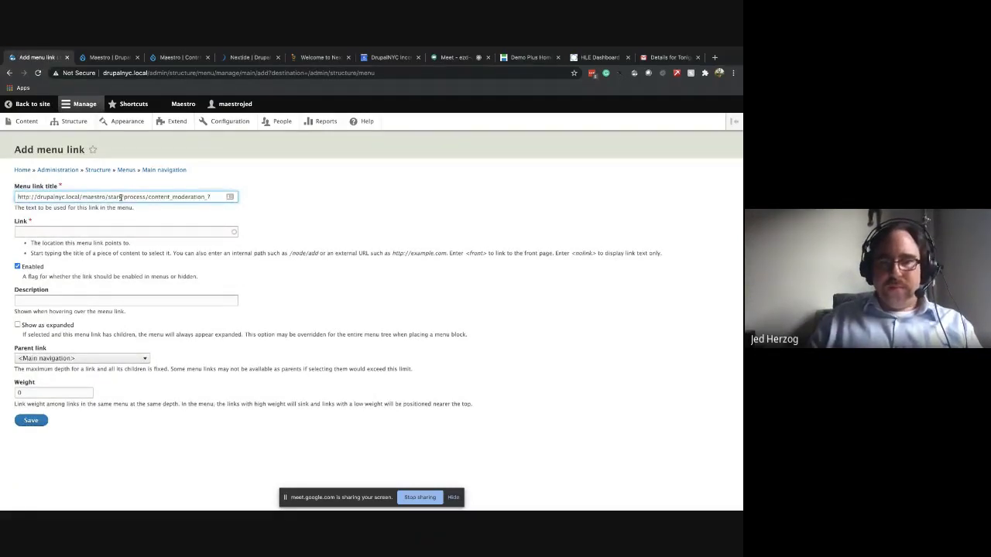
key(Right)
key(Right)
key(Right)
key(Right)
key(Right)
key(Right)
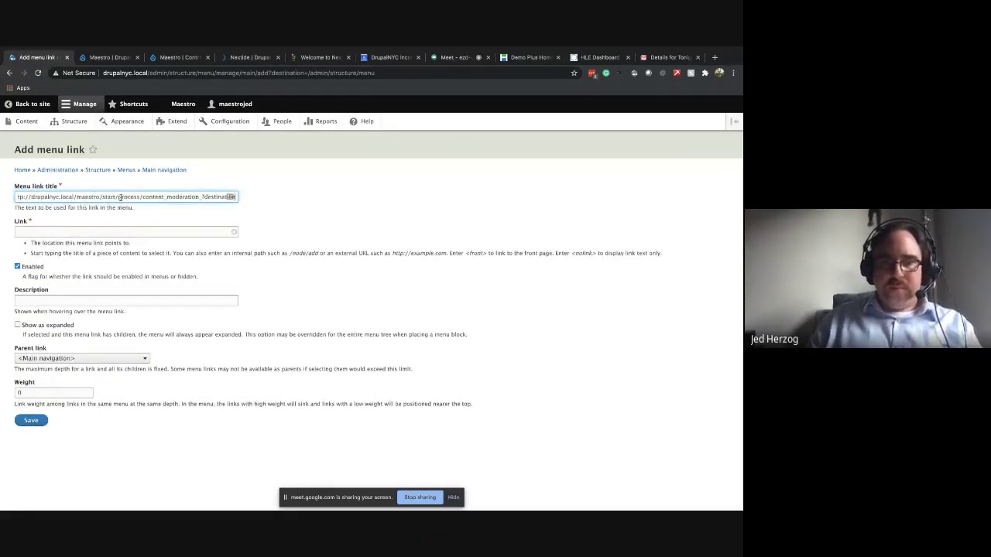
key(Right)
key(Right)
key(Right)
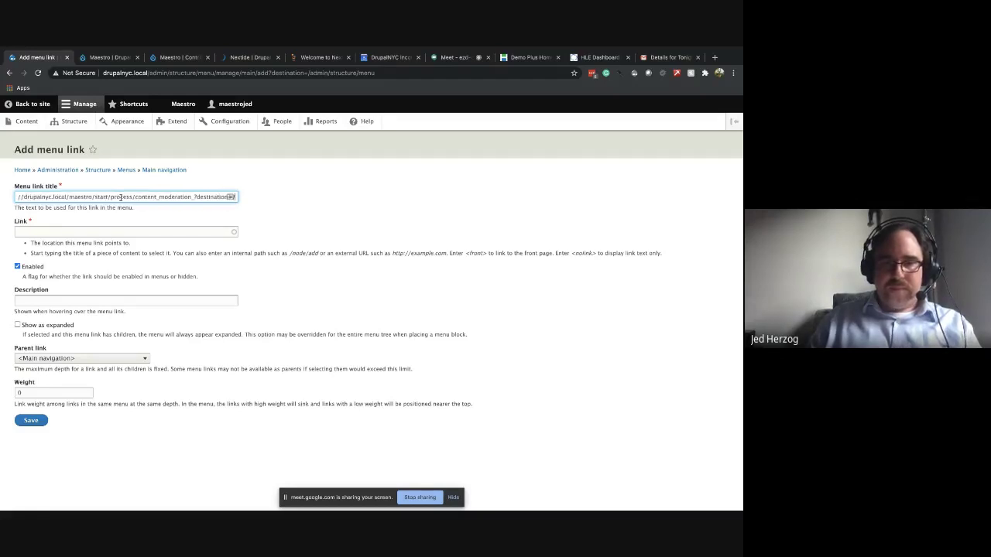
key(Right)
key(Right)
key(Right)
key(Right)
key(Right)
key(Right)
key(Right)
key(Right)
key(Right)
key(Right)
key(Right)
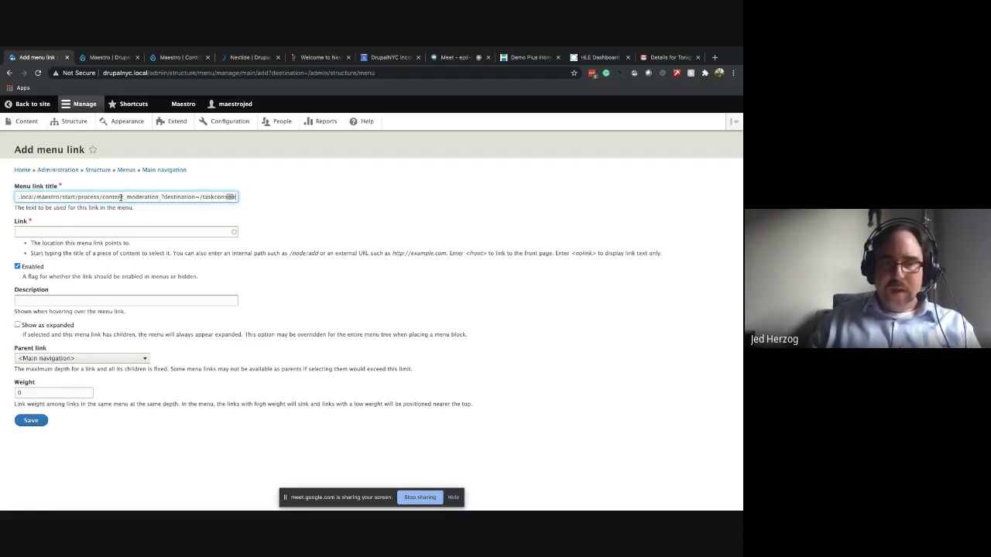
- Put the URL in the Link field, title it 'Create A New Article', and save
click(86, 231)
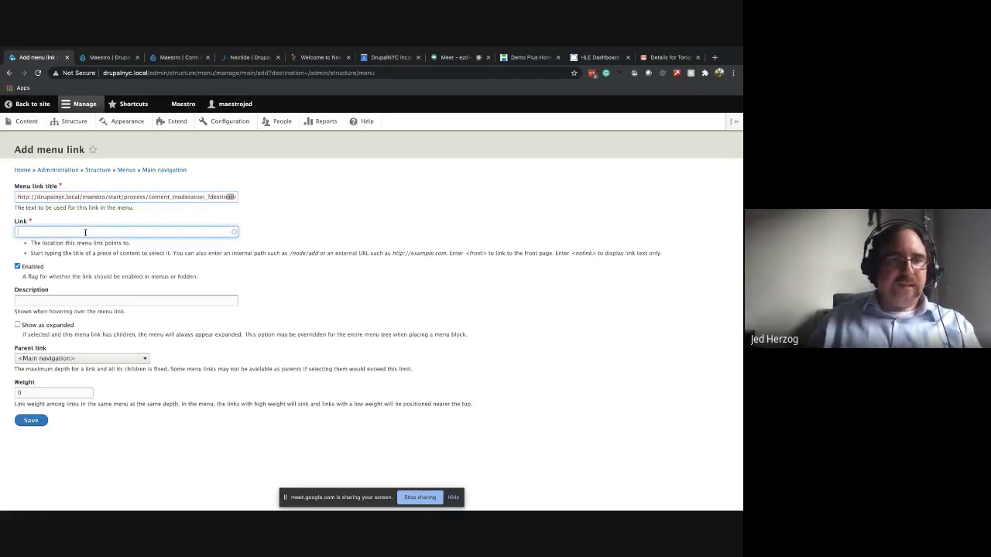
triple_click(99, 195)
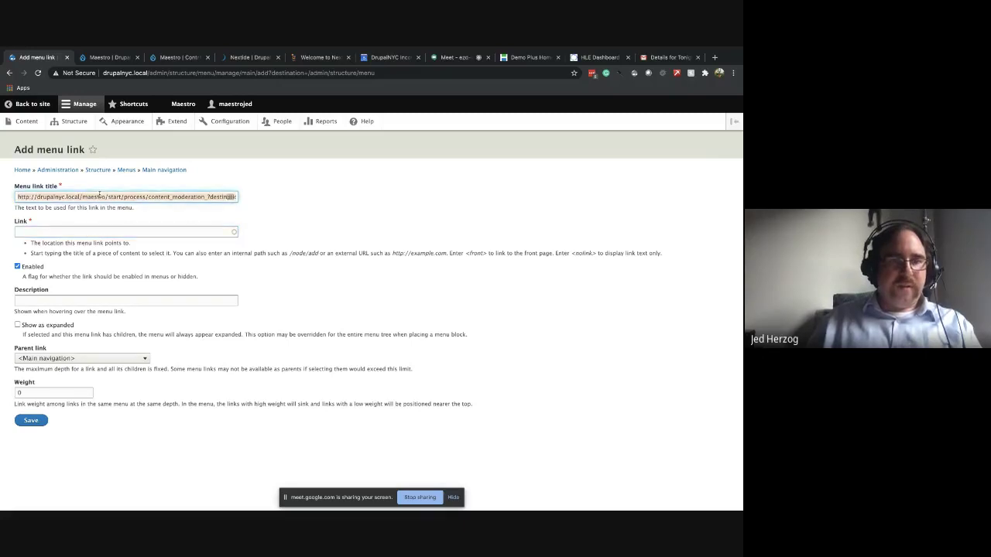
key(ctrl+x)
click(88, 232)
key(ctrl+v)
click(96, 198)
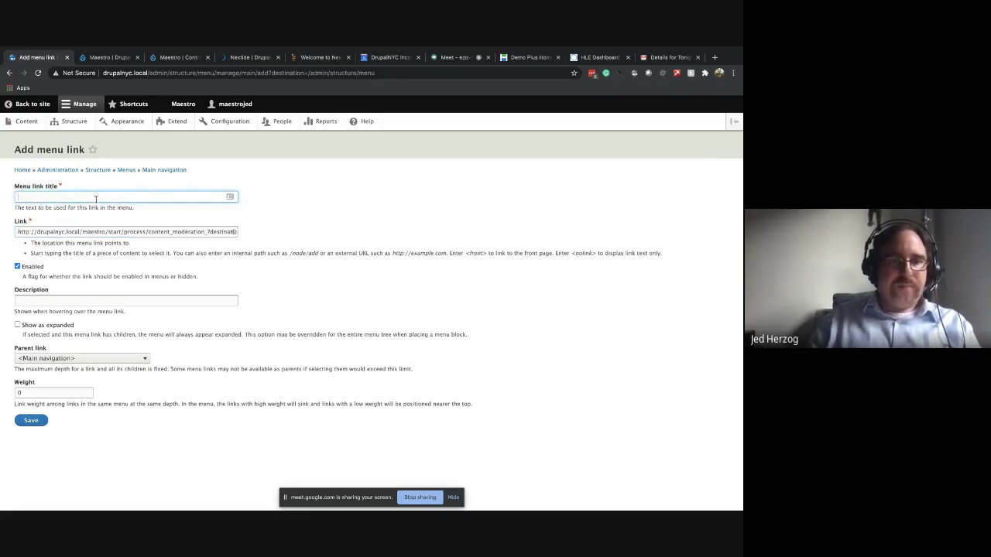
text(Crate)
key(BackSpace)
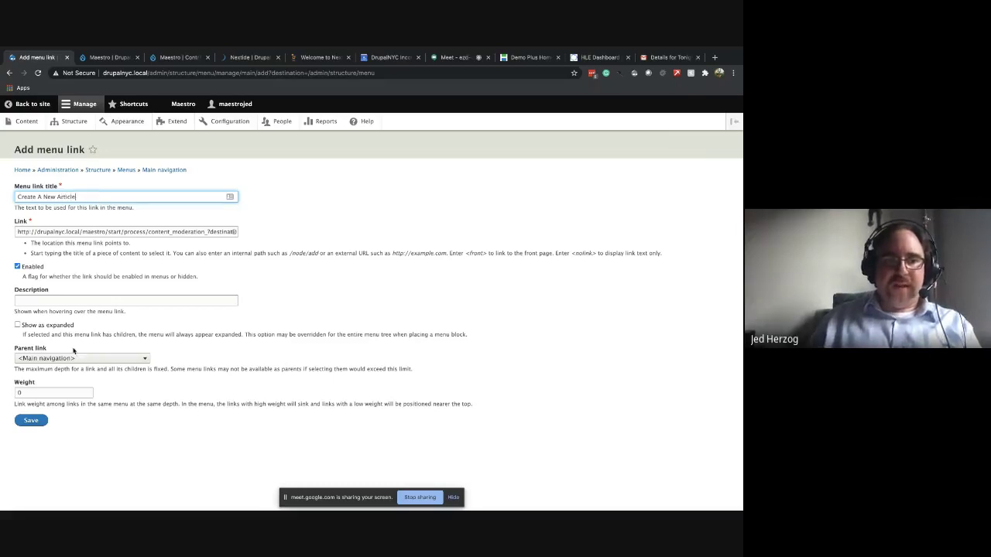
click(32, 422)
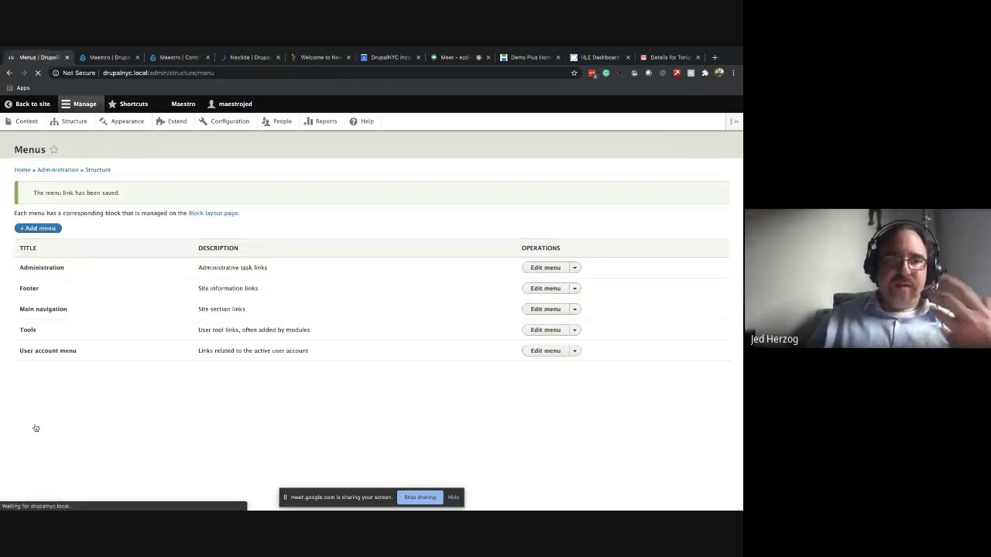
click(26, 170)
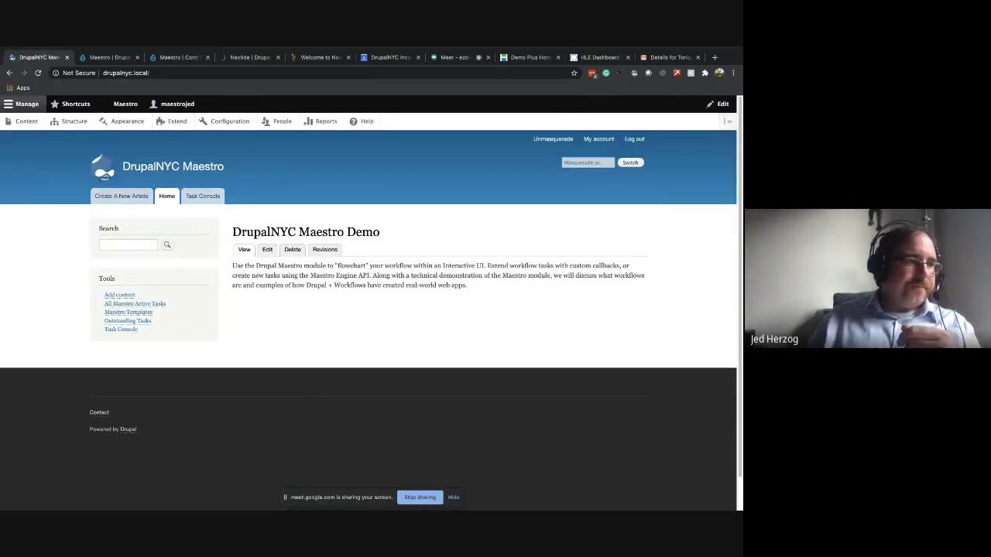
- Open Drupal's People administration page in a new browser tab and switch to it
key(alt+Tab)
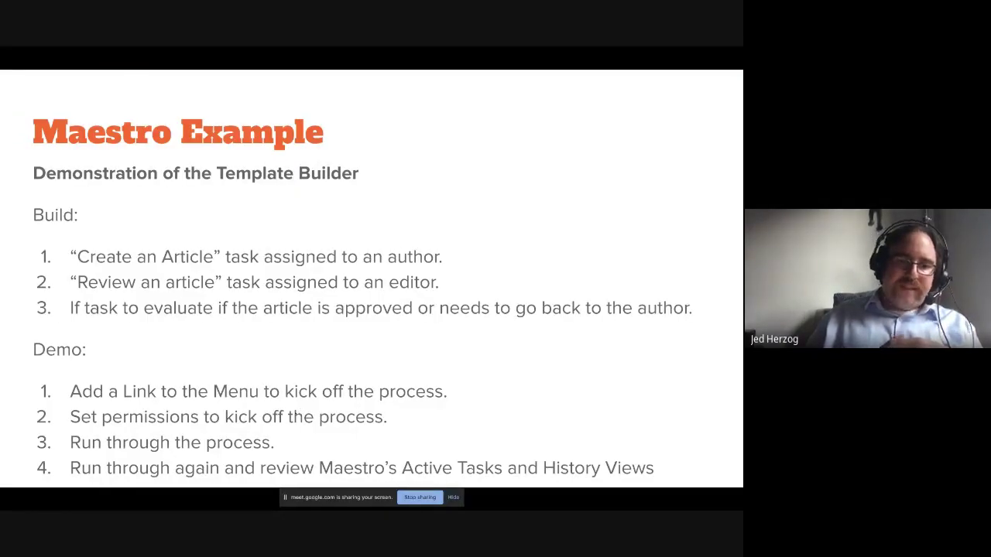
key(alt+Tab)
right_click(274, 122)
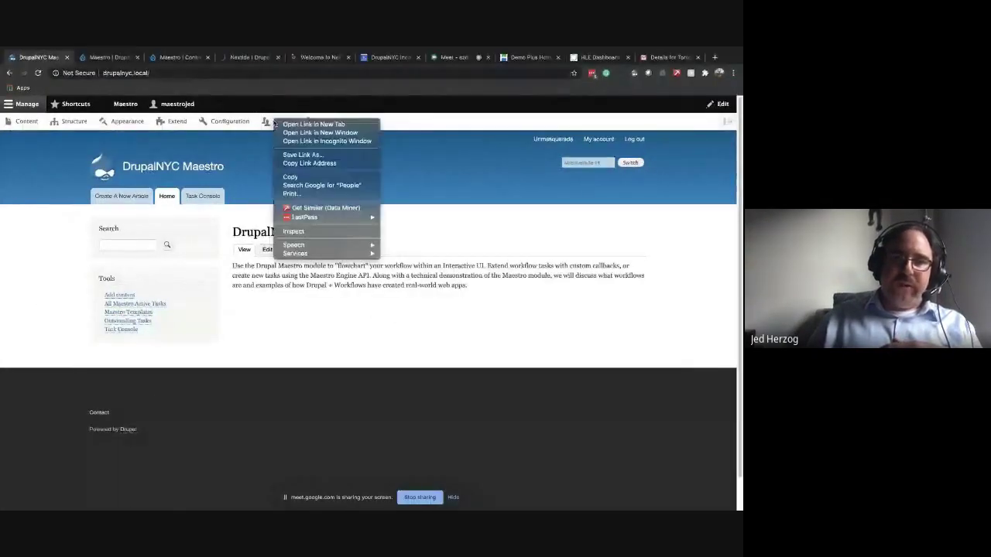
click(310, 124)
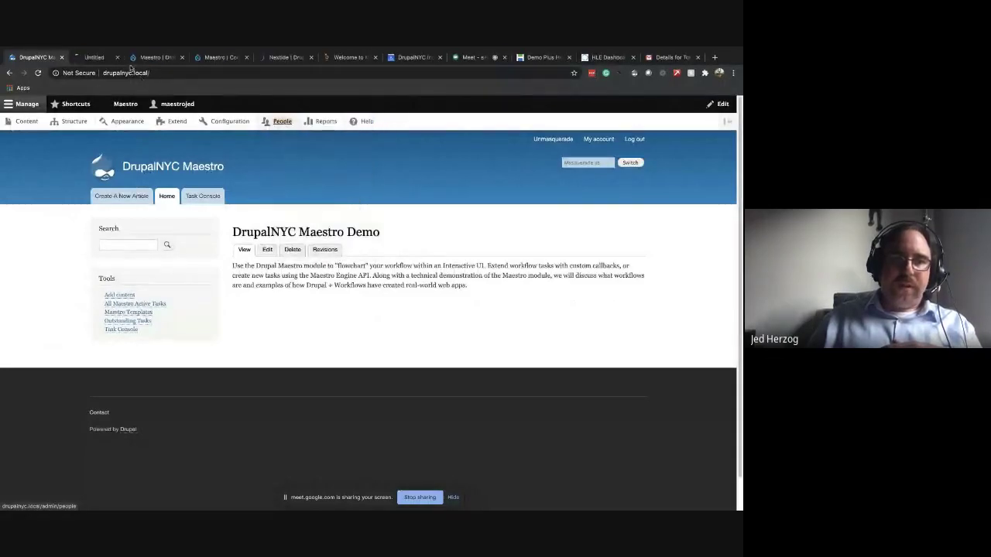
click(97, 57)
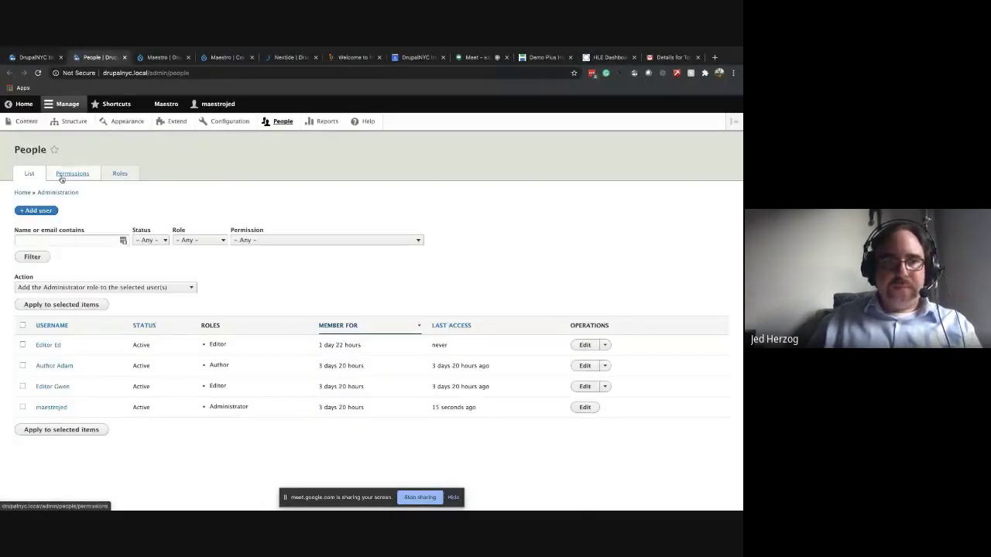
- Search the Permissions page for 'maestro' to locate the Content Moderation production permission
click(62, 177)
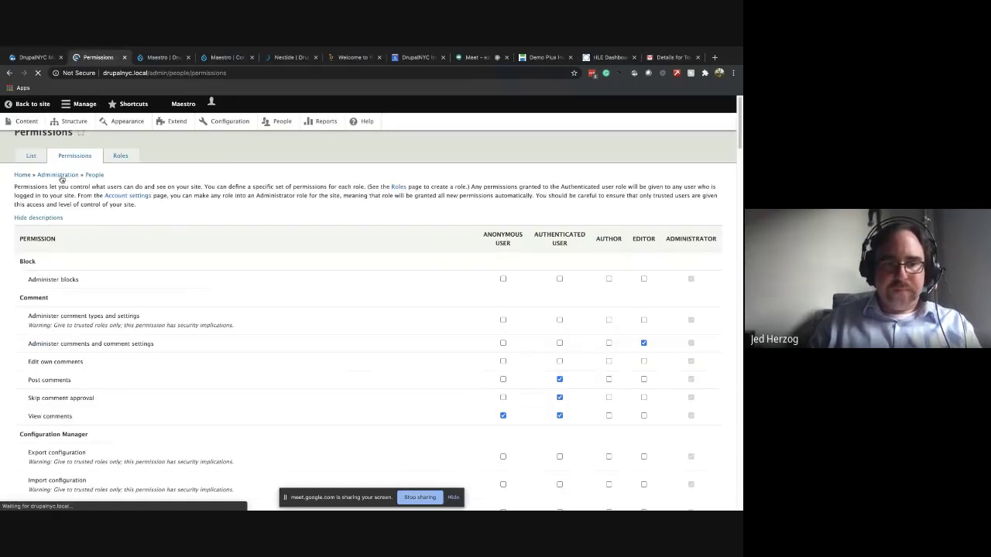
key(ctrl+f)
text(maestroje)
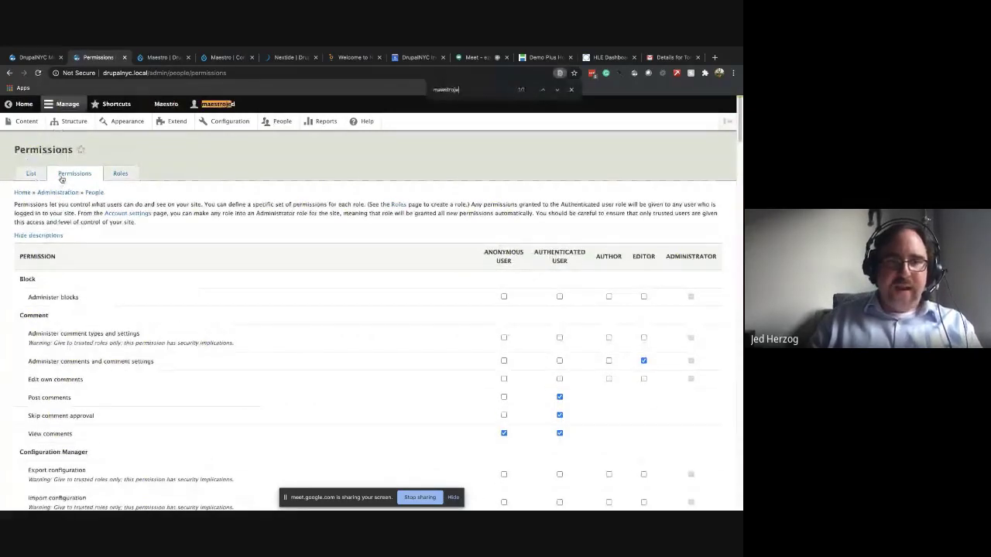
key(Return)
scroll(39, 369, down, 5)
scroll(39, 369, down, 10)
scroll(62, 325, up, 2)
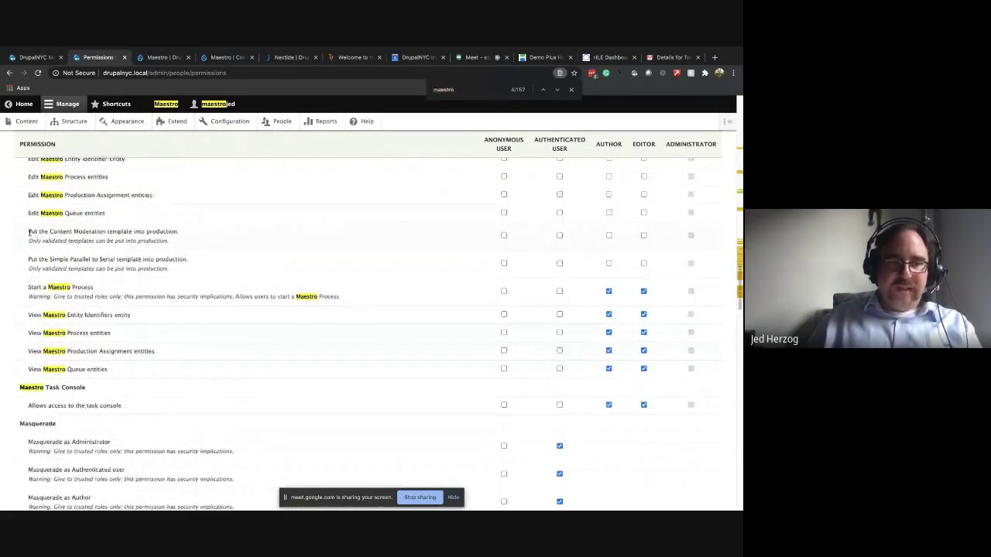
drag(29, 230, 180, 234)
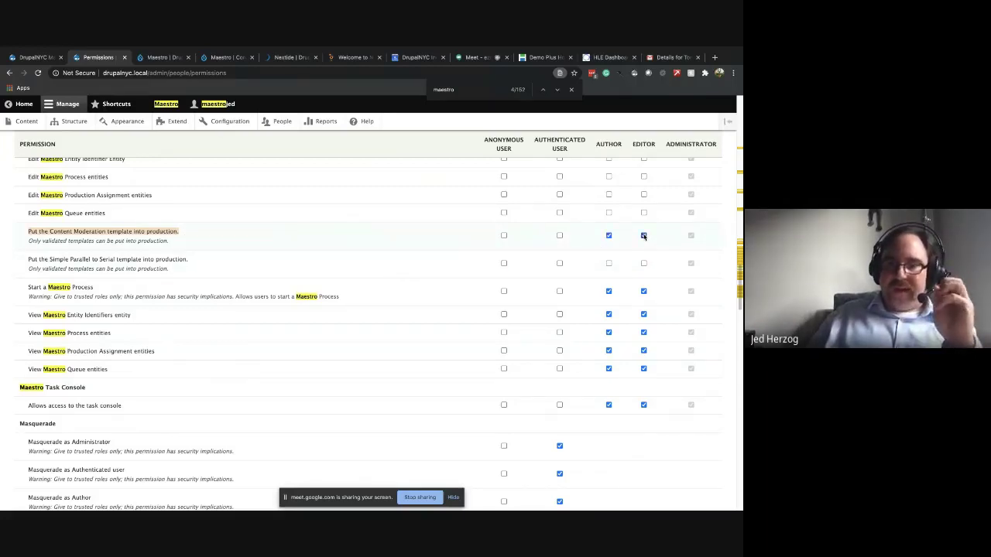
- Save the Author and Editor permission changes and return to the home tab
scroll(169, 381, down, 15)
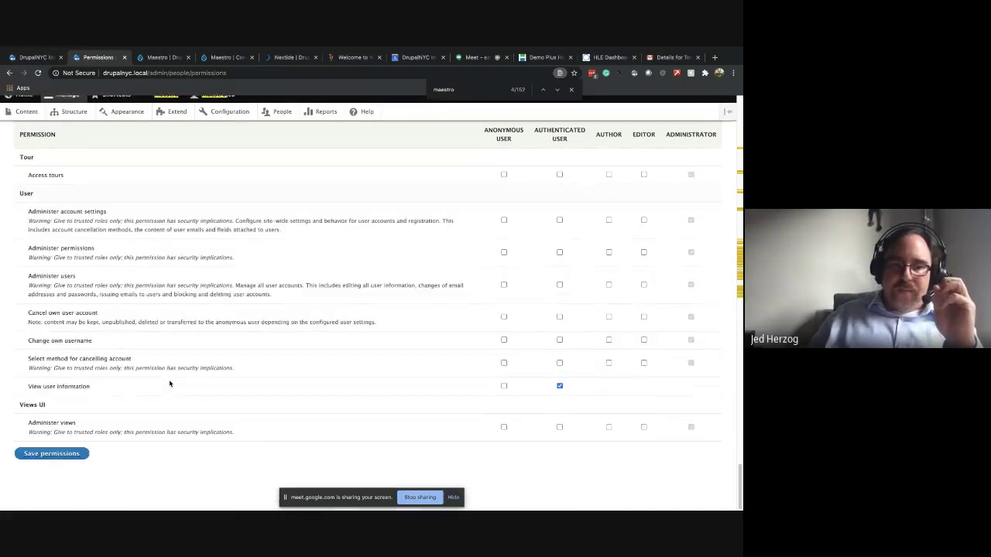
click(51, 462)
scroll(31, 463, up, 10)
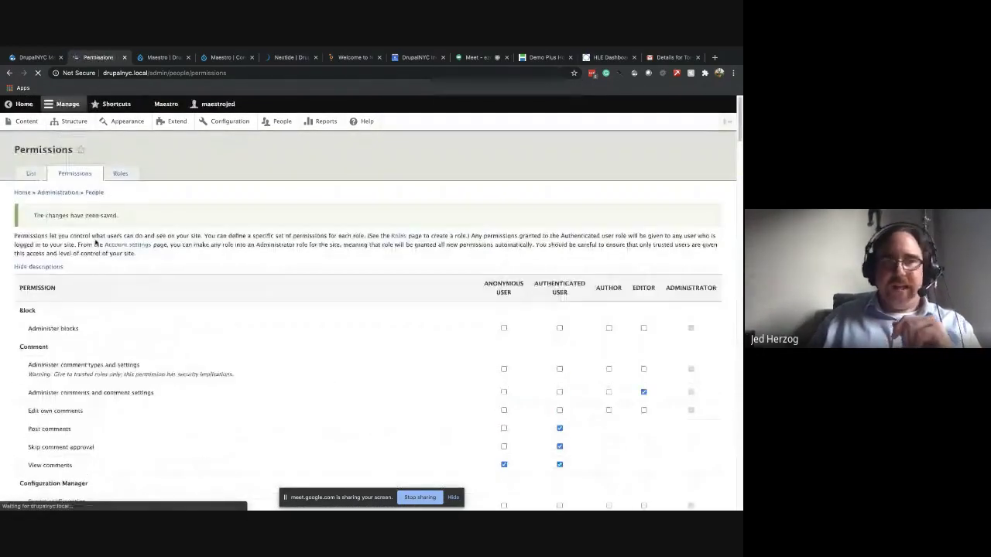
click(38, 60)
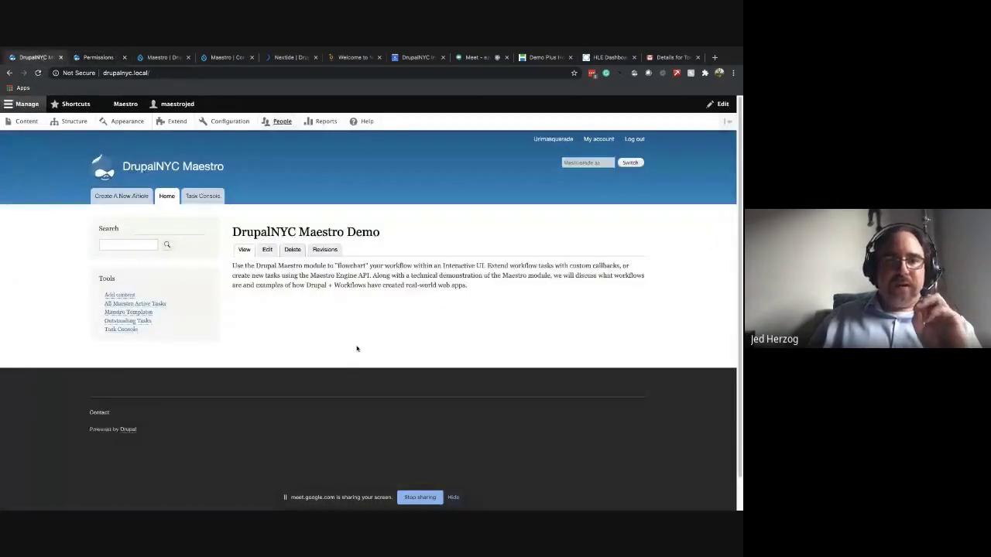
- Start a Content Moderation process via Create A New Article and begin choosing a masquerade user
key(alt+Tab)
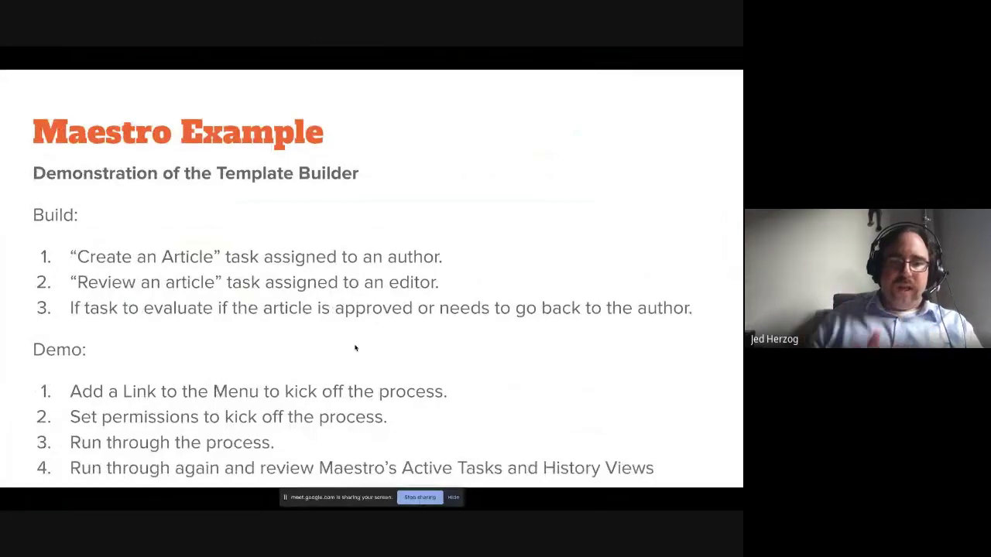
key(alt+Tab)
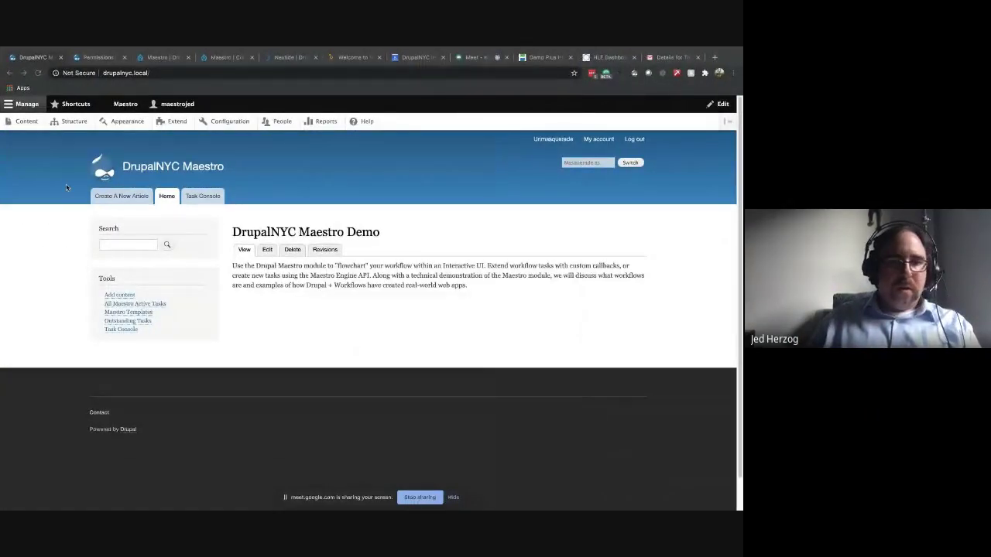
click(125, 198)
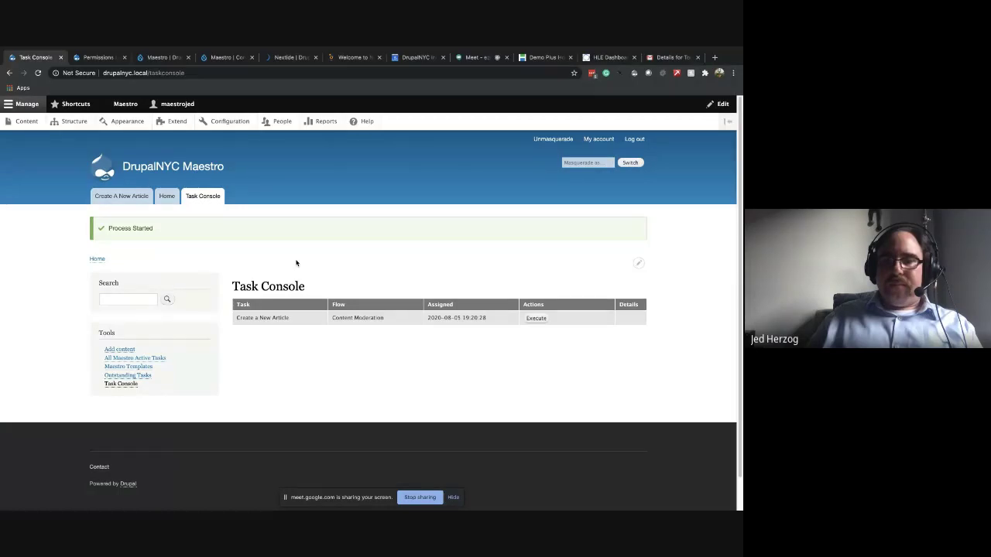
click(589, 163)
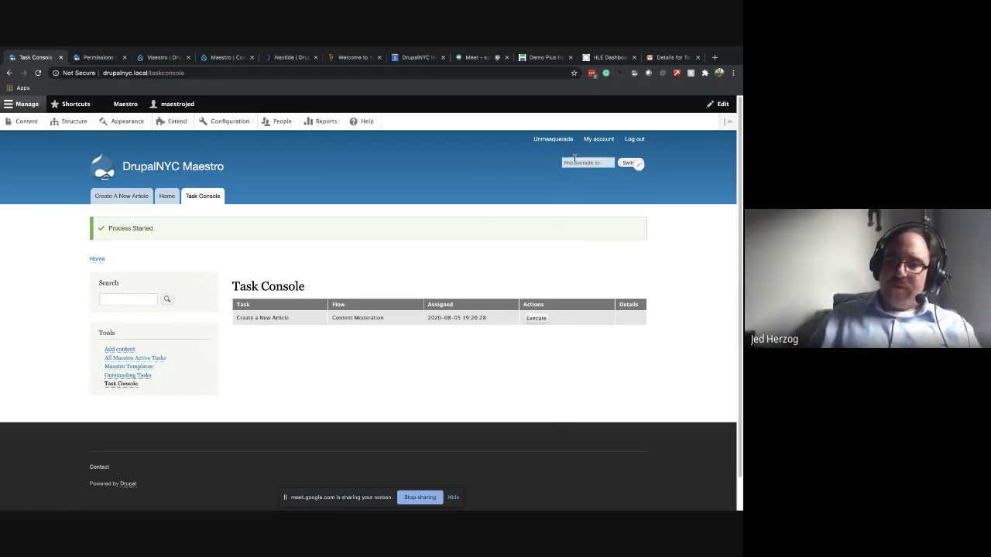
- Masquerade as the author account, start a new article workflow, and execute its Create task
click(573, 162)
text(a)
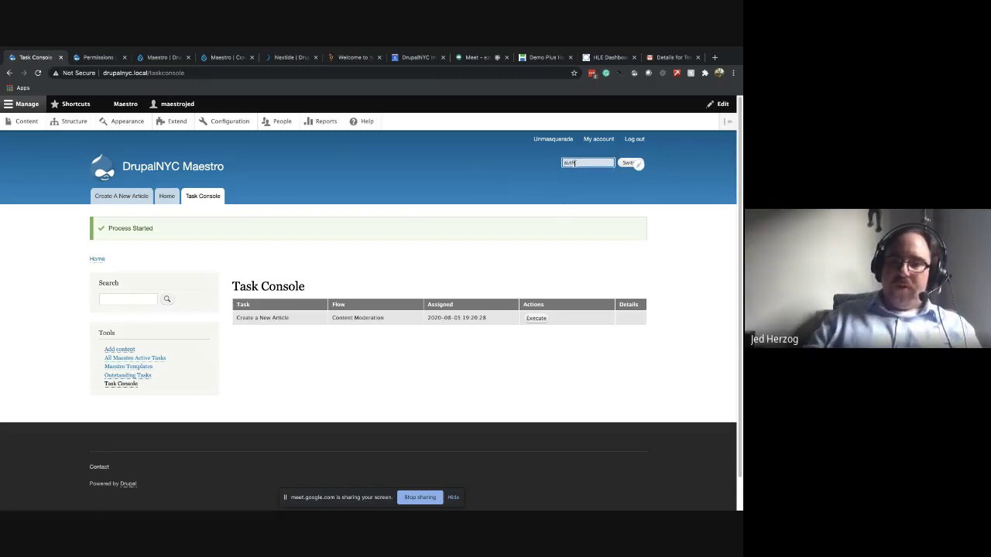
text(uth)
click(574, 173)
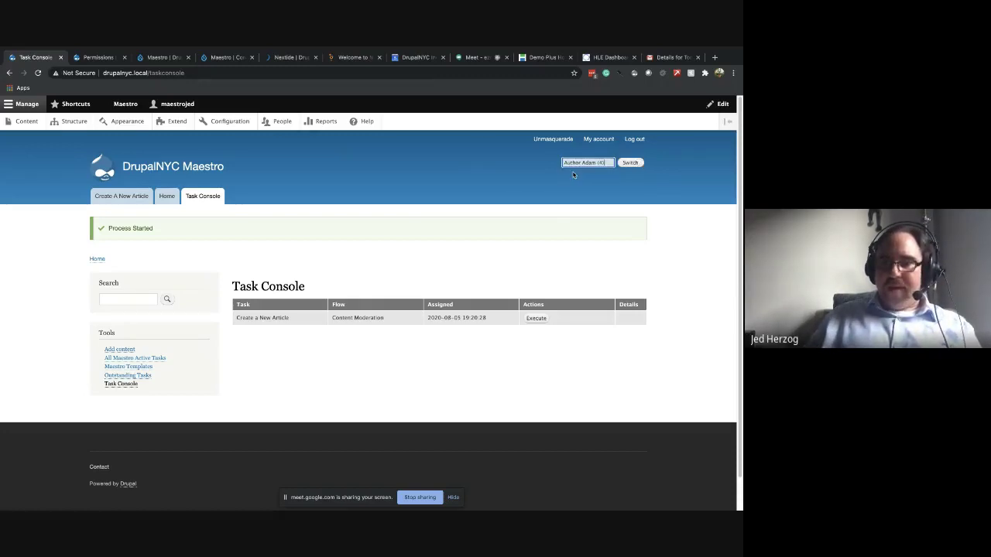
click(623, 163)
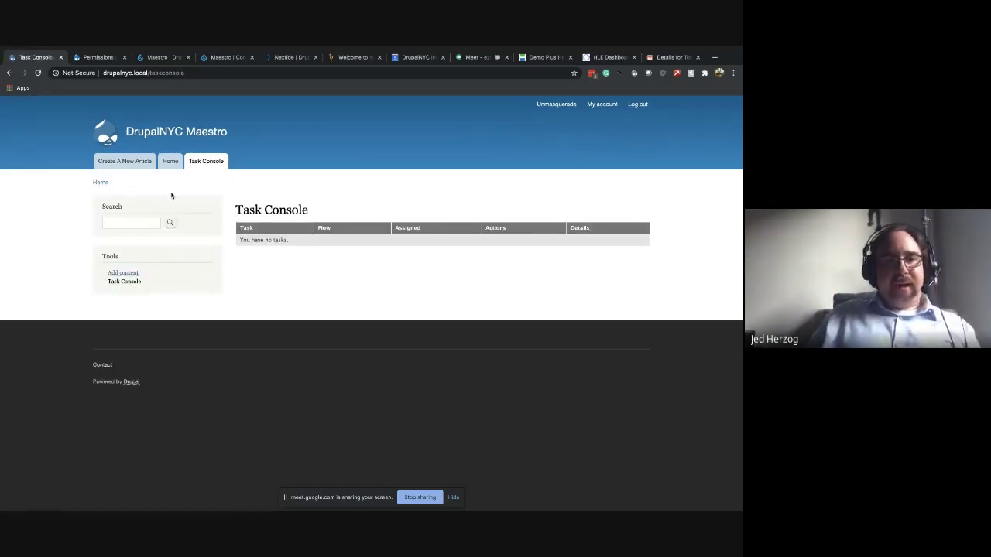
click(150, 167)
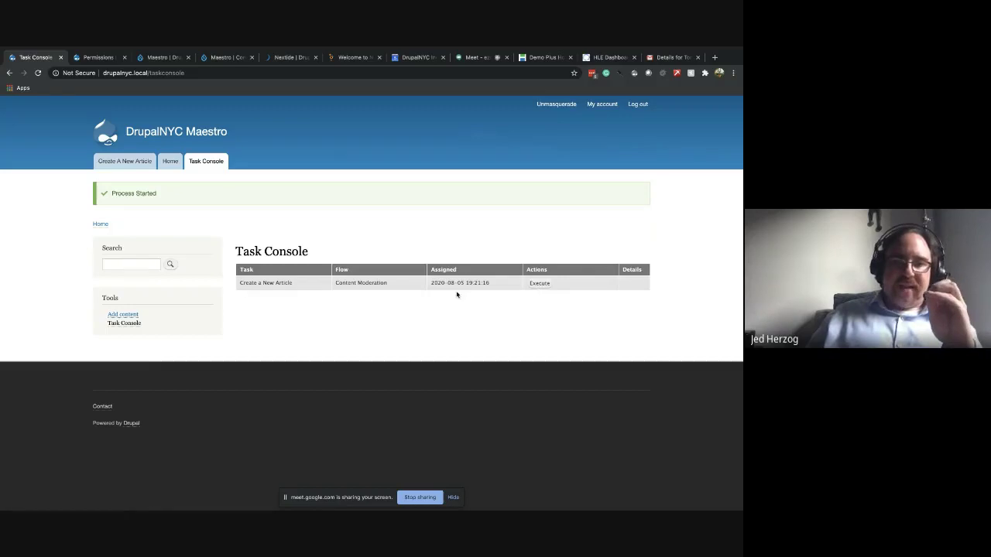
click(536, 284)
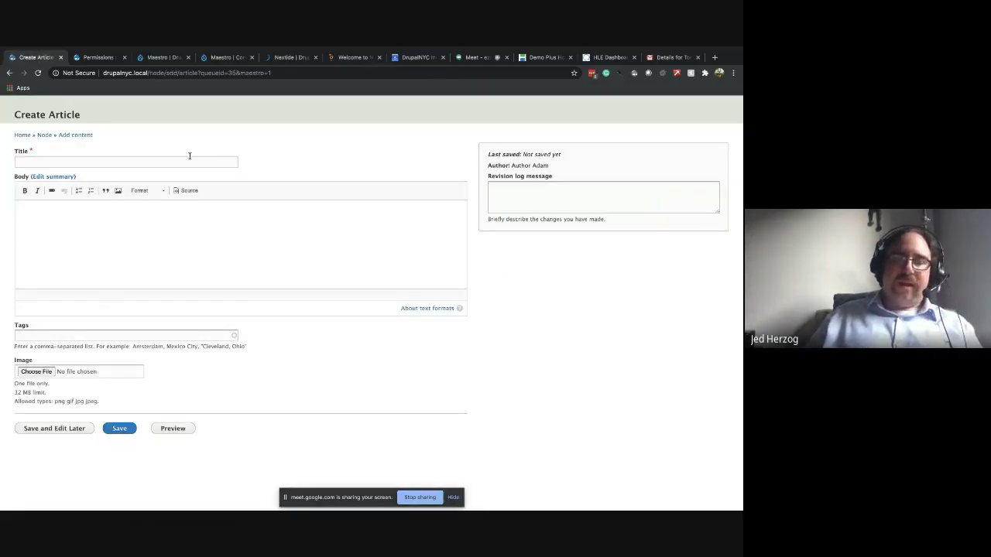
- Enter title 'My 1st Article' and body 'The body of my first article', then save
click(188, 156)
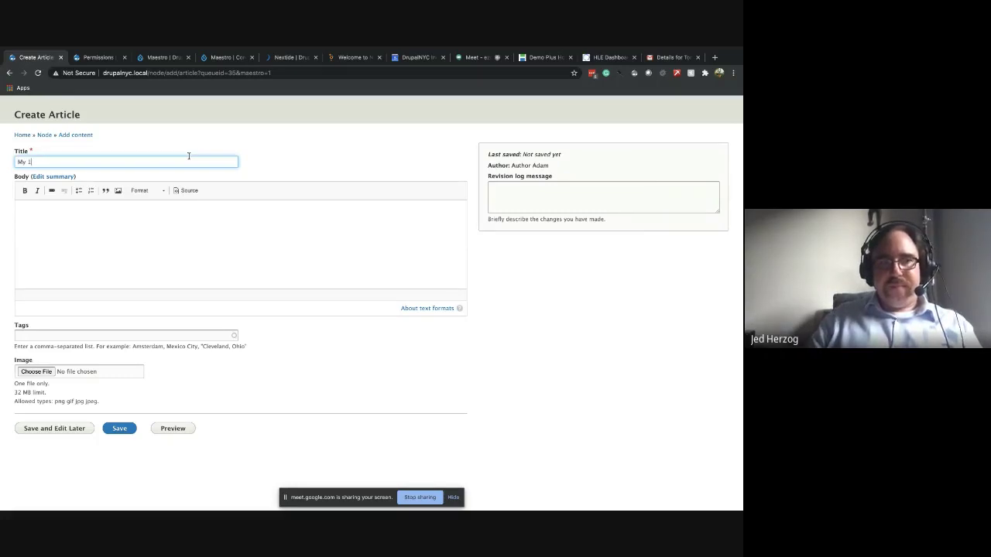
text(My 1st Article)
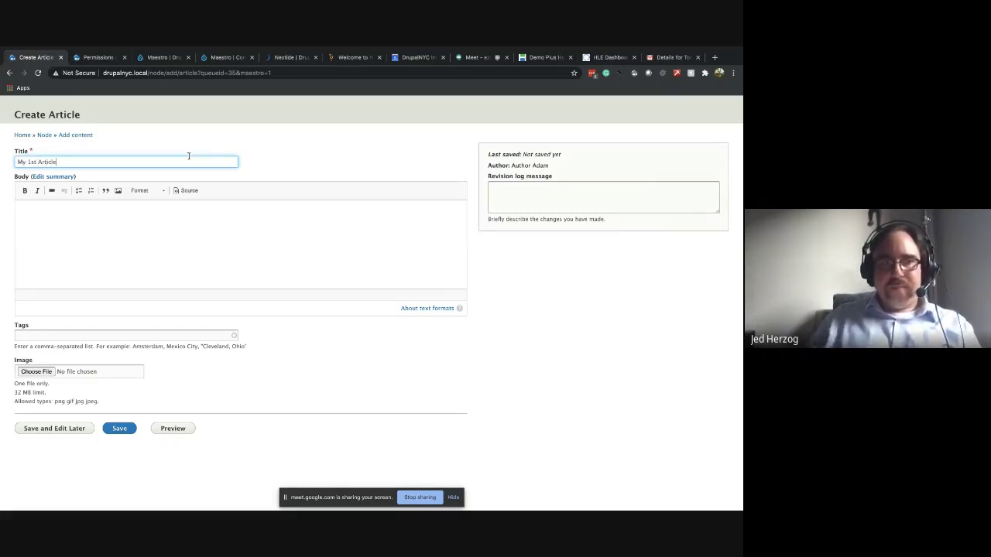
click(129, 265)
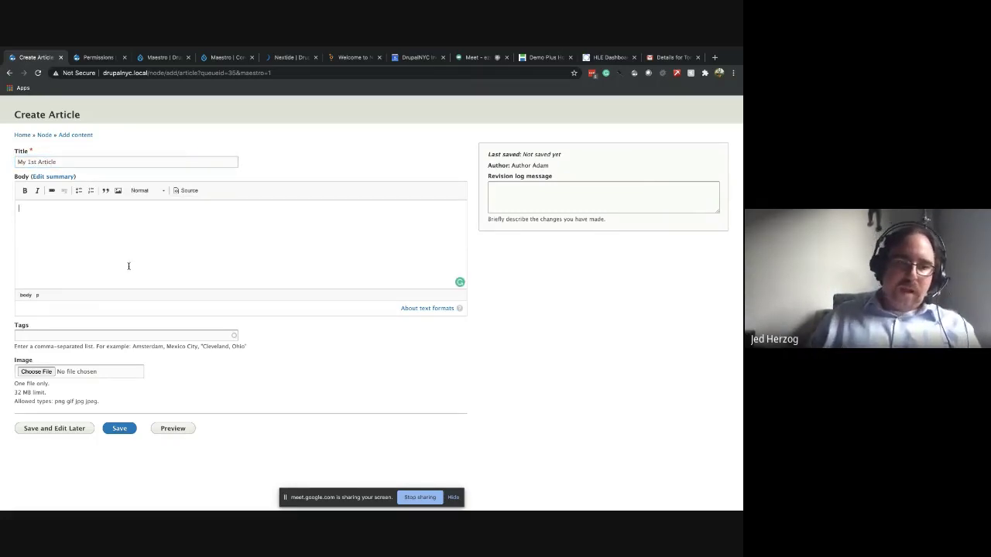
text(The body of)
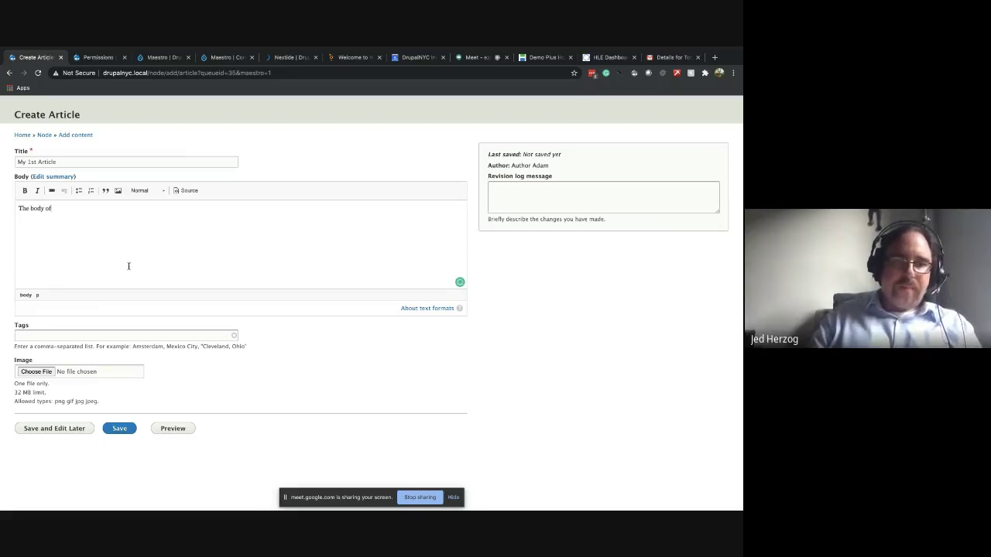
text( my first artic)
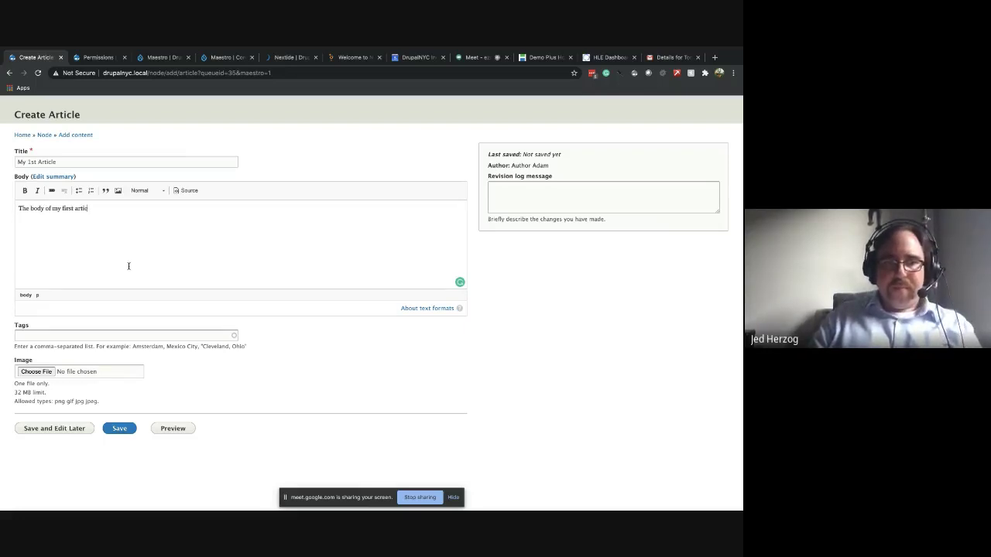
text(le)
click(118, 431)
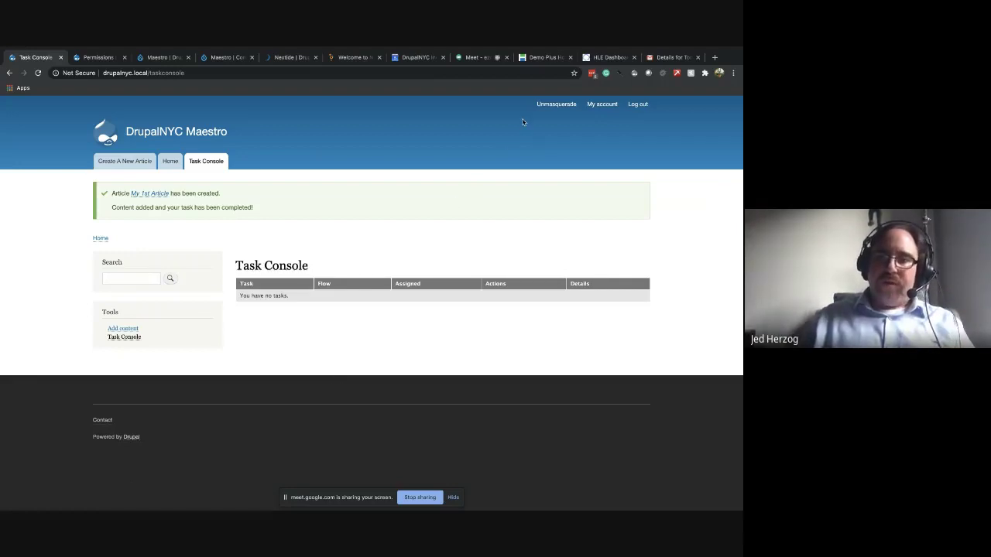
click(543, 105)
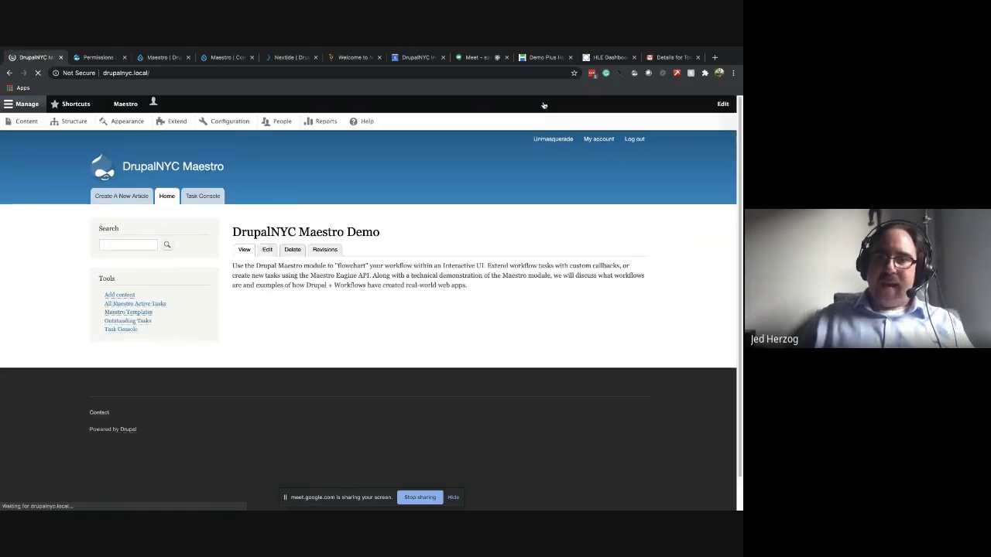
- Masquerade as the editor account
click(574, 164)
text(ed)
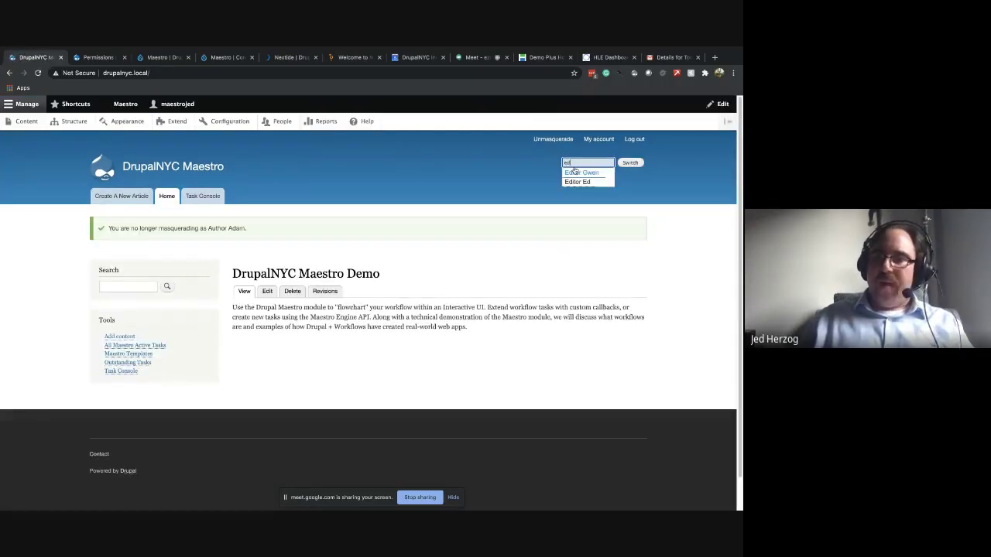
click(575, 171)
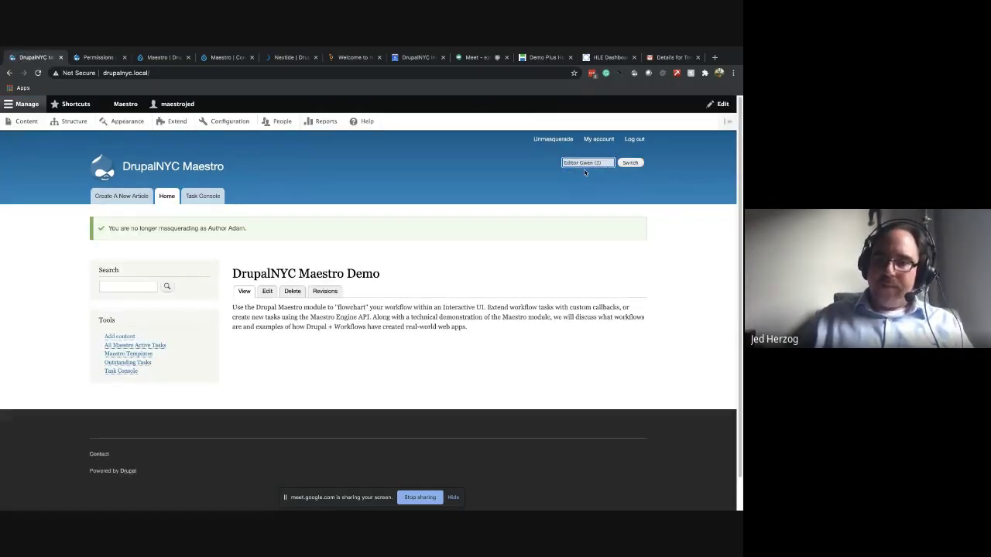
click(625, 163)
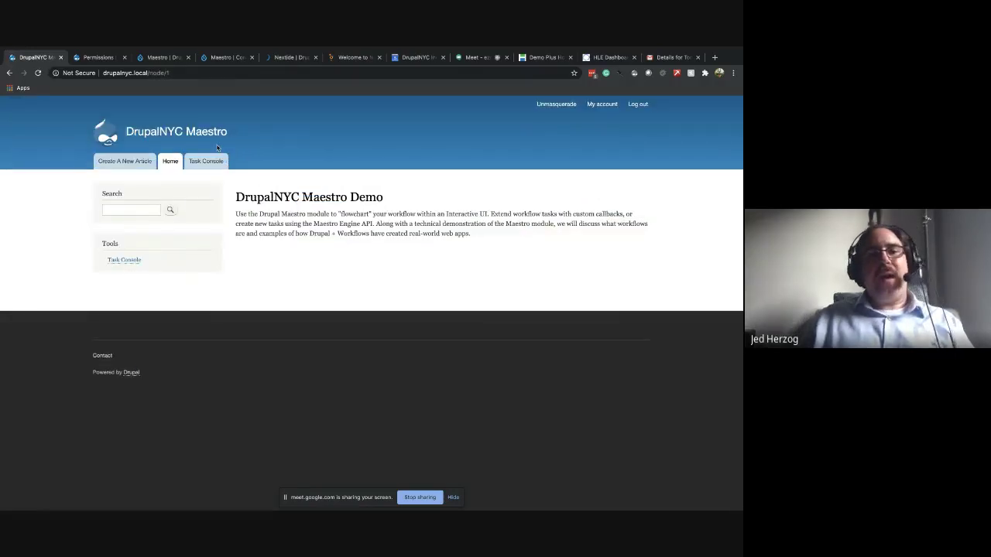
- Open the Review Article task for 'My 1st Article' and reject it
click(206, 161)
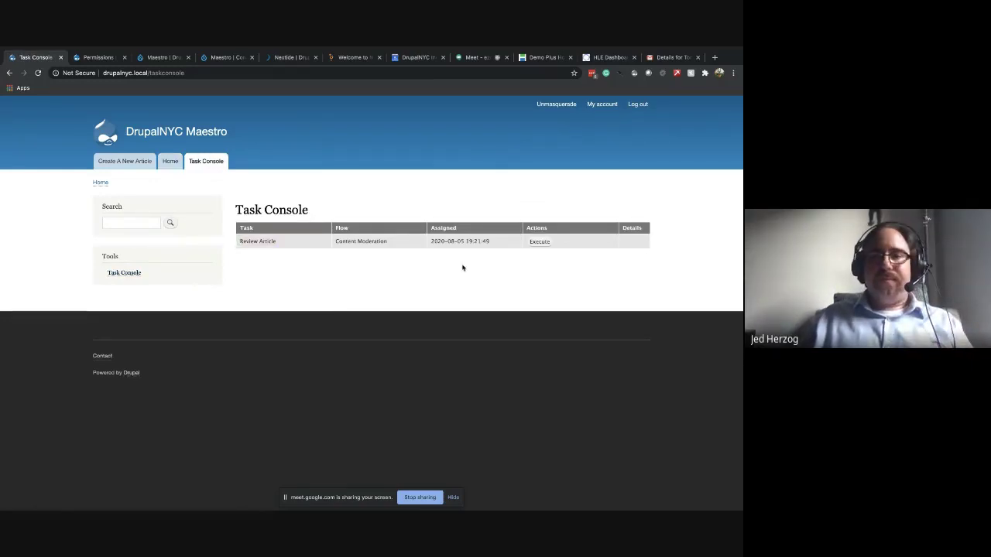
click(539, 241)
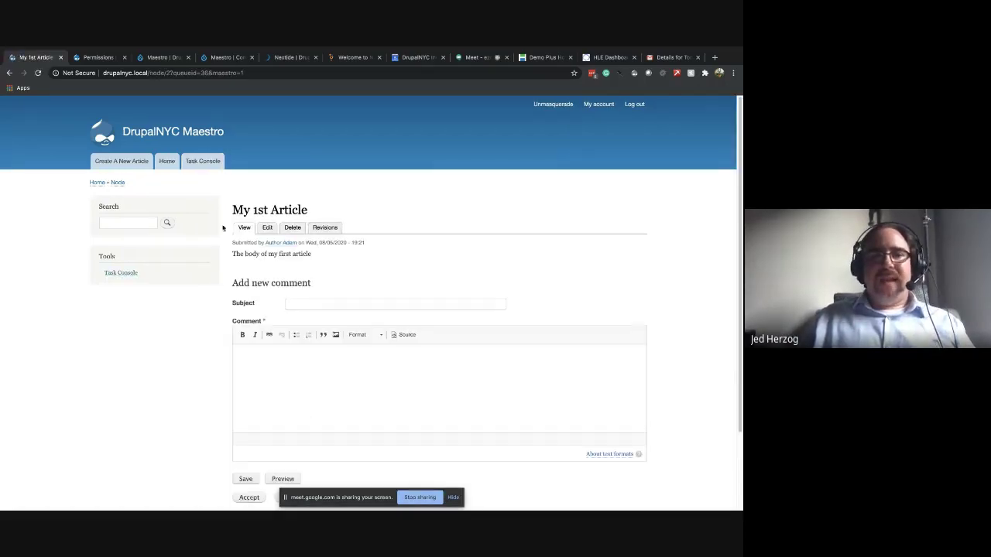
drag(231, 212, 351, 212)
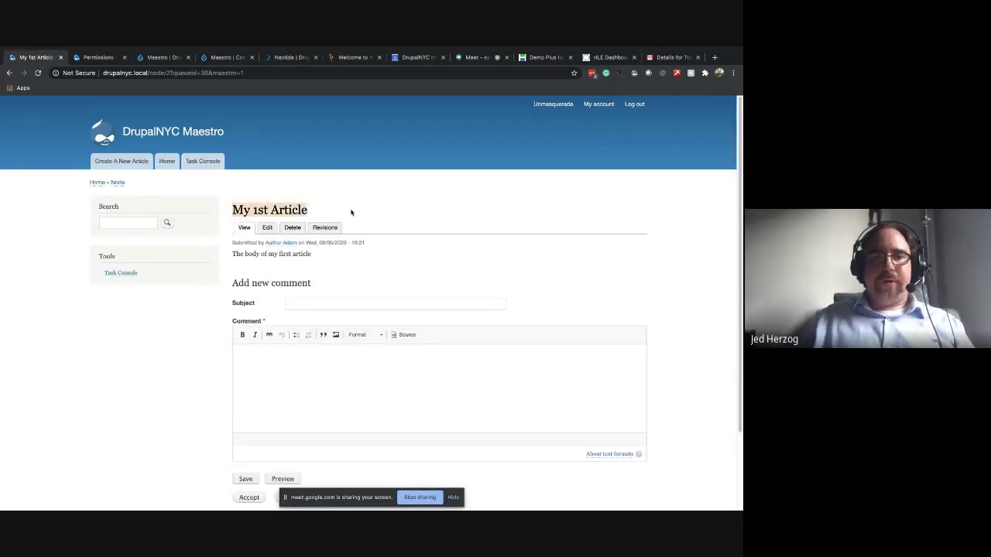
triple_click(304, 255)
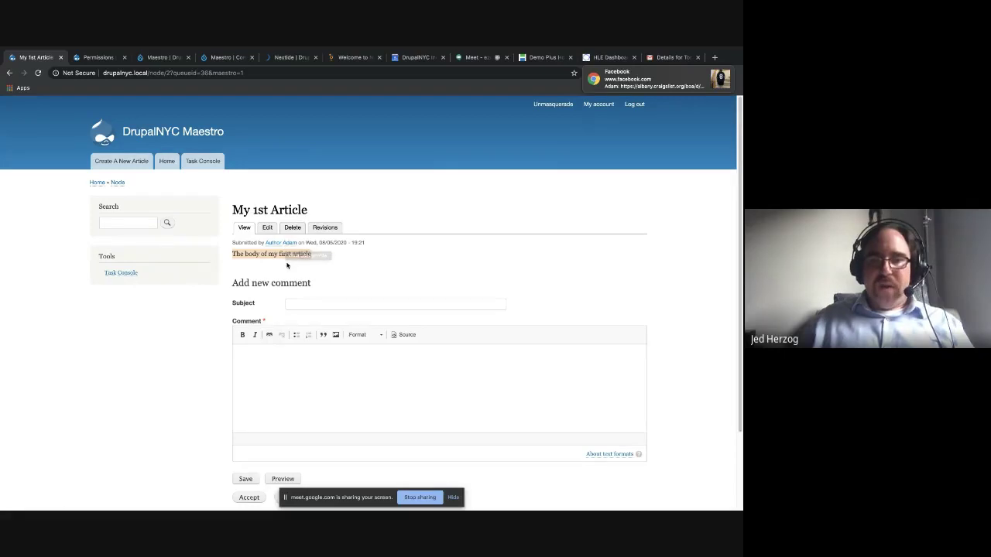
scroll(286, 263, down, 2)
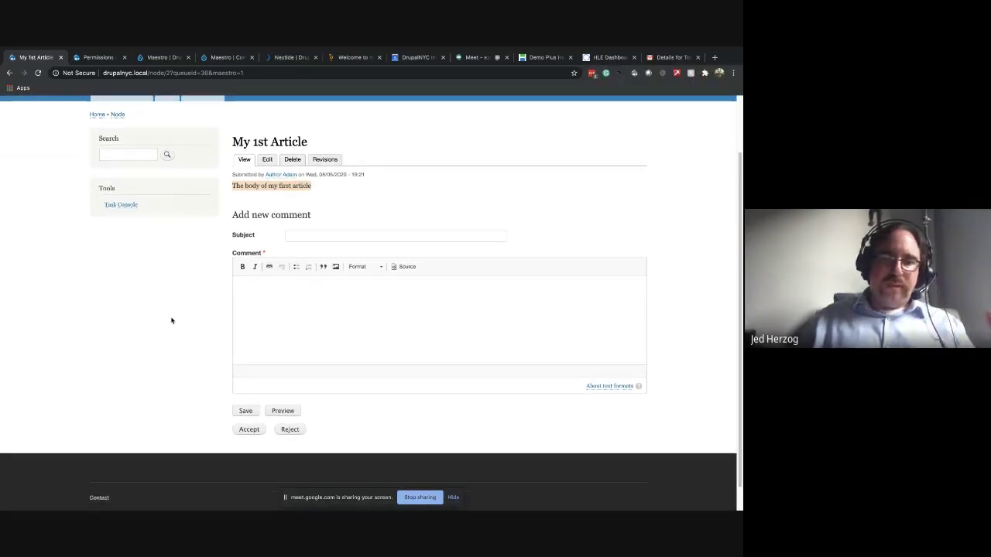
click(287, 432)
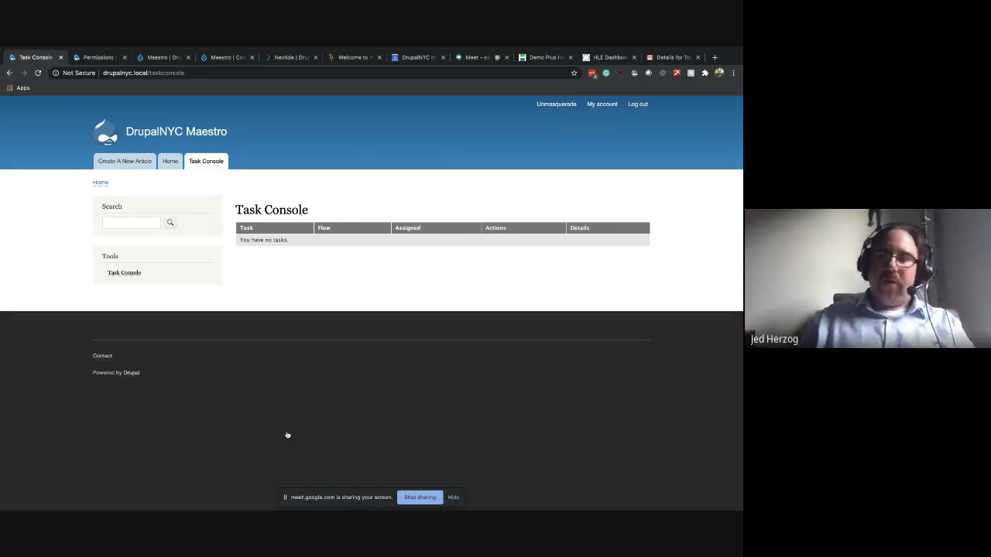
- Stop impersonating the editor and masquerade as the author account instead
click(564, 111)
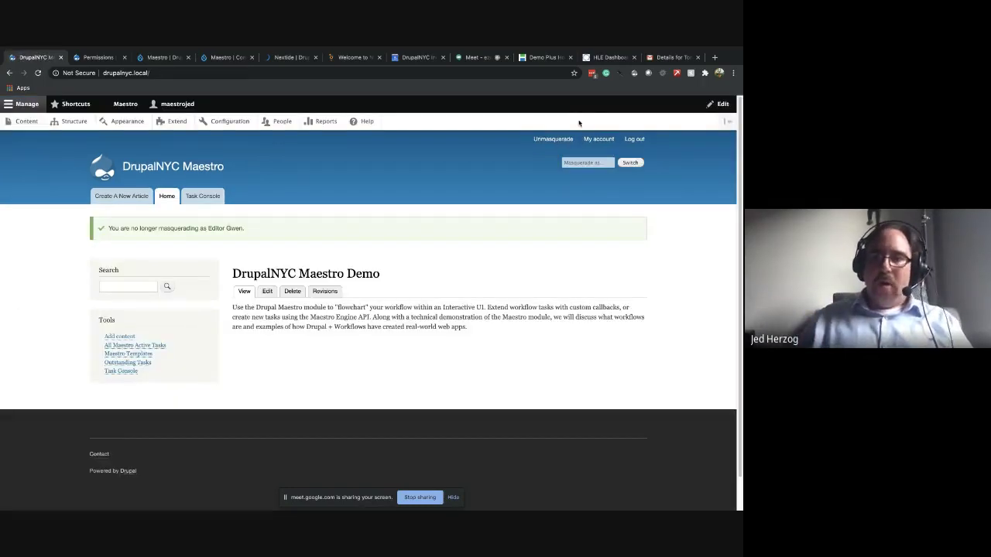
click(586, 161)
text(a)
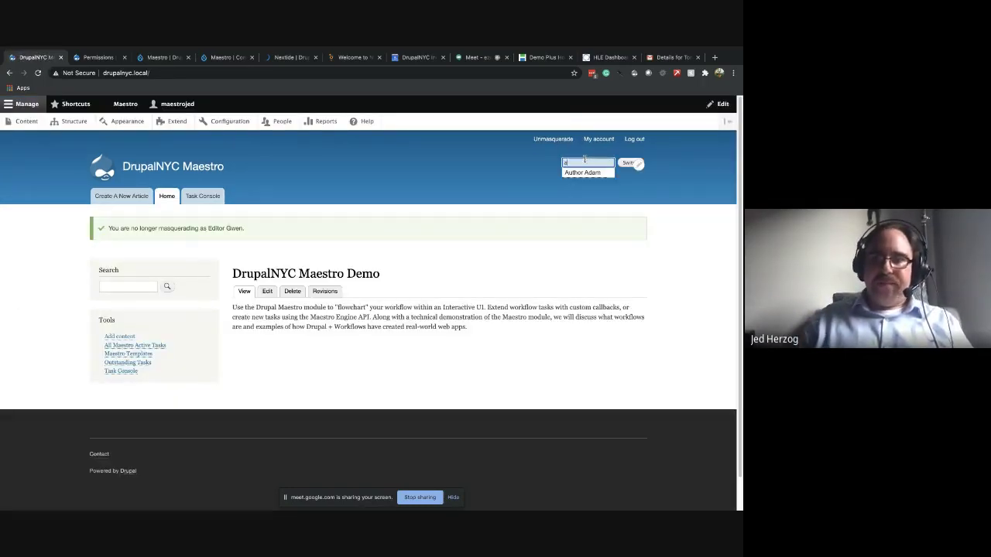
click(582, 173)
click(623, 163)
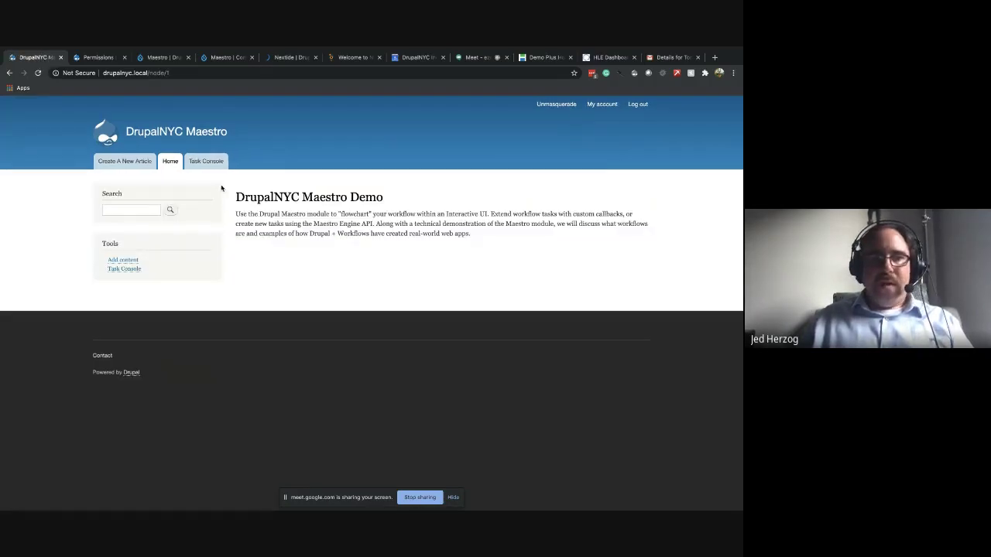
- Resave My 1st Article from the author's Create a New Article task, then unmasquerade
click(210, 163)
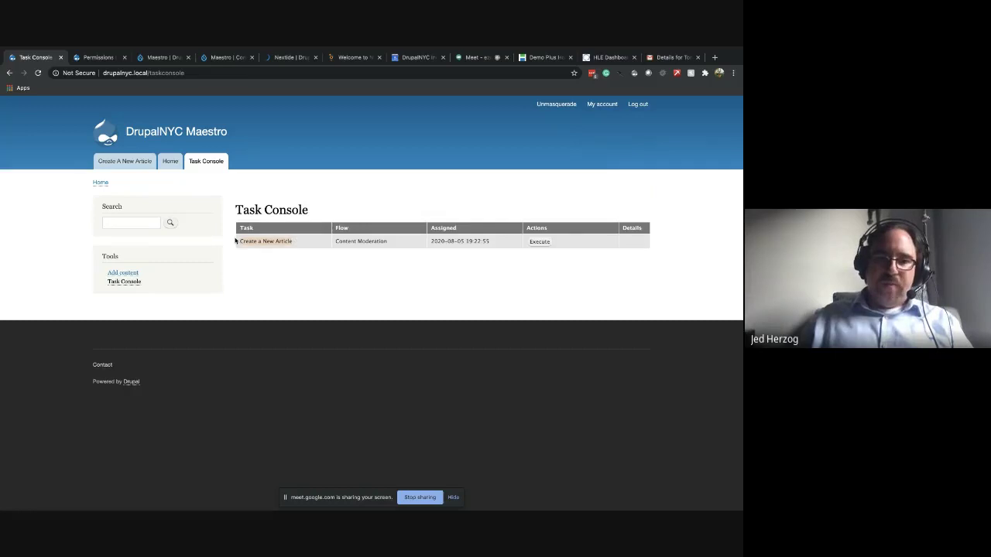
click(536, 243)
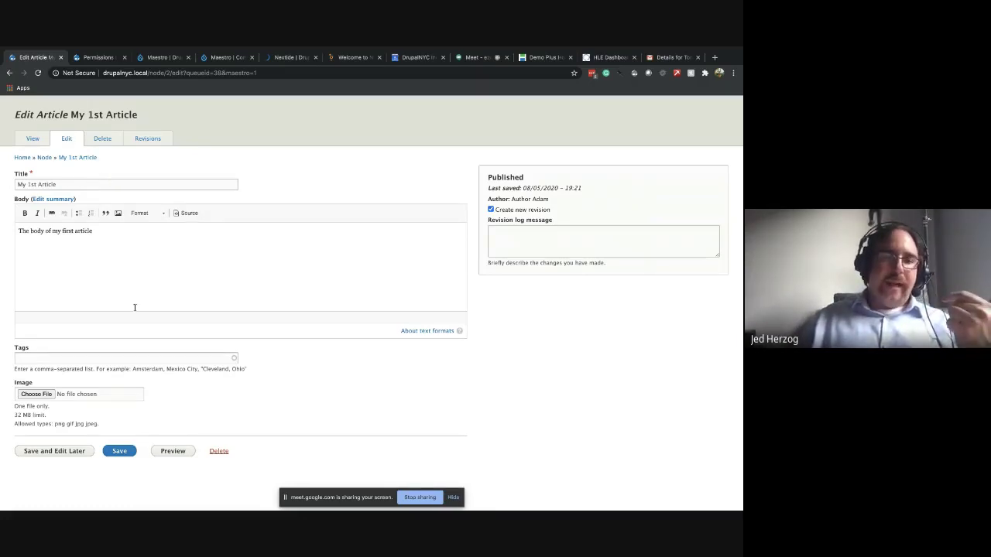
click(123, 452)
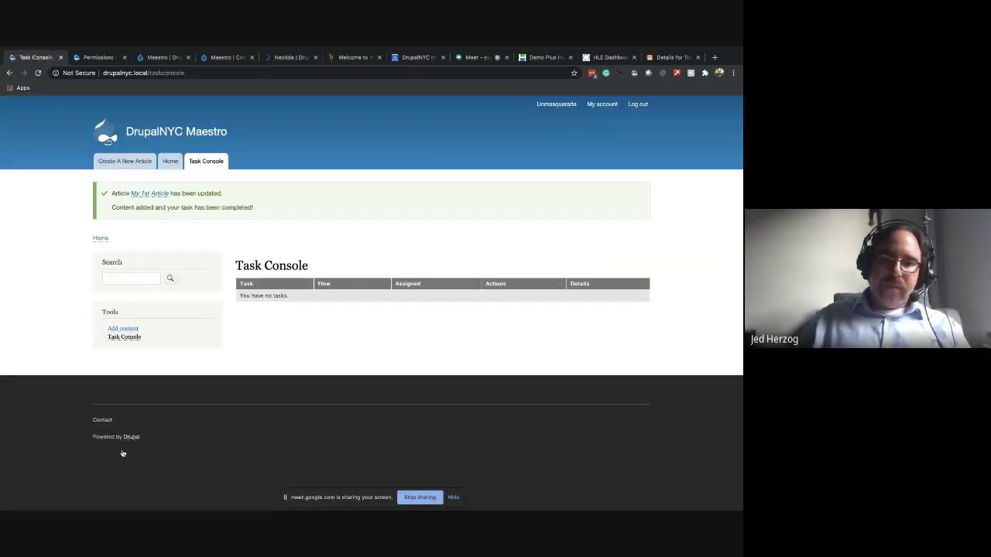
click(555, 105)
- As the editor, accept the revised article through the Review Article task
click(574, 162)
text(e)
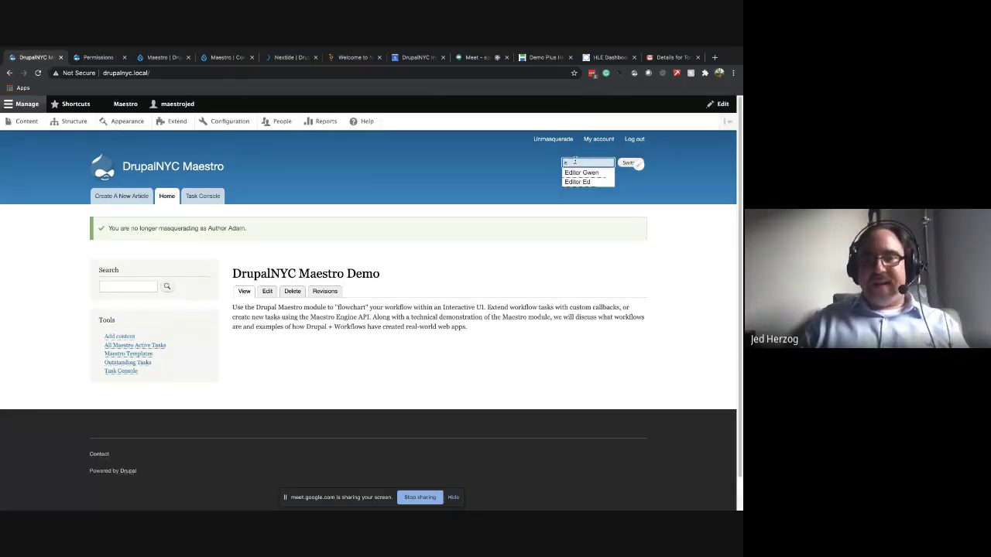
click(581, 173)
click(627, 164)
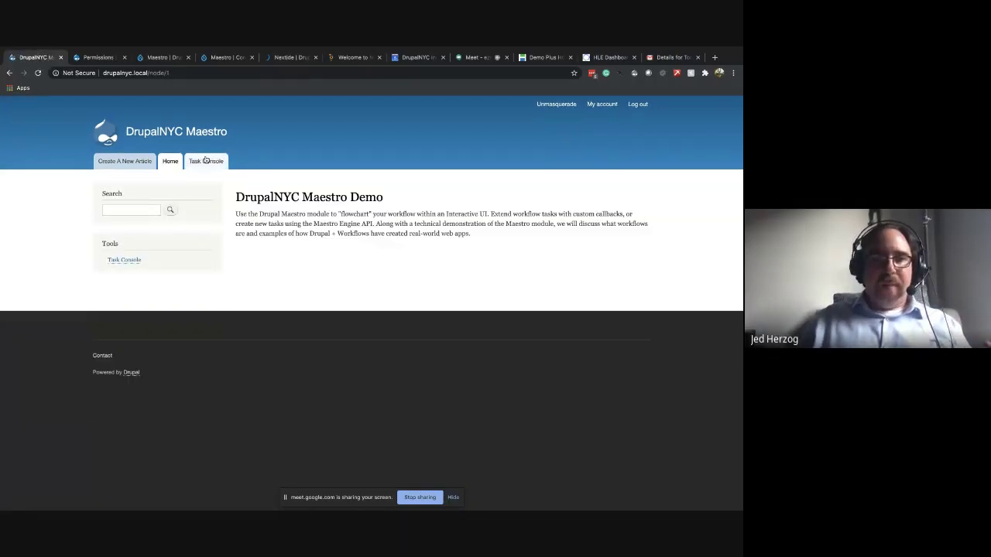
click(205, 160)
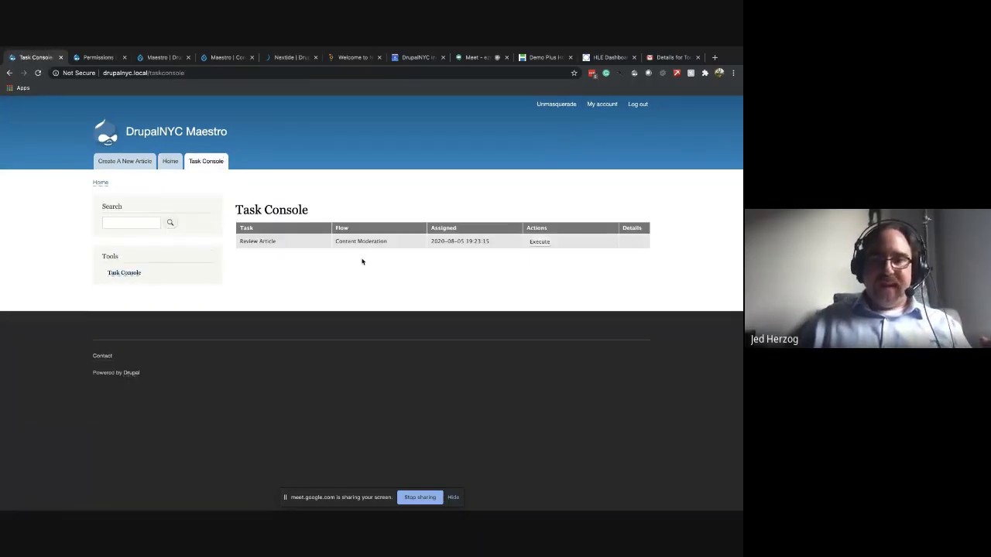
click(539, 242)
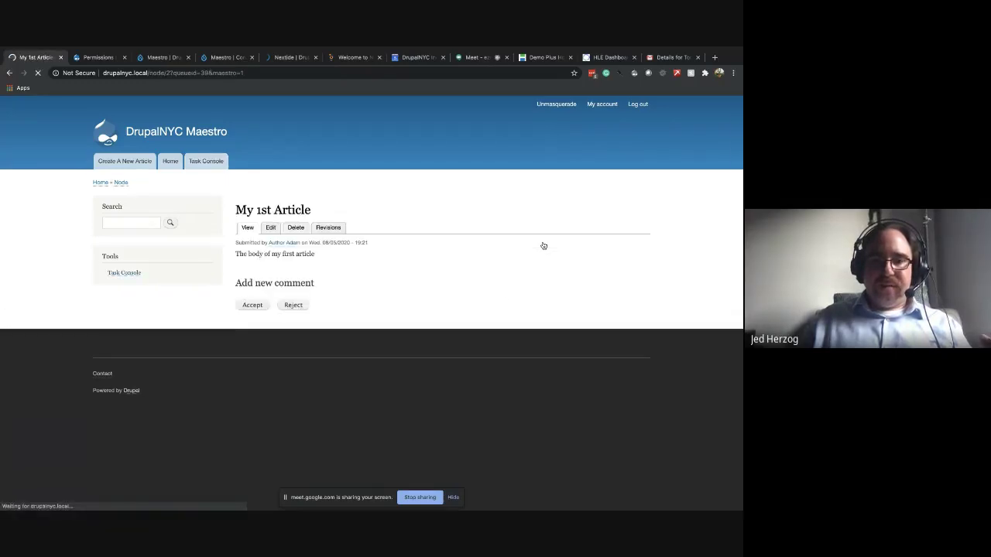
scroll(544, 245, down, 3)
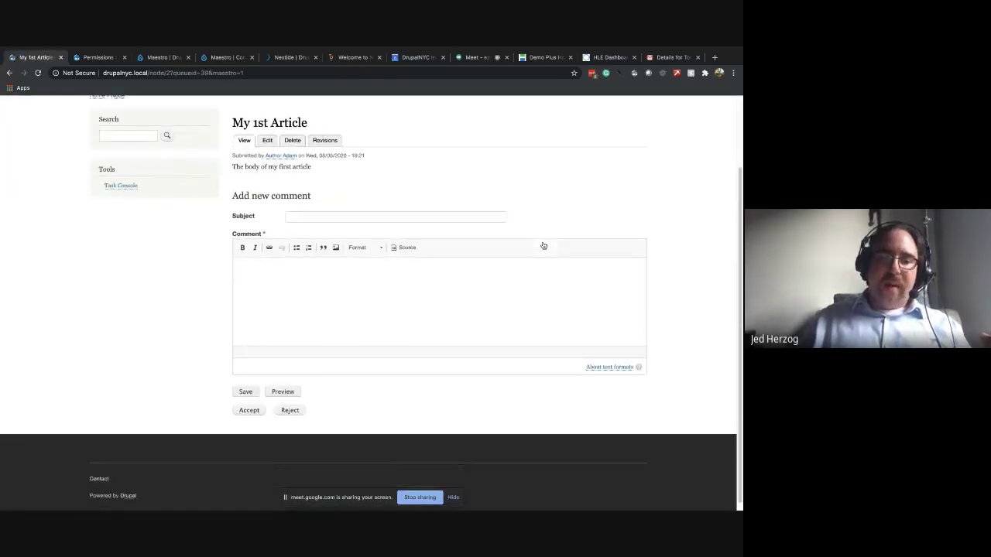
click(242, 415)
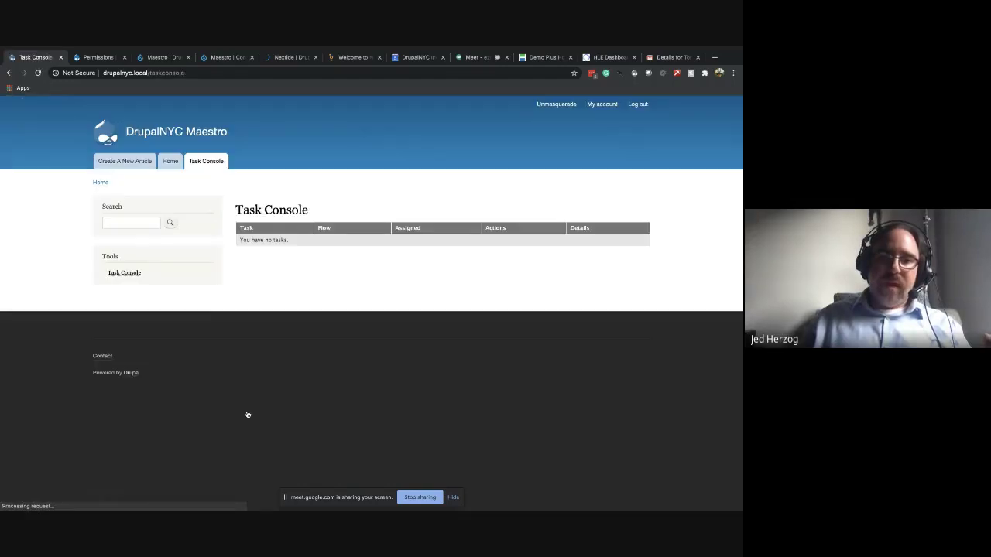
- Masquerade as the author again and confirm its Task Console shows no tasks
click(553, 106)
click(586, 162)
text(a)
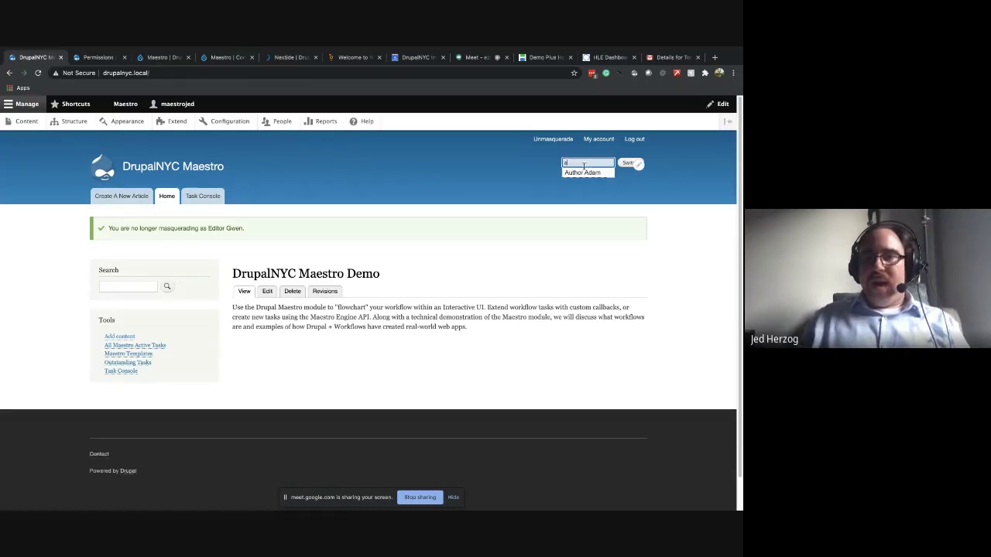
click(582, 173)
click(630, 162)
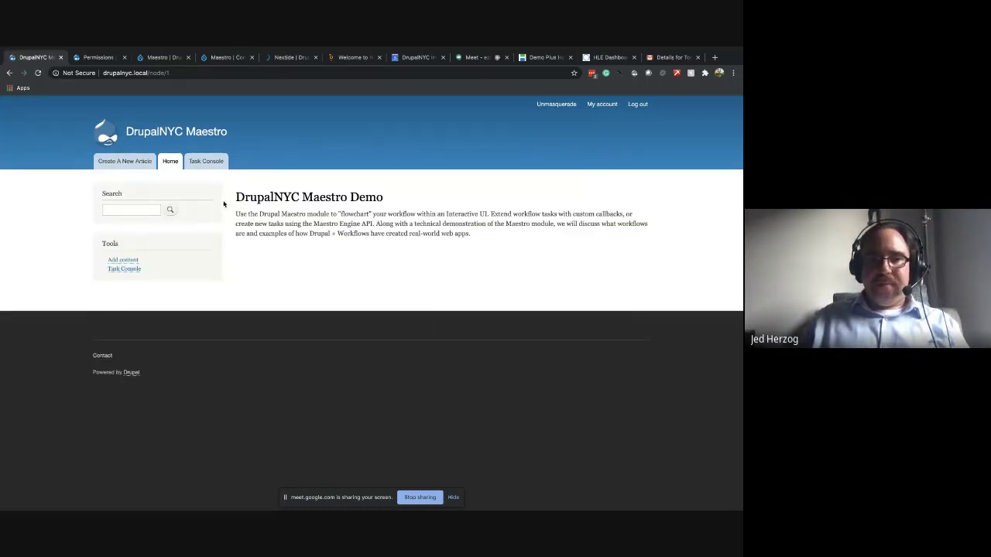
click(213, 162)
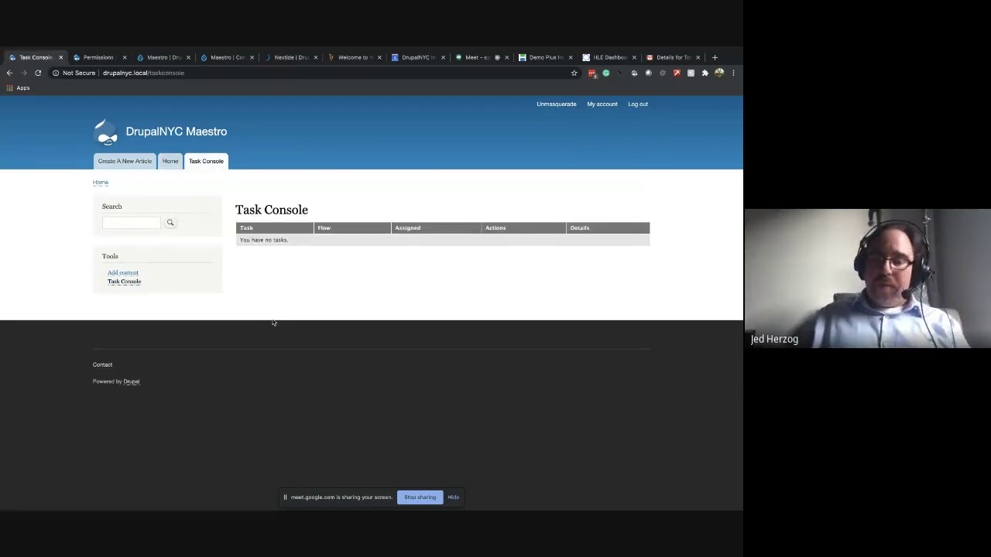
key(ctrl+Left)
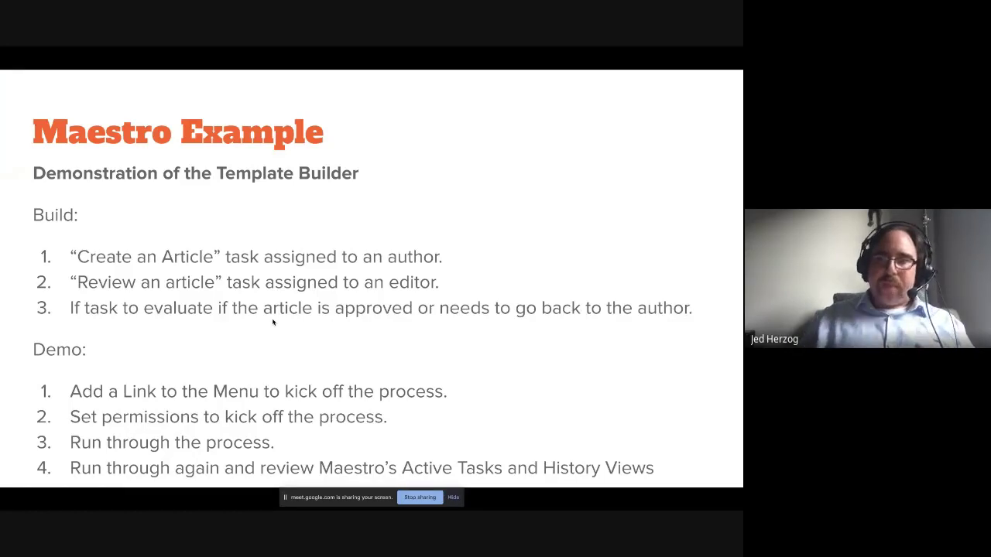
- Back in the site, end the author impersonation and show the Maestro admin links
key(ctrl+Right)
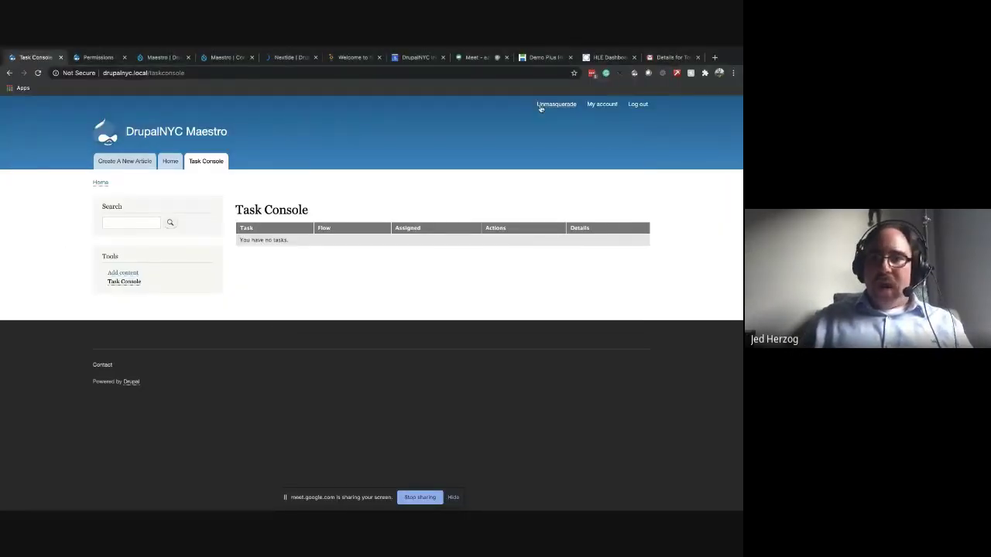
click(540, 106)
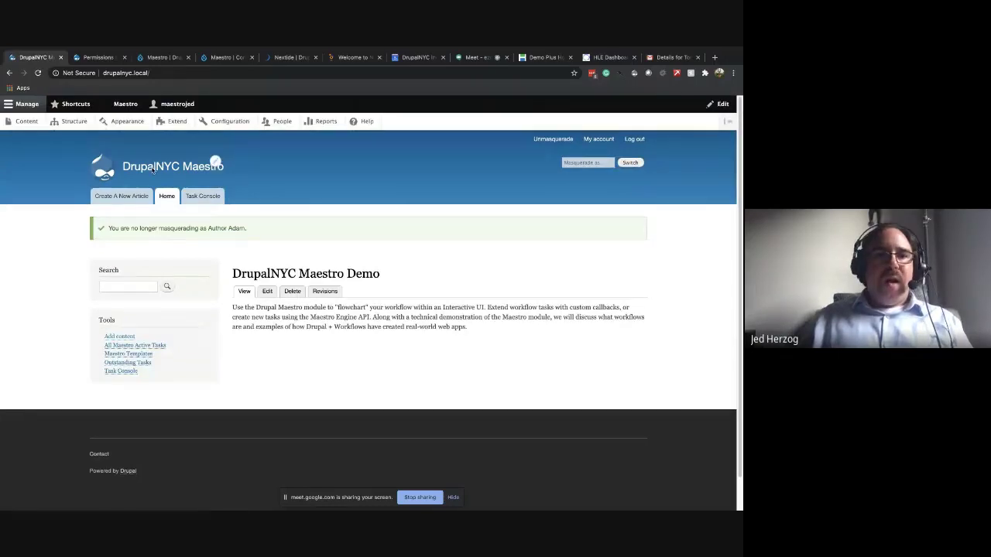
click(126, 104)
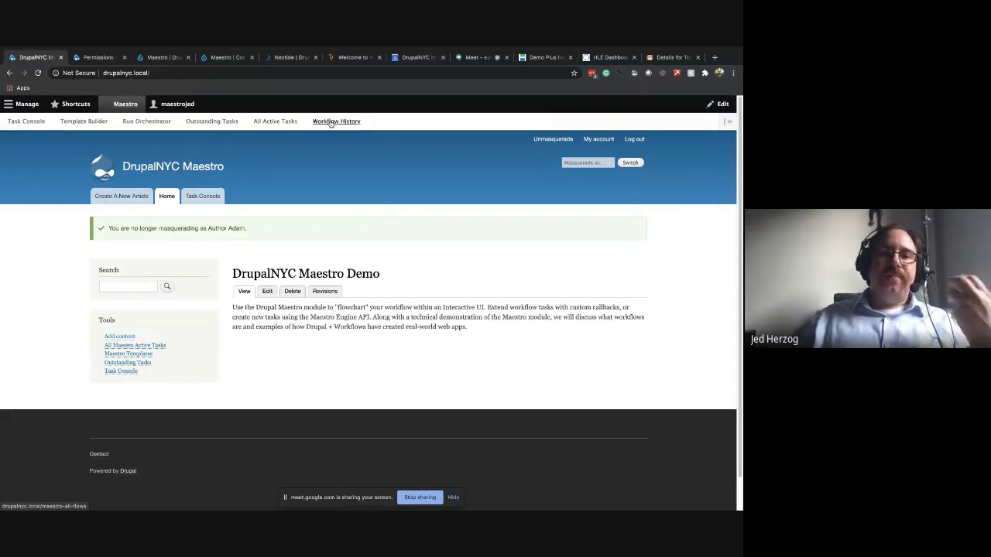
- Go from All Active Tasks to Workflow History and locate process 6's completion date
click(272, 123)
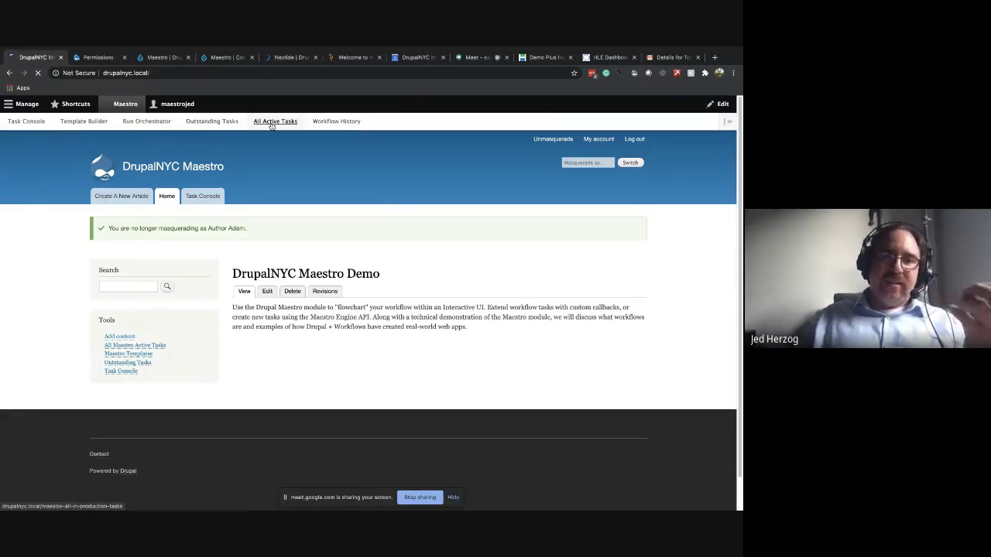
scroll(346, 227, down, 2)
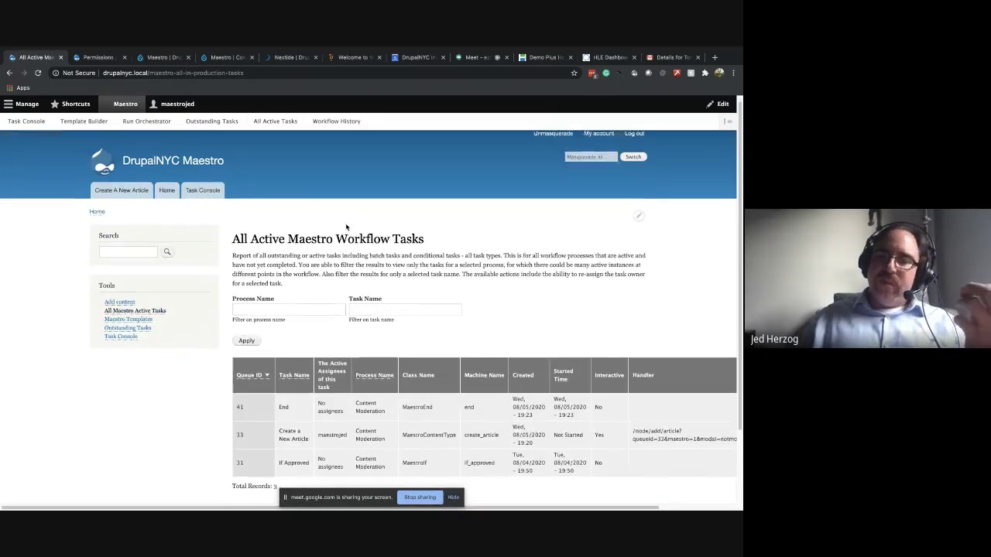
click(328, 124)
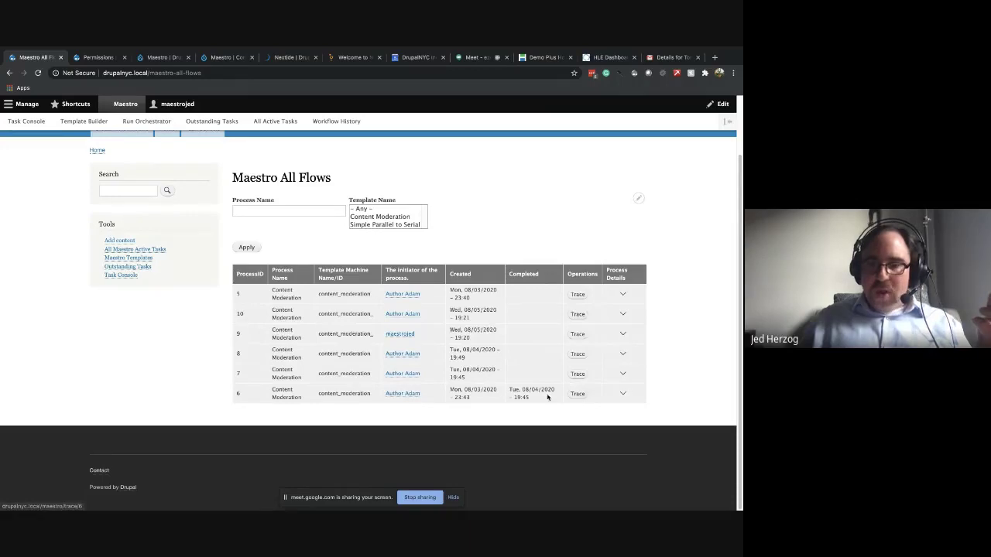
drag(510, 388, 535, 402)
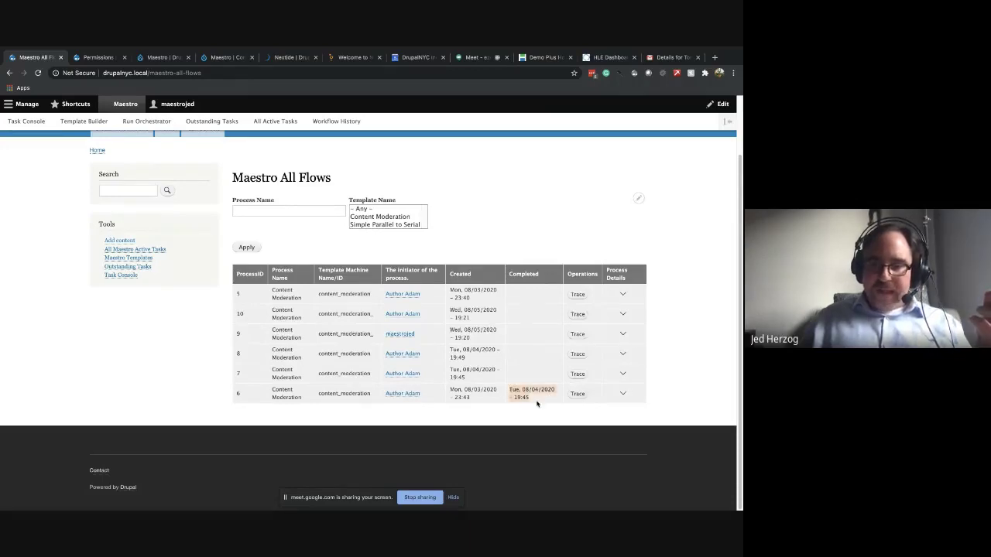
- Read through process 6's trace, then return to the All Active Tasks list
click(579, 394)
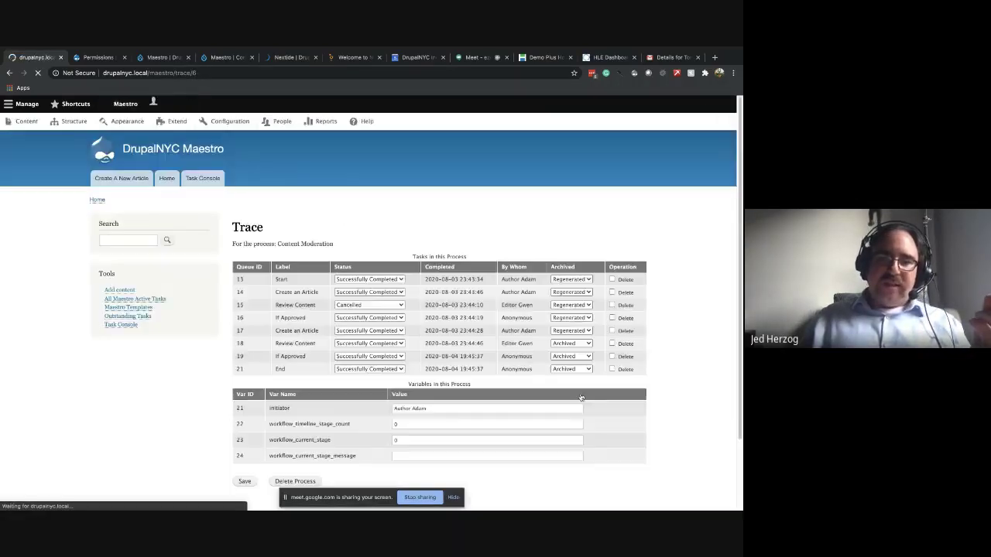
scroll(581, 397, down, 2)
scroll(581, 397, down, 1)
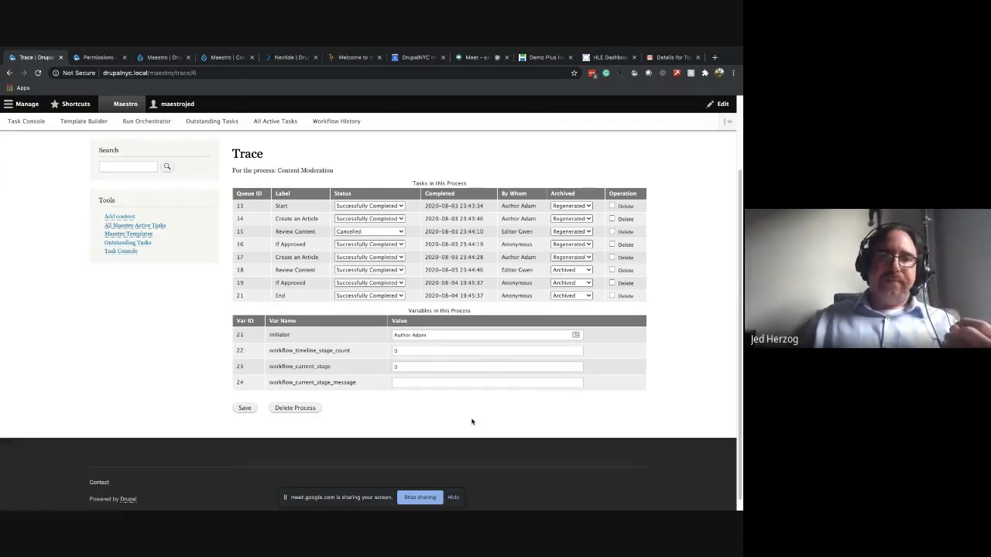
scroll(472, 422, up, 1)
click(284, 123)
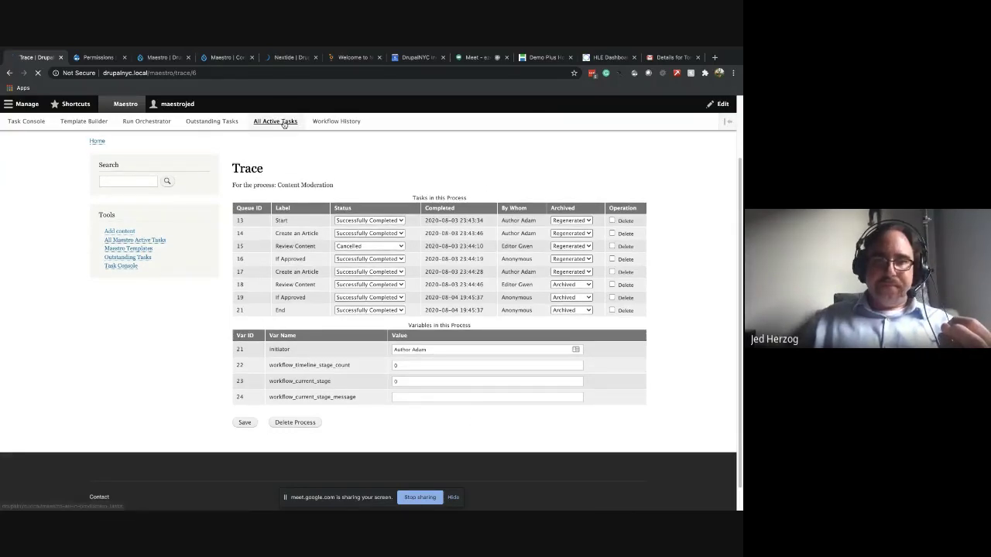
scroll(355, 224, down, 1)
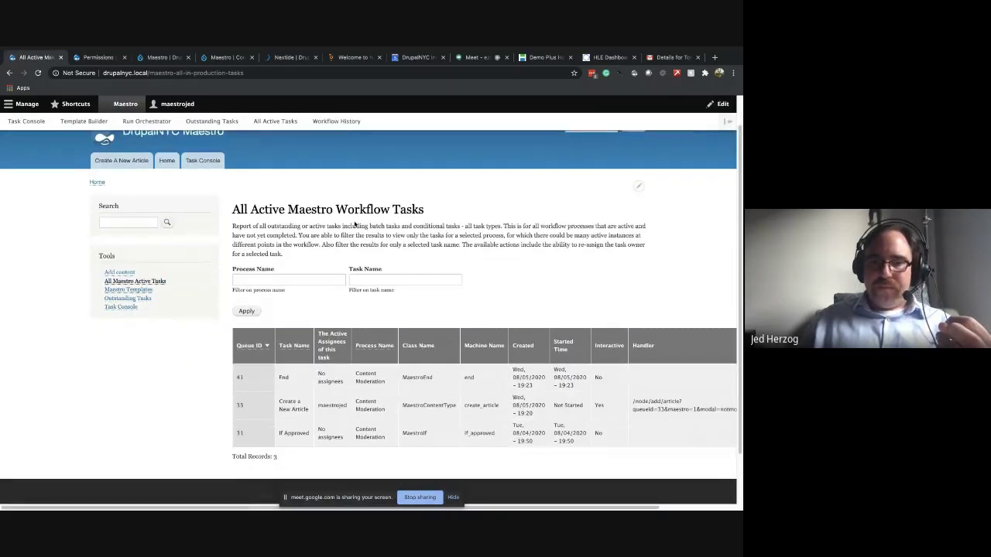
- Open Template Builder, then display the Maestro Example slide after a glance at the next slide
click(63, 124)
key(ctrl+Left)
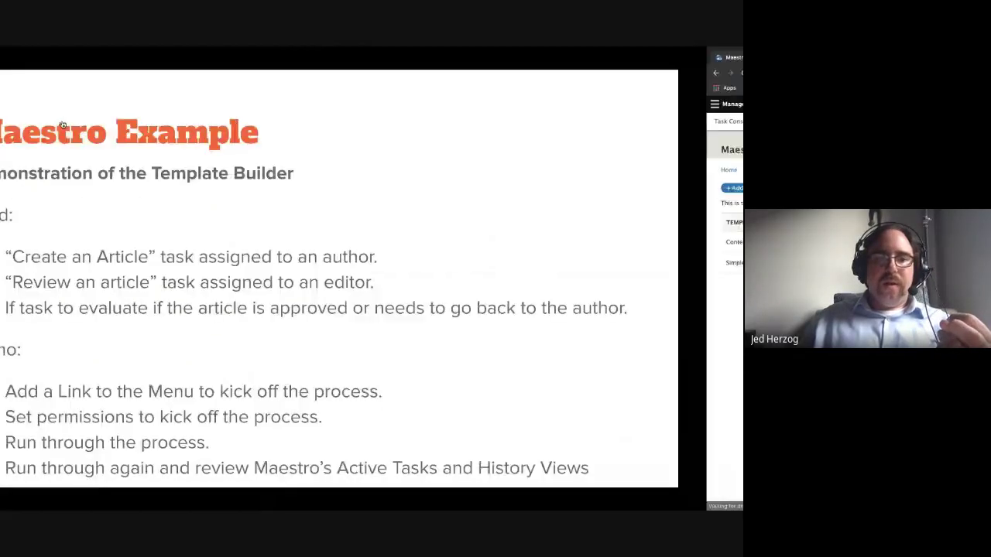
key(Right)
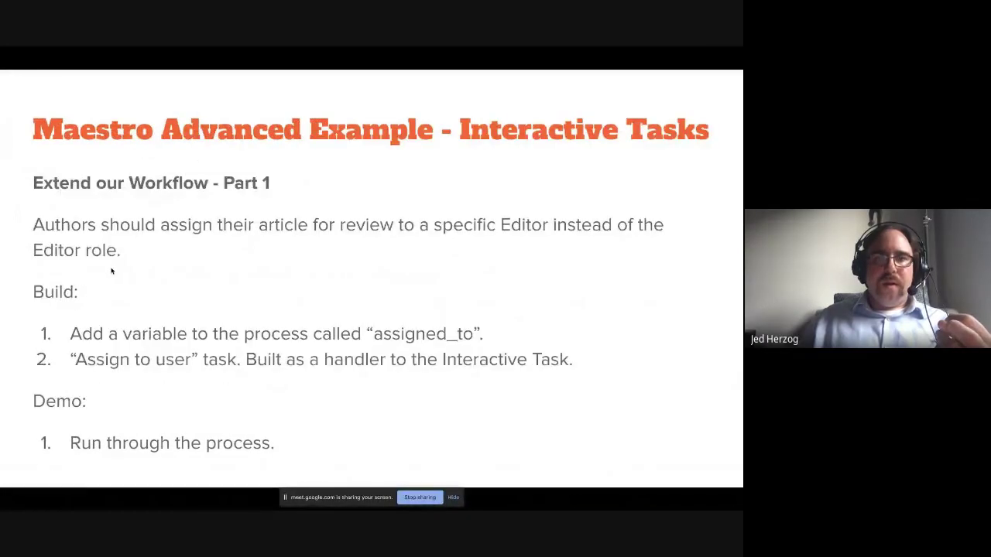
key(Left)
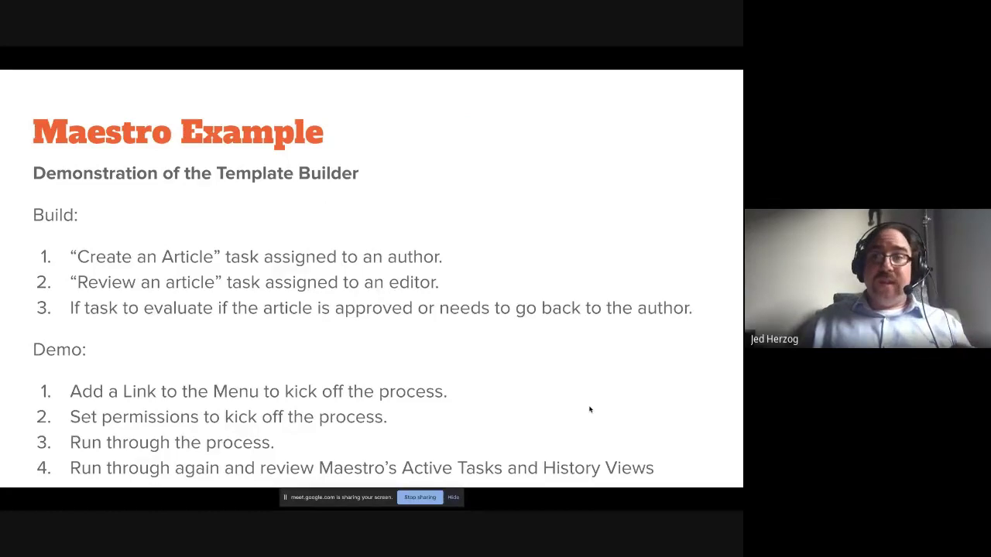
key(ctrl+Right)
key(ctrl+Left)
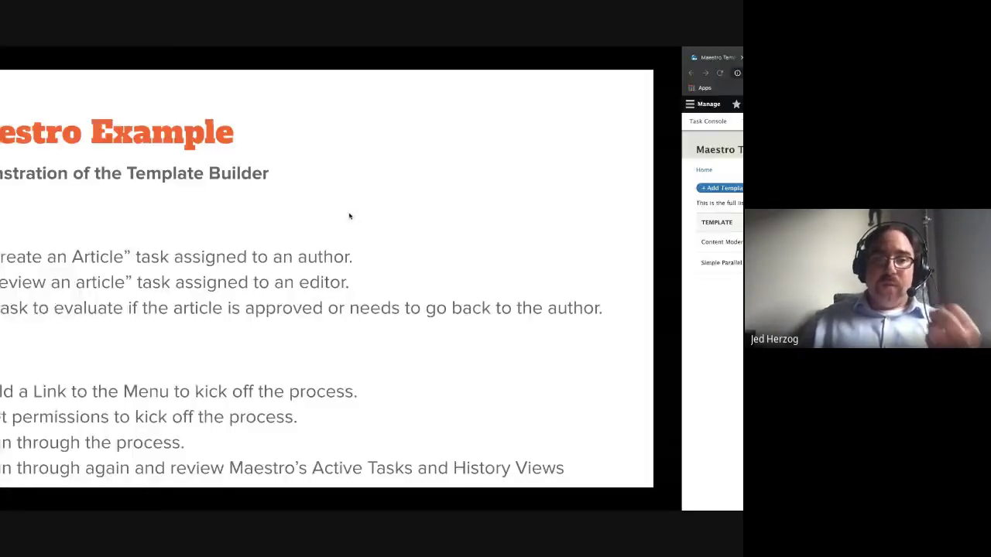
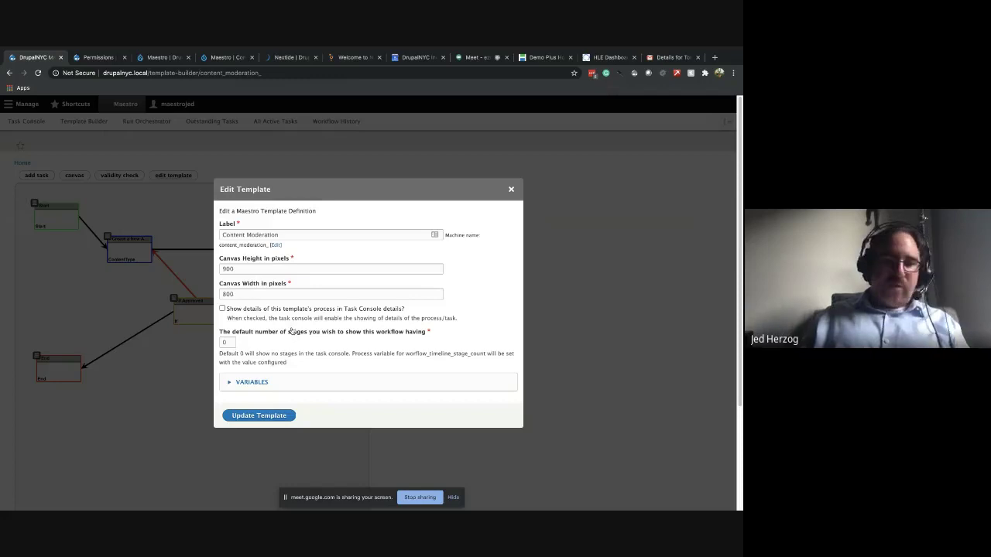
- Under VARIABLES, create a process variable named assigned_to and update the Content Moderation template
scroll(288, 331, down, 1)
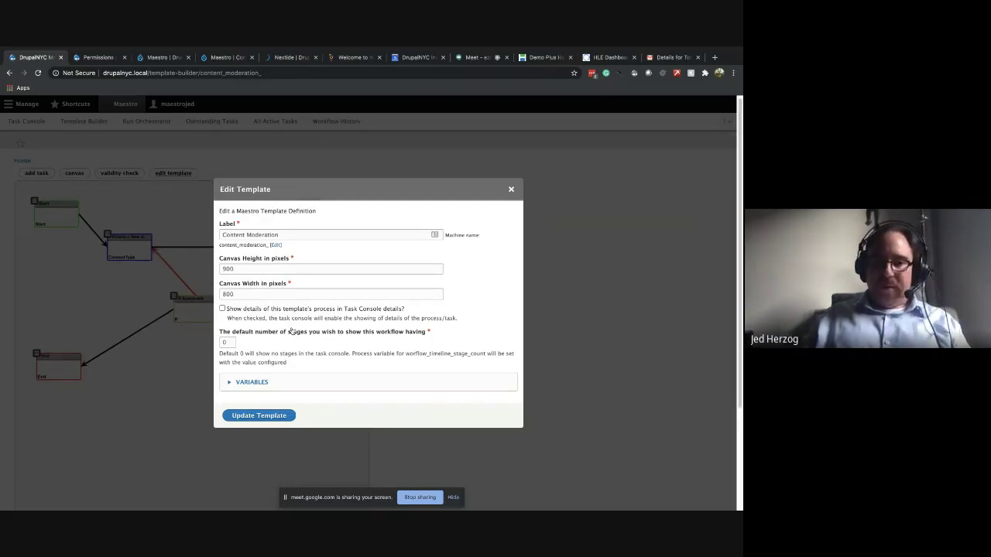
click(255, 382)
scroll(259, 387, down, 3)
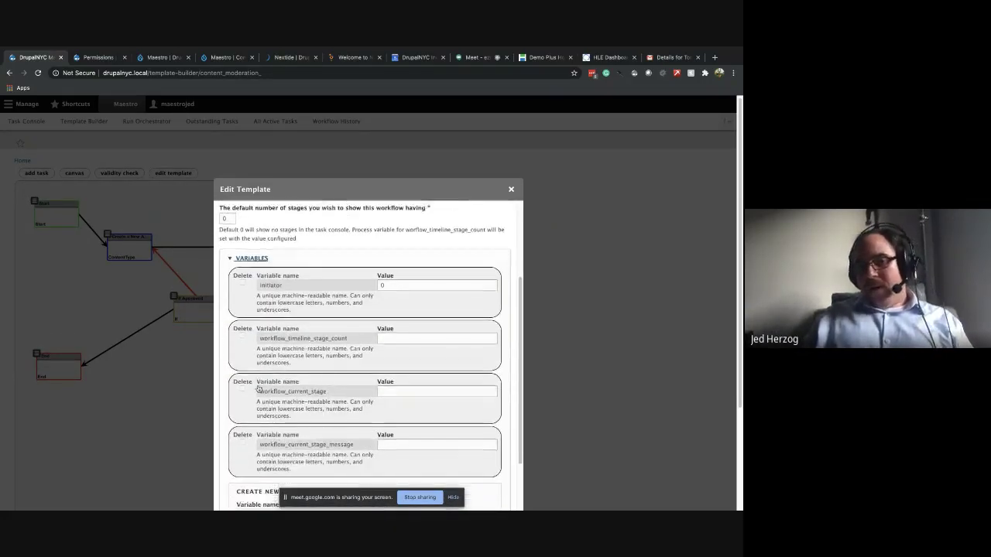
scroll(259, 389, down, 1)
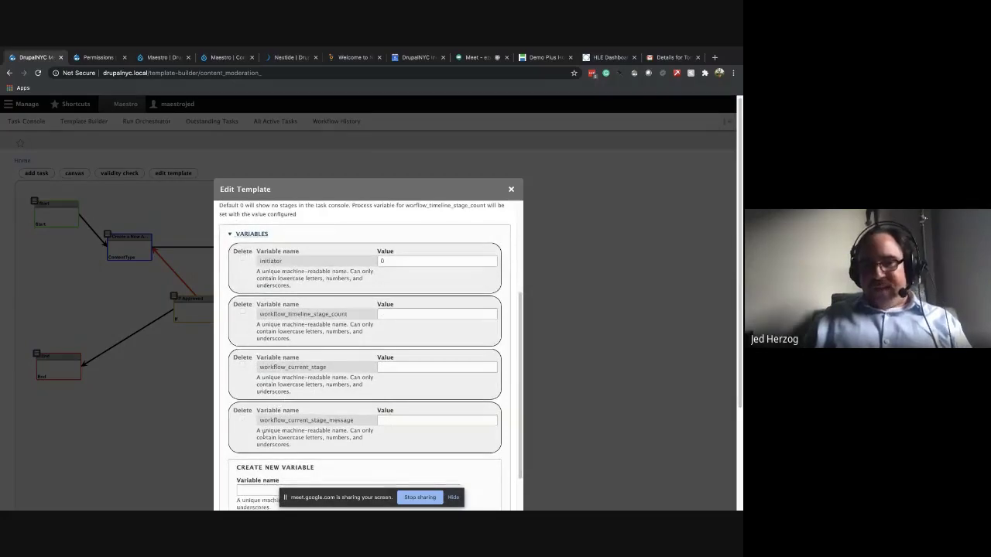
scroll(263, 435, down, 2)
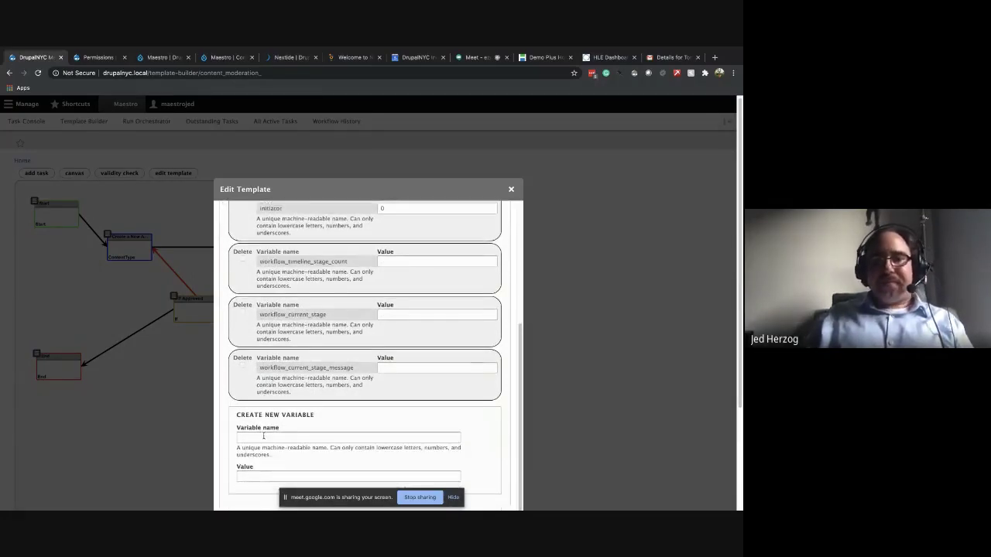
click(263, 435)
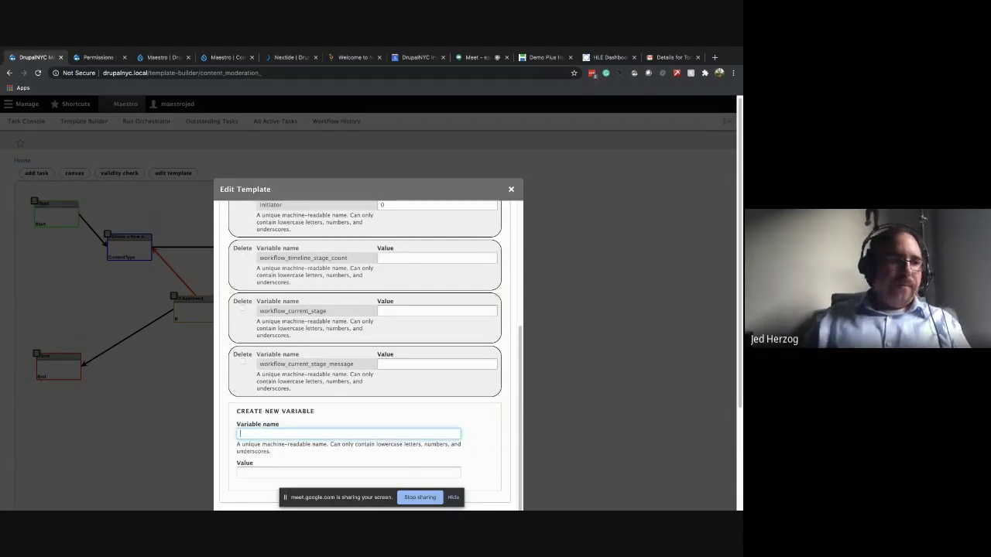
key(super+Tab)
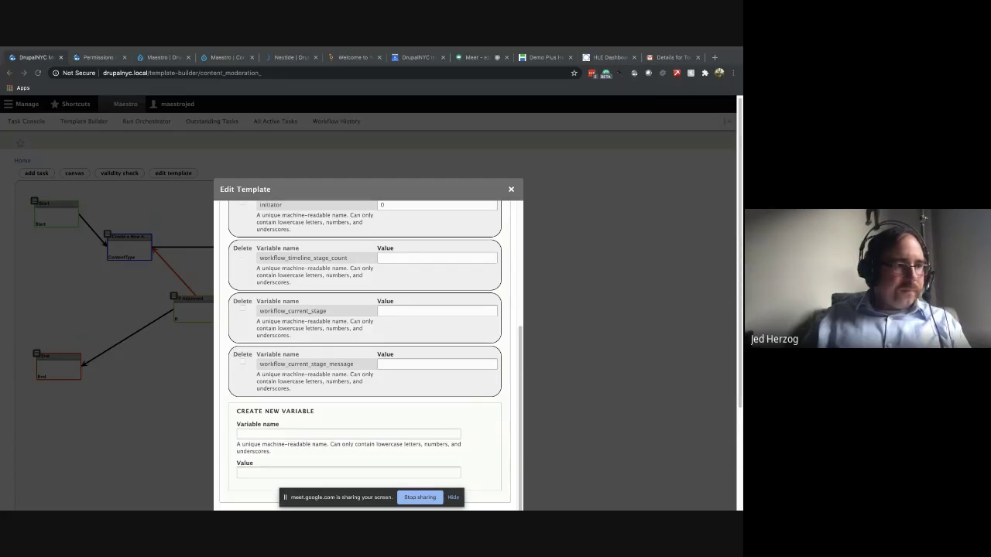
click(338, 433)
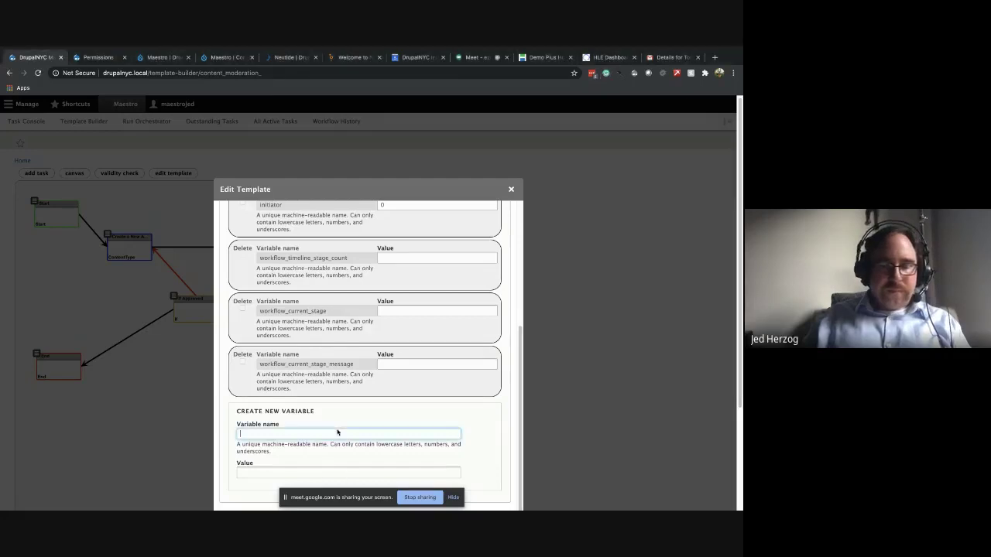
text(assigned_)
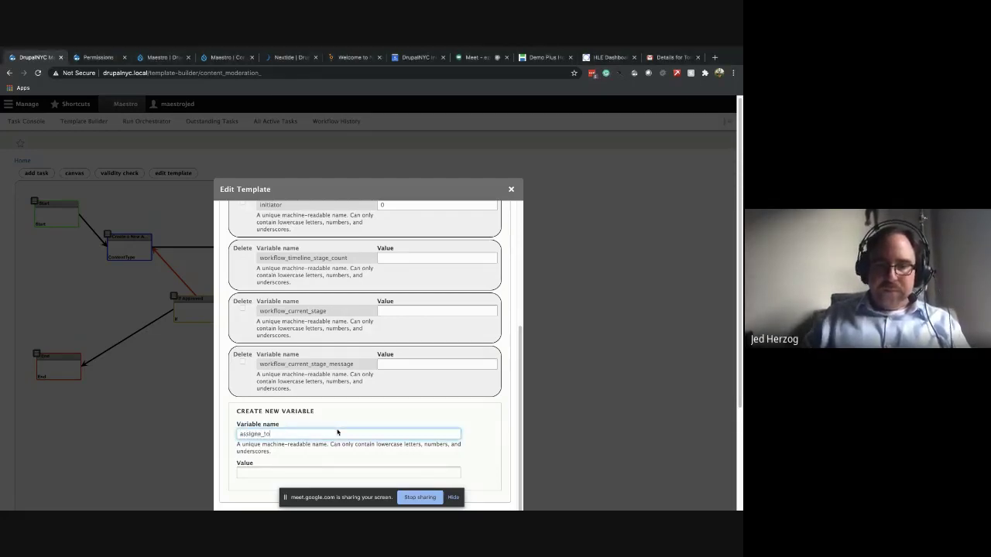
text(to)
scroll(348, 472, down, 3)
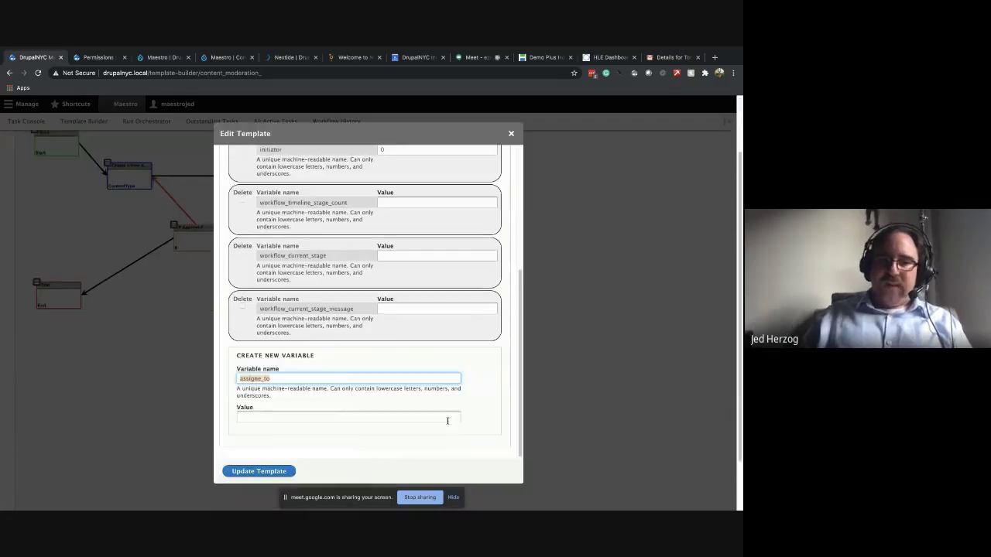
click(258, 470)
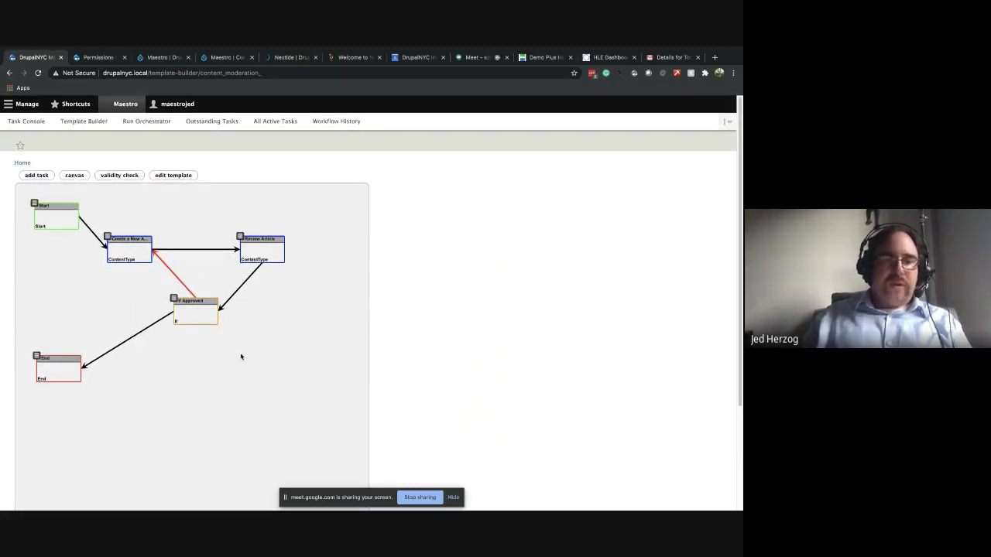
- Show the Interactive Tasks slide, then return to Maestro and start adding a new task
key(ctrl+Left)
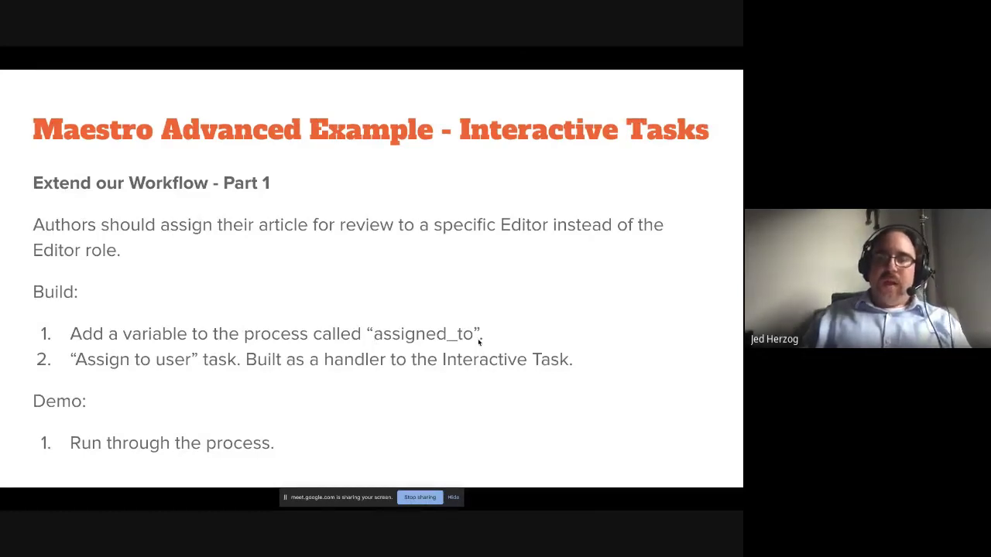
key(alt+Tab)
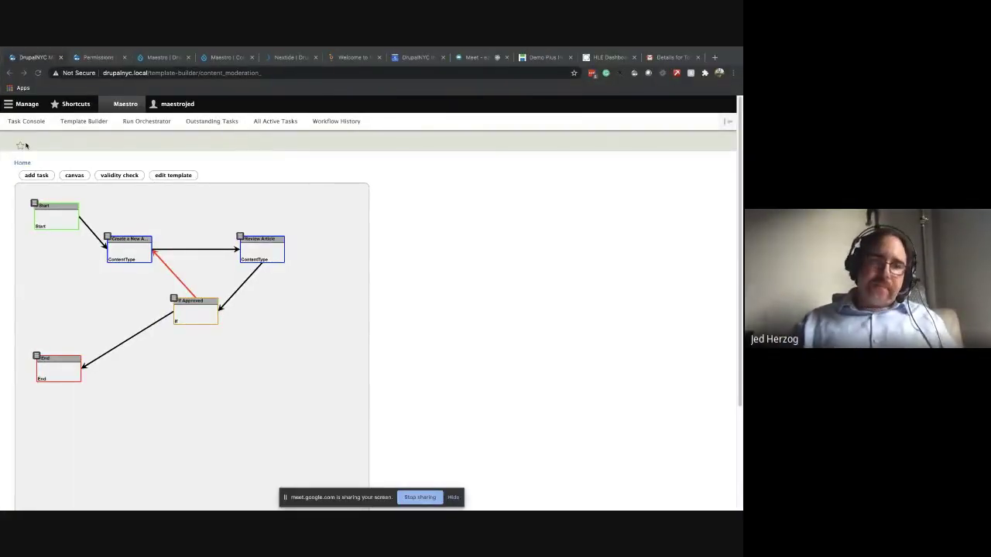
click(39, 176)
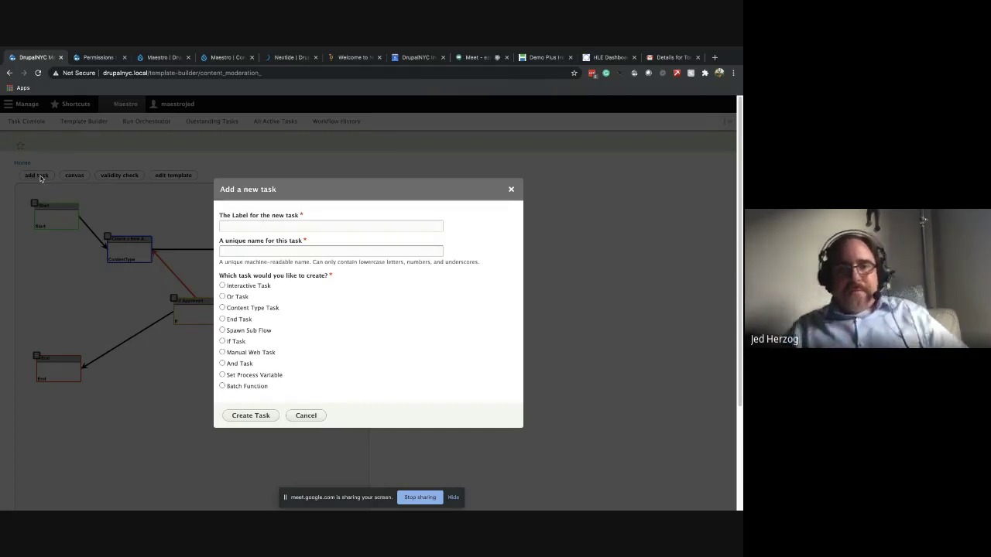
- Create an Interactive Task labelled 'Assign to Editor' with machine name assign_to_editor
click(304, 226)
text(Selec)
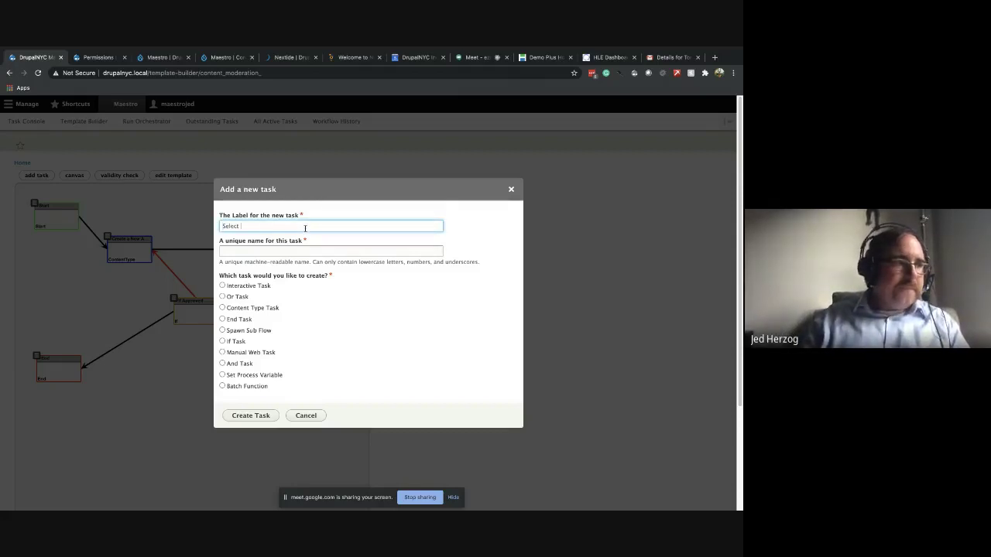
text(t)
key(super+a)
text(As)
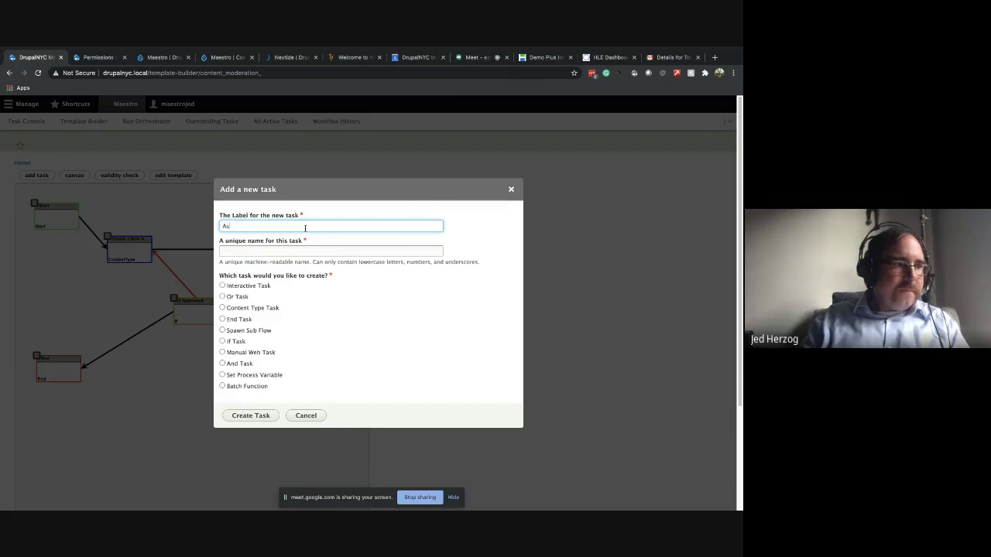
text(sign to Editor)
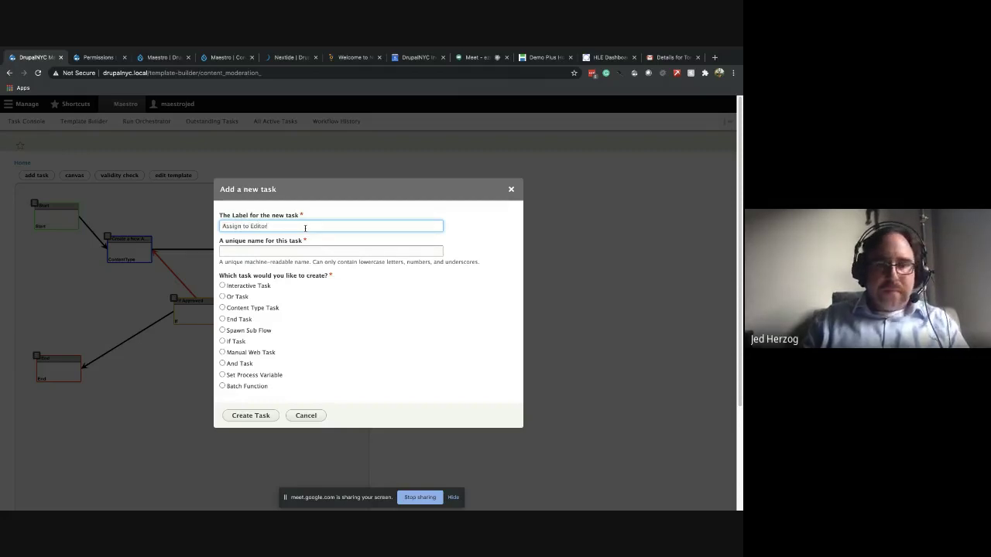
key(Tab)
text(assign_t)
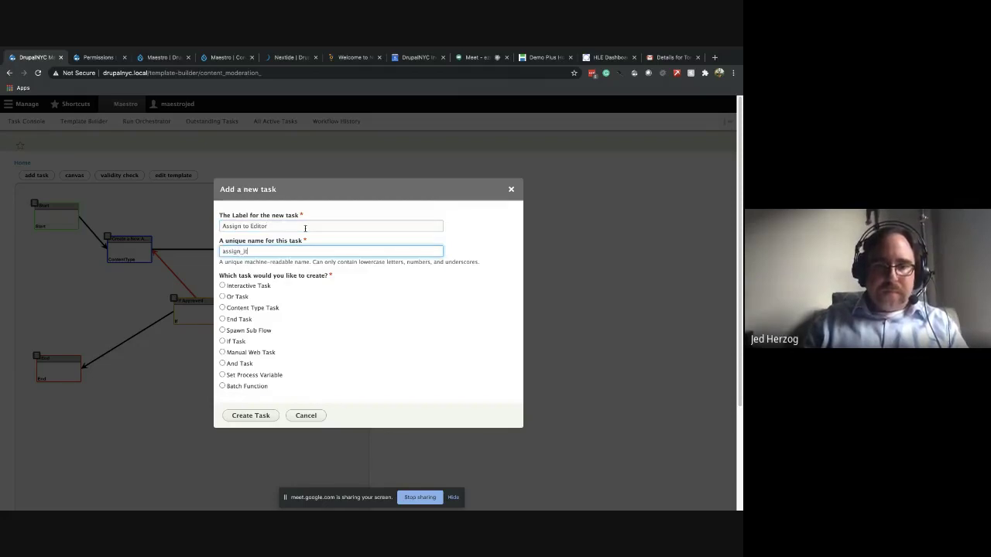
text(o_)
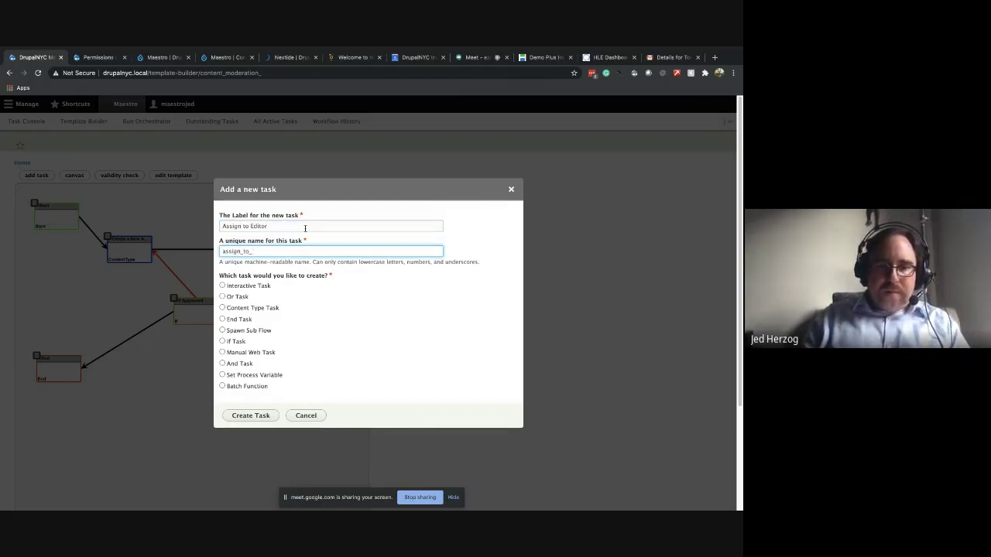
text(editor)
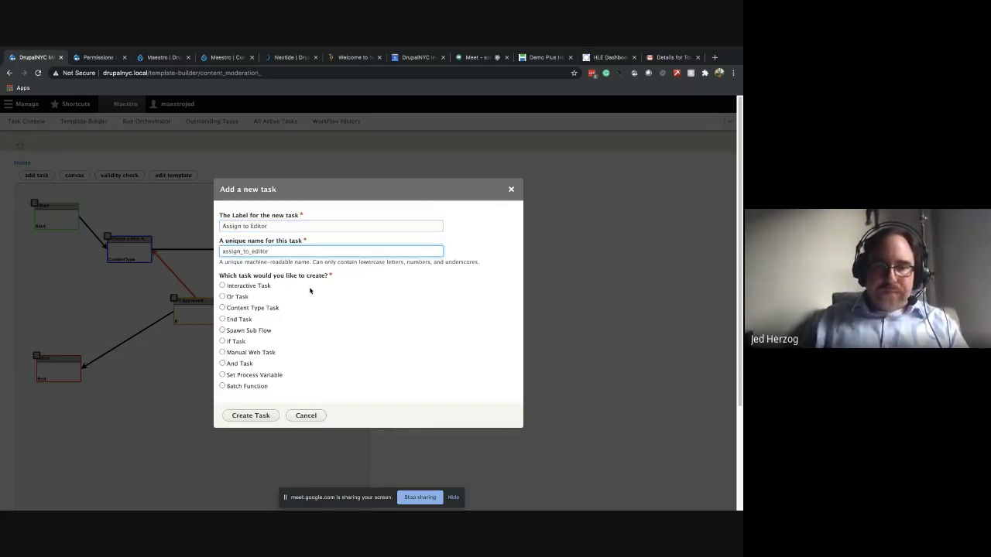
click(267, 288)
click(267, 287)
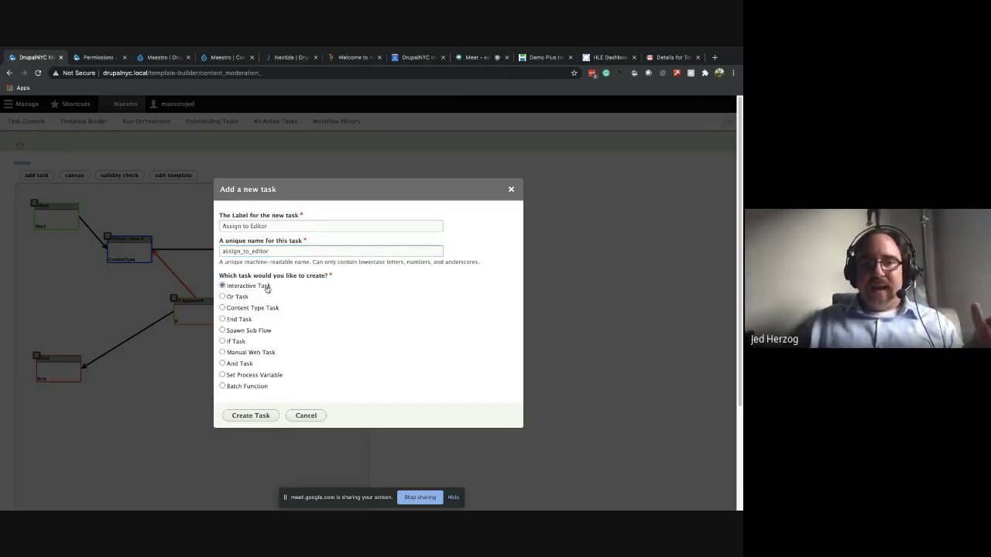
click(251, 416)
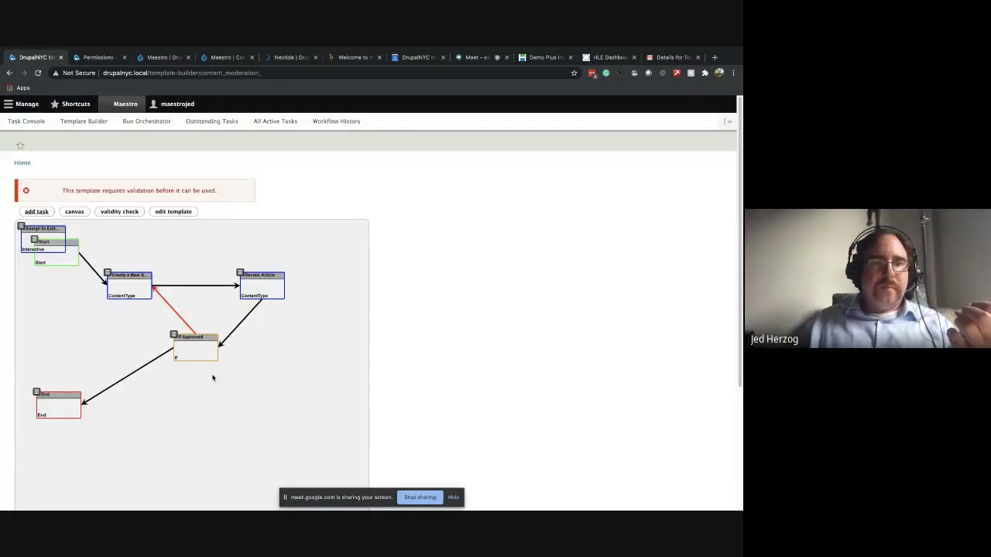
- Drag the Assign to Editor task clear of Start and open its Edit Task settings
mouse_move(38, 228)
mouse_down()
mouse_move(199, 231)
mouse_move(191, 238)
mouse_up()
click(179, 239)
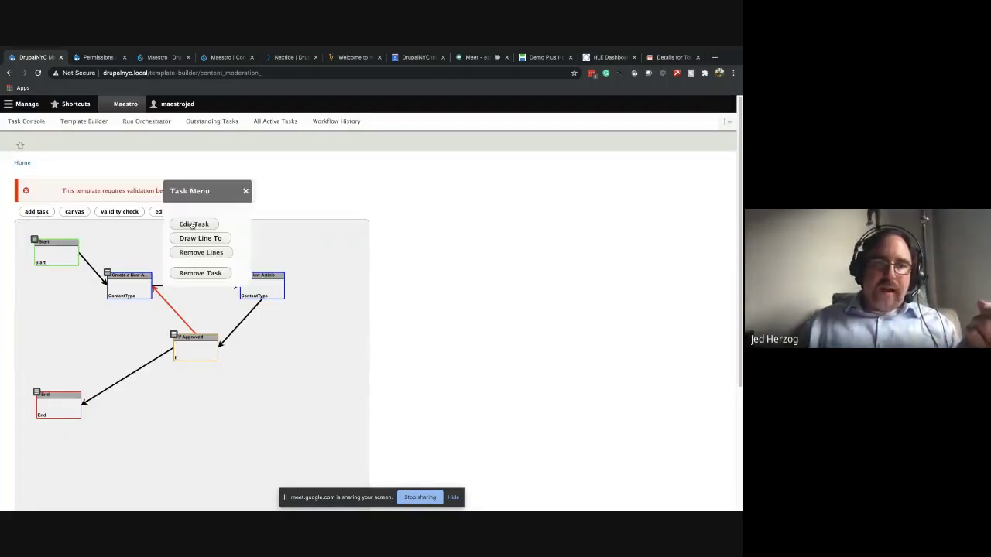
click(192, 224)
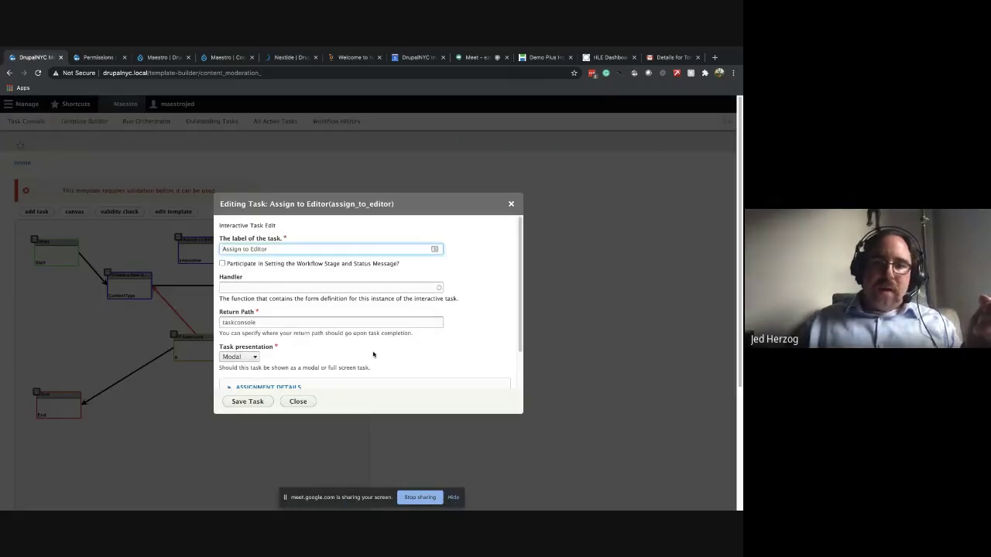
- Select the task's Handler field, then switch over to the iTerm2 terminal
scroll(373, 353, down, 1)
scroll(373, 358, up, 1)
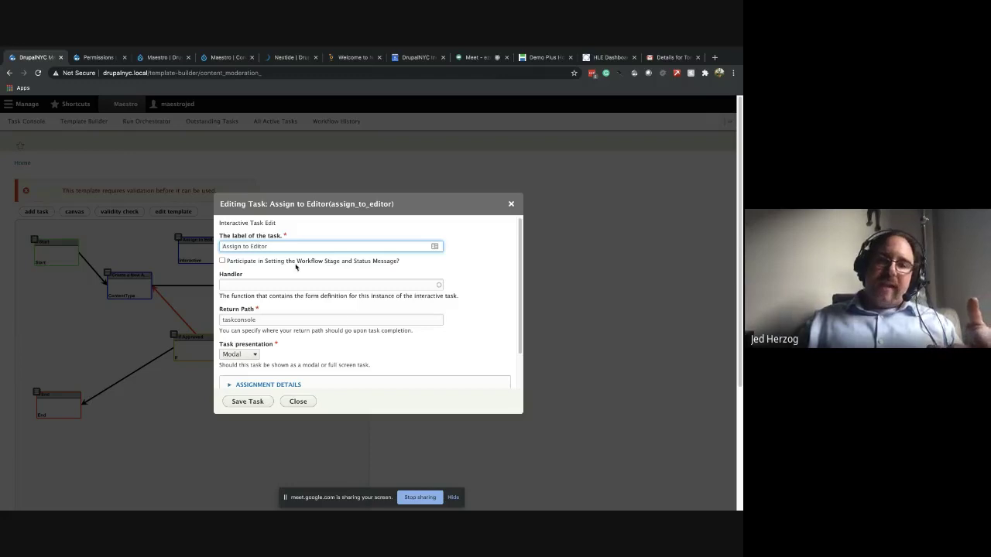
click(280, 282)
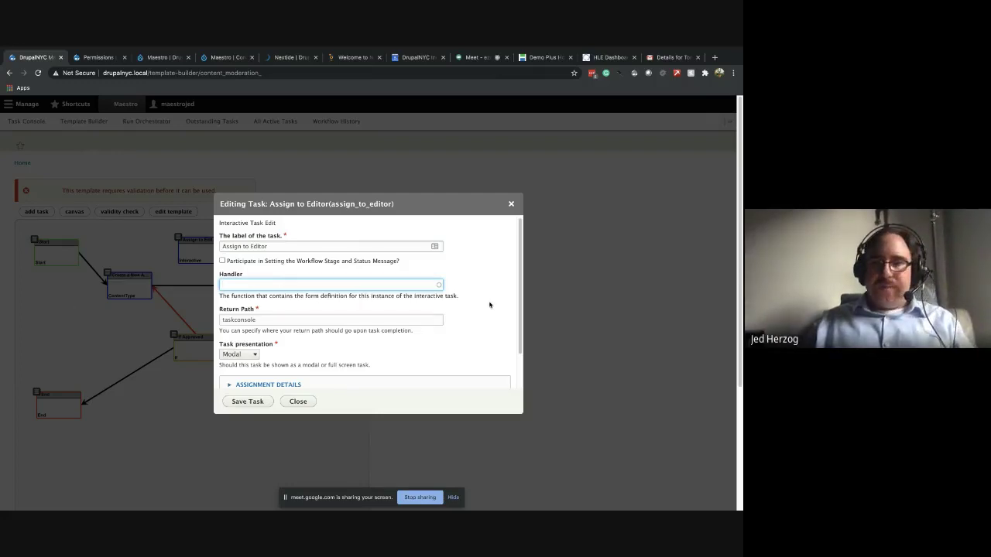
key(super+Tab)
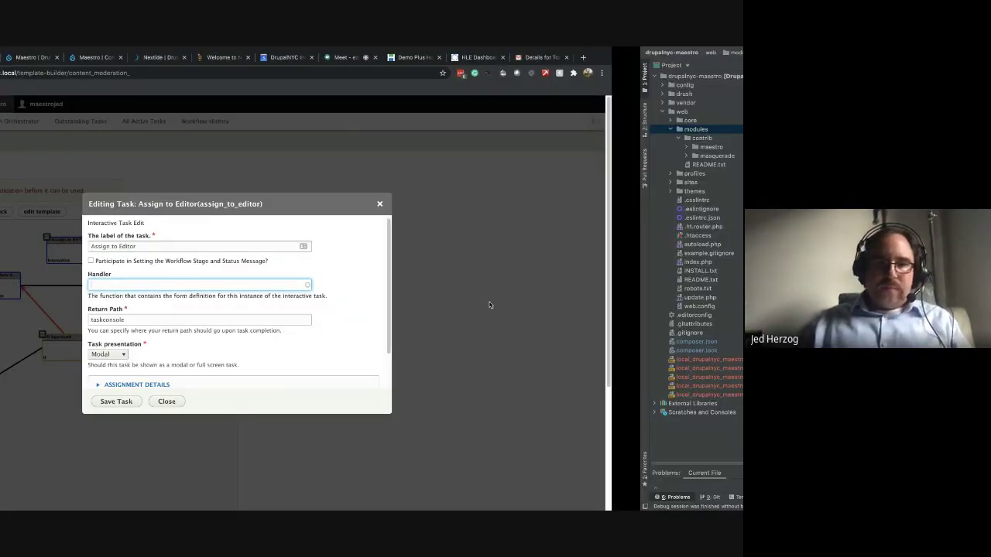
key(ctrl+Right)
- List the repository's git tags and try checking out std-extended2, which aborts over local changes
text(git tag)
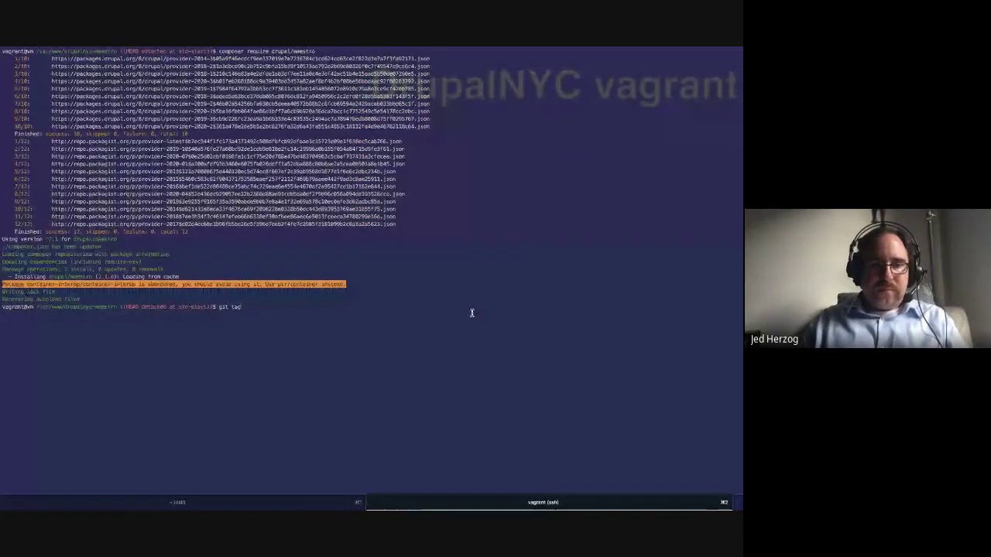
key(Return)
text(git checkou)
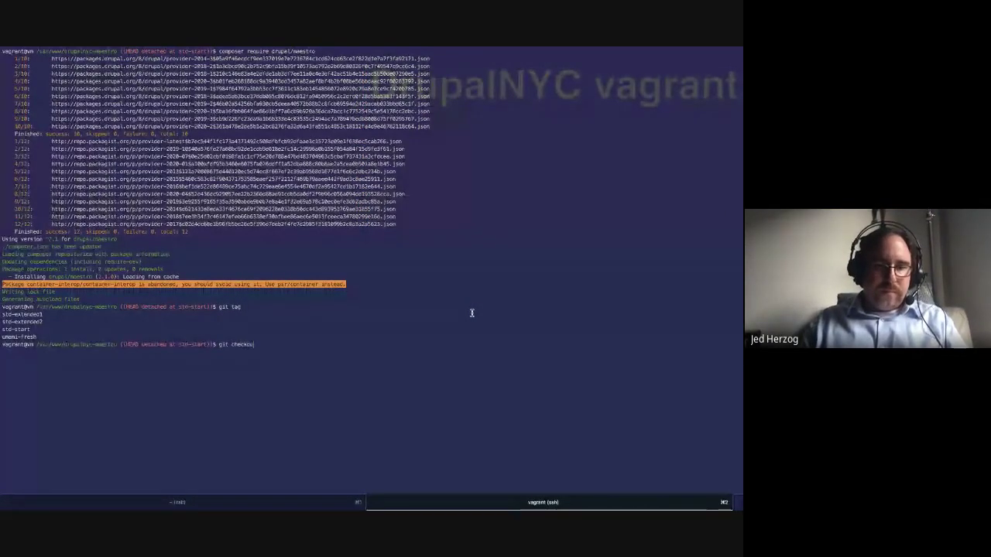
text(t std-ext)
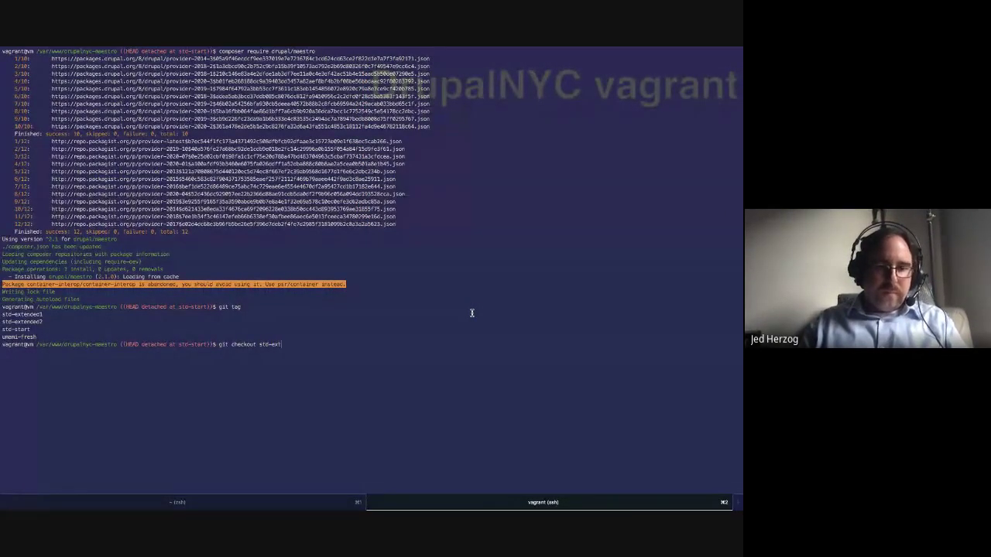
text(ended2)
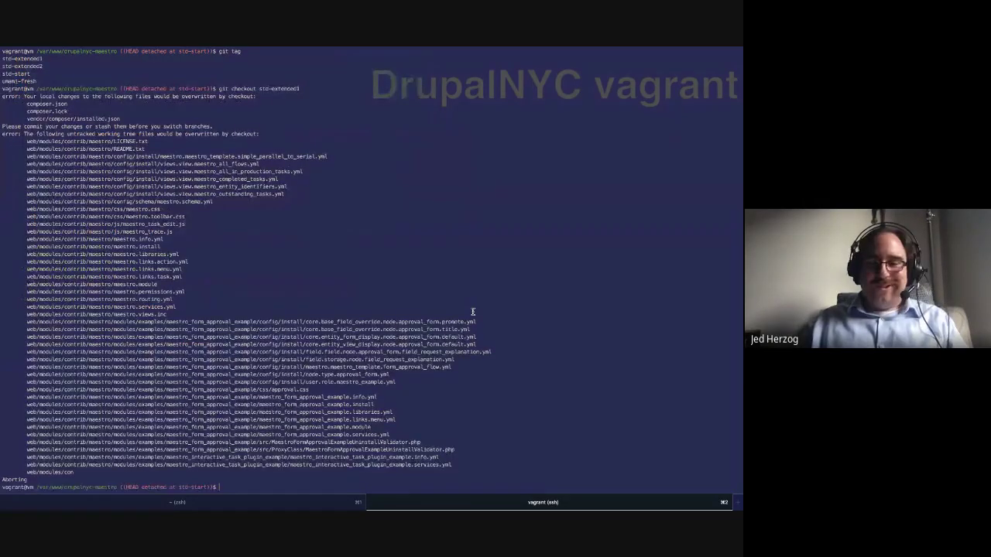
key(super+Tab)
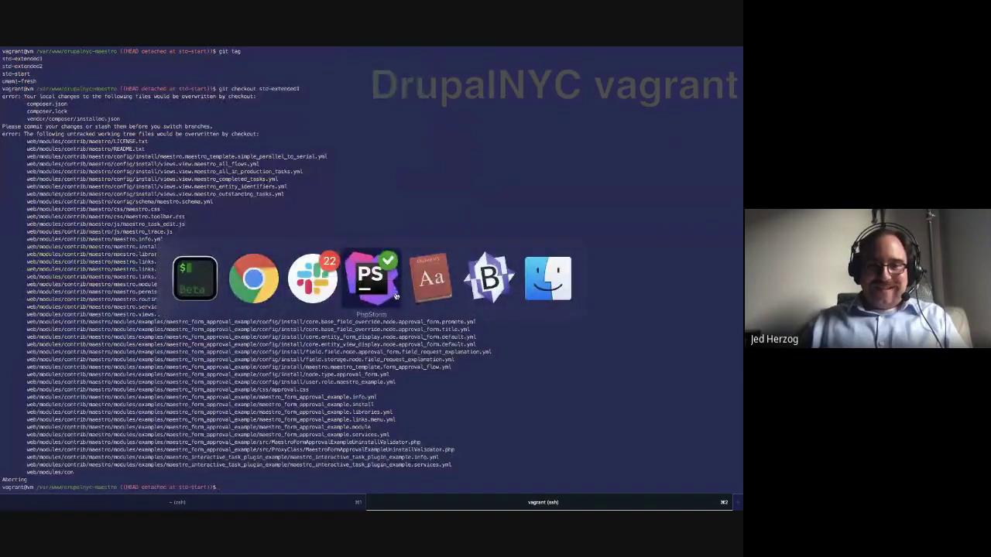
click(395, 296)
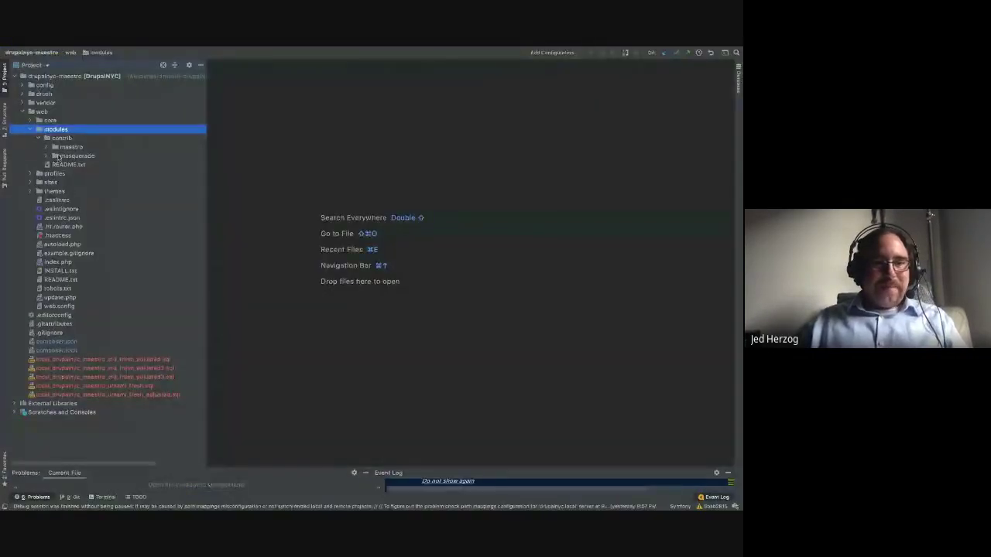
click(59, 157)
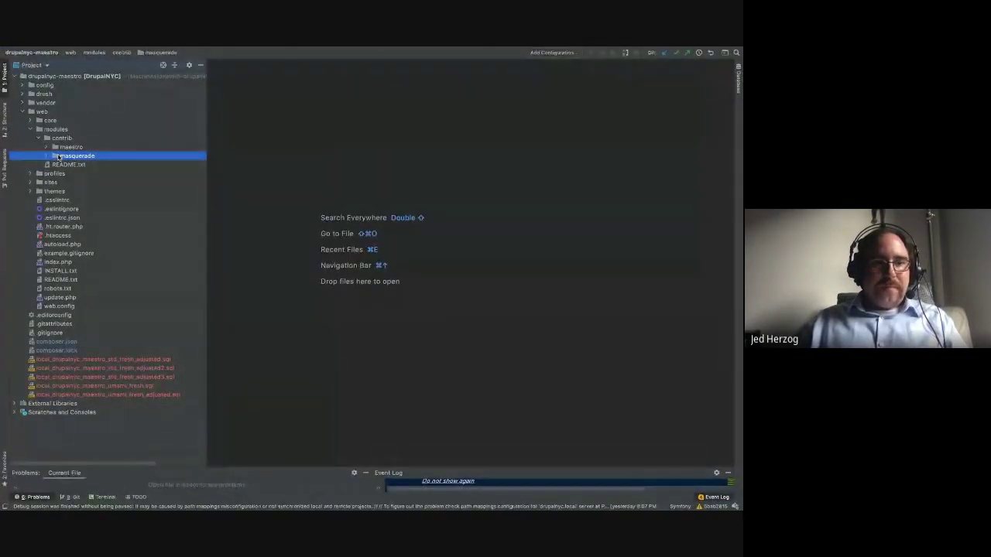
click(58, 122)
click(58, 130)
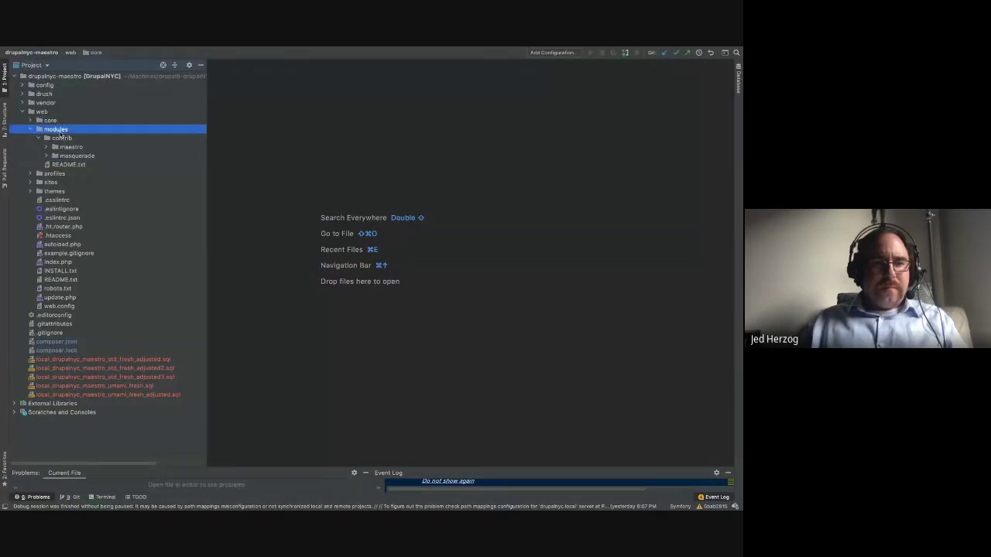
click(61, 139)
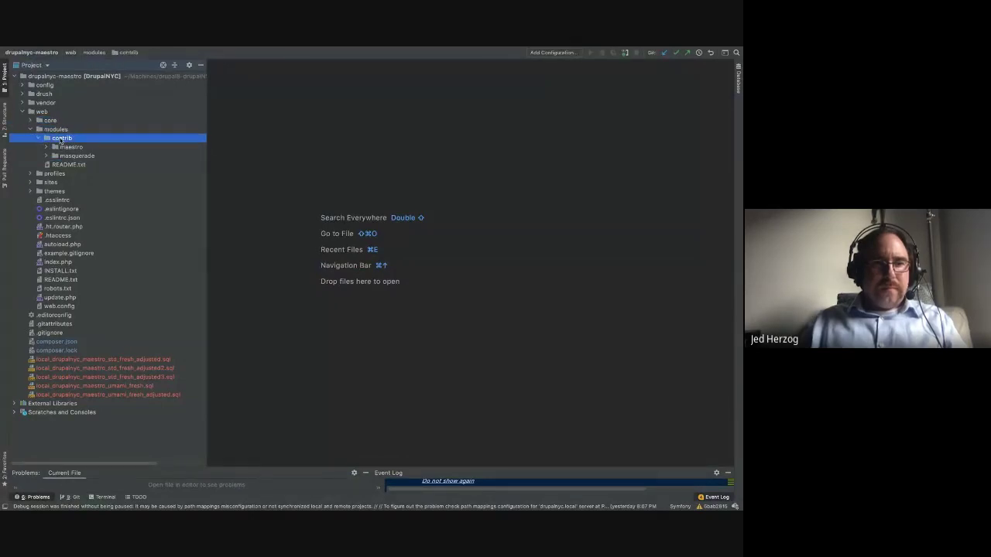
key(super+Tab)
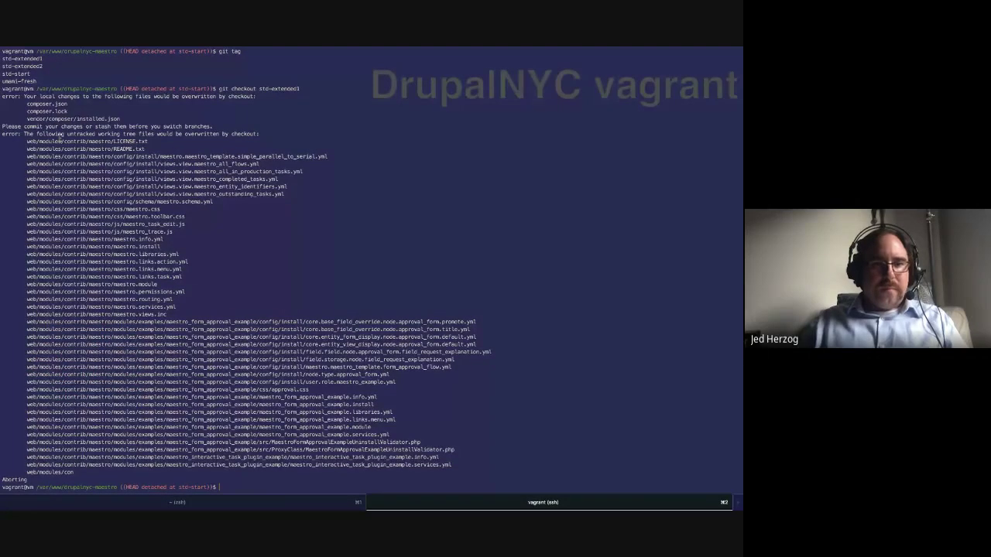
- Run git reset head --hard and retry the std-extended1 checkout
text(git reset head)
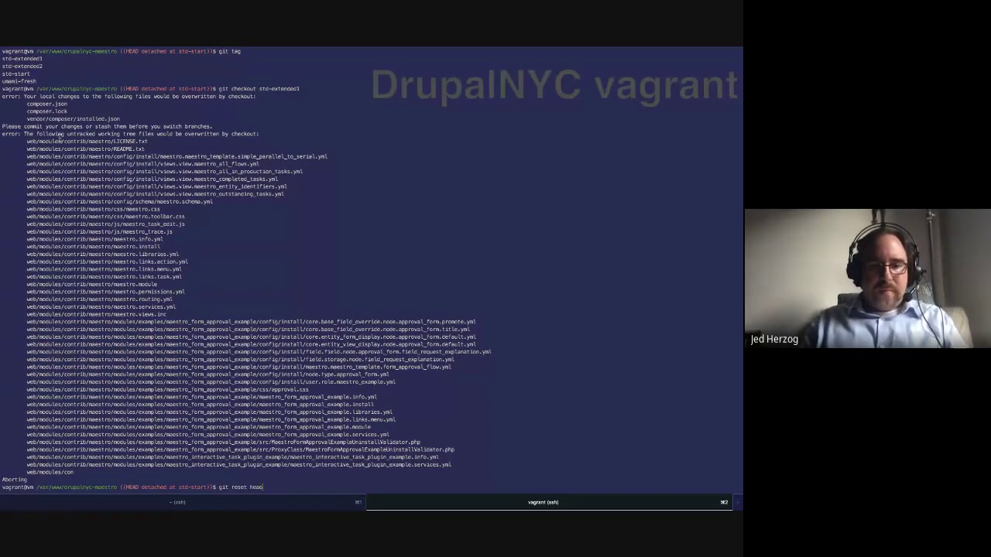
key(BackSpace)
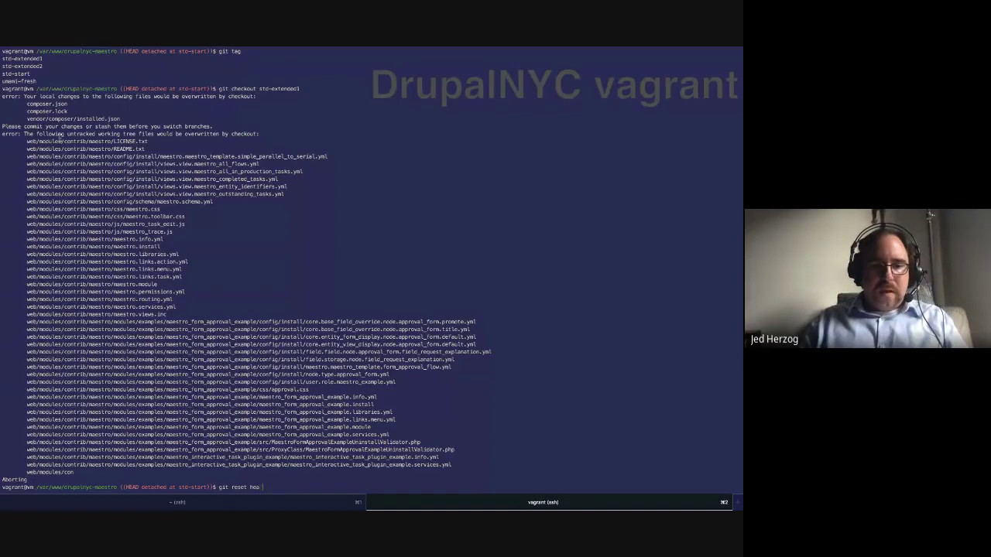
text(d)
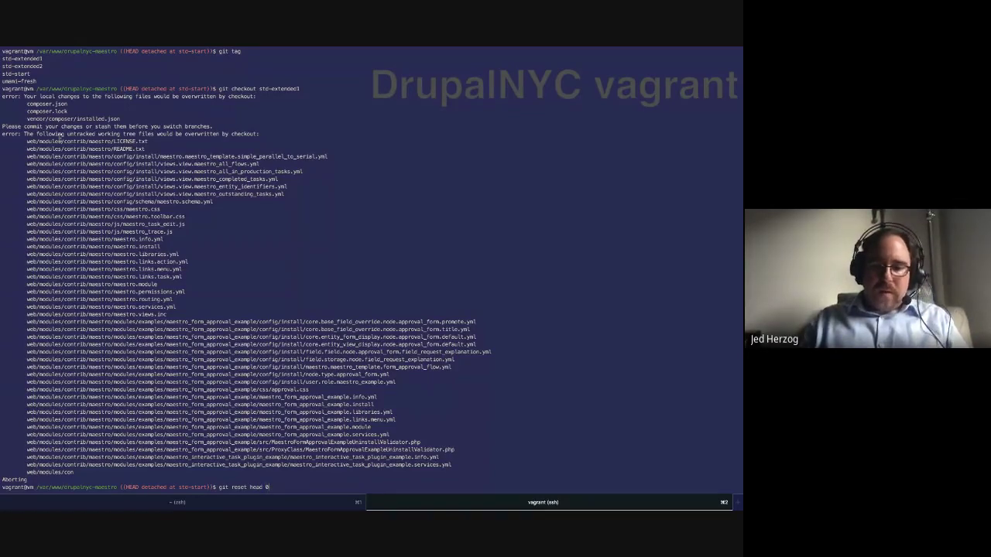
text( --hard)
key(Return)
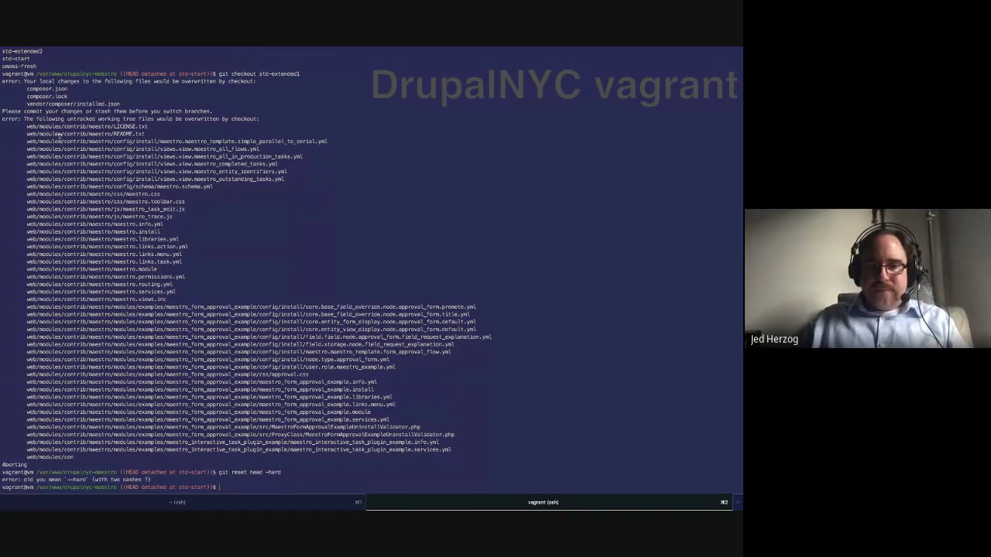
key(Up)
key(Up)
key(Return)
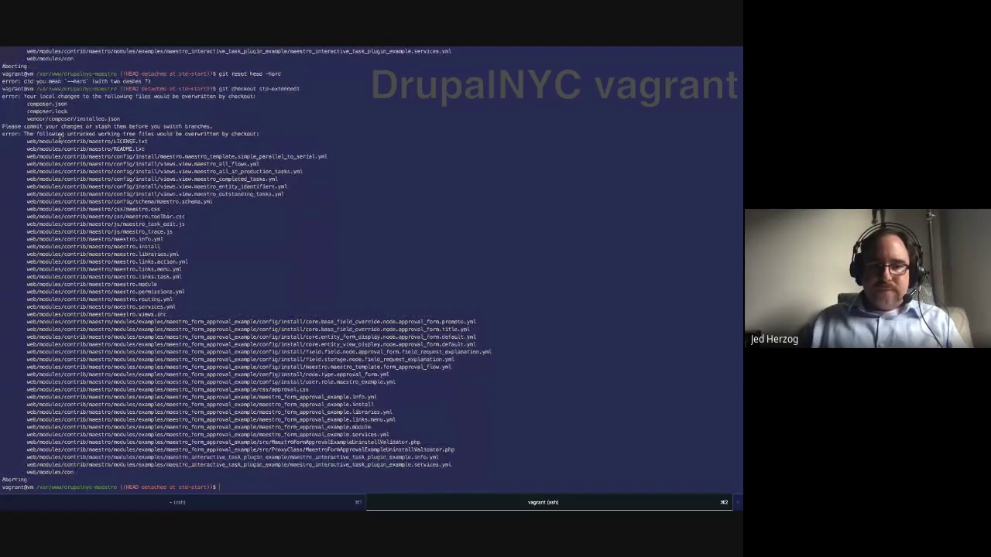
- List the project files with ls -al, check git status, and hard-reset again
text(ls -al)
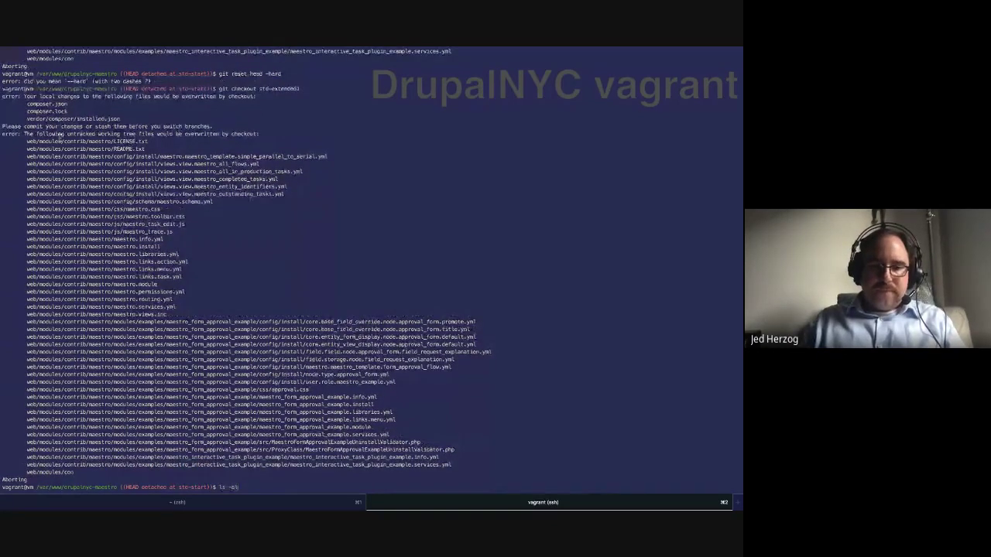
key(Return)
text(git status)
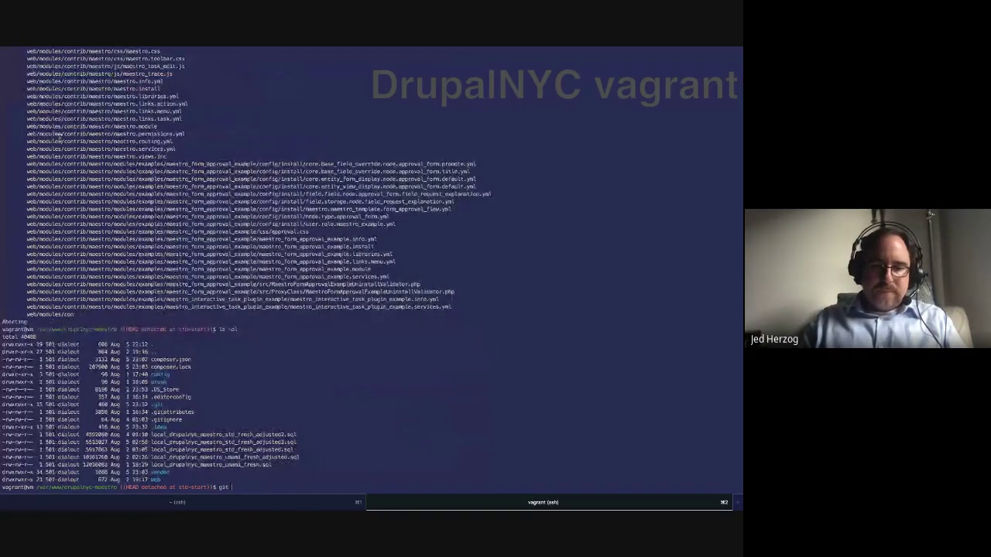
key(Return)
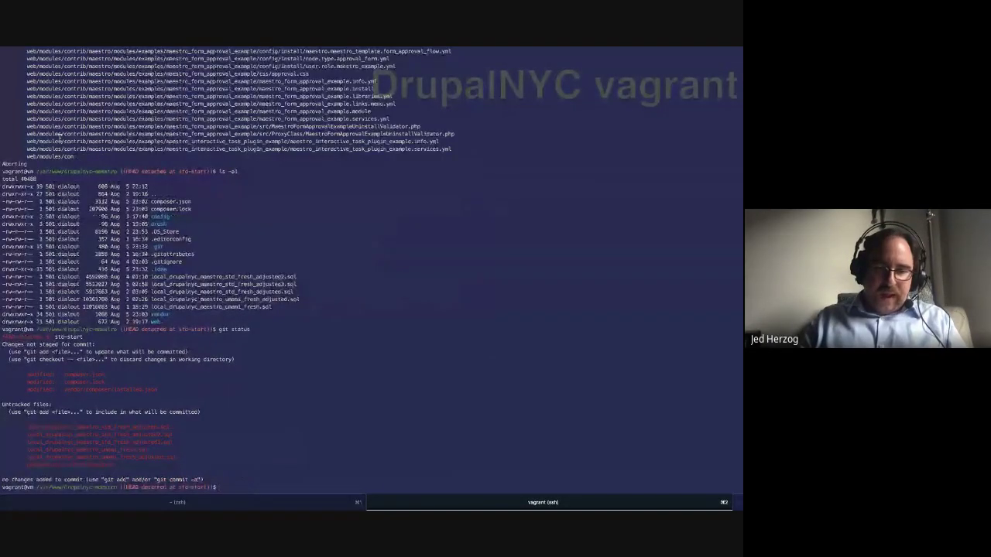
text(git res)
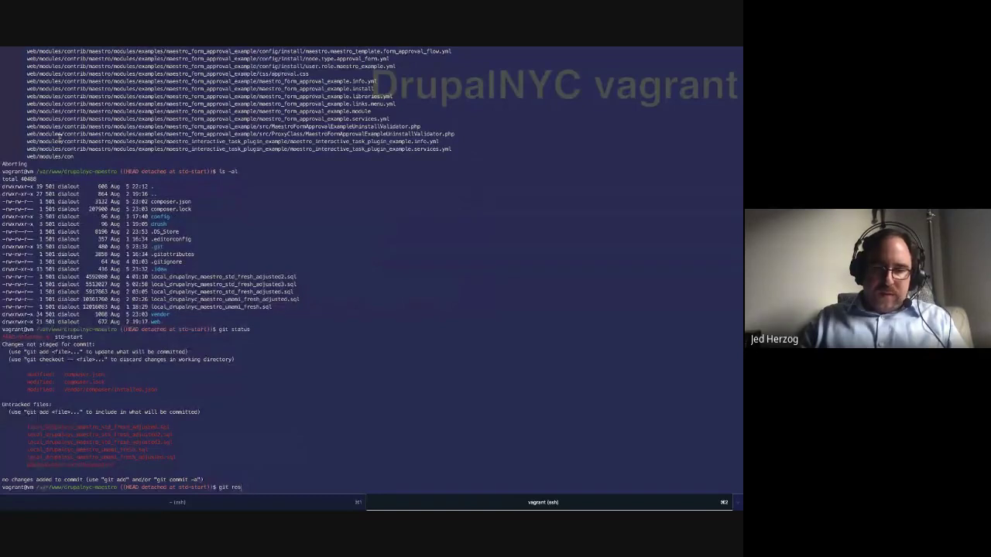
text(et head )
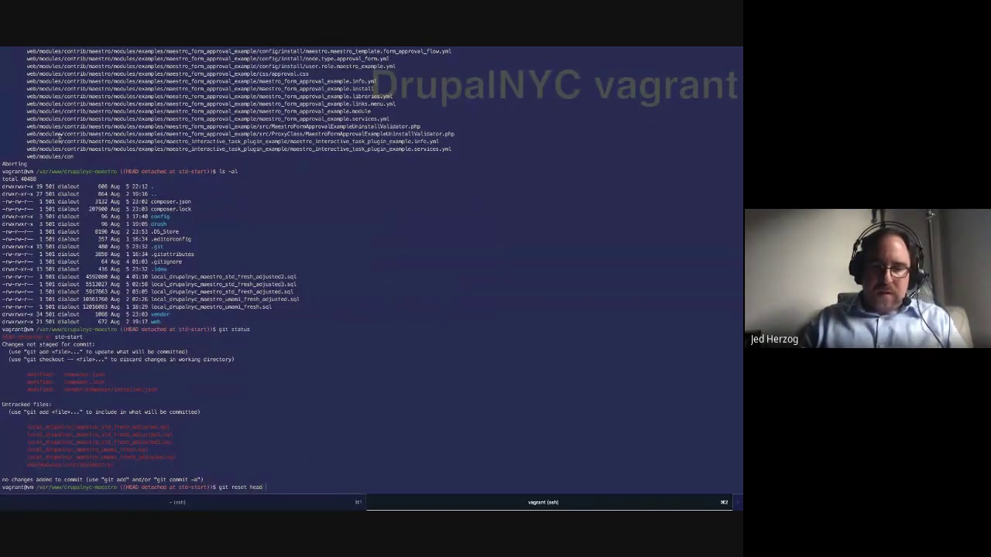
text(--hard)
key(Return)
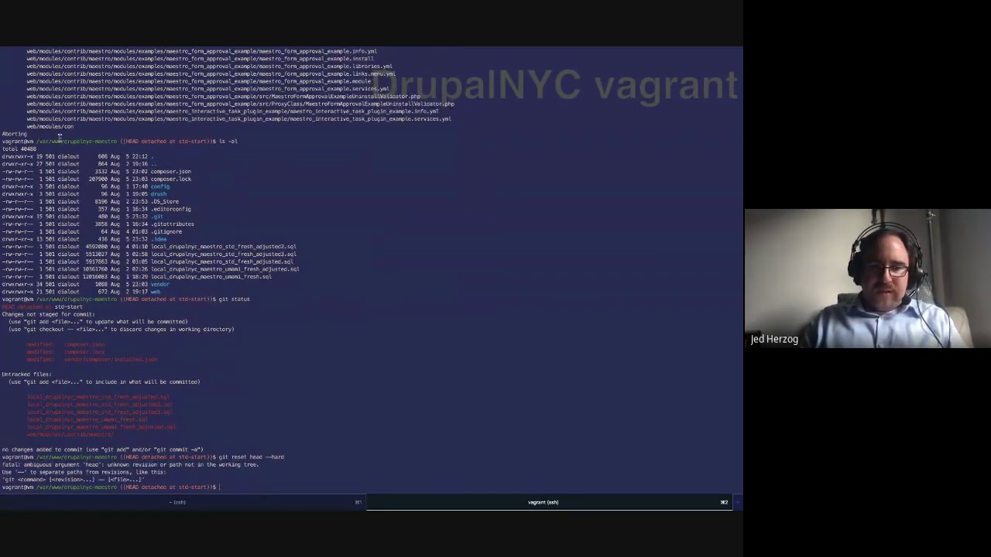
- Restore the modified composer.* and vendor/composer/* files with git checkout
key(Up)
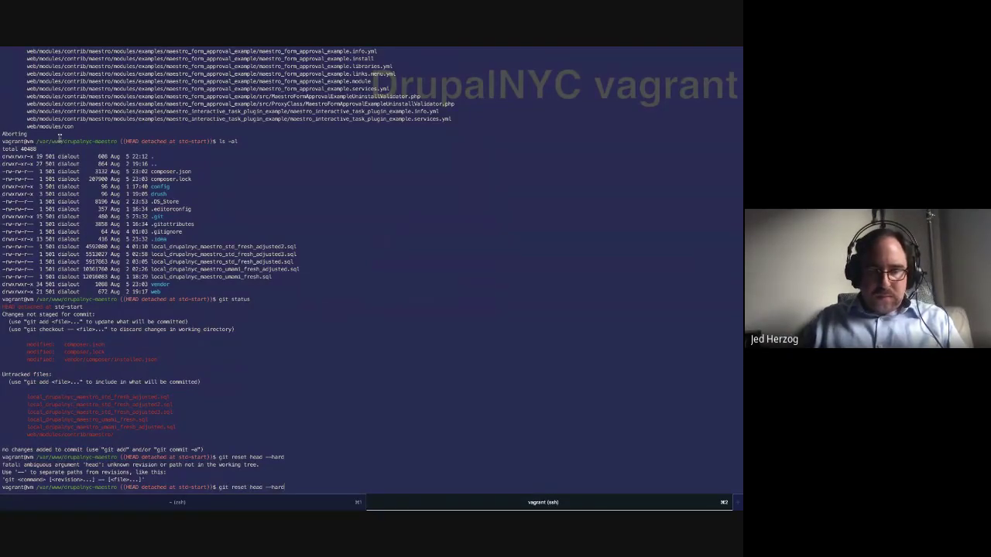
key(BackSpace)
key(BackSpace)
key(BackSpace)
key(BackSpace)
key(BackSpace)
key(BackSpace)
key(BackSpace)
key(BackSpace)
key(BackSpace)
key(BackSpace)
key(BackSpace)
key(BackSpace)
key(BackSpace)
key(BackSpace)
key(BackSpace)
key(BackSpace)
key(BackSpace)
key(BackSpace)
key(BackSpace)
key(BackSpace)
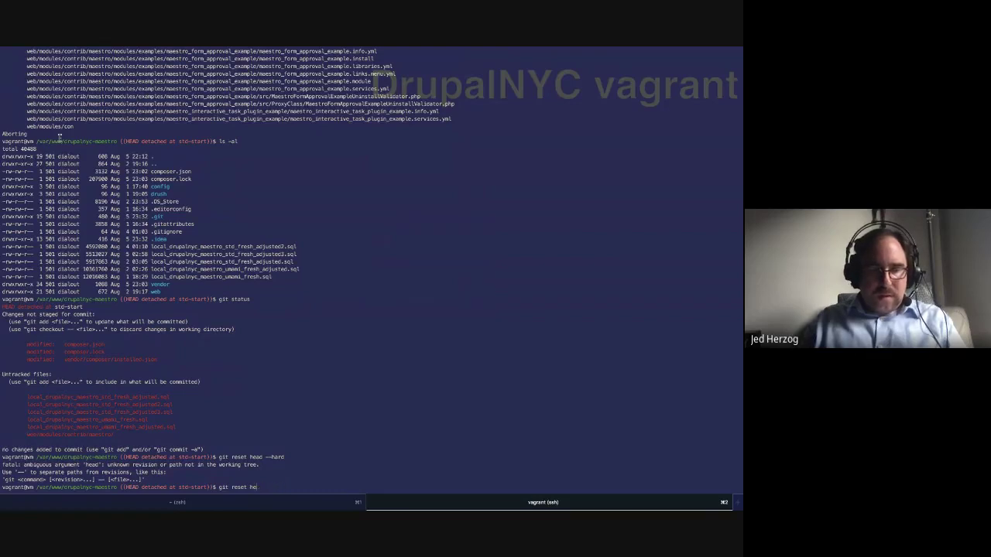
text(git)
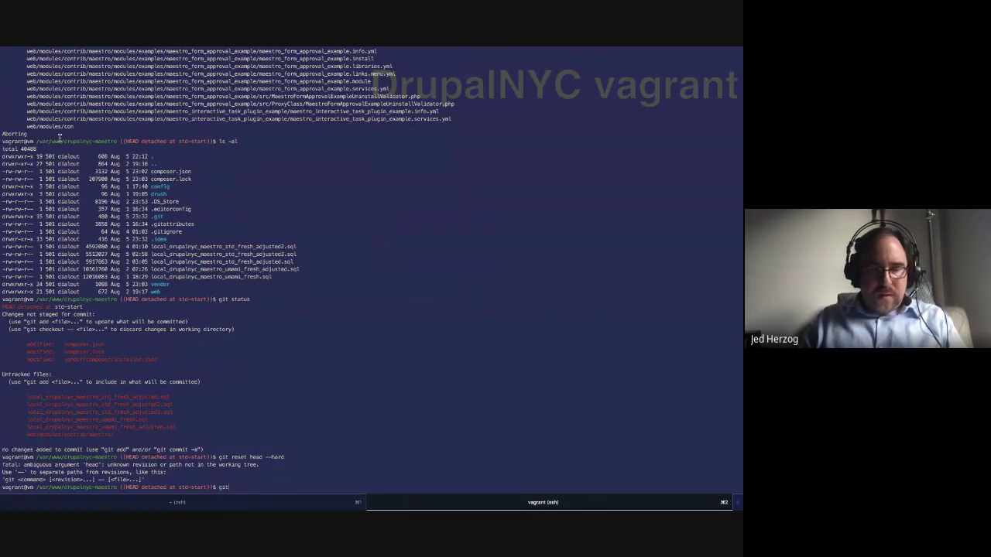
text( checkout composer.*)
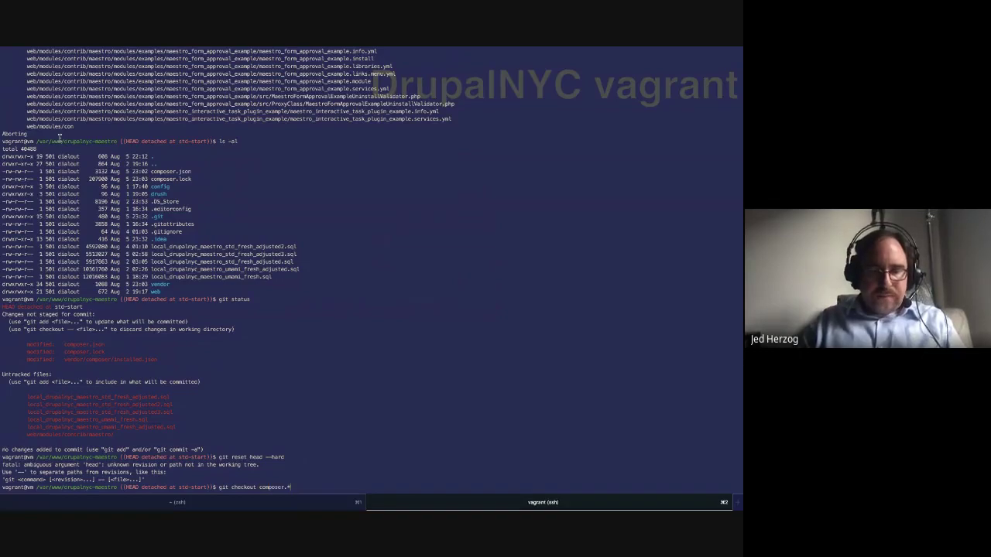
key(Return)
text(git checkout )
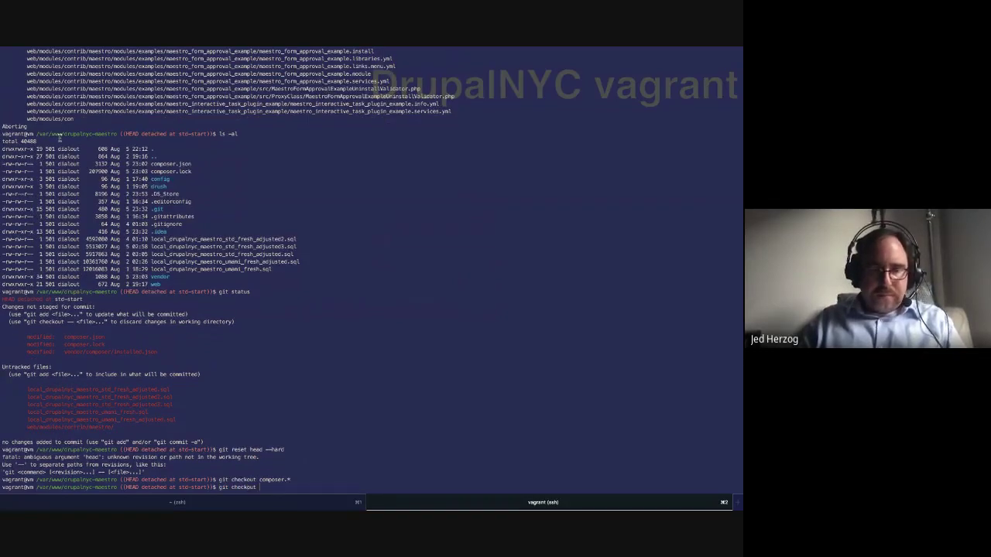
text(vendor/composer/)
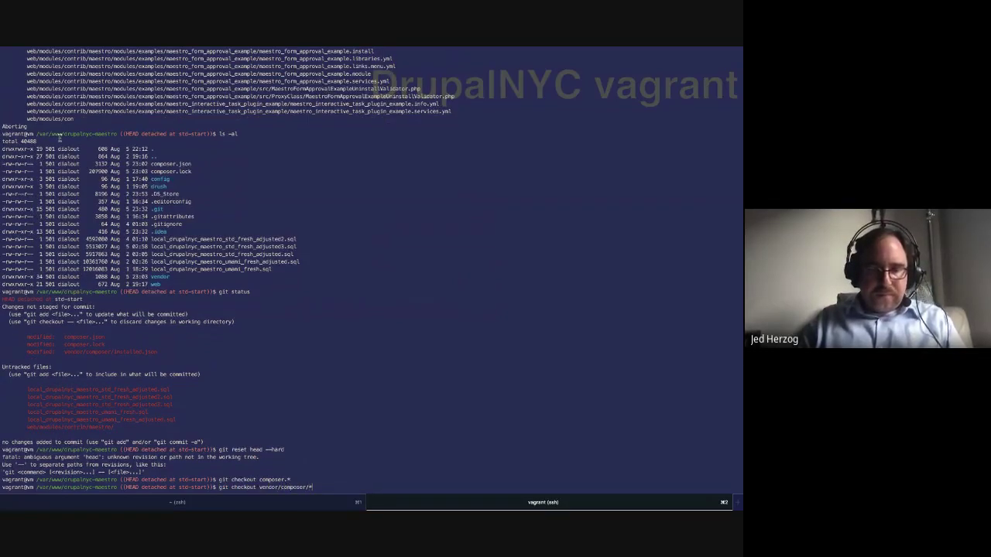
text(*)
key(Return)
- Delete the untracked web/modules/contrib/maestro folder with rm -Rf
text(rm -Rf web/modules/)
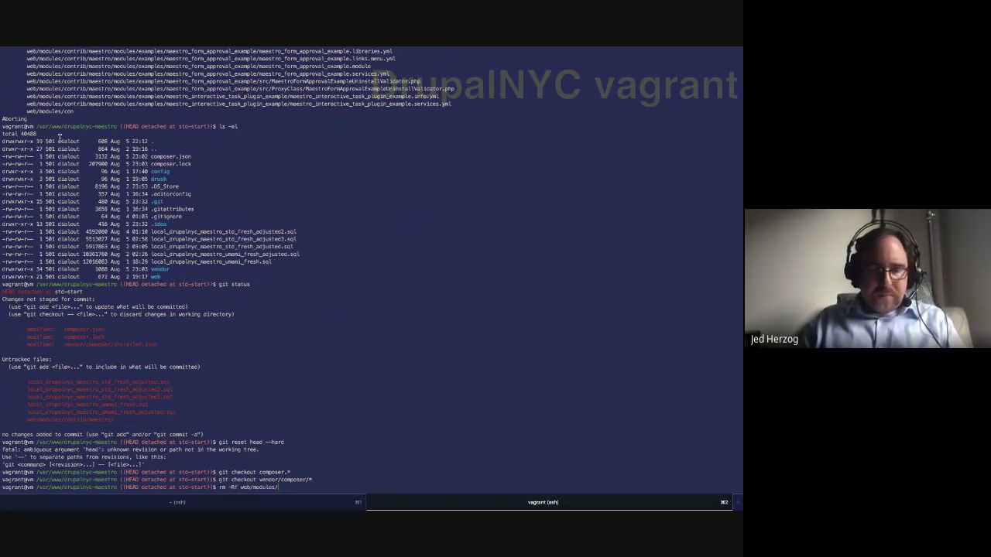
text(contrib/ma)
key(Tab)
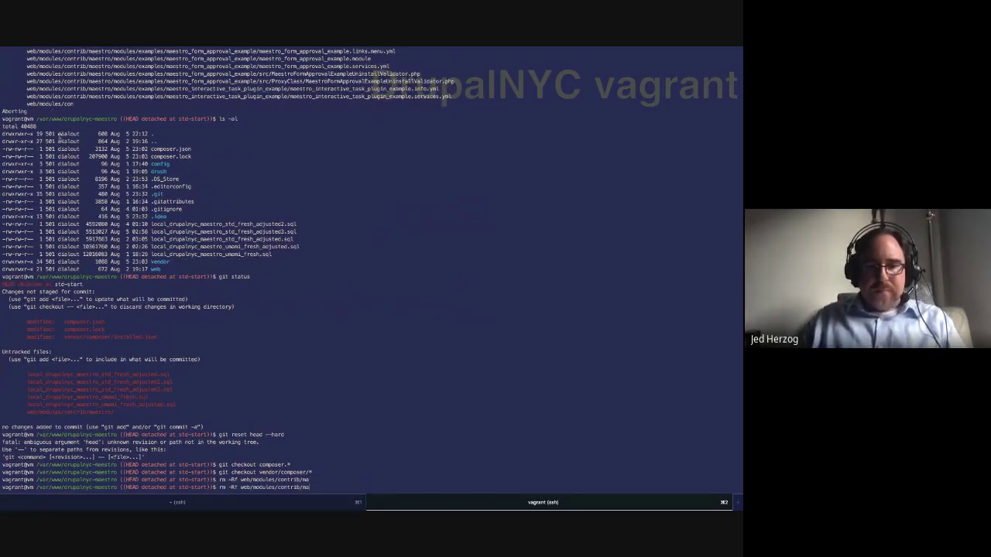
key(Tab)
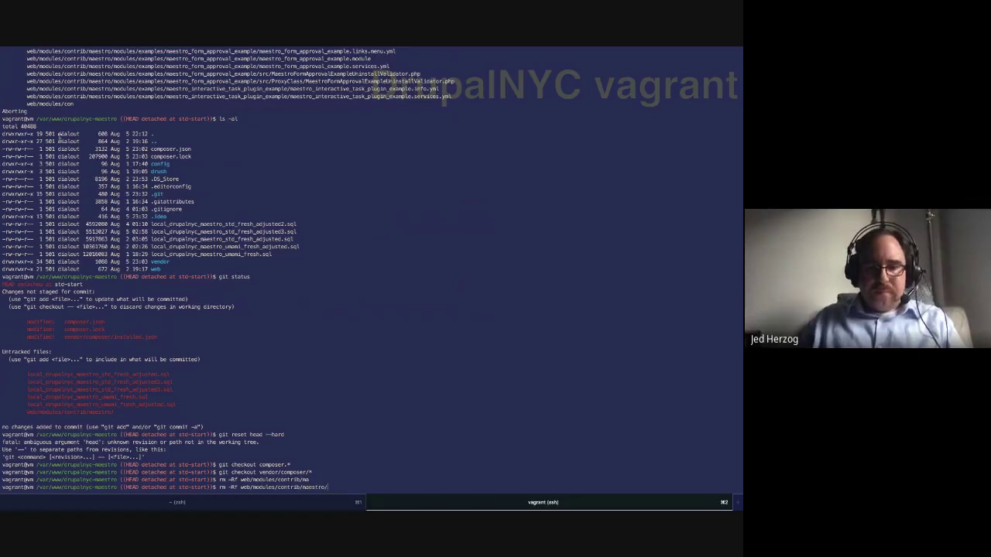
key(Return)
- Rerun git checkout std-extended1, which now succeeds
text(g)
text(i)
key(Up)
key(Up)
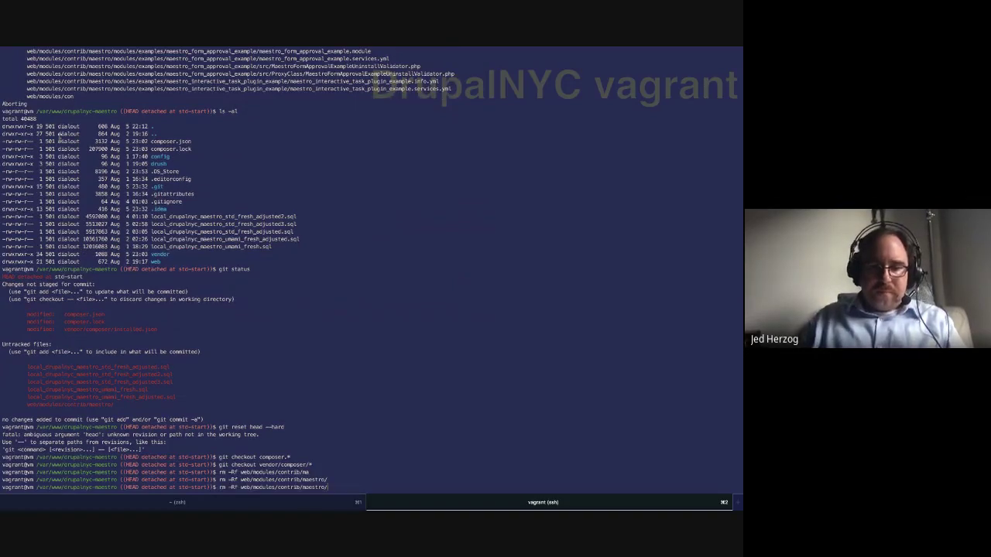
key(Up)
key(Up)
key(Up)
key(Up)
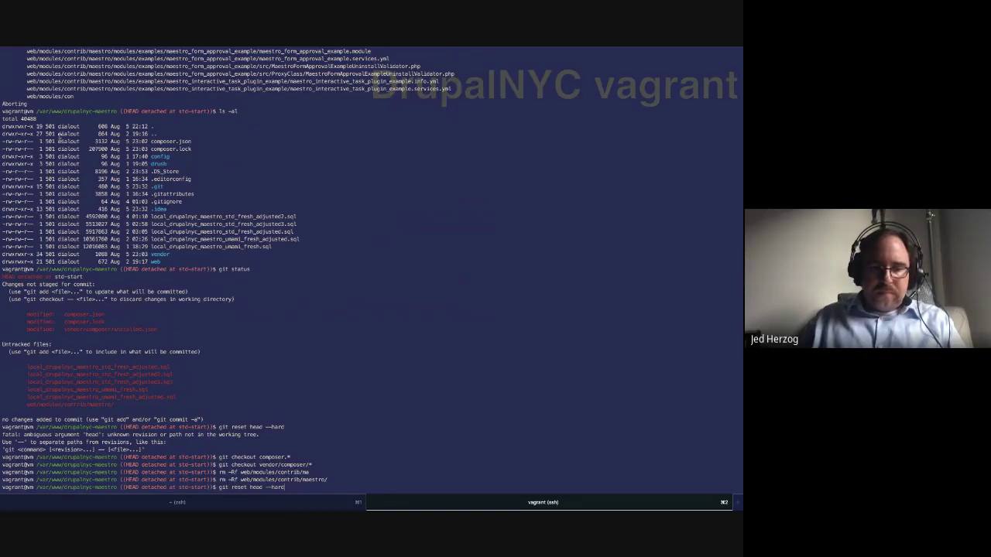
key(Up)
key(Up)
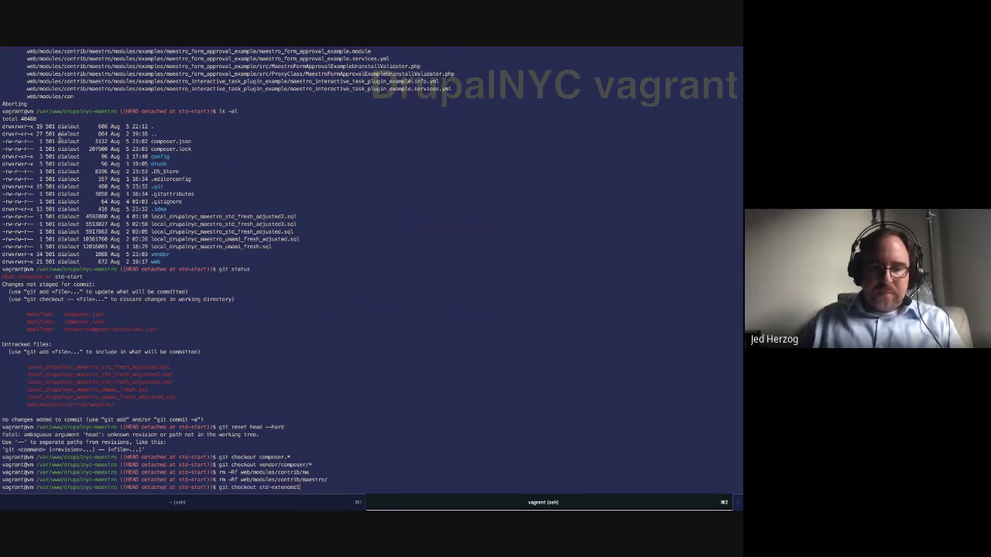
key(Return)
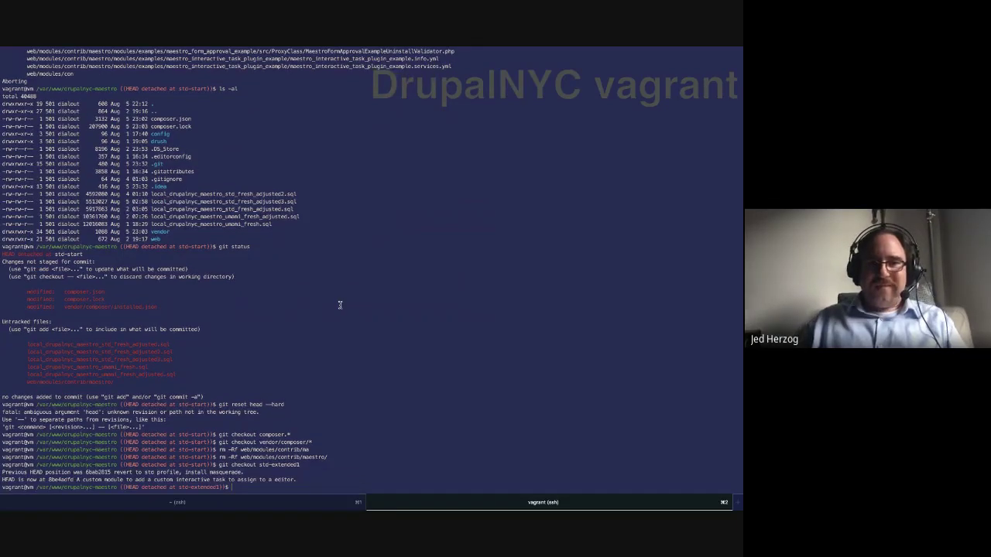
key(super+Tab)
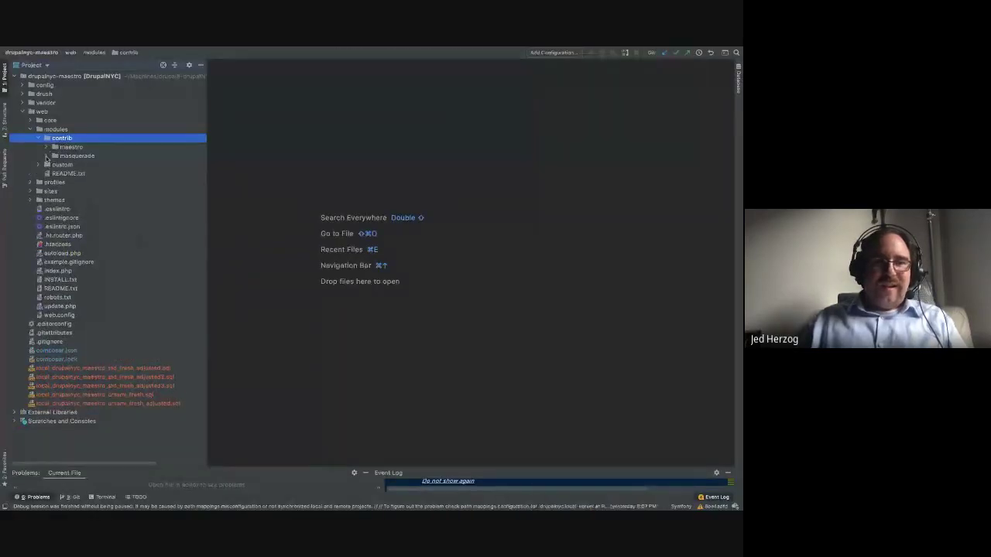
- Expand web/modules/custom/drupalnyc_maestro and open drupalnyc_maestro.info.yml, then drupalnyc_maestro.module
click(42, 164)
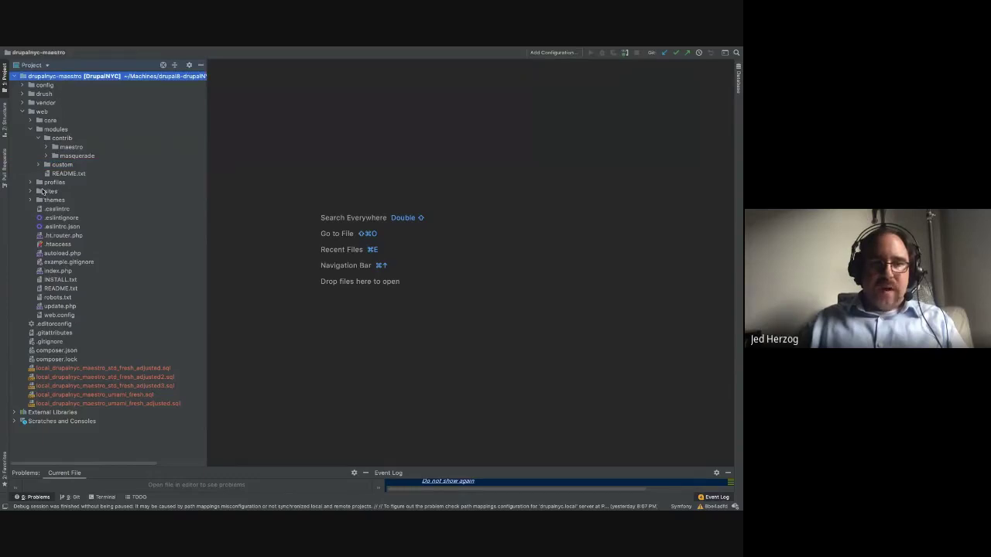
click(52, 169)
double_click(53, 167)
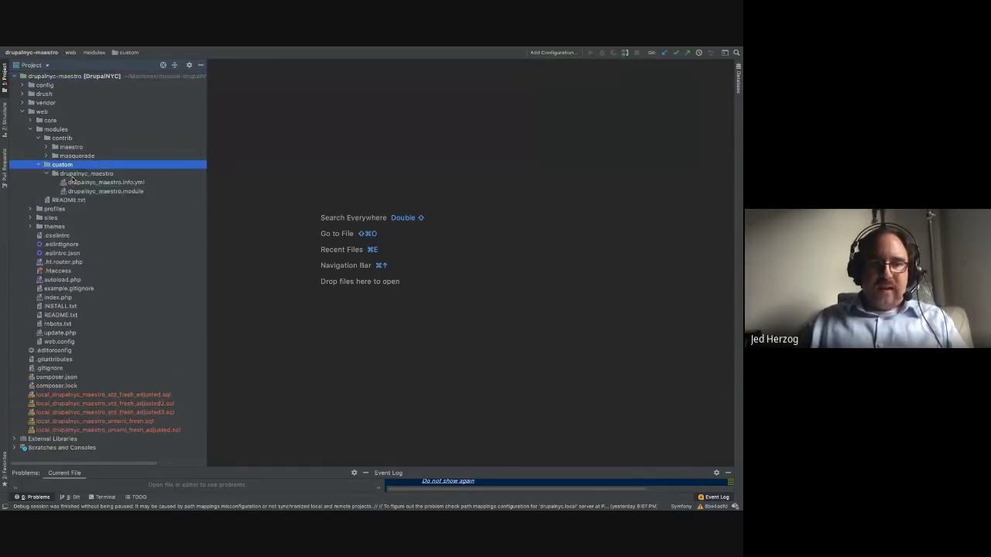
click(75, 175)
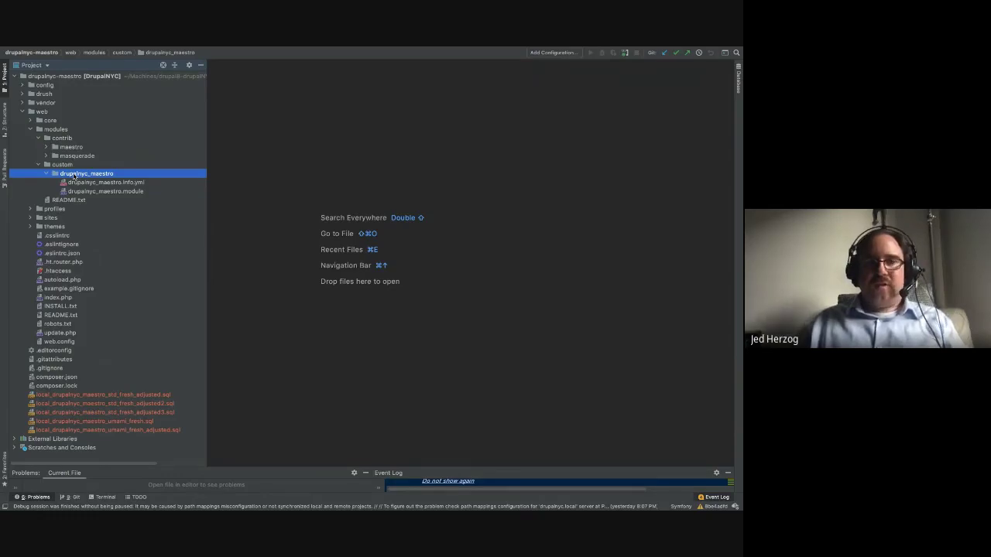
double_click(84, 185)
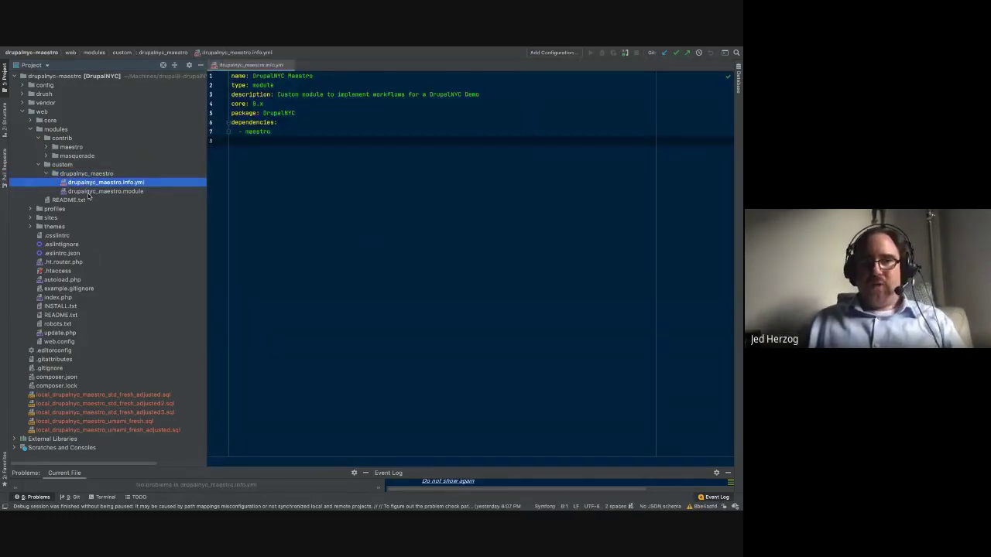
click(88, 191)
double_click(88, 192)
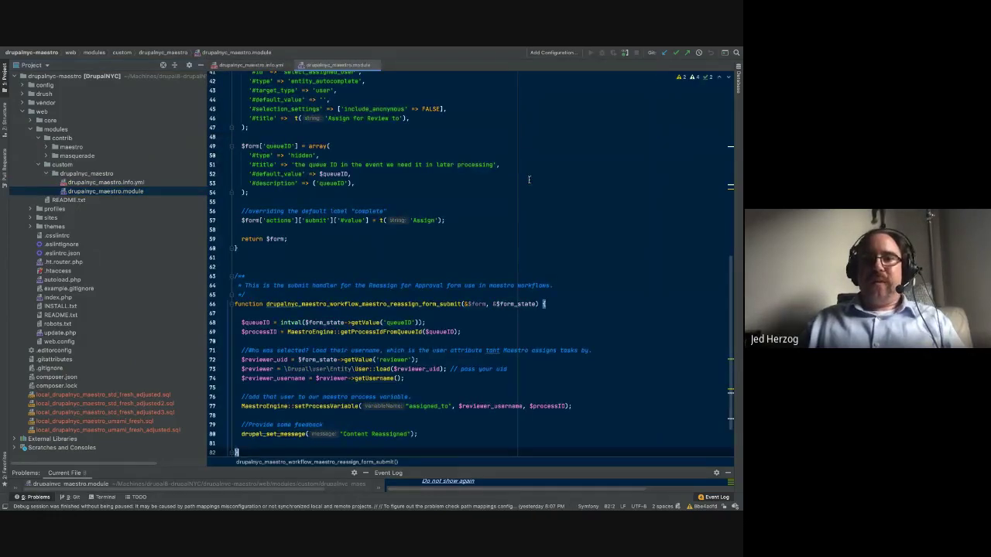
- Select the drupalnyc_maestro_workflow_maestro_reassign_form string on line 12 and search the file for it
scroll(532, 180, up, 15)
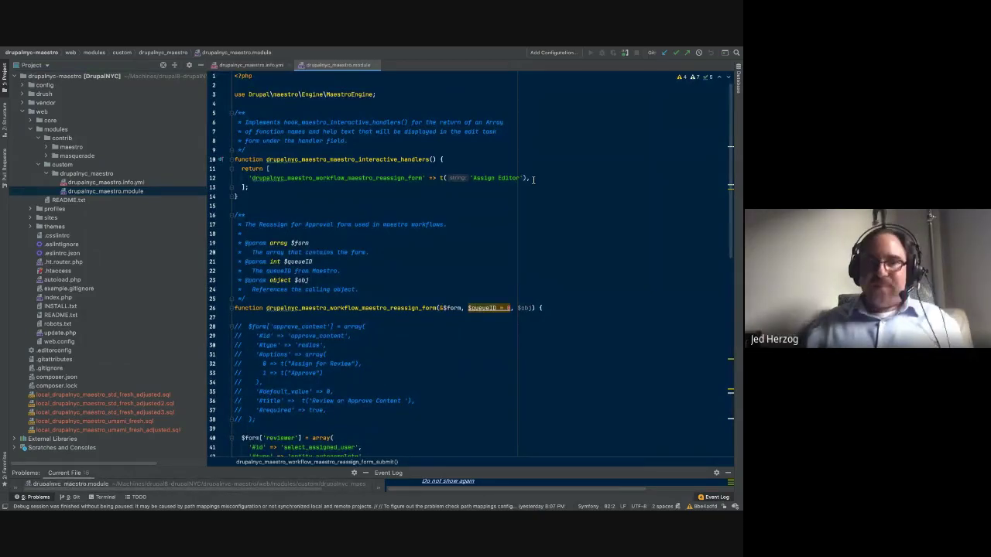
double_click(343, 159)
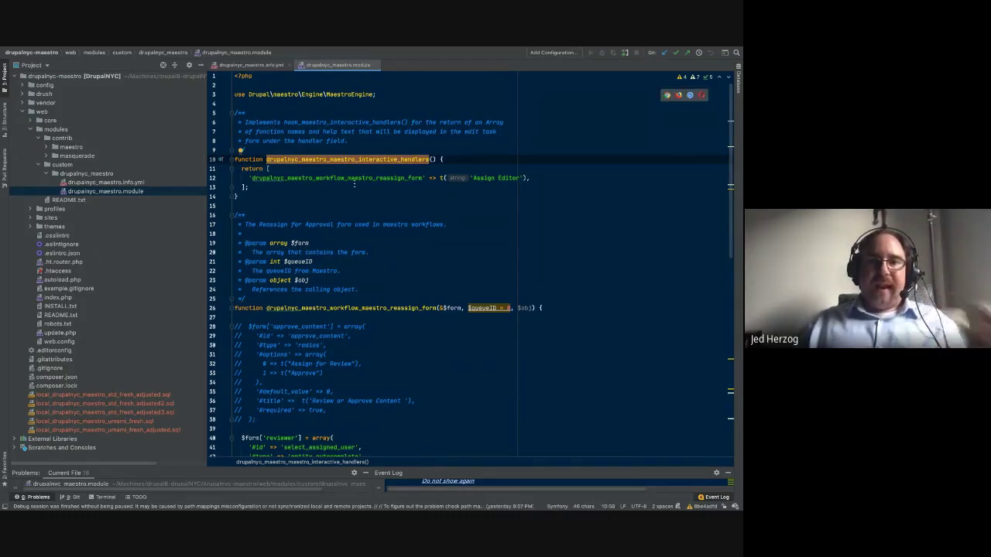
drag(302, 158, 329, 159)
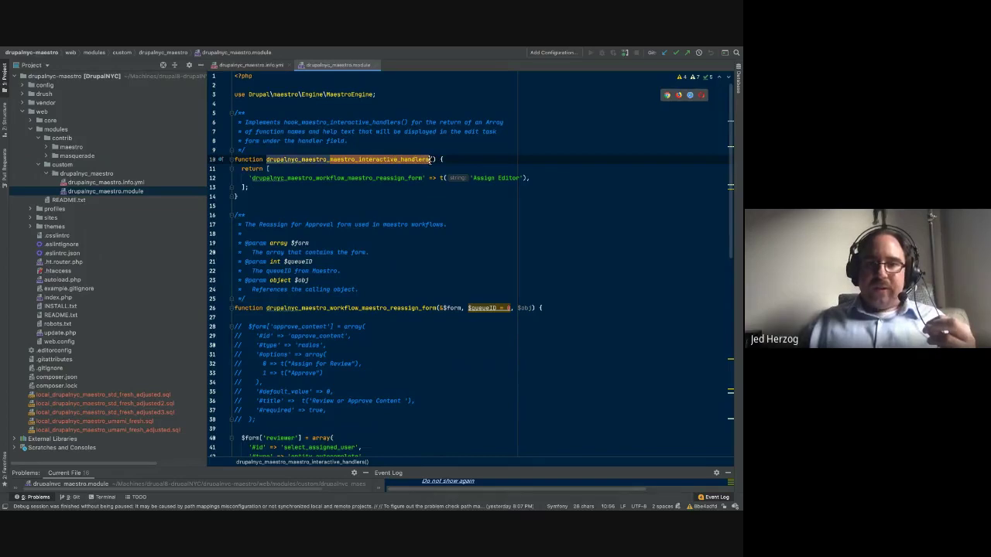
double_click(301, 178)
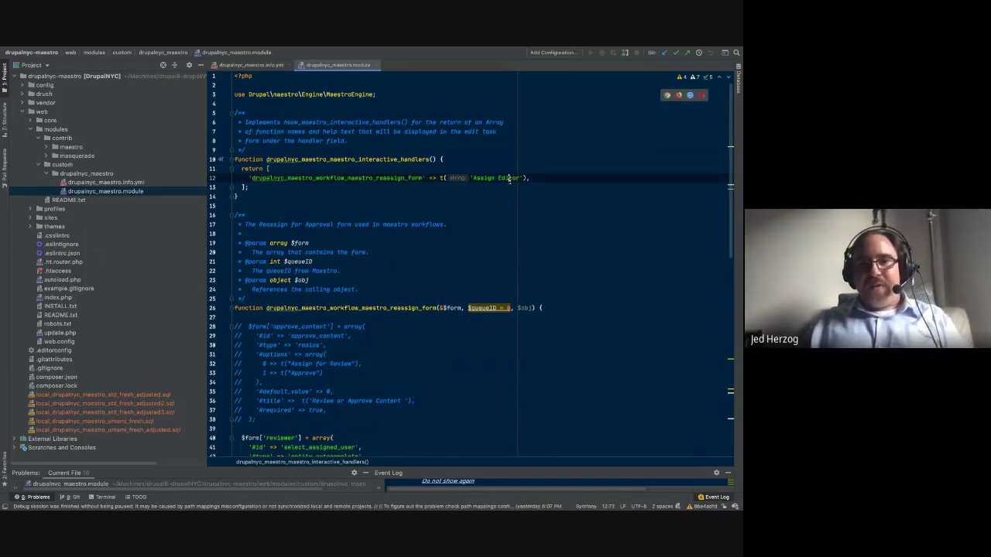
mouse_move(362, 180)
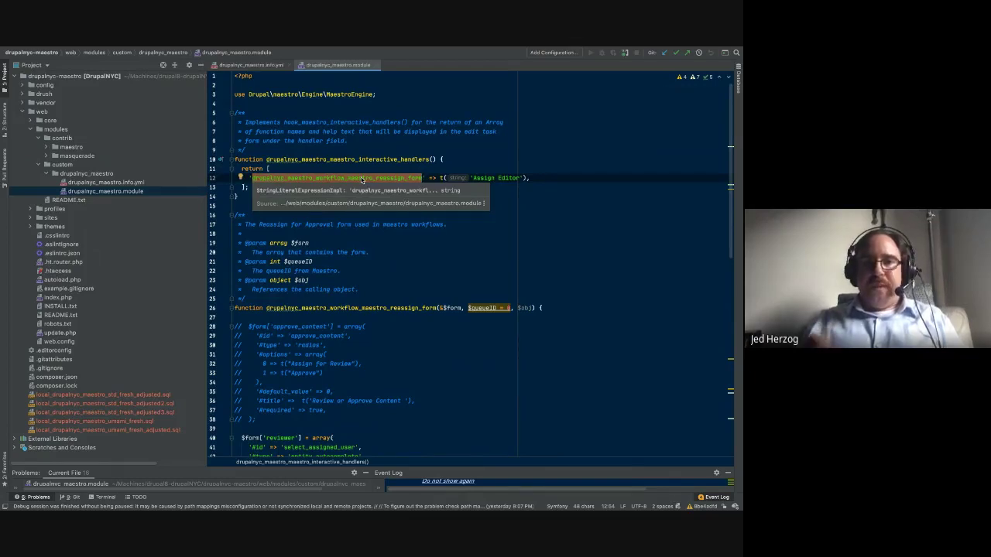
key(ctrl+f)
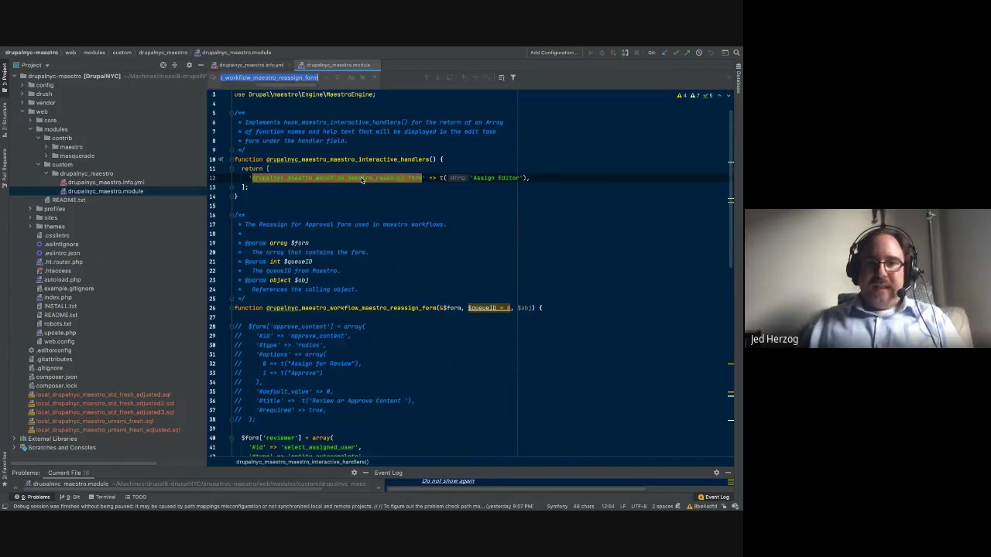
- Highlight the reassign form function's parameter list and its $form parameter on line 26
scroll(384, 351, down, 3)
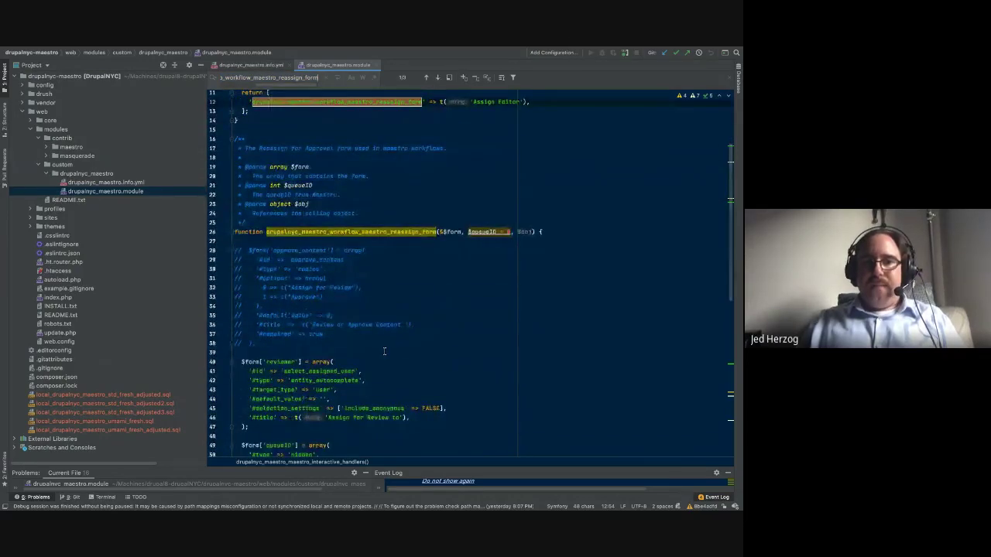
scroll(384, 351, up, 3)
scroll(384, 351, down, 3)
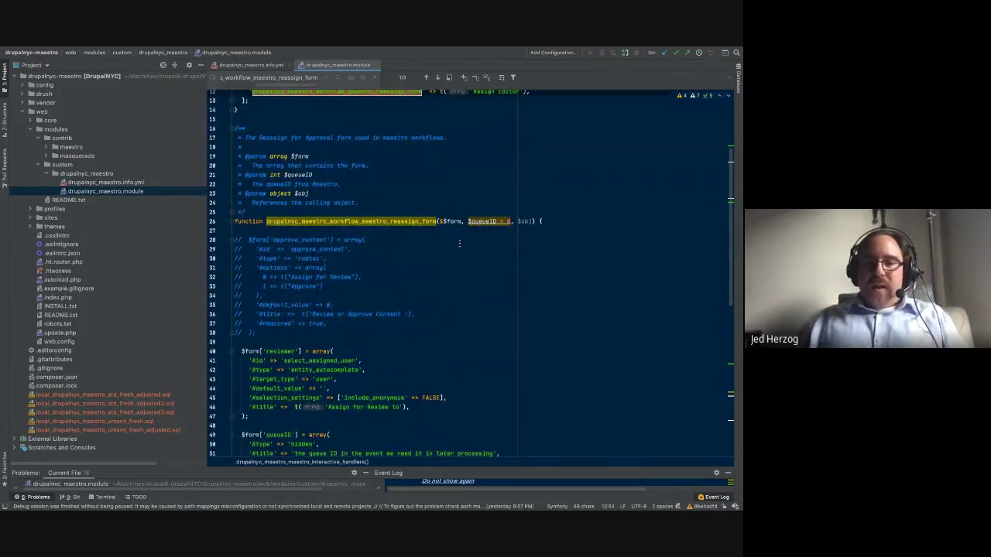
drag(441, 222, 532, 222)
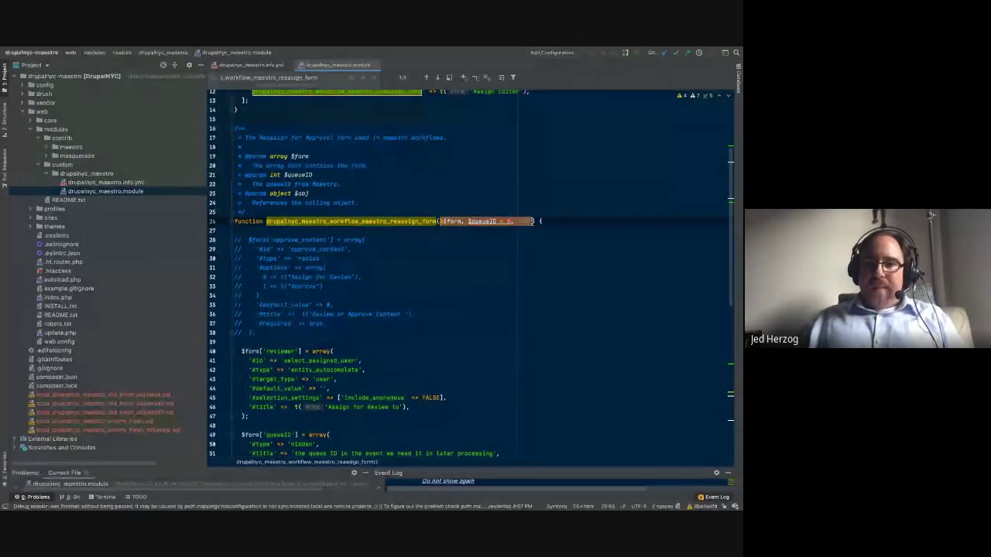
double_click(453, 221)
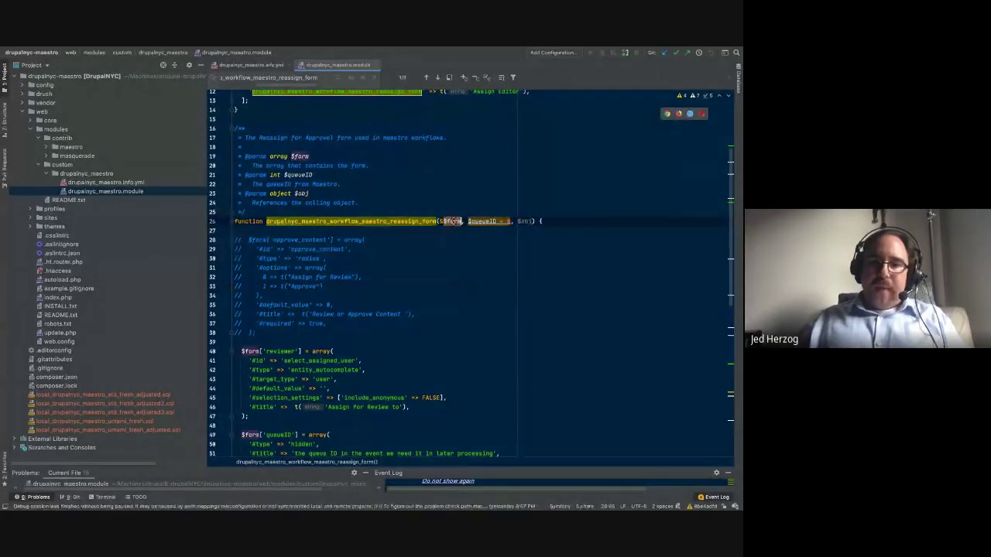
click(378, 261)
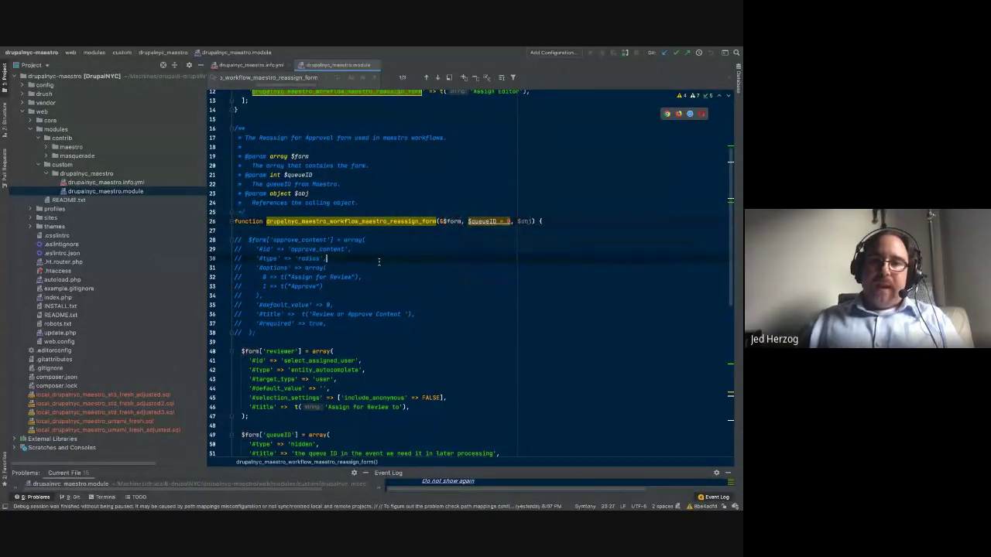
- Point out the reviewer field, an entity_autocomplete element with target type user
scroll(378, 261, down, 3)
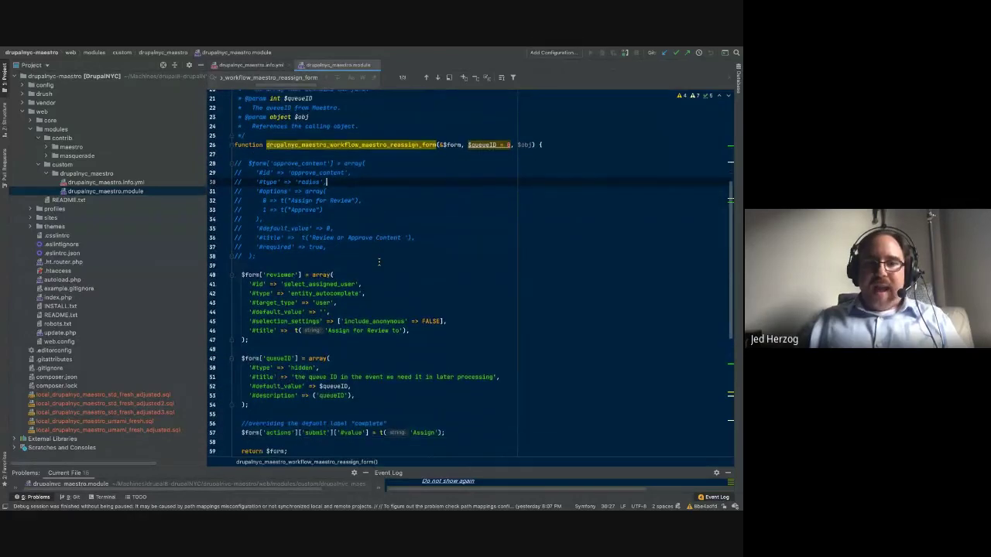
scroll(379, 262, down, 3)
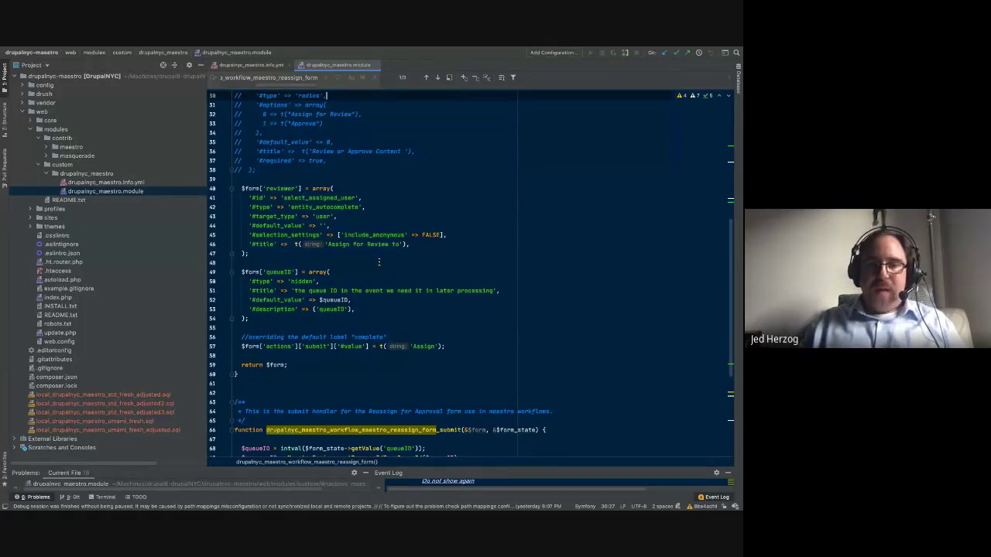
drag(271, 254, 203, 191)
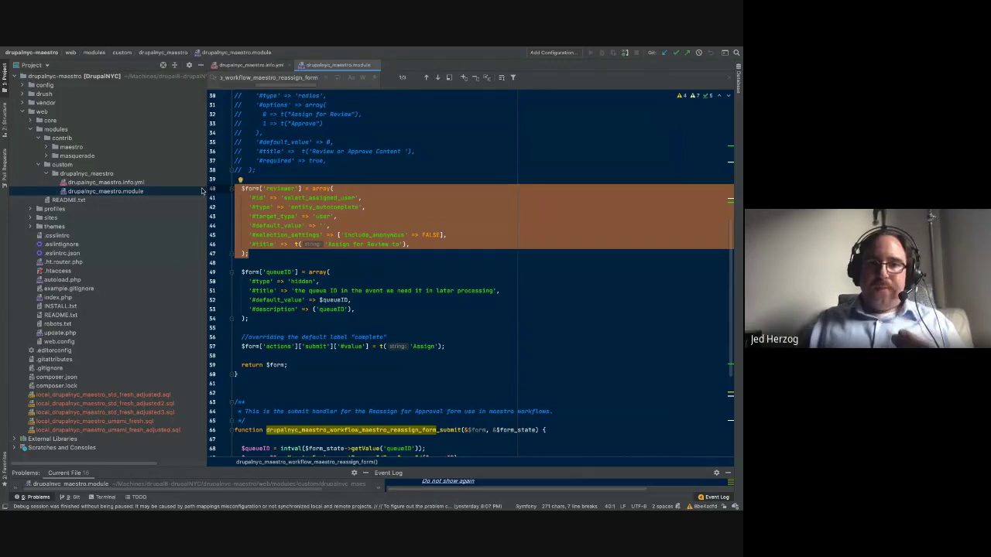
click(340, 215)
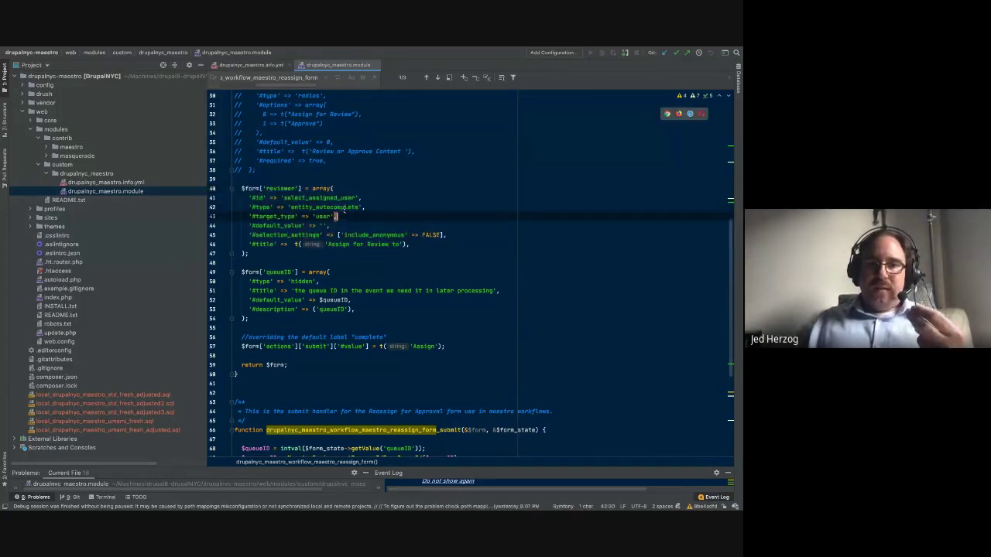
double_click(344, 208)
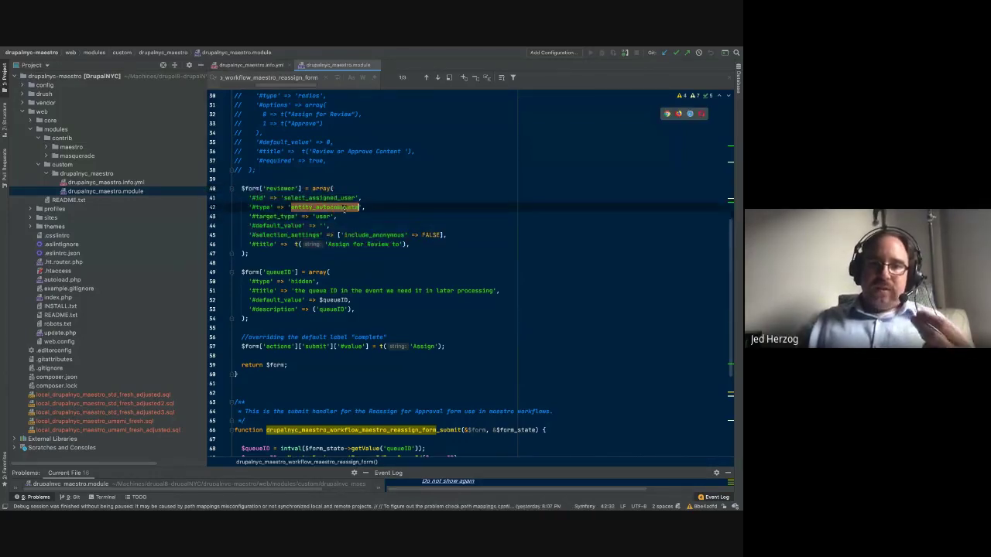
double_click(322, 217)
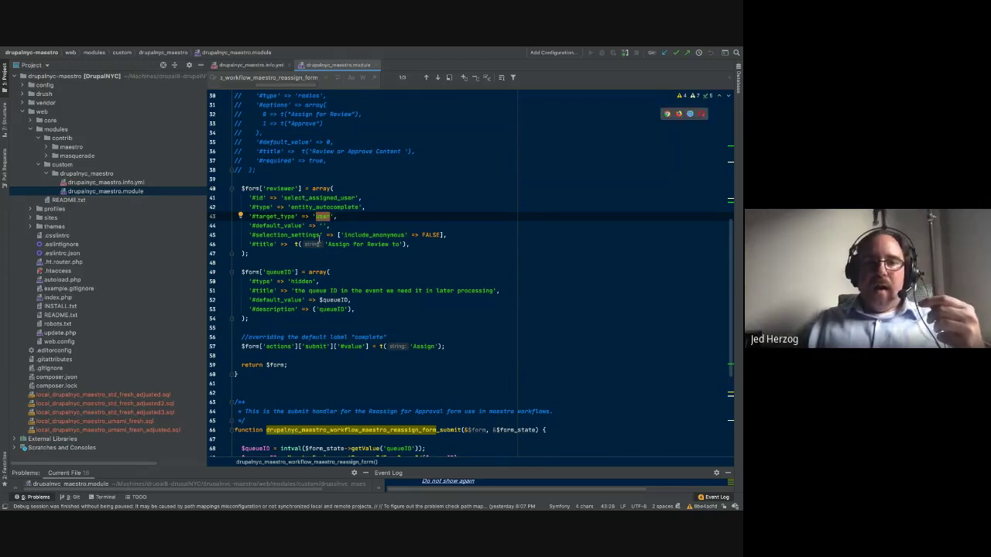
click(320, 246)
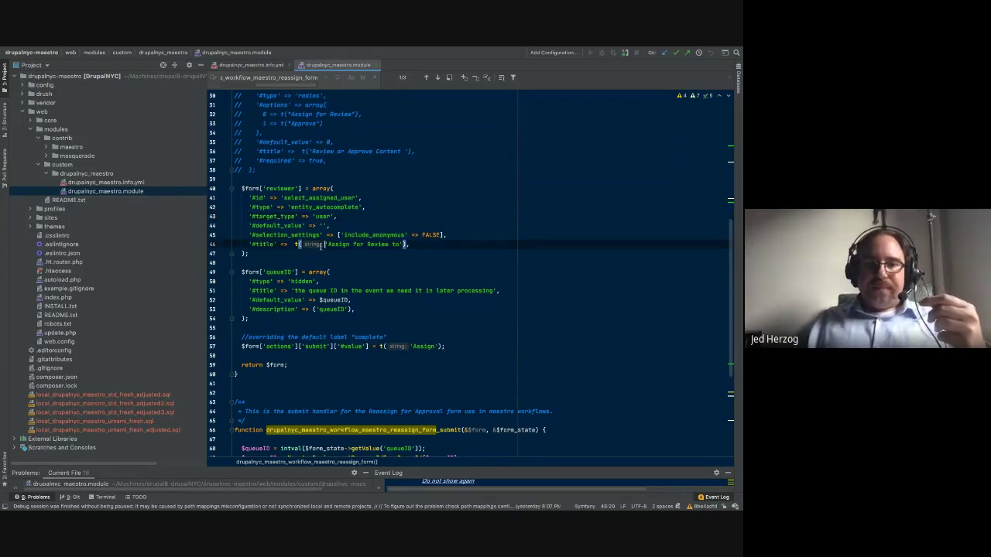
- Highlight the submit label override on lines 56-57, then select the submit handler's function name
scroll(321, 246, down, 2)
drag(247, 271, 171, 227)
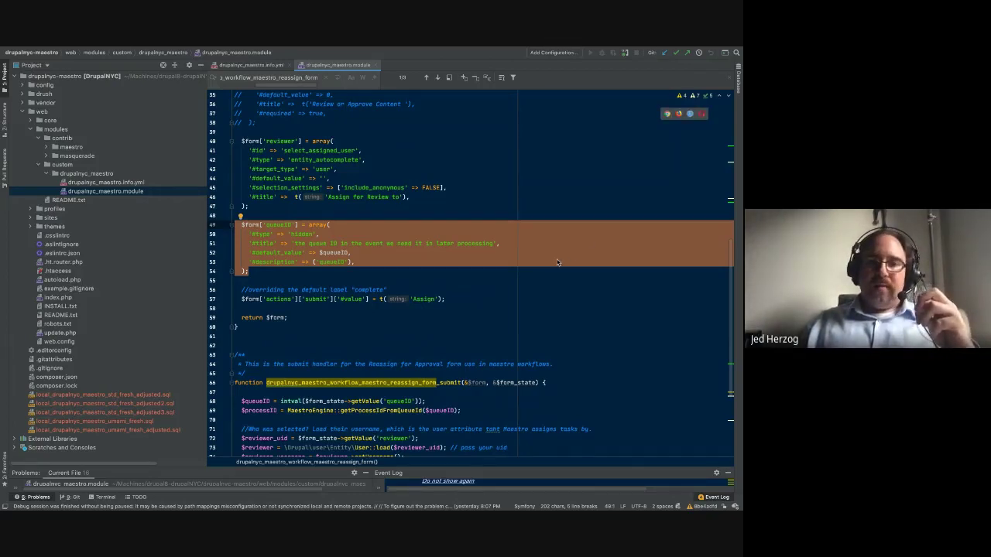
scroll(554, 261, down, 2)
scroll(556, 262, down, 4)
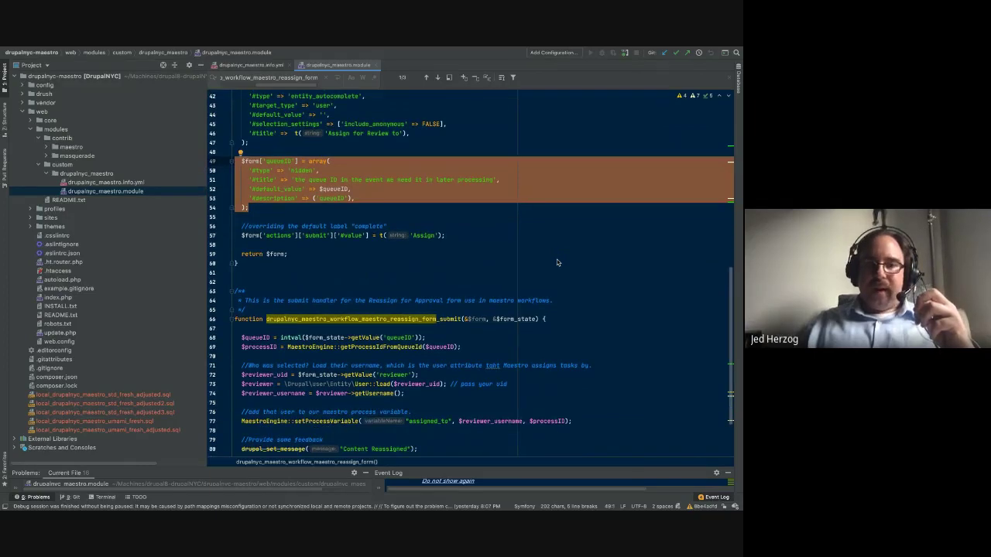
scroll(557, 262, down, 1)
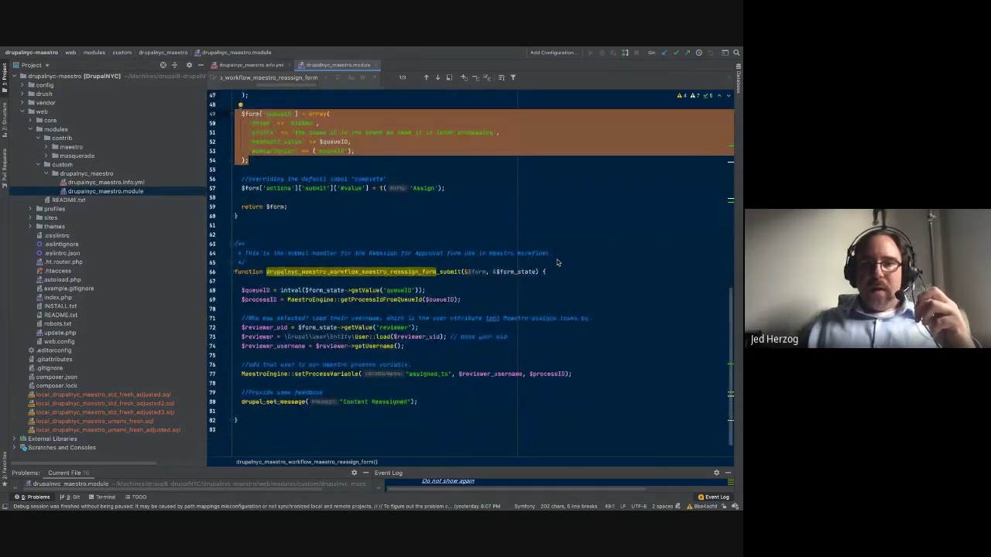
drag(236, 174, 490, 181)
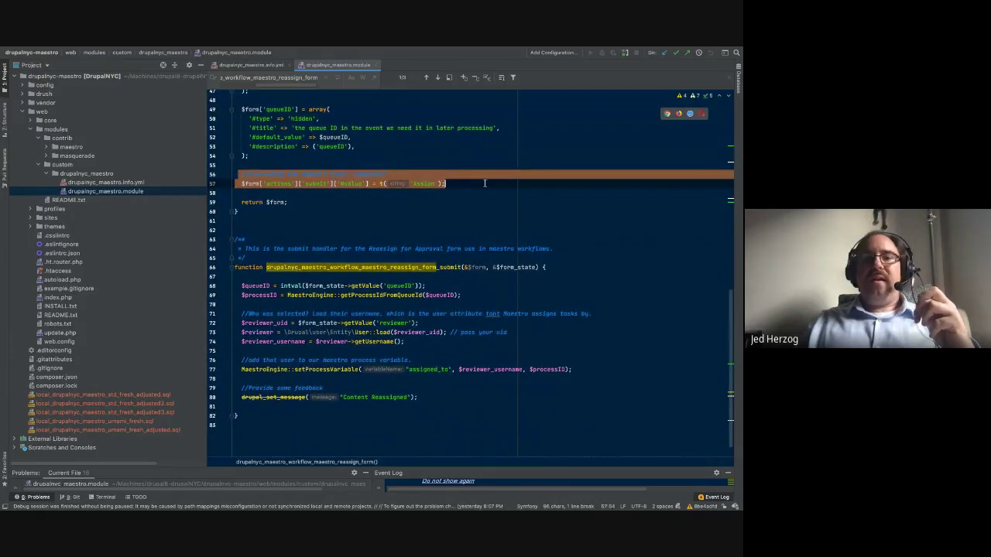
click(485, 183)
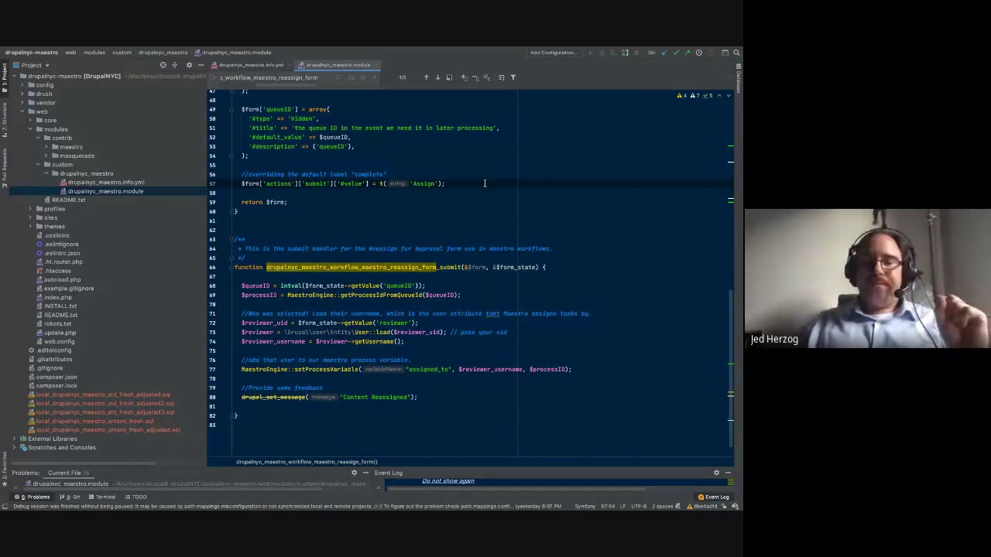
scroll(484, 183, up, 2)
scroll(418, 287, down, 2)
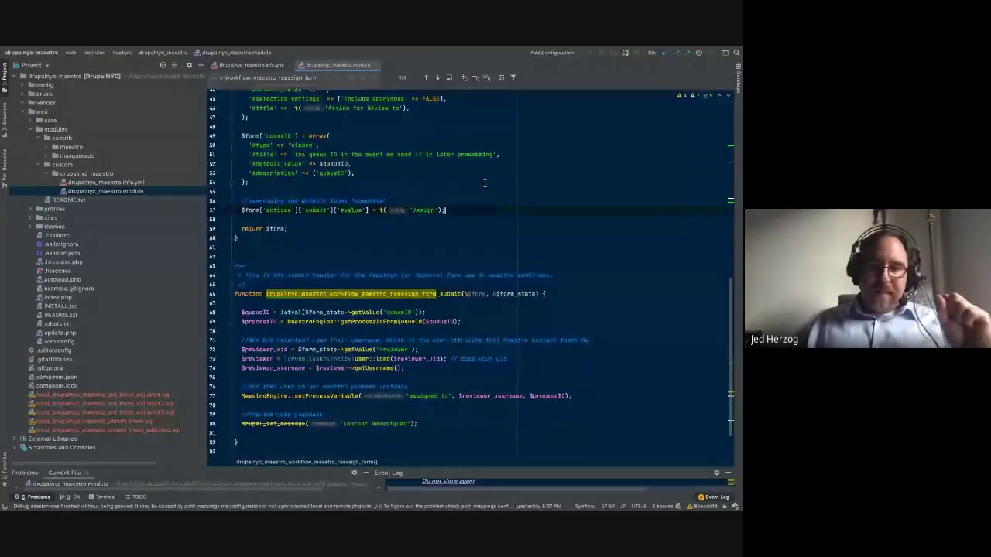
double_click(426, 269)
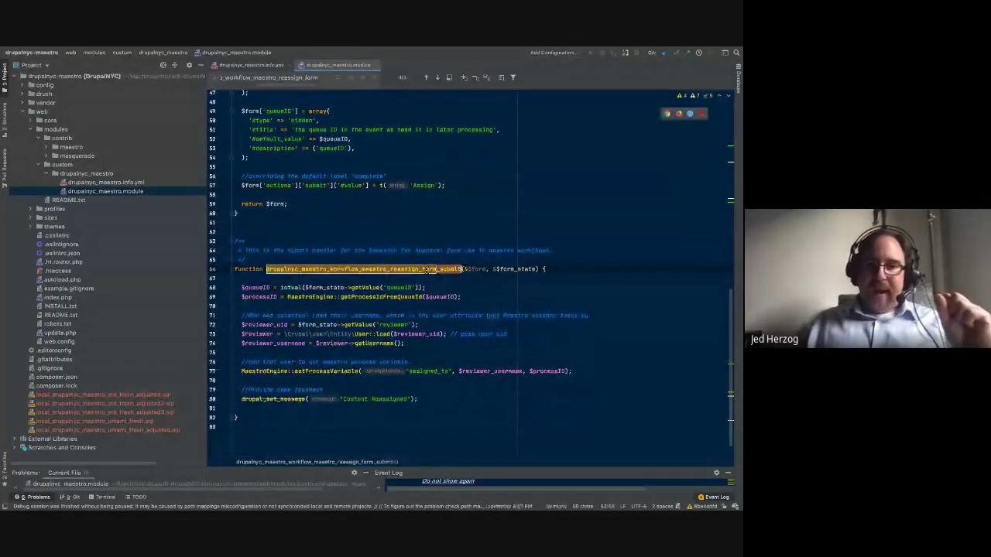
- Walk through the submit handler lines that read the queue ID and process ID
scroll(425, 271, down, 1)
scroll(426, 271, down, 1)
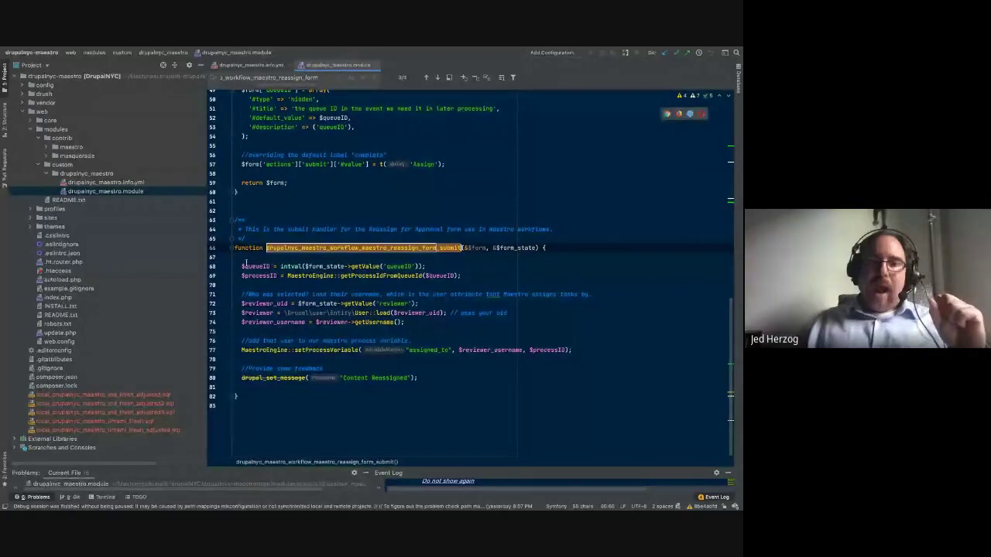
click(239, 266)
drag(240, 267, 217, 291)
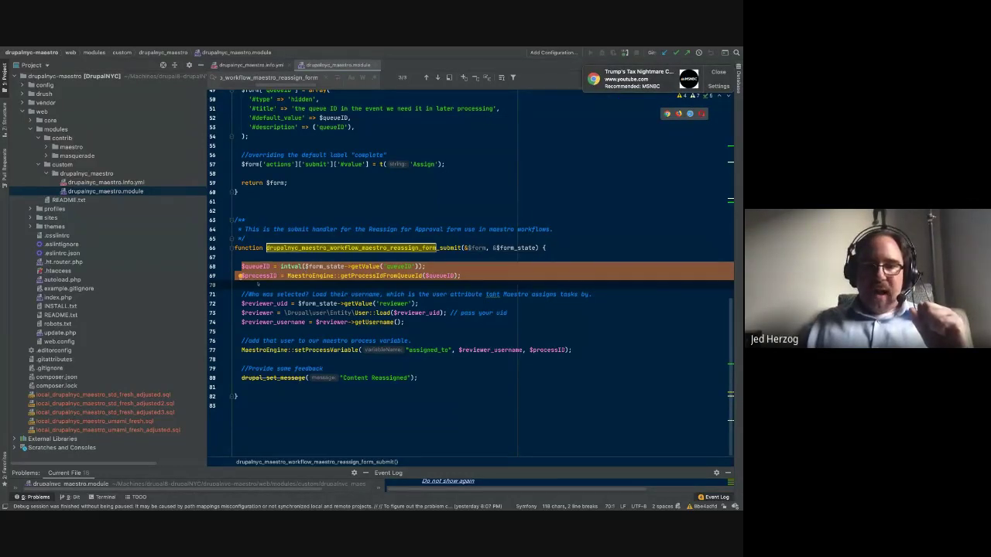
click(390, 284)
drag(462, 276, 168, 276)
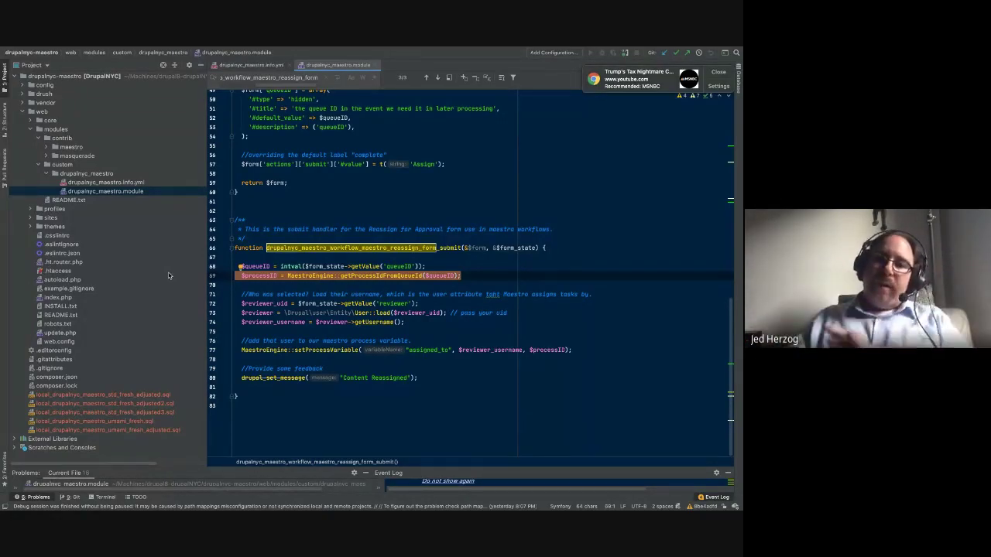
click(297, 295)
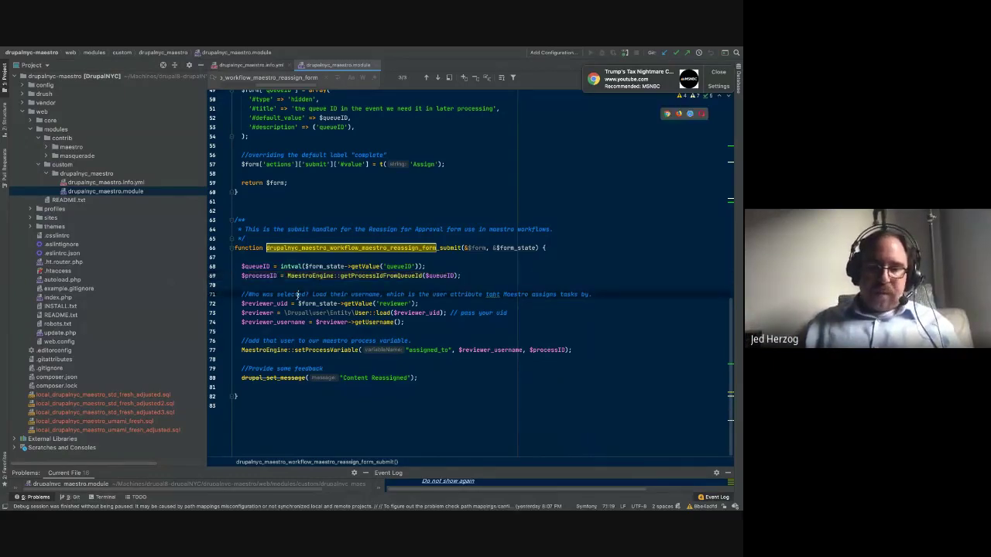
- Highlight the block loading the selected reviewer's uid, user account and username
drag(233, 297, 233, 335)
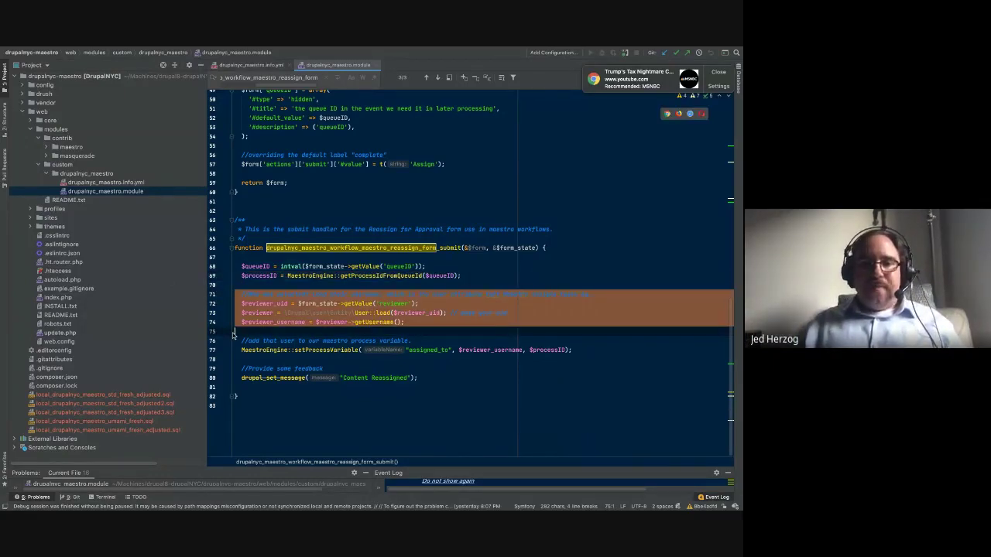
click(376, 304)
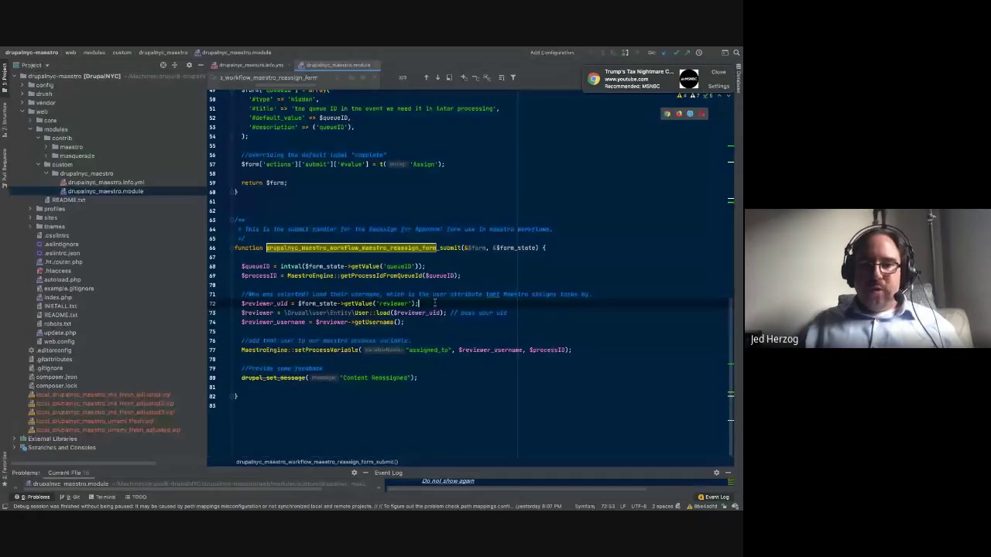
drag(418, 304, 235, 303)
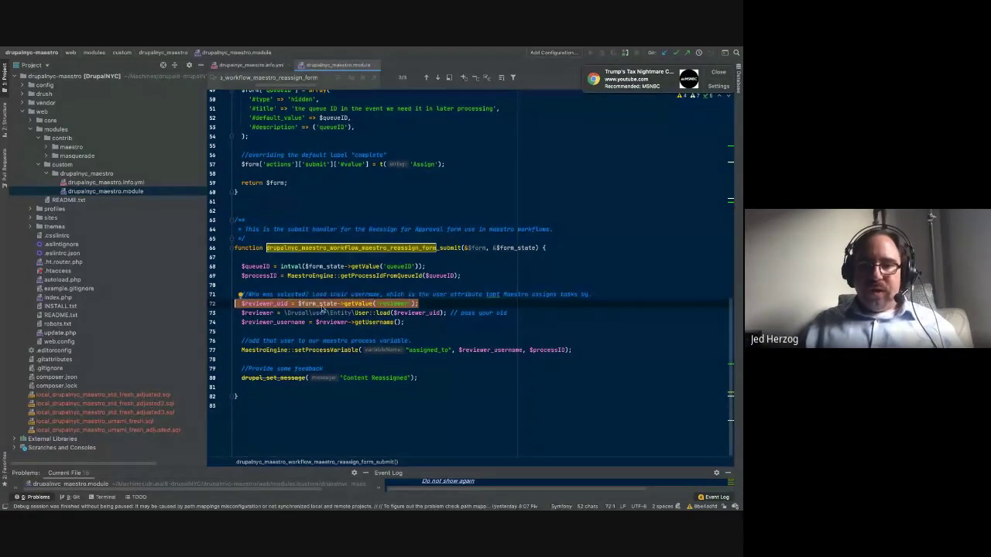
drag(507, 313, 147, 312)
key(shift+Down)
key(shift+Down)
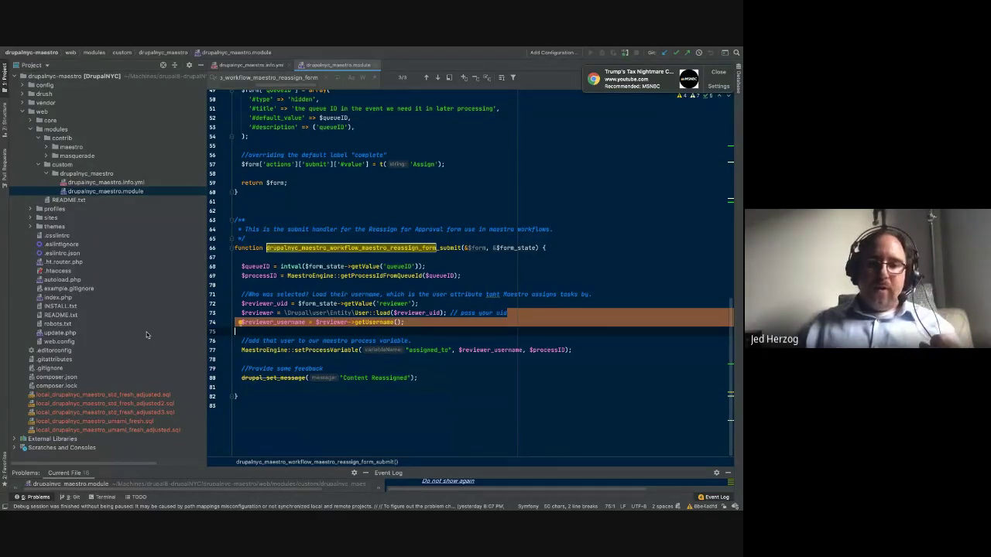
click(261, 322)
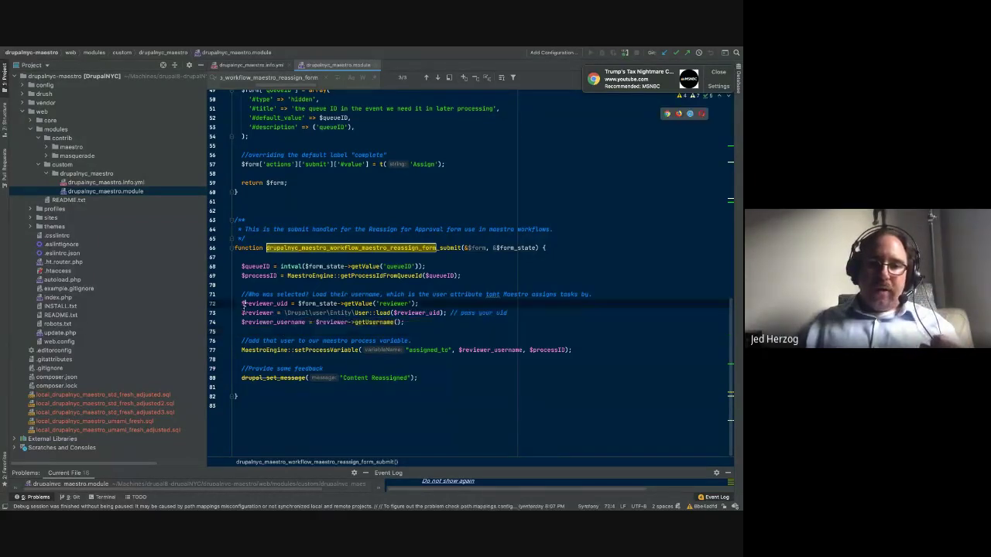
click(375, 322)
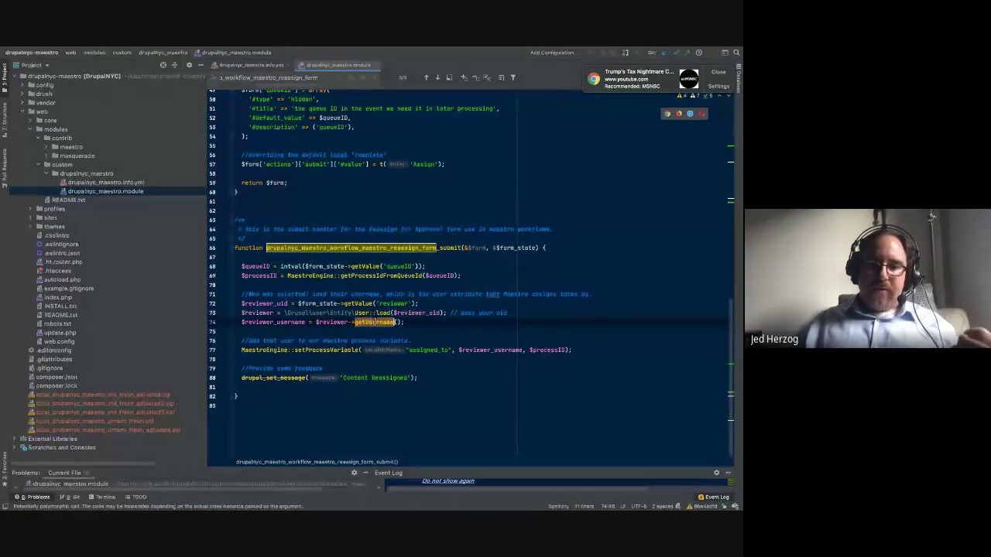
- Explain setProcessVariable('assigned_to', $reviewer_username, $processID) and the Content Reassigned message
double_click(326, 350)
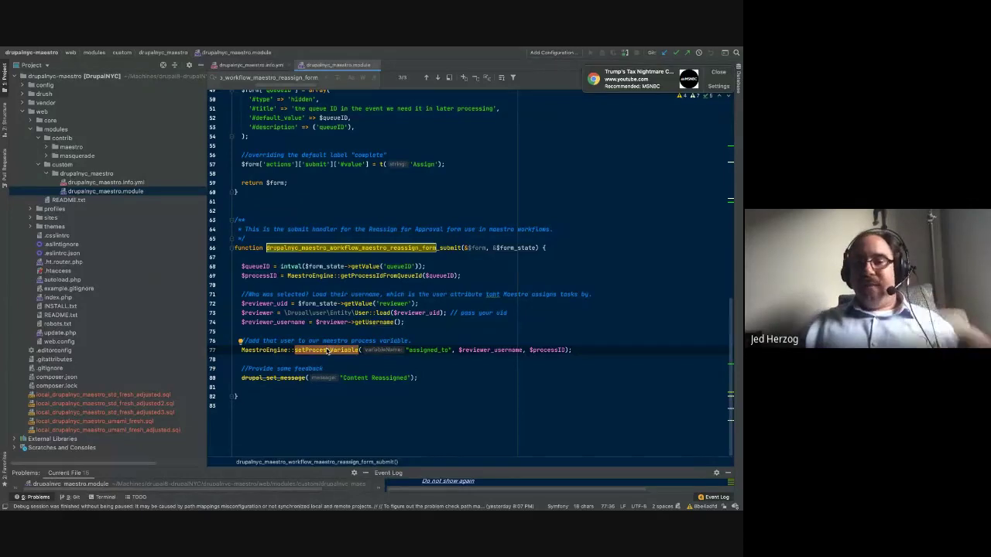
double_click(431, 350)
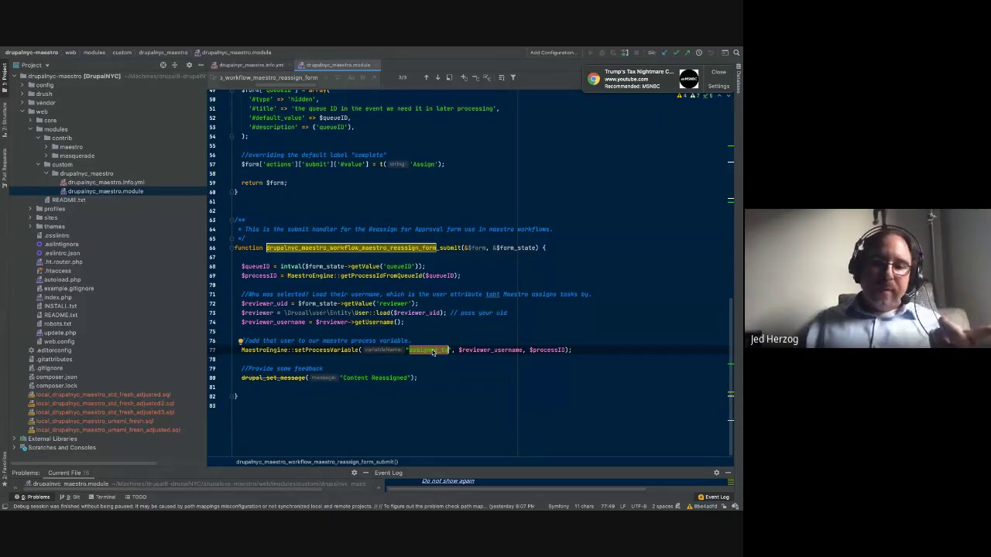
double_click(489, 350)
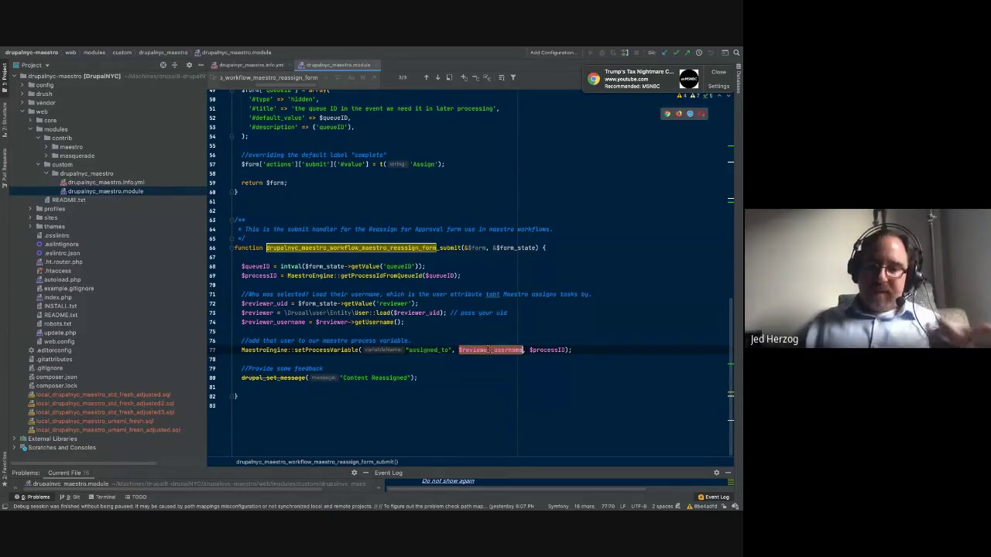
double_click(556, 351)
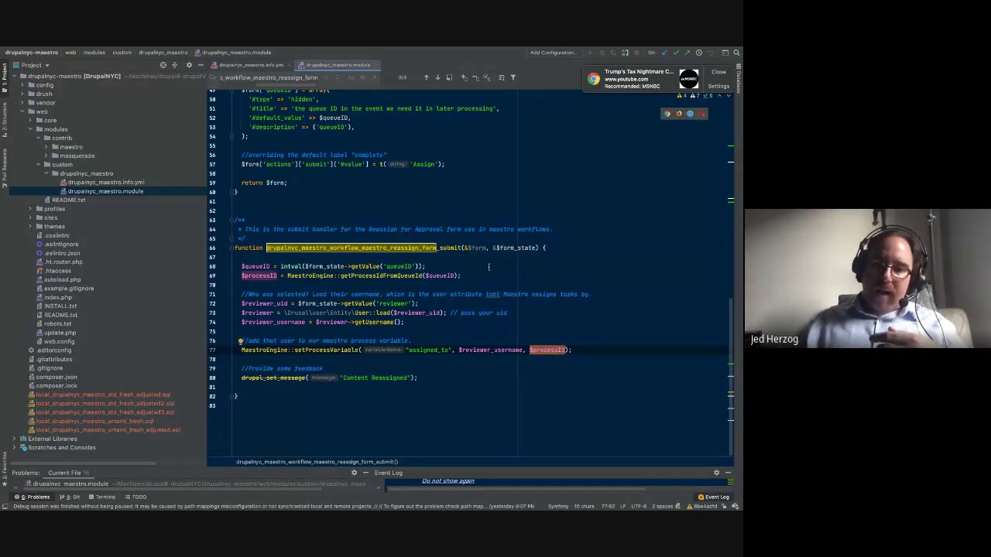
drag(425, 266, 262, 263)
double_click(259, 276)
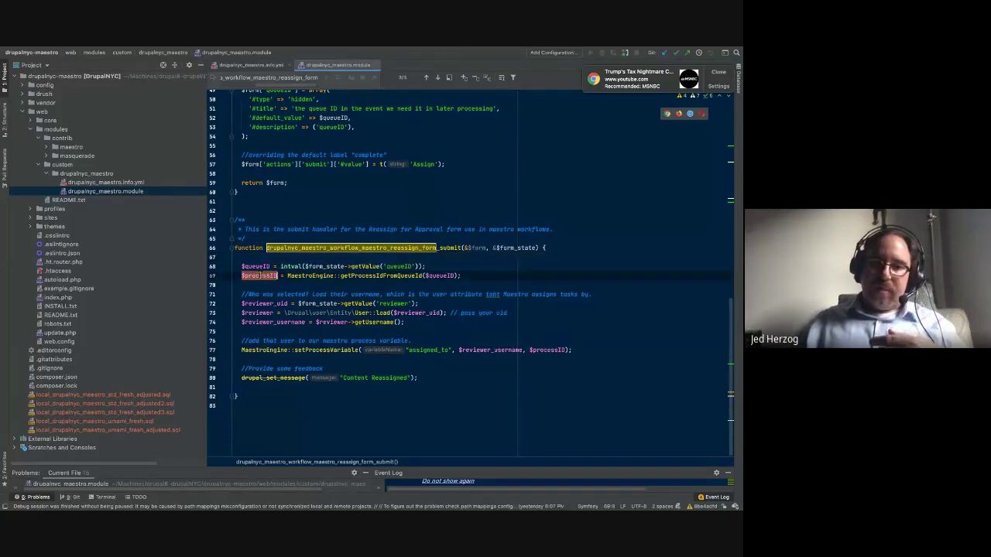
click(402, 377)
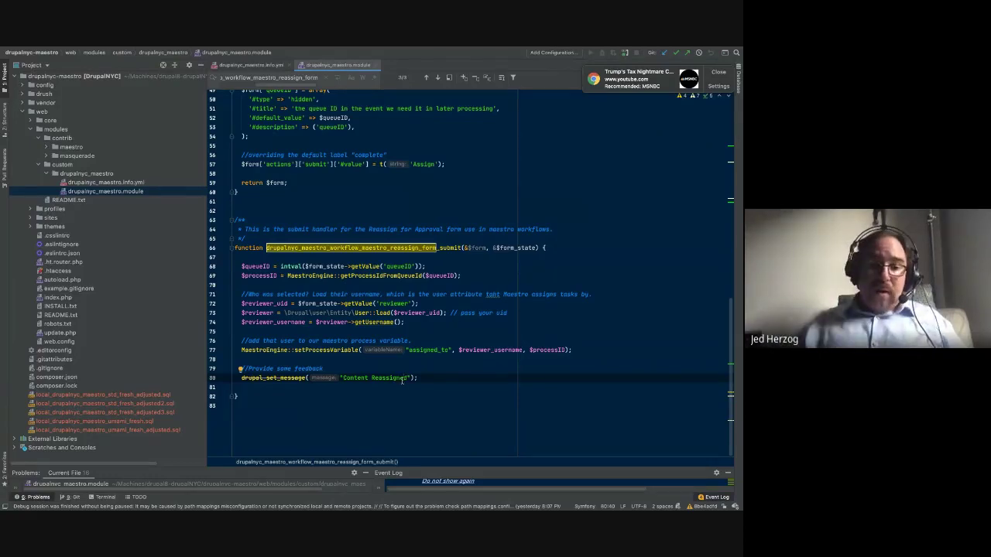
- Select the reassign form function name in interactive_handlers and return to the Assign to Editor dialog
scroll(402, 379, up, 1)
scroll(402, 379, up, 10)
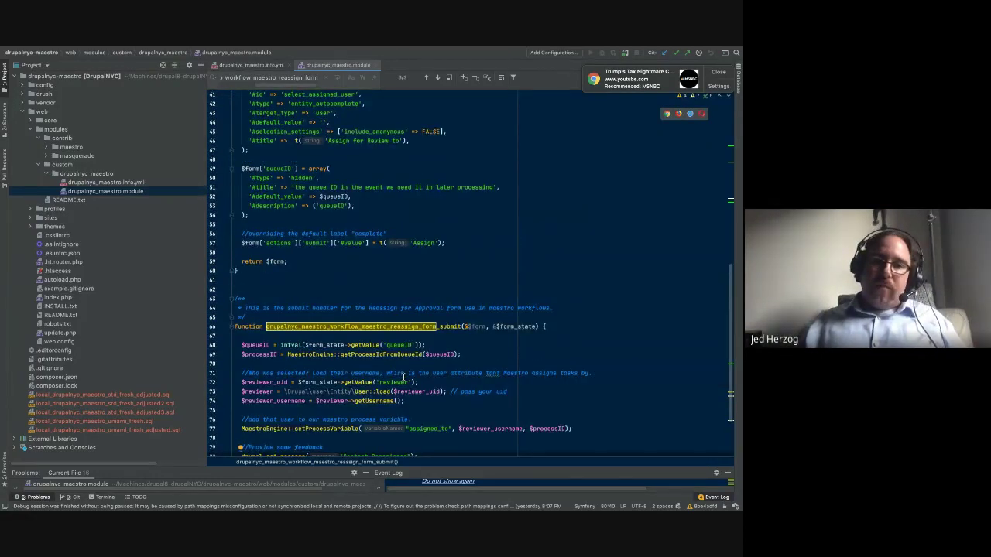
scroll(402, 377, down, 8)
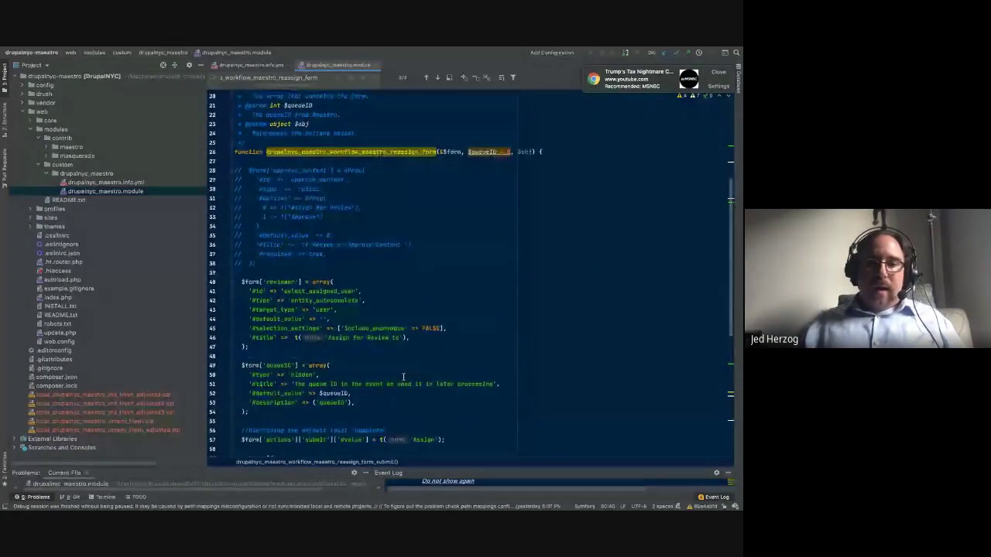
scroll(402, 377, up, 3)
scroll(403, 377, up, 9)
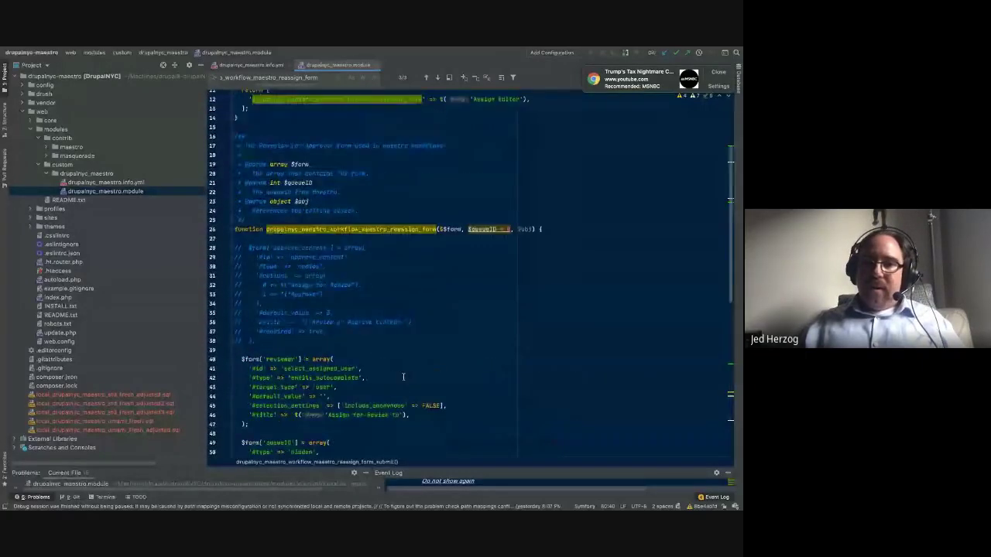
double_click(337, 149)
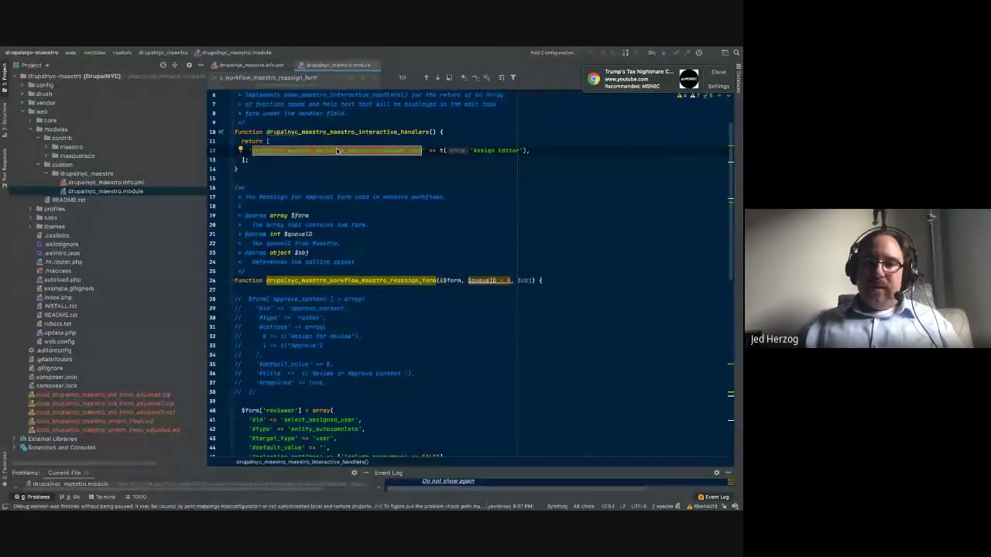
key(alt+Tab)
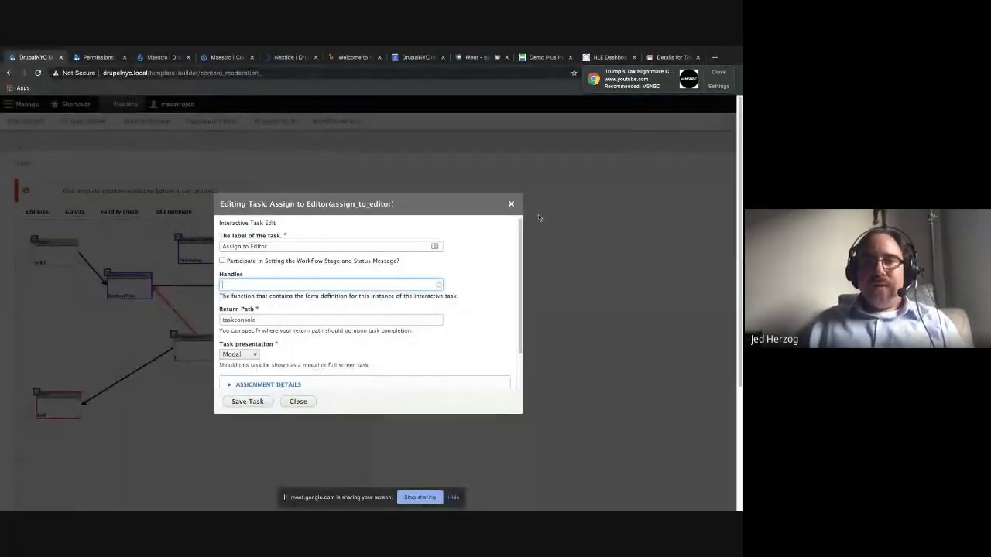
key(alt+Tab)
key(alt+Tab)
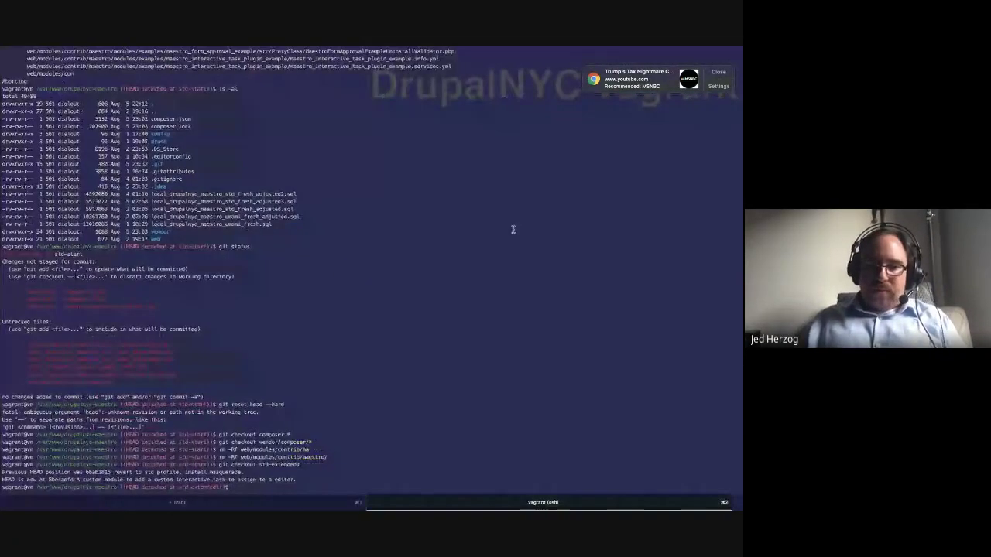
text(drush )
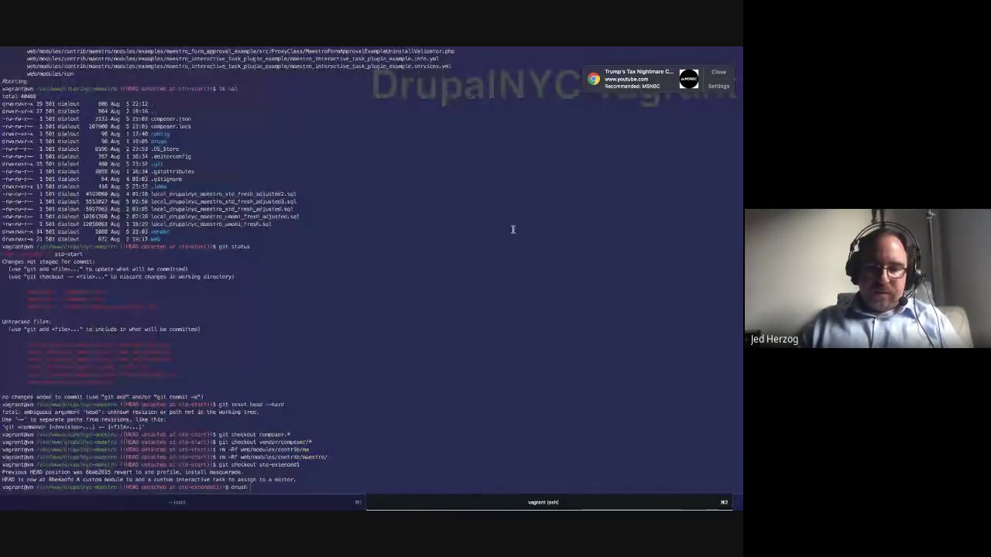
text(@local cr)
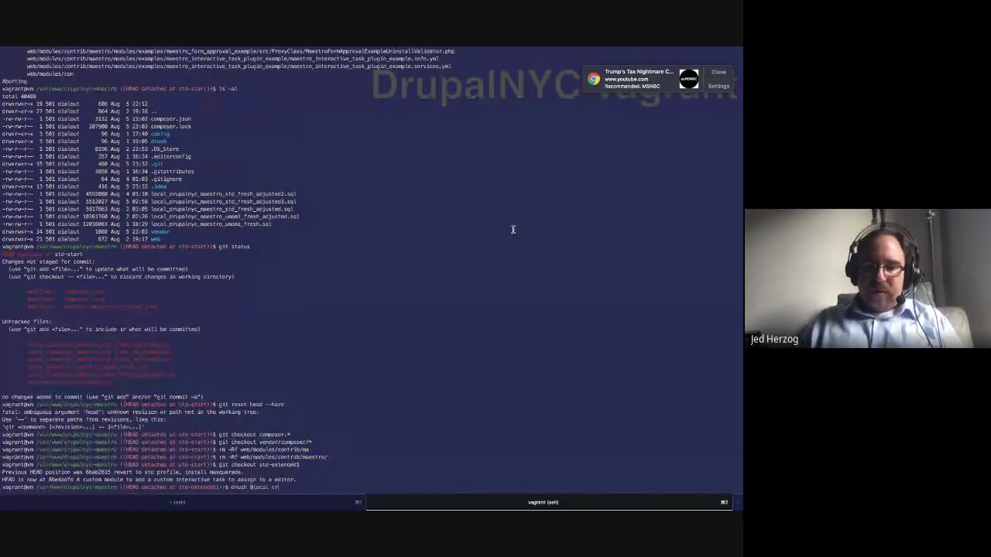
key(Return)
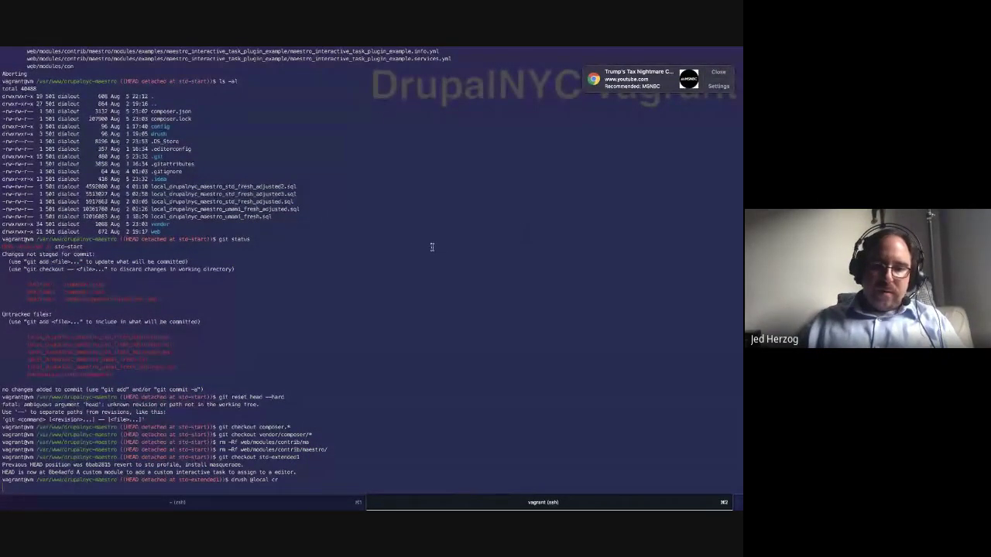
key(ctrl+Left)
key(ctrl+Left)
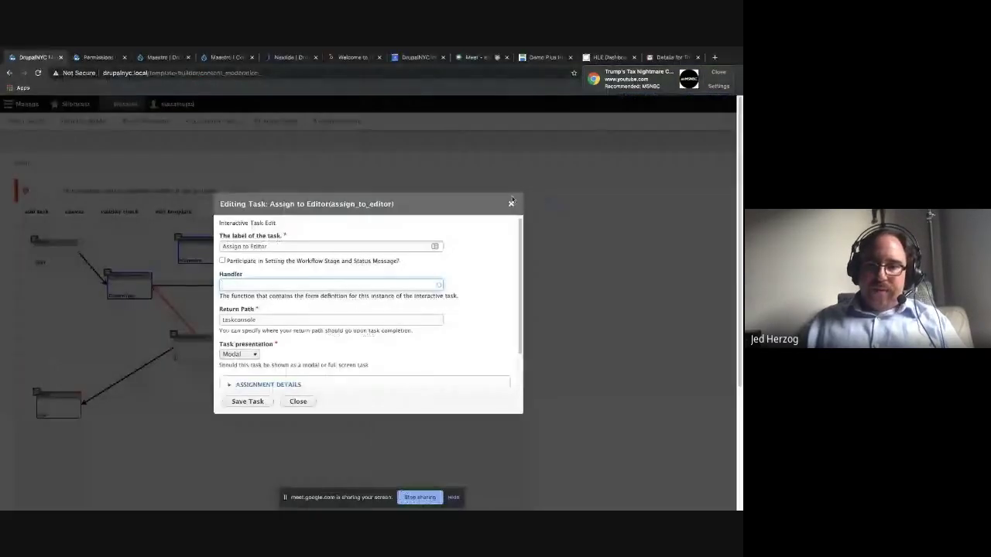
click(511, 203)
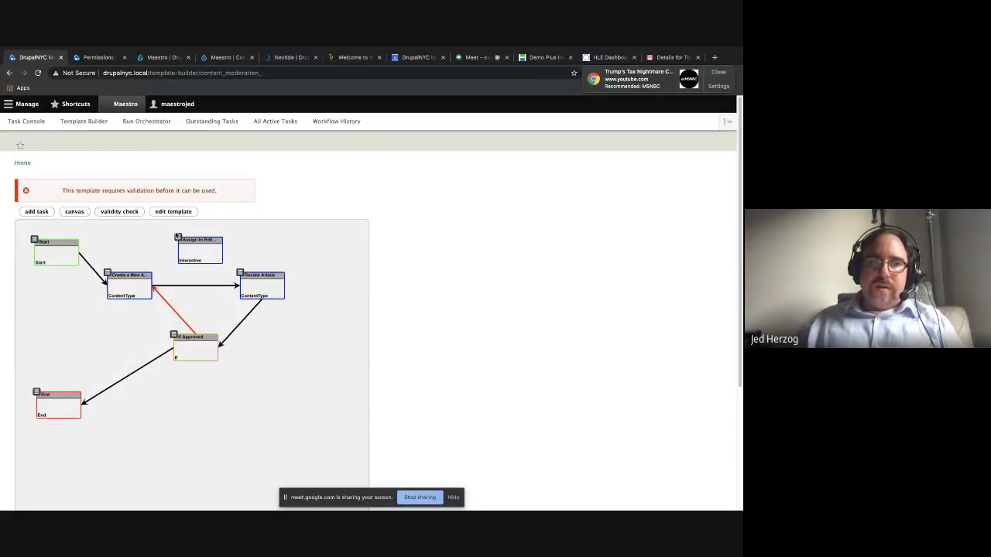
click(178, 237)
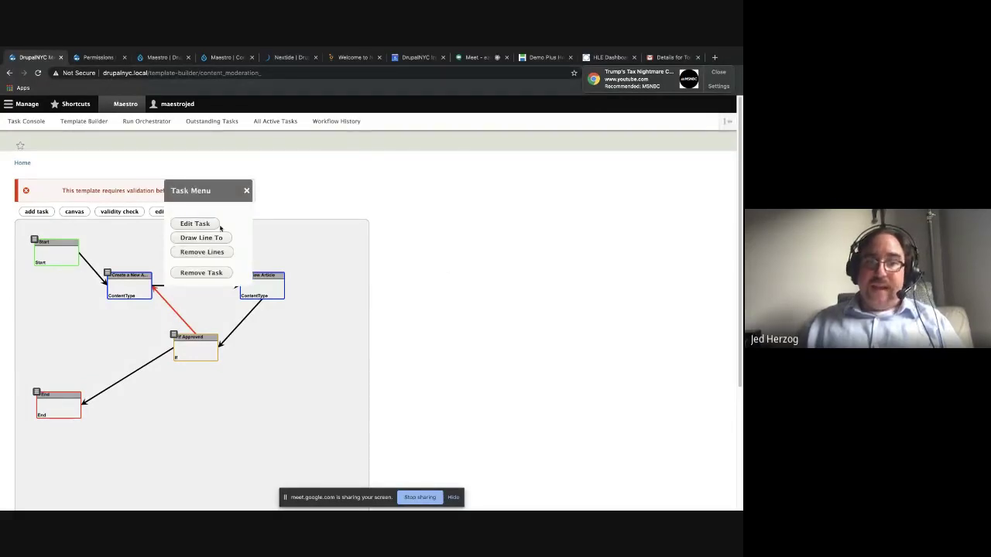
click(246, 191)
mouse_move(200, 243)
mouse_down()
mouse_move(182, 231)
mouse_move(170, 238)
mouse_move(191, 241)
mouse_up()
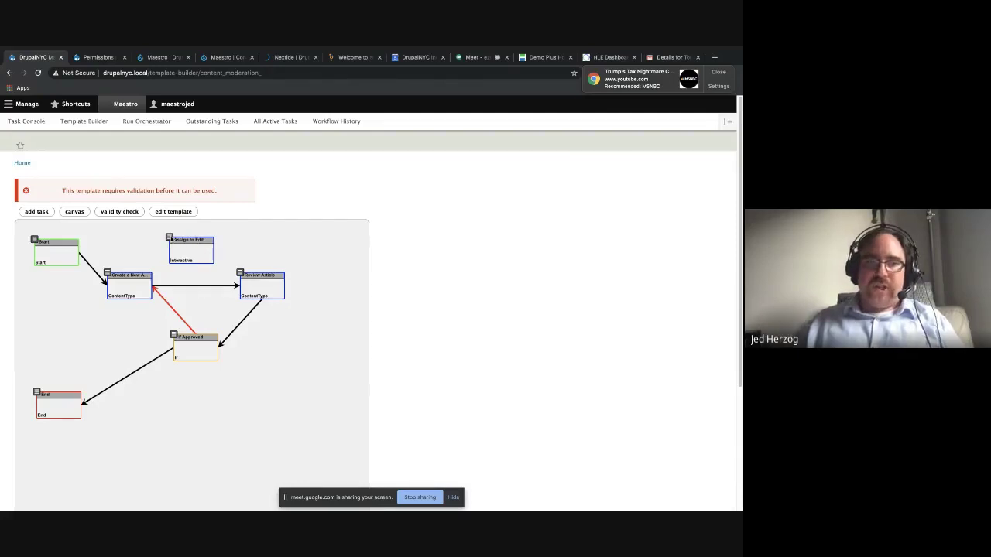
click(172, 240)
click(185, 223)
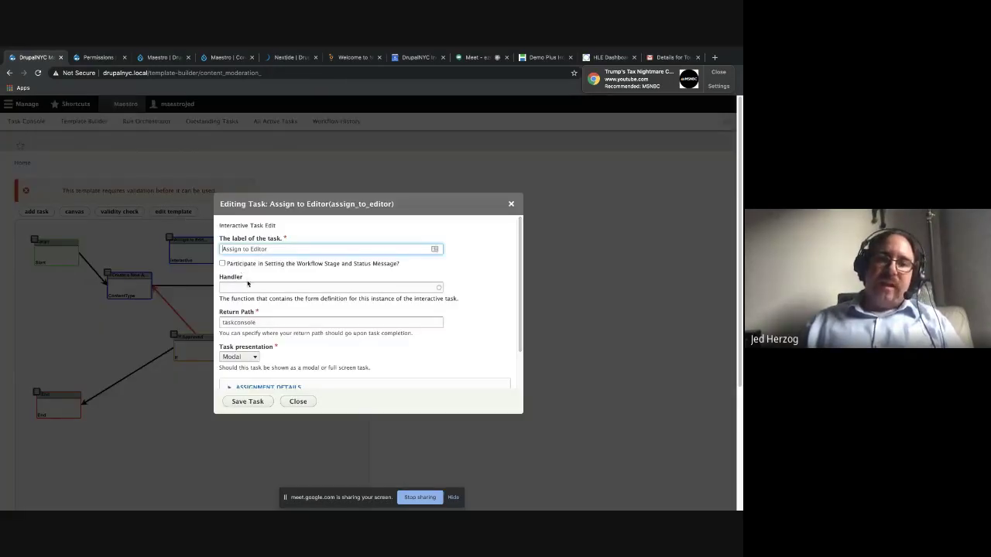
click(248, 287)
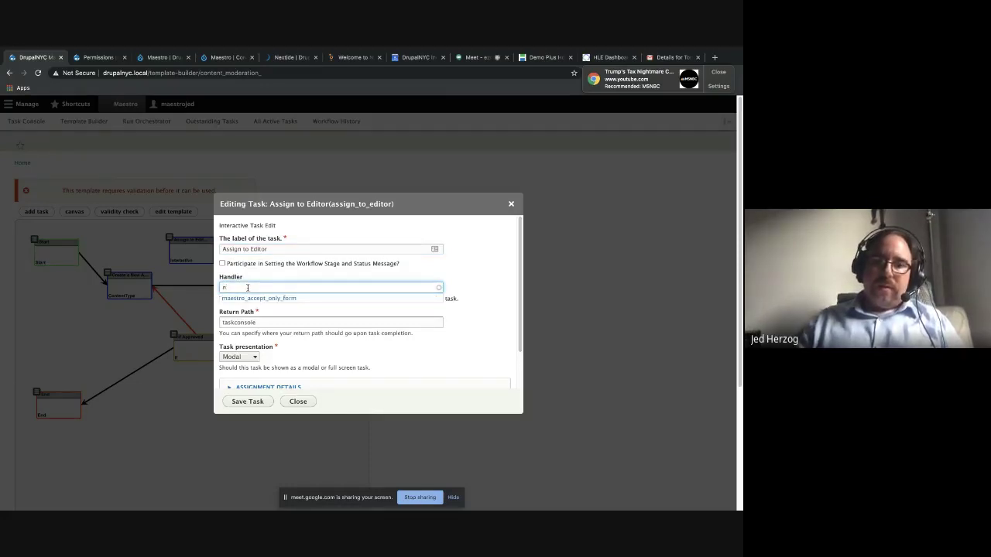
key(BackSpace)
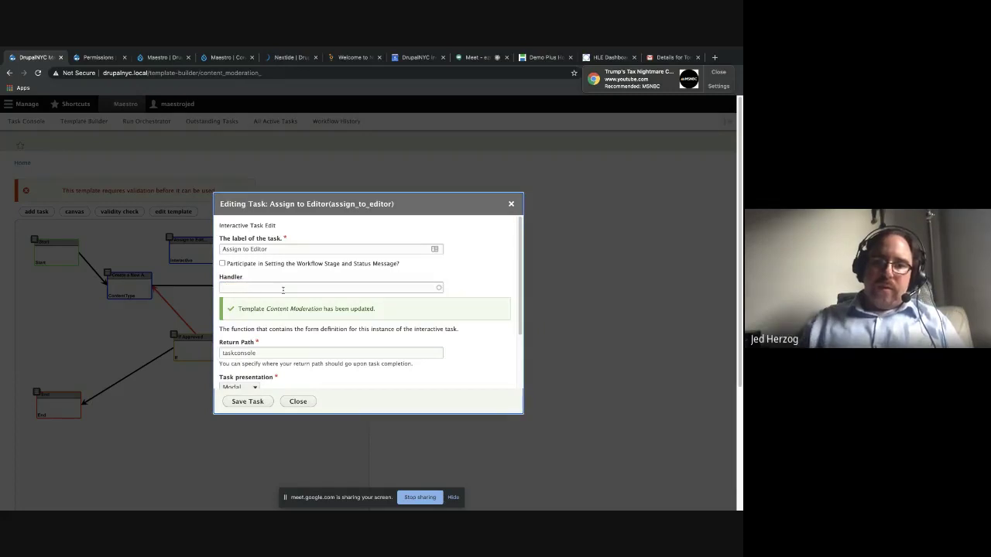
text(ma)
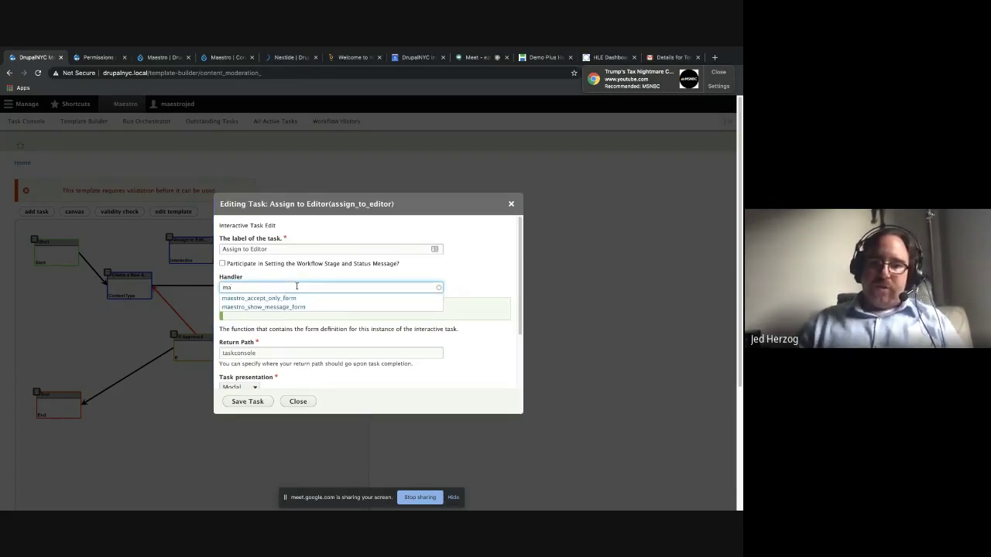
key(super+f)
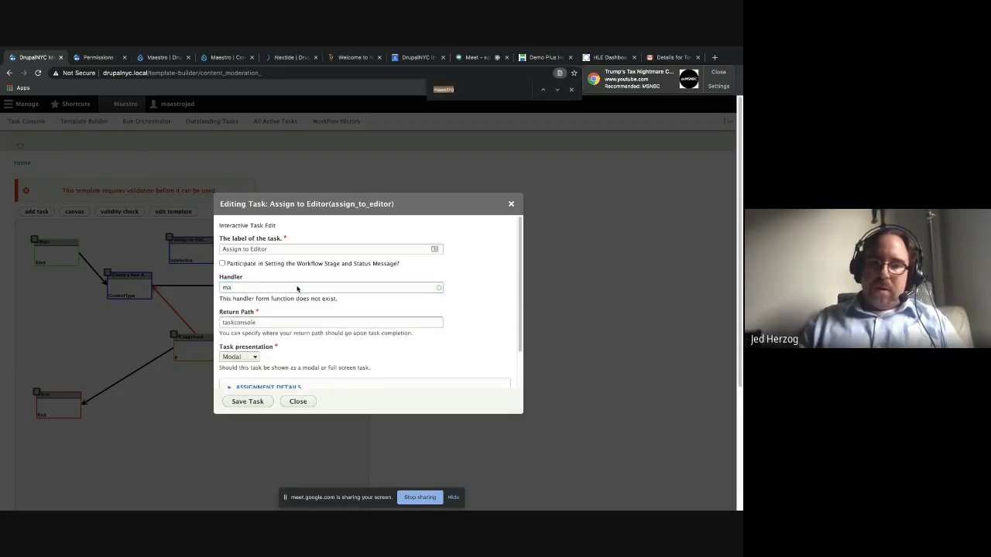
double_click(278, 284)
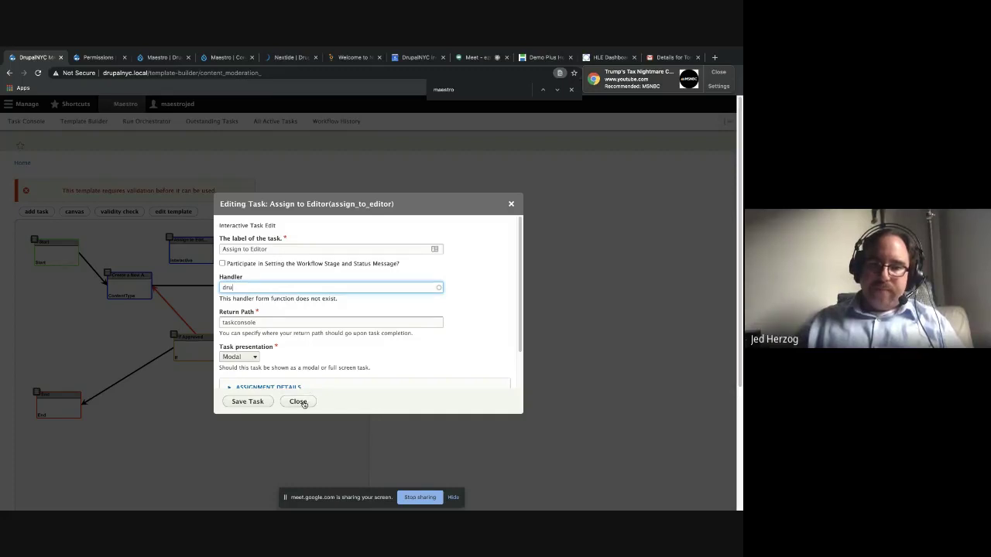
click(301, 402)
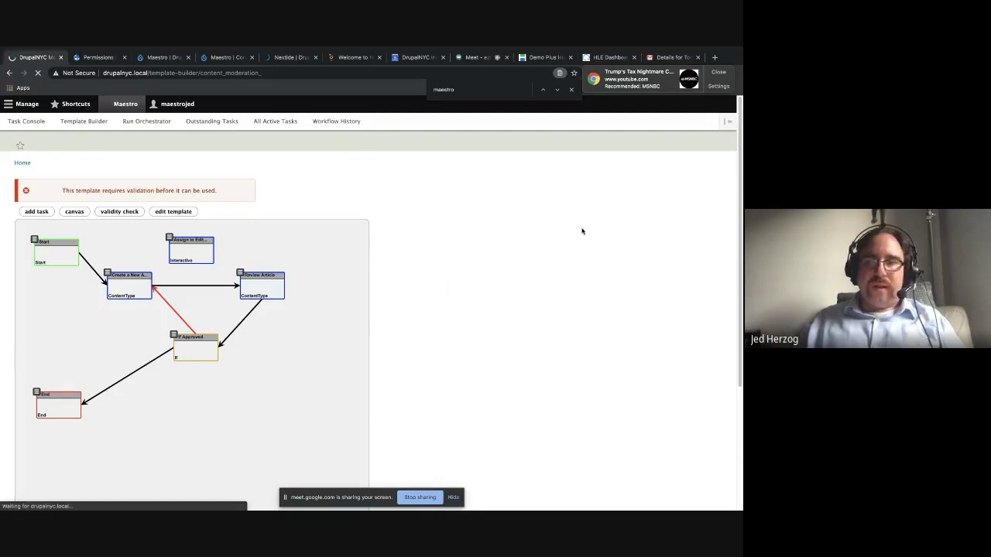
key(ctrl+Right)
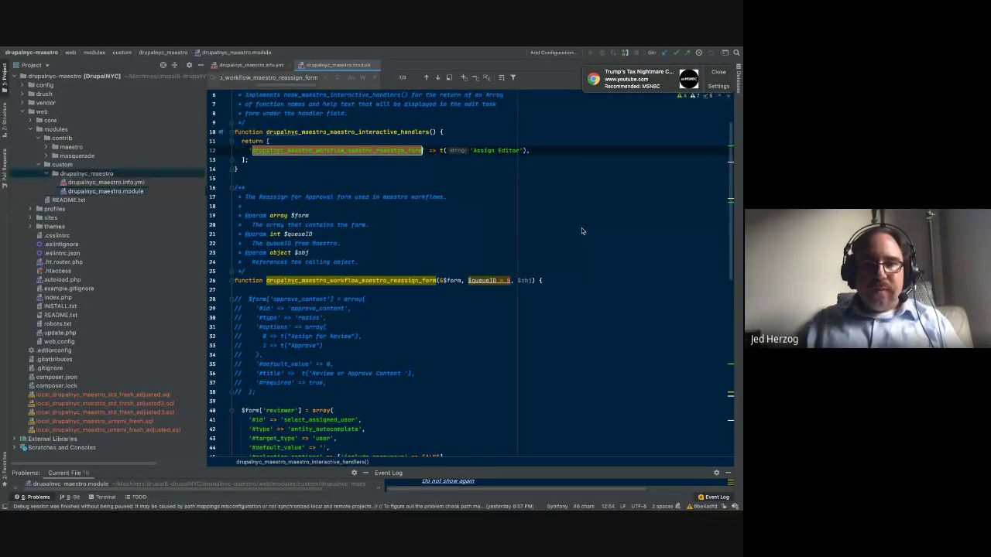
scroll(581, 229, up, 1)
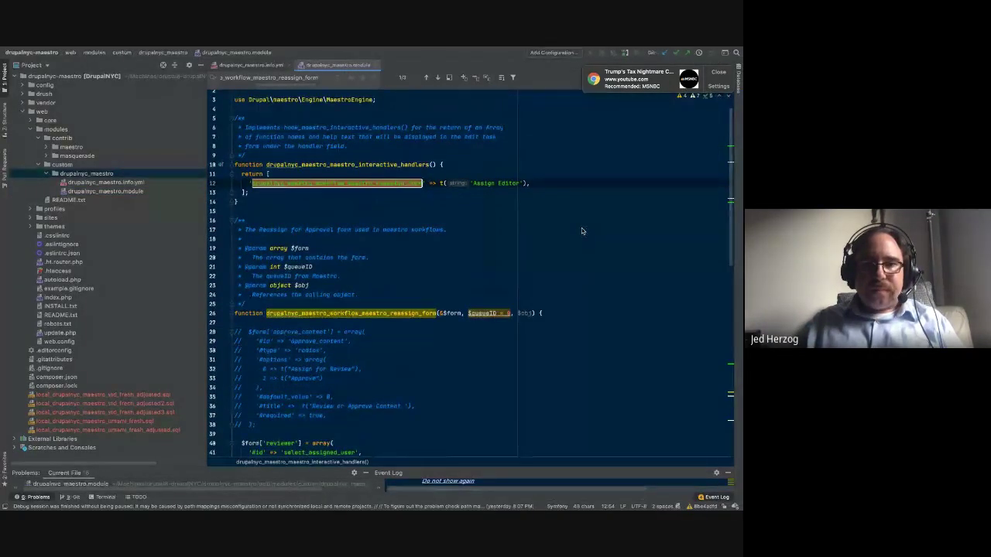
scroll(582, 230, up, 1)
scroll(582, 231, down, 1)
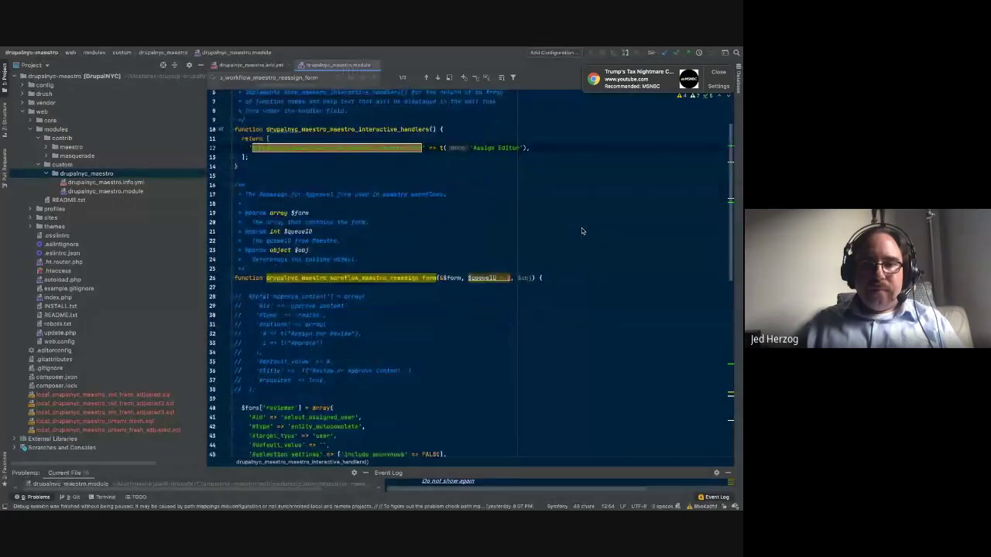
scroll(582, 231, down, 5)
key(ctrl+Left)
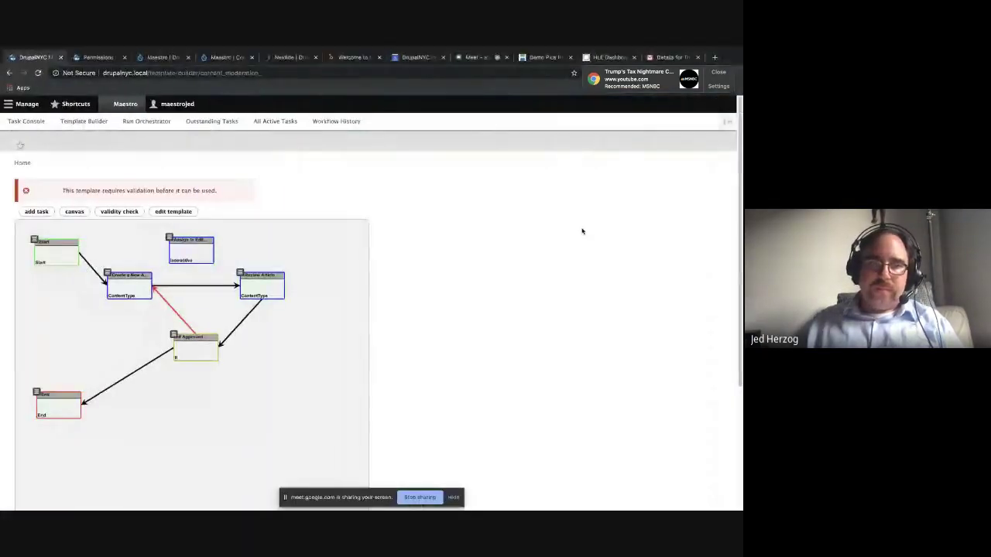
click(170, 238)
click(184, 224)
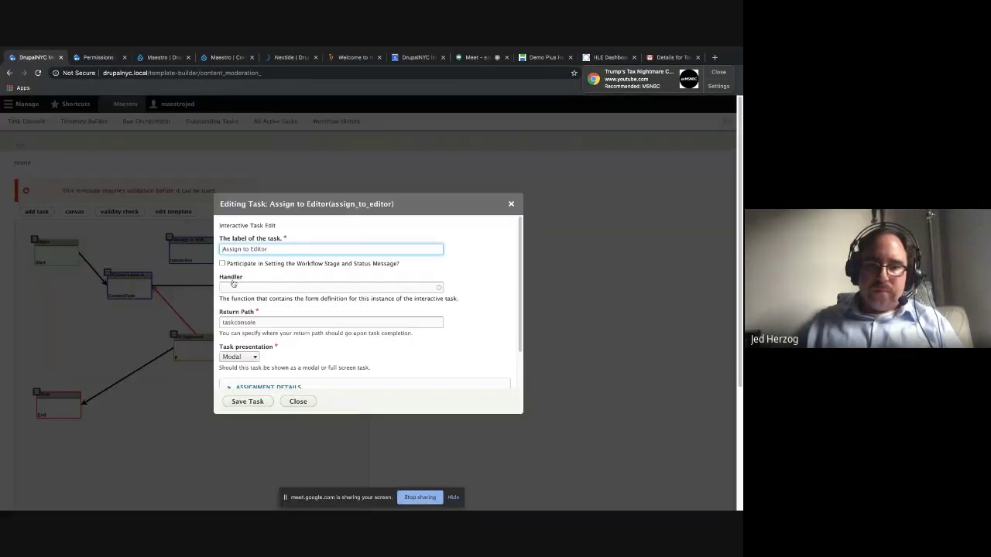
click(233, 285)
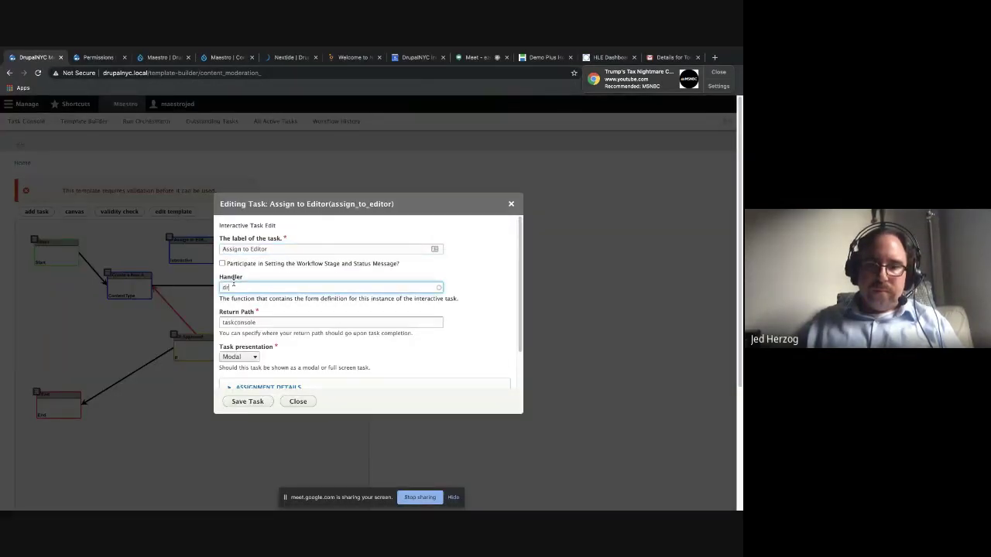
key(BackSpace)
key(BackSpace)
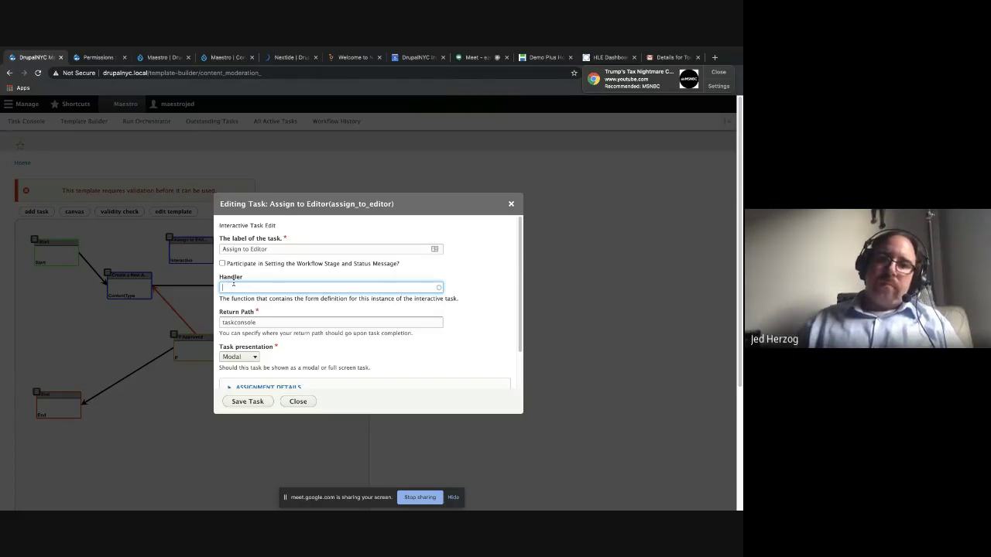
click(511, 204)
key(ctrl+Right)
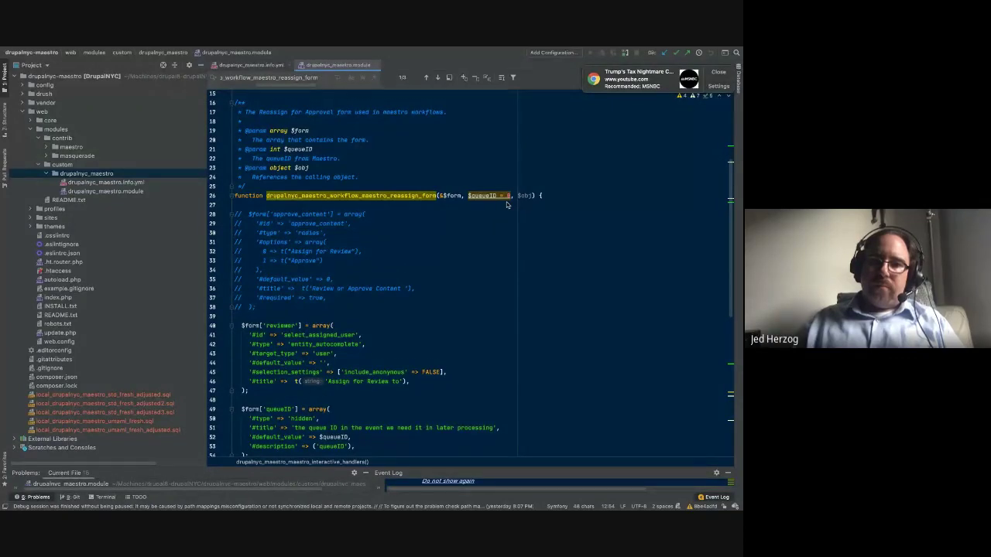
scroll(507, 205, down, 6)
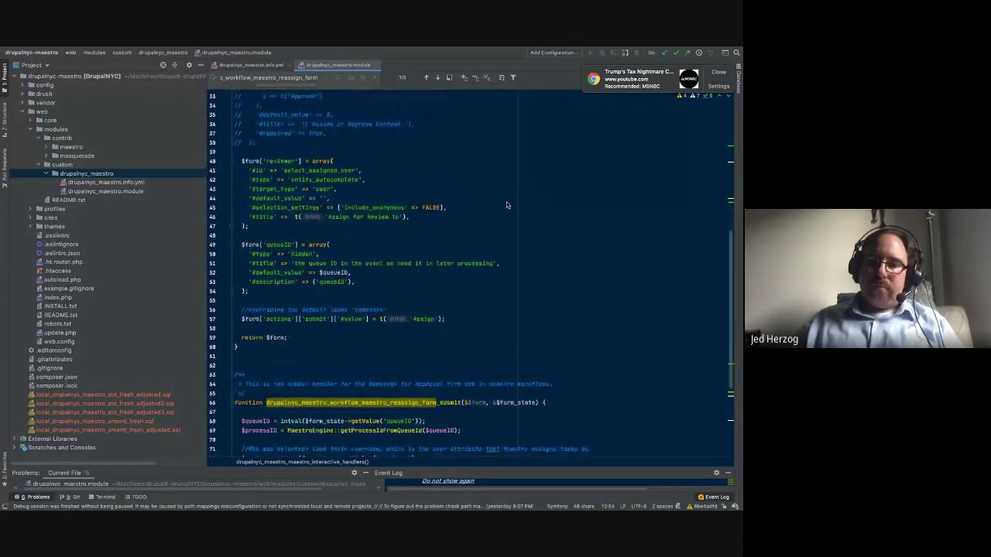
scroll(507, 204, down, 2)
scroll(507, 204, down, 4)
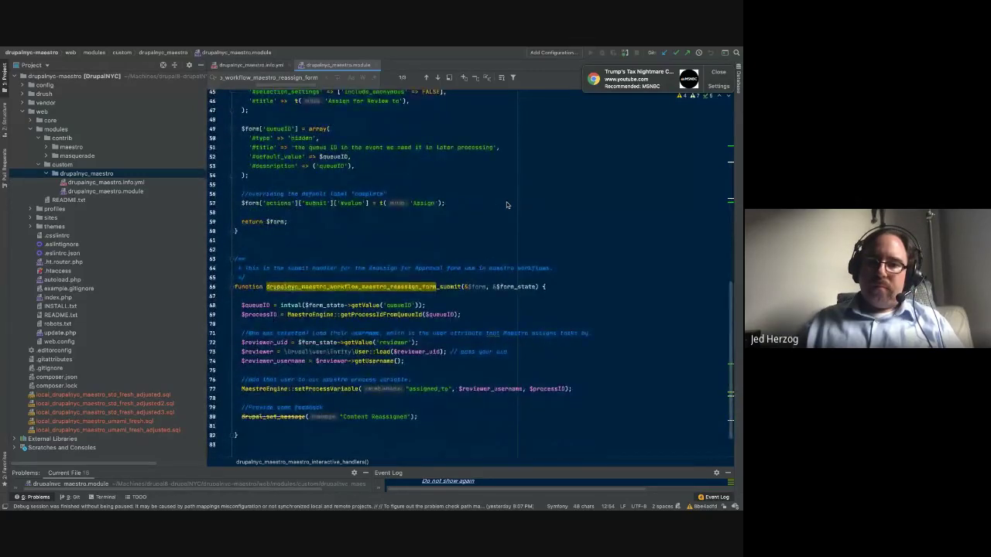
scroll(507, 205, up, 16)
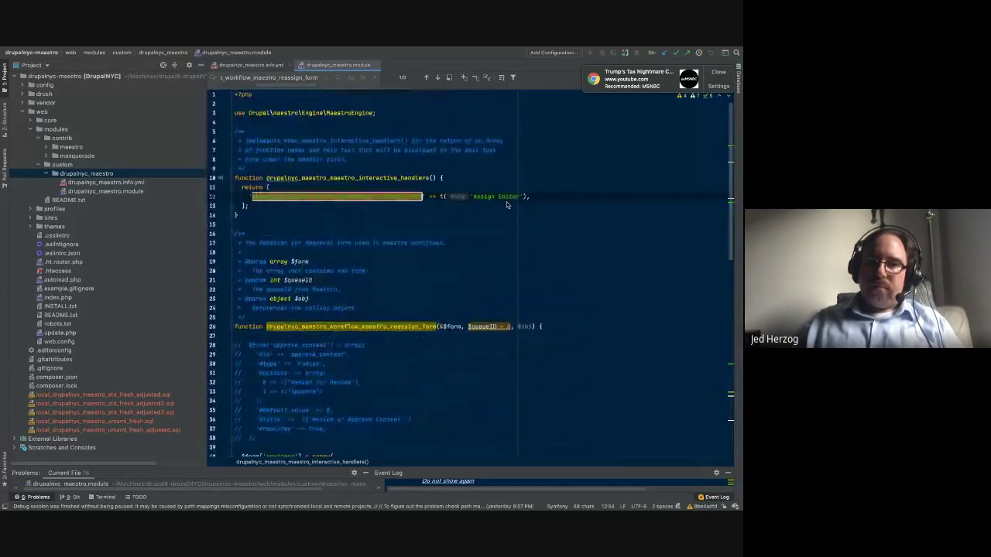
click(101, 191)
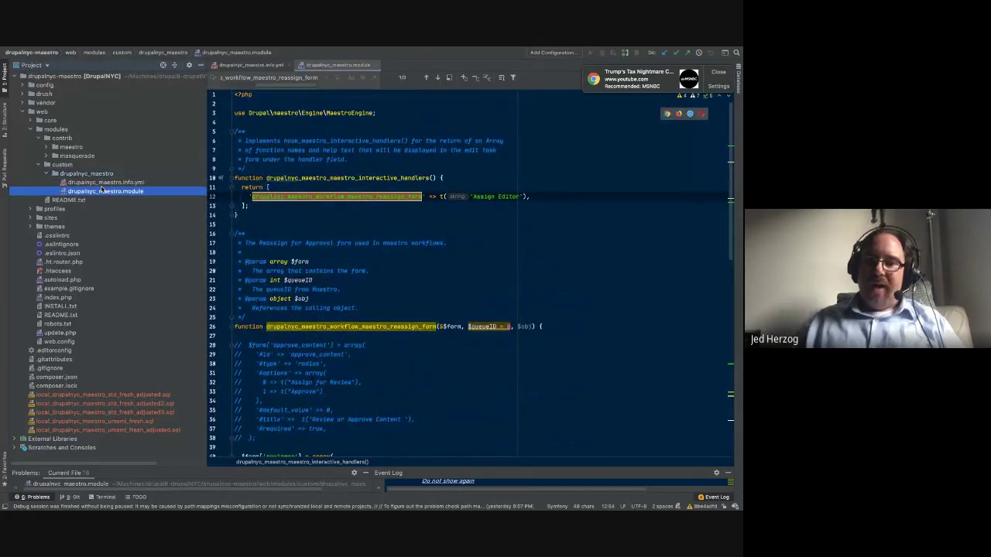
key(ctrl+Left)
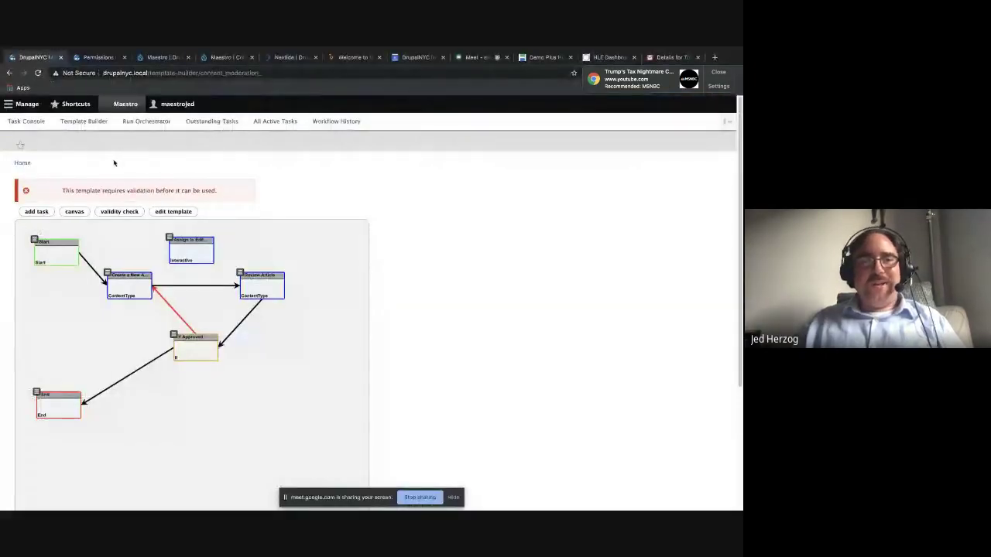
- Install the DrupalNYC Maestro module from Extend and bring up the Maestro Templates list
click(17, 103)
middle_click(177, 120)
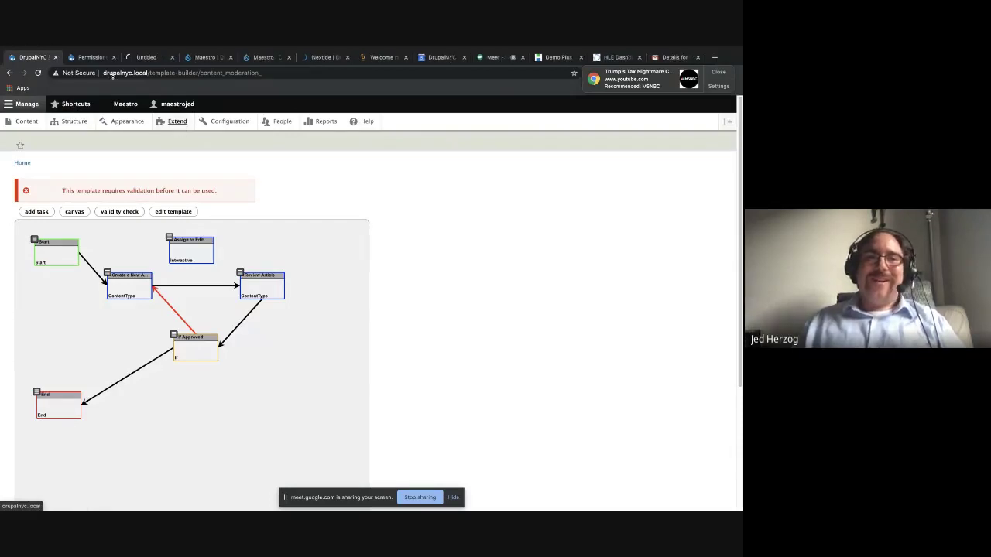
click(150, 59)
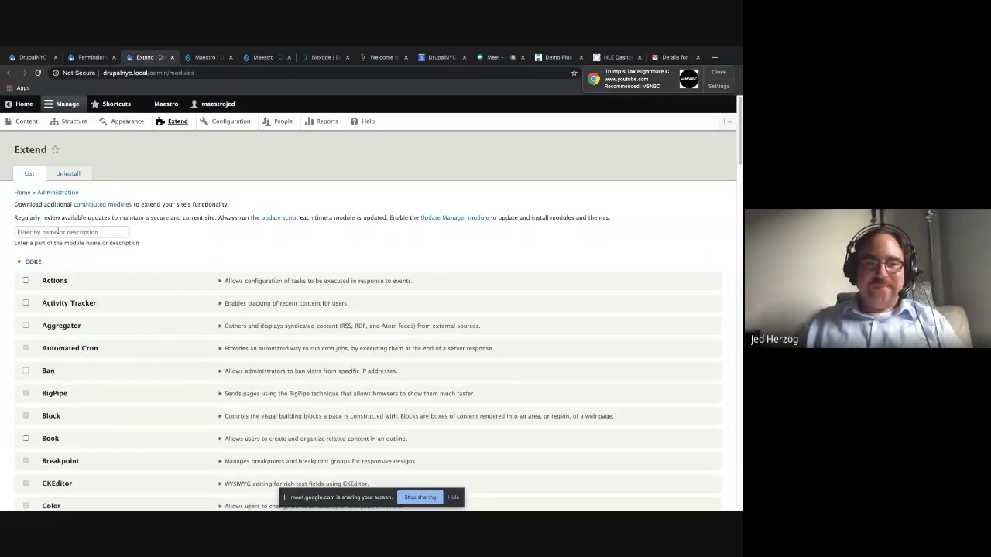
click(58, 231)
text(drupal)
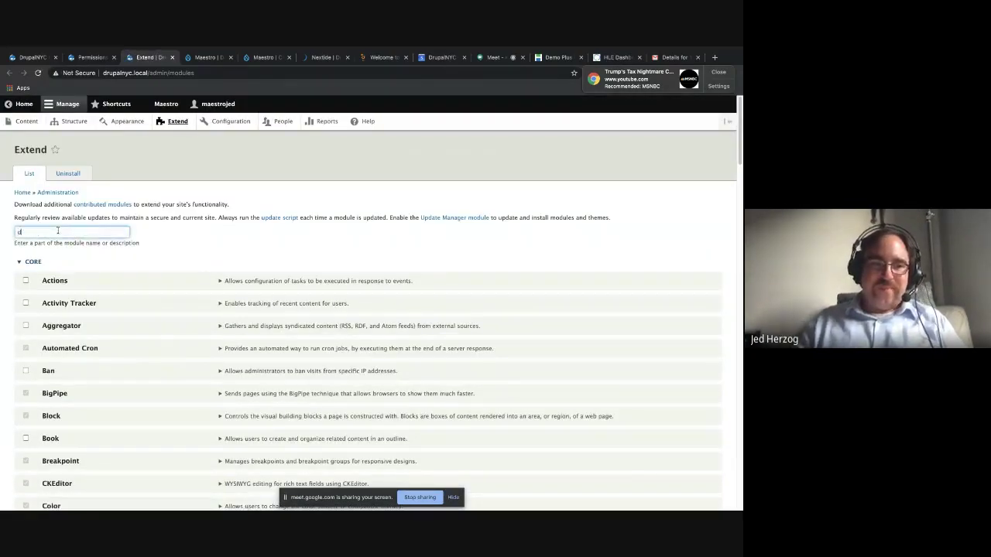
click(62, 283)
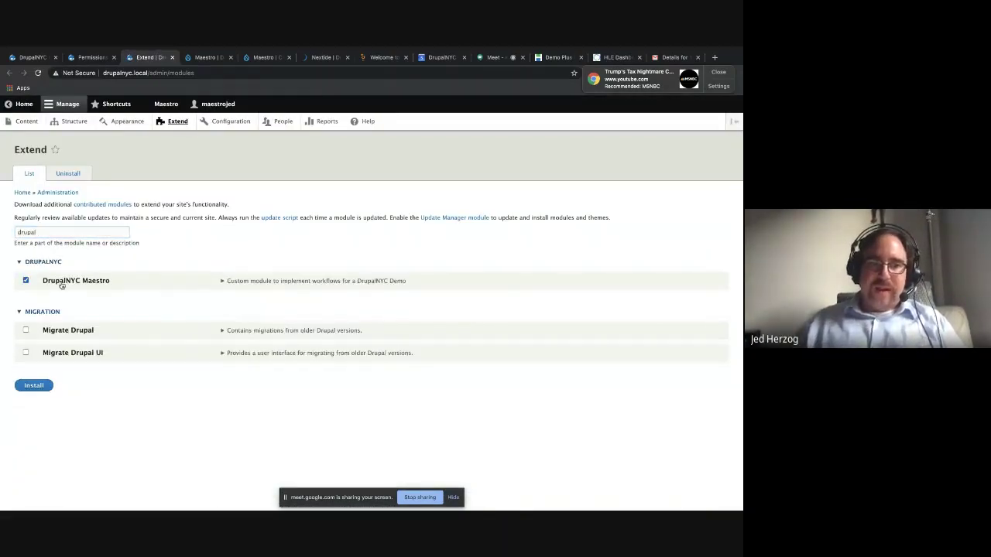
click(33, 385)
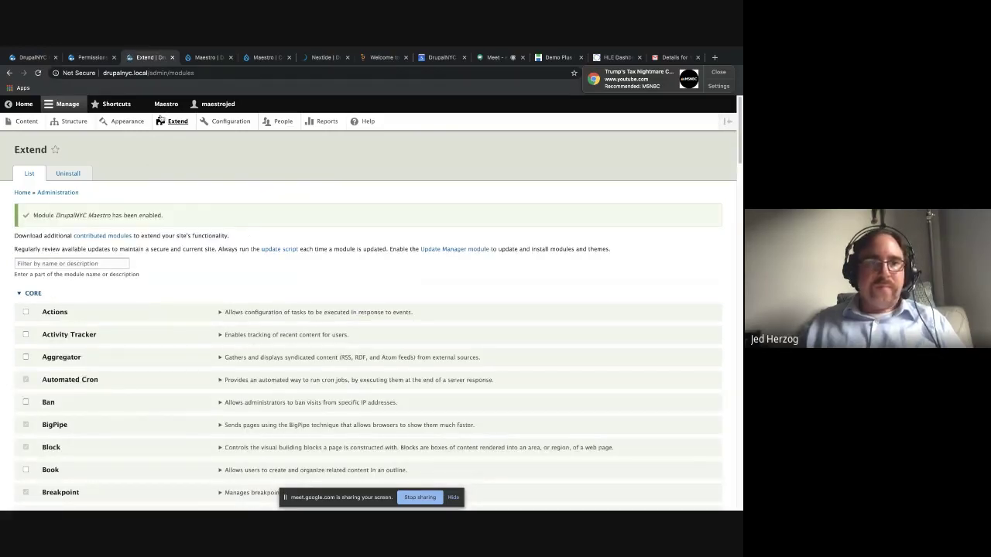
click(166, 103)
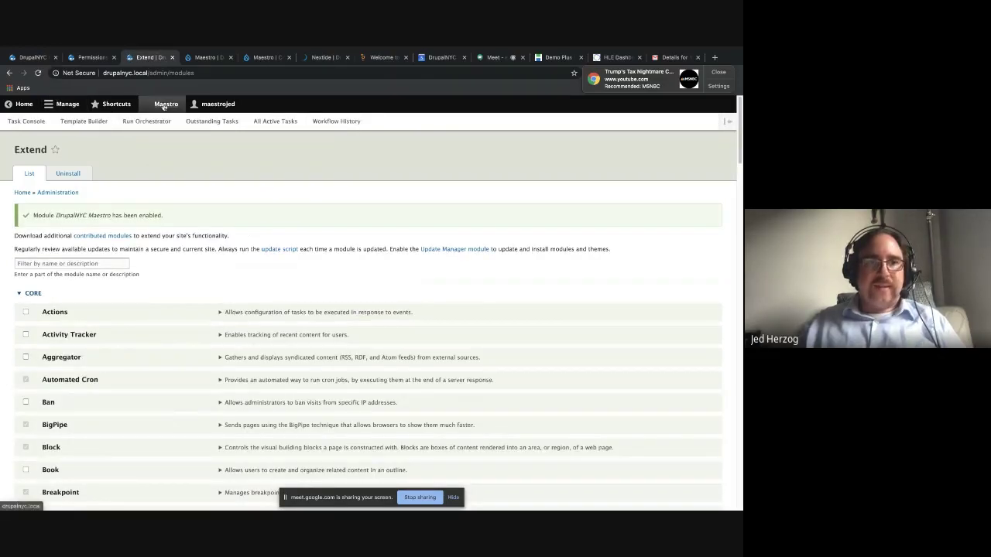
click(88, 123)
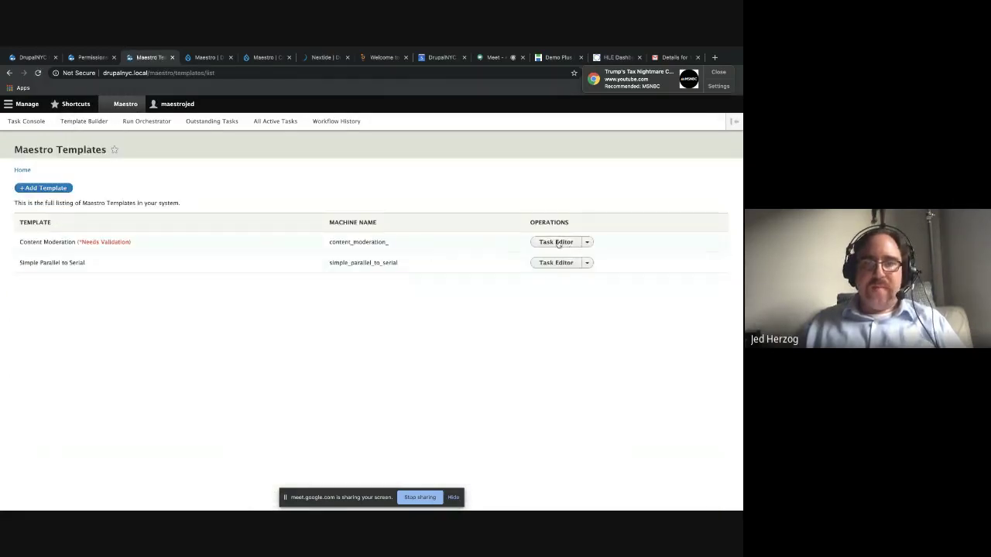
- Give Assign to Editor the drupalnyc_maestro_workflow_maestro_reassign_form handler, keeping Modal presentation
click(554, 243)
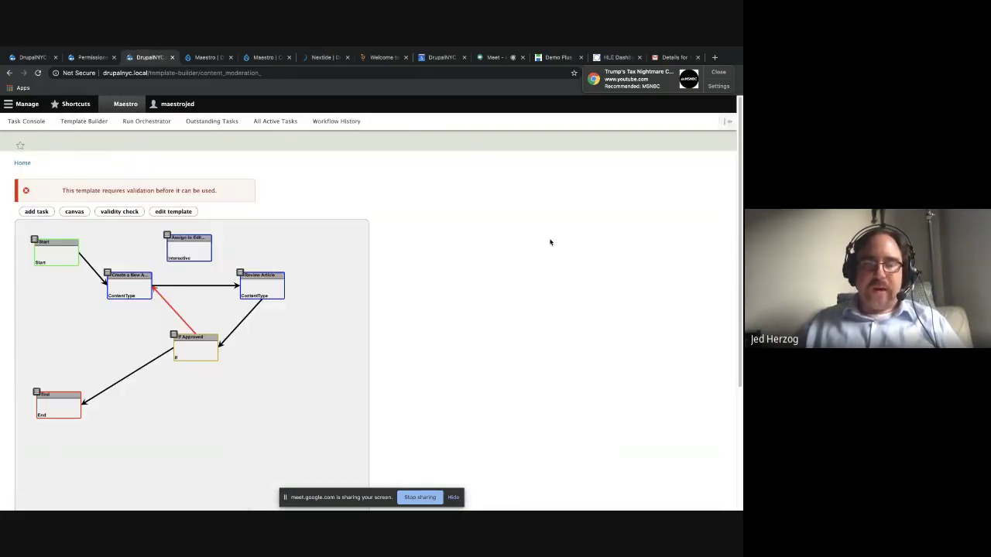
click(166, 235)
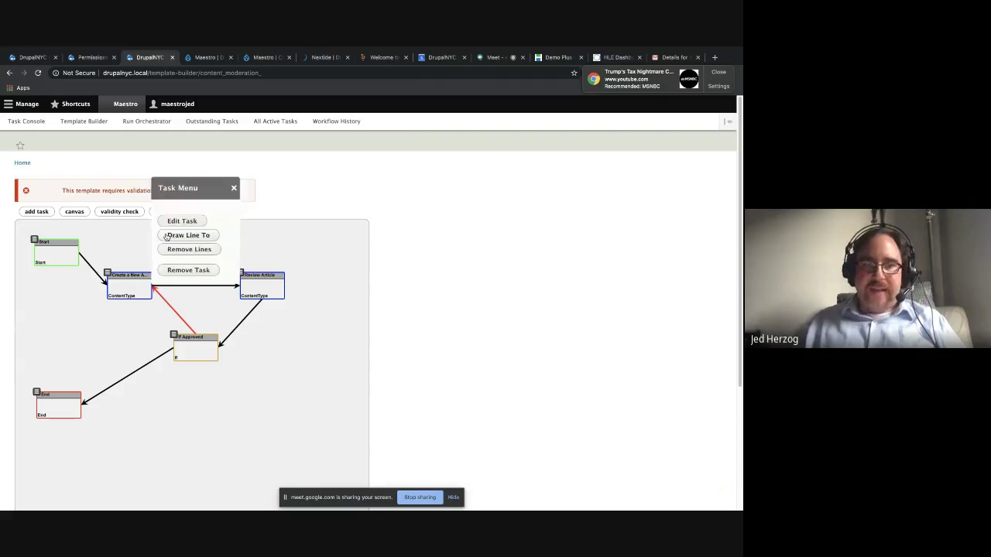
click(179, 222)
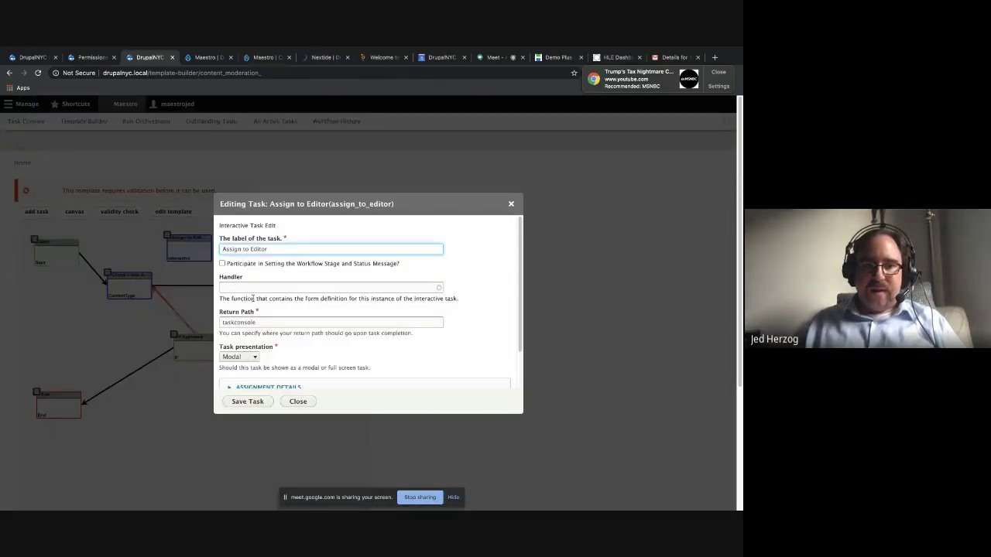
click(257, 288)
text(dr)
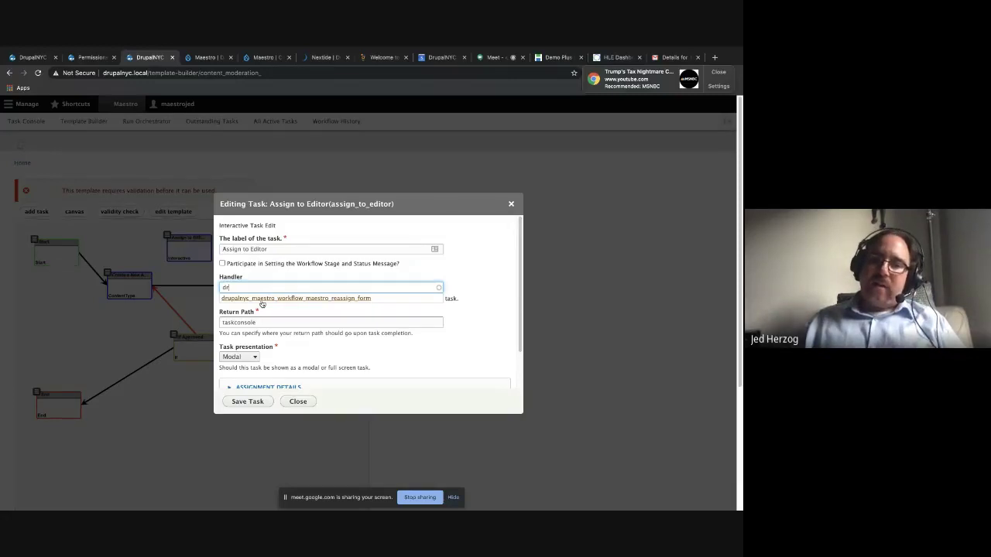
click(262, 300)
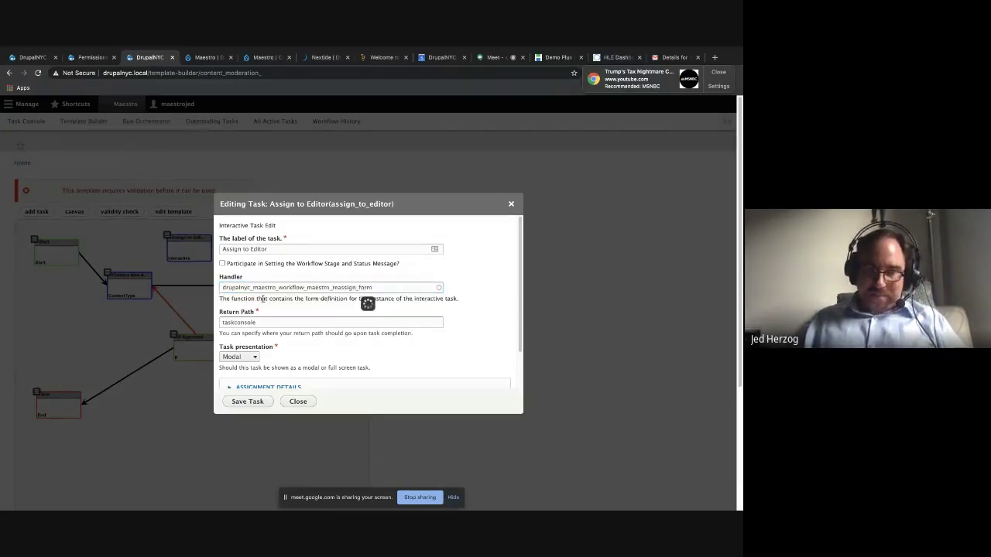
scroll(293, 365, down, 2)
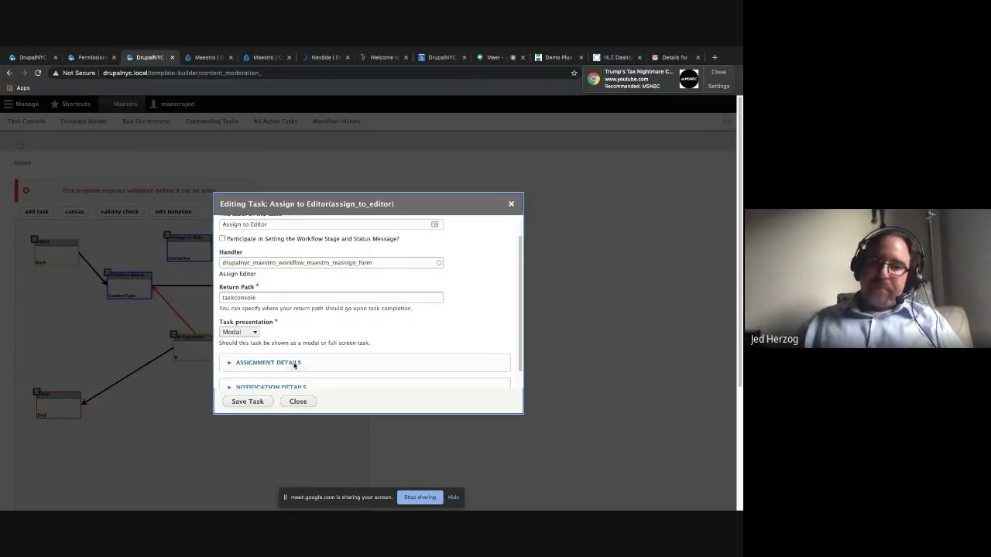
click(256, 315)
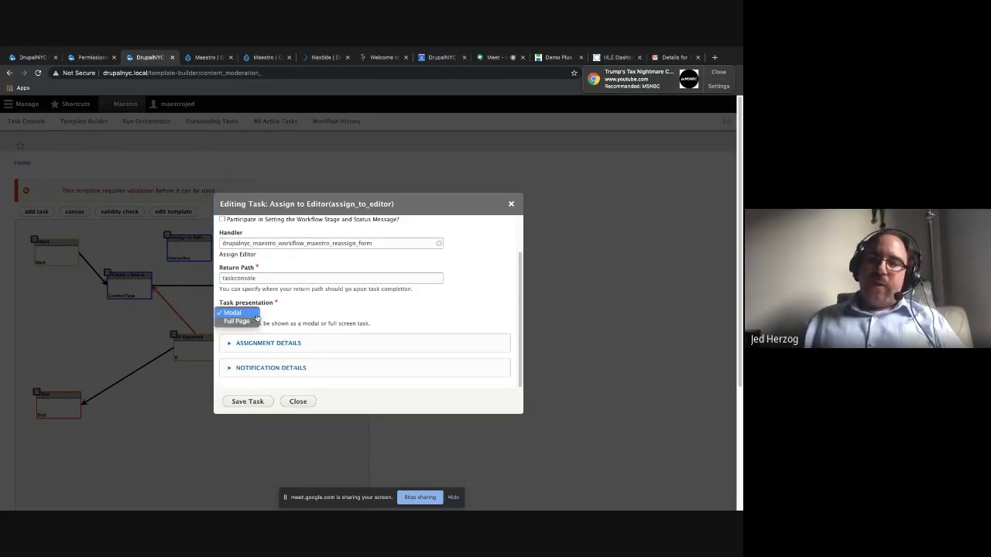
click(318, 312)
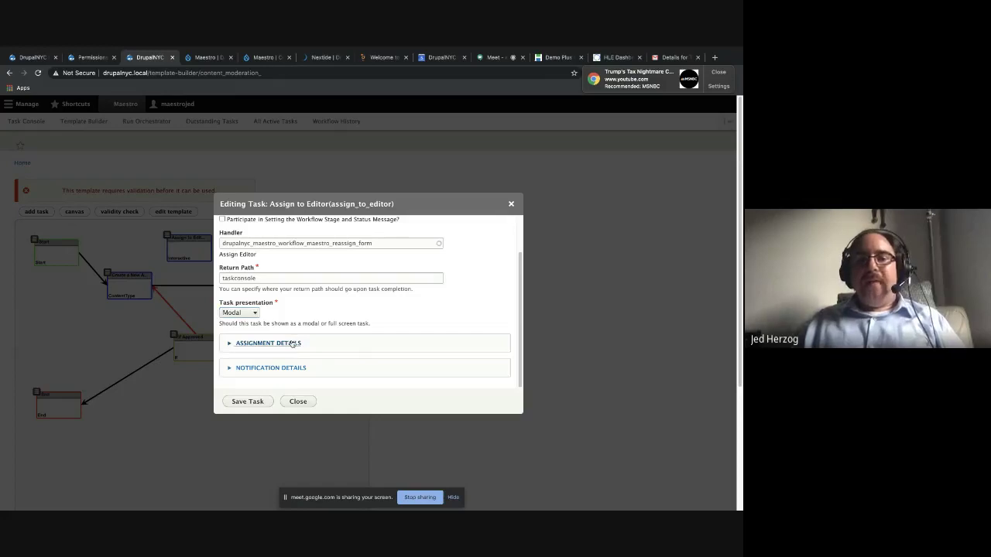
- Set the task's assignment to By Variable for a user and save the task
click(291, 343)
scroll(292, 344, down, 1)
scroll(292, 343, down, 1)
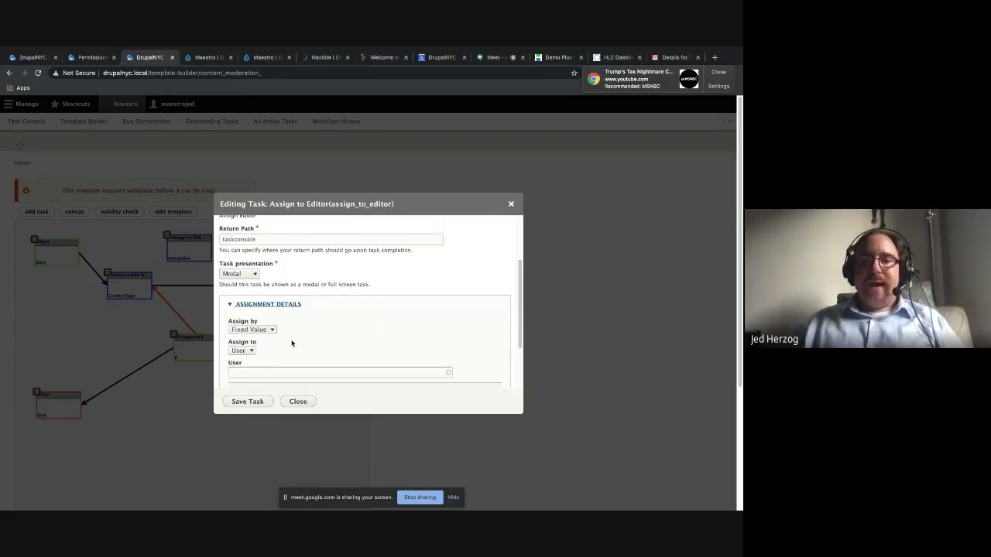
click(272, 330)
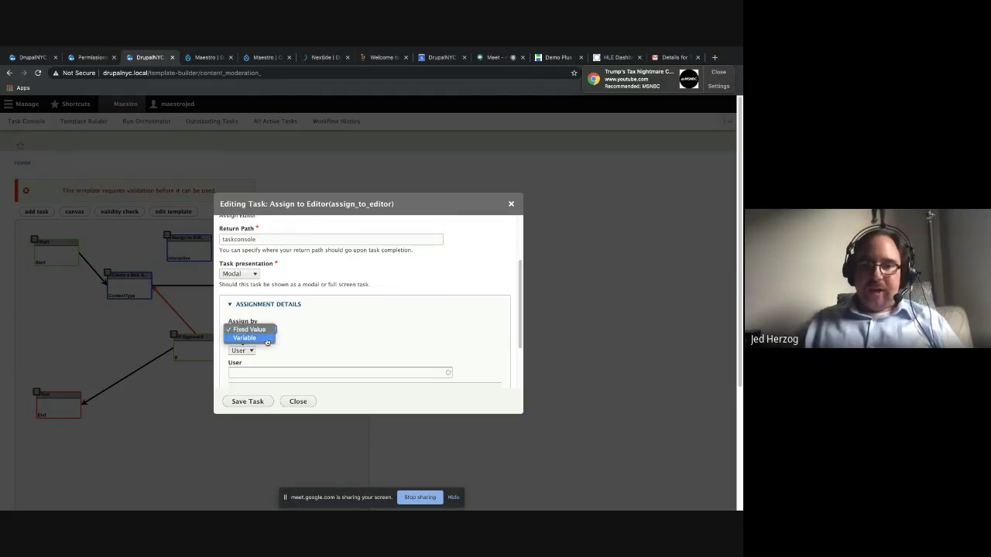
click(267, 338)
click(241, 351)
click(275, 348)
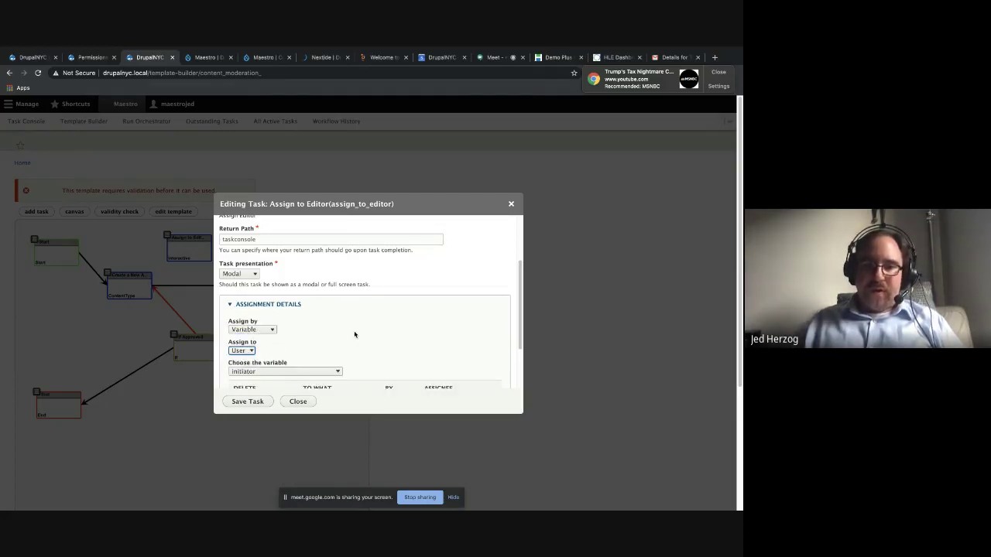
scroll(354, 334, down, 2)
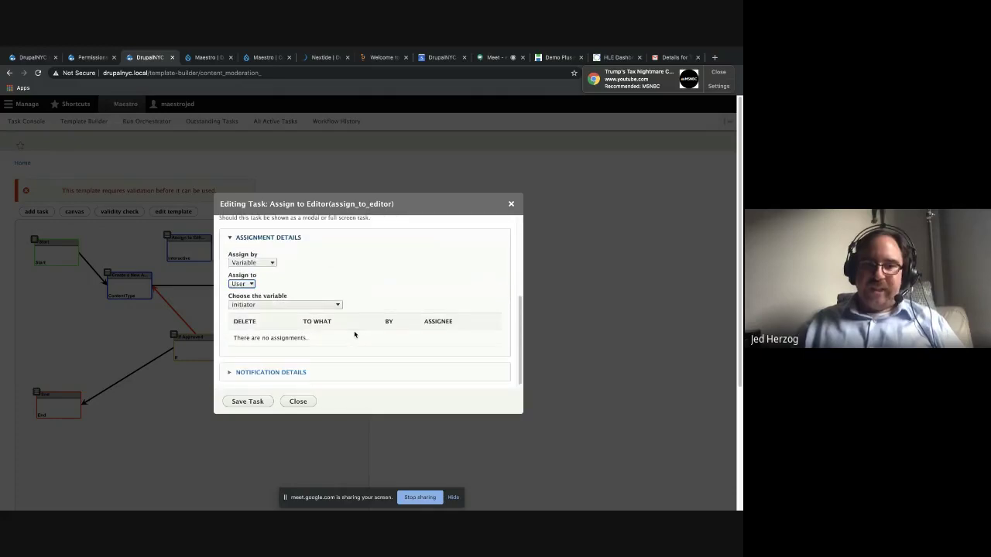
click(246, 401)
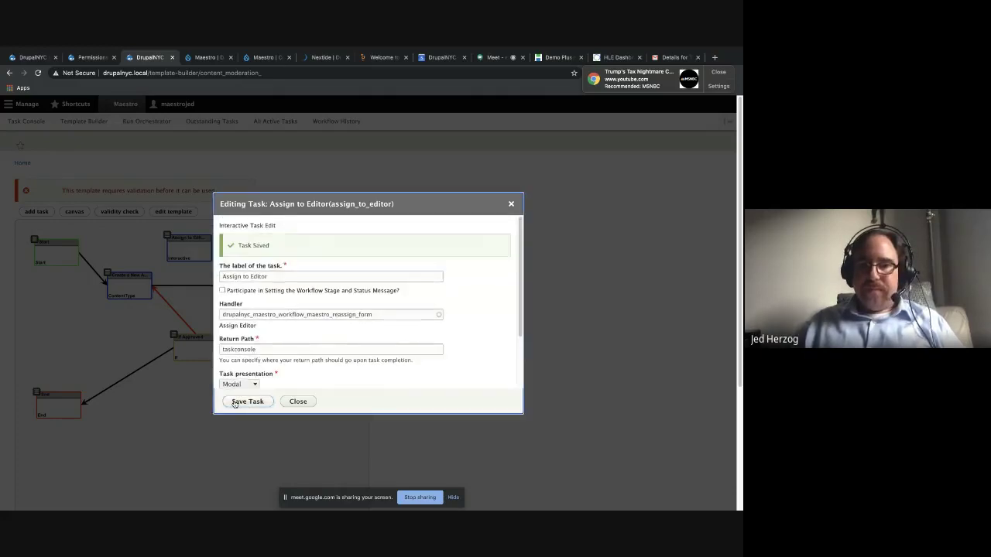
- Move Review Article right on the canvas, delete its fixed editor-role assignment, and save
click(298, 401)
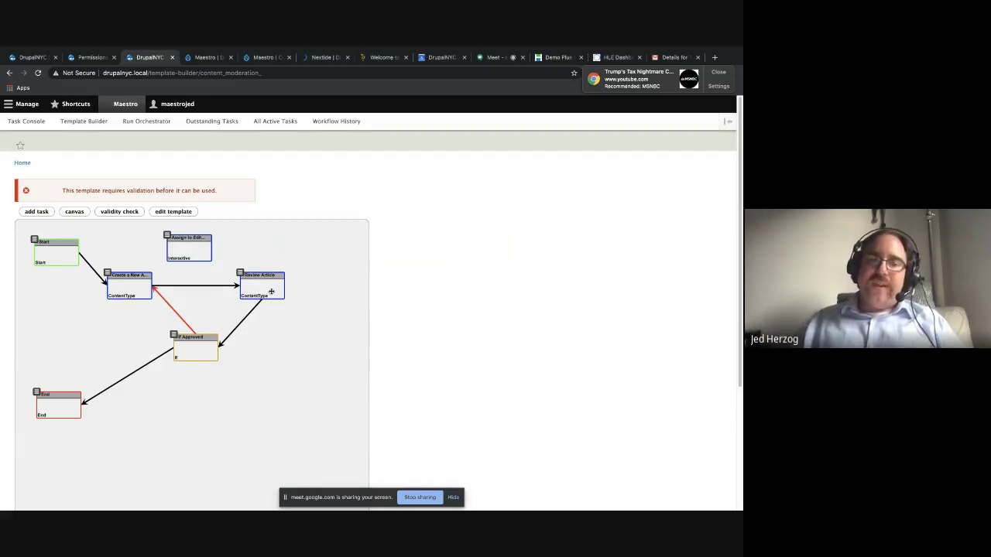
drag(269, 274, 295, 275)
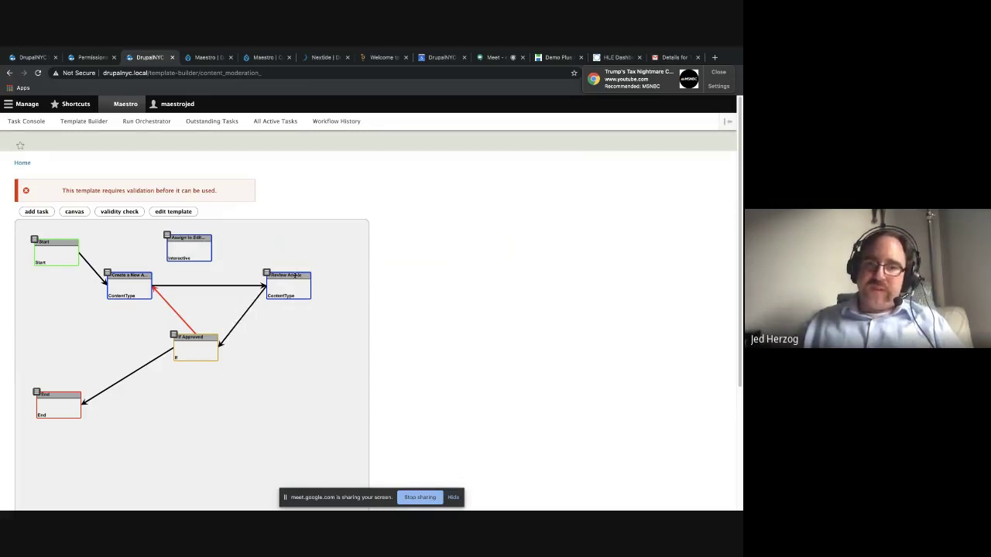
click(266, 275)
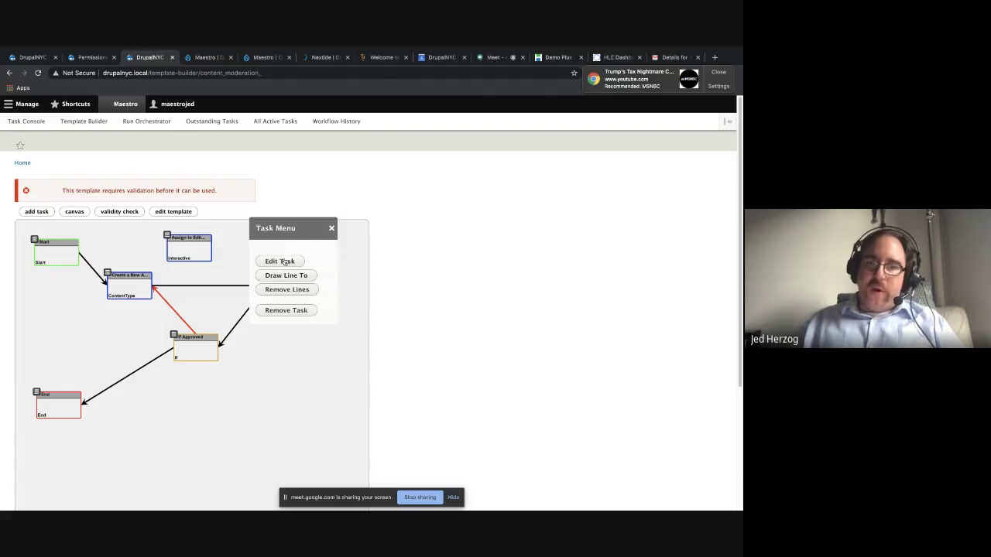
click(285, 260)
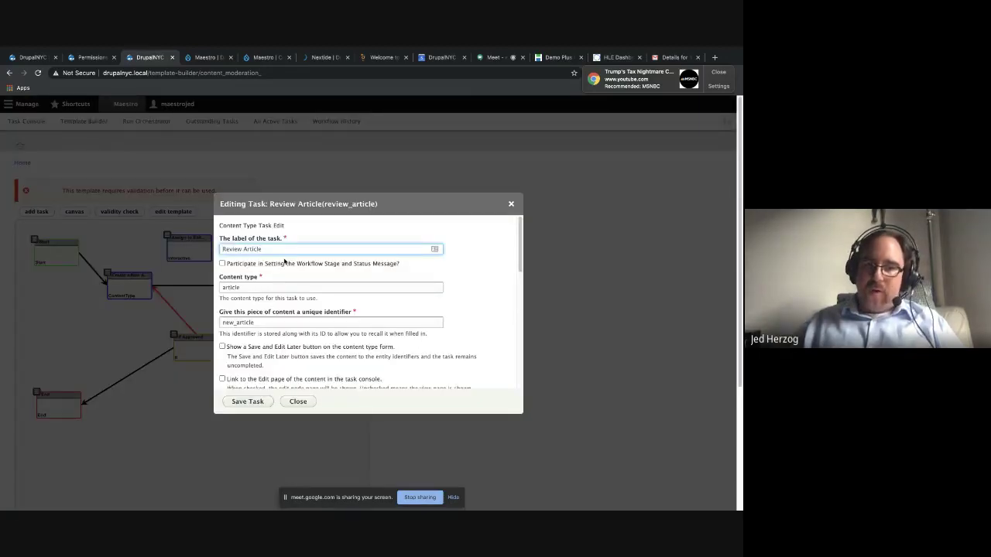
scroll(285, 261, down, 10)
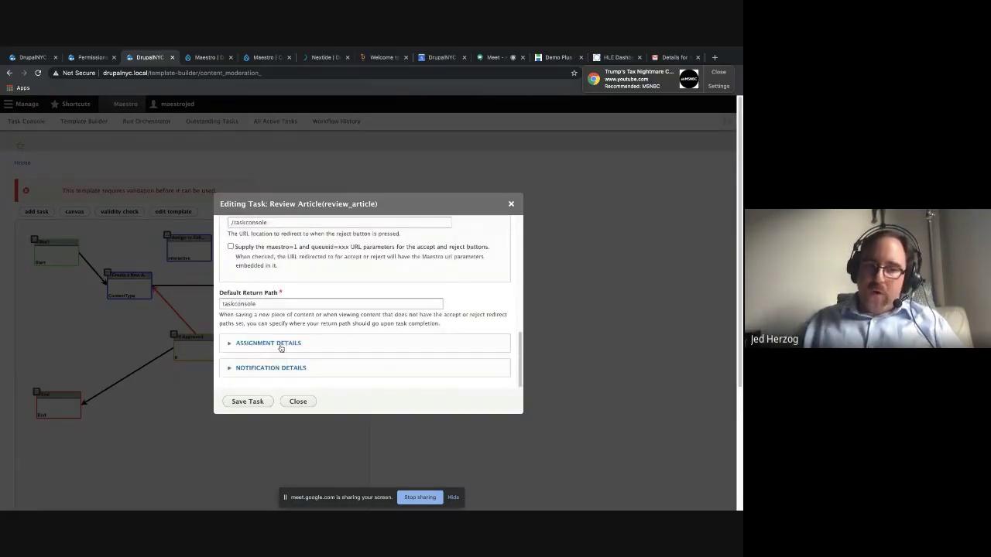
click(280, 345)
scroll(312, 339, down, 3)
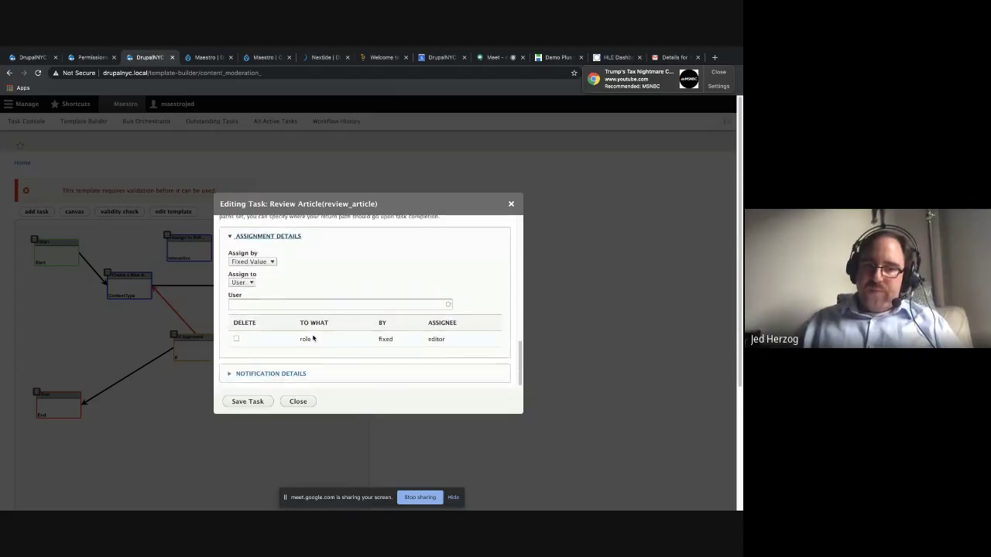
click(305, 339)
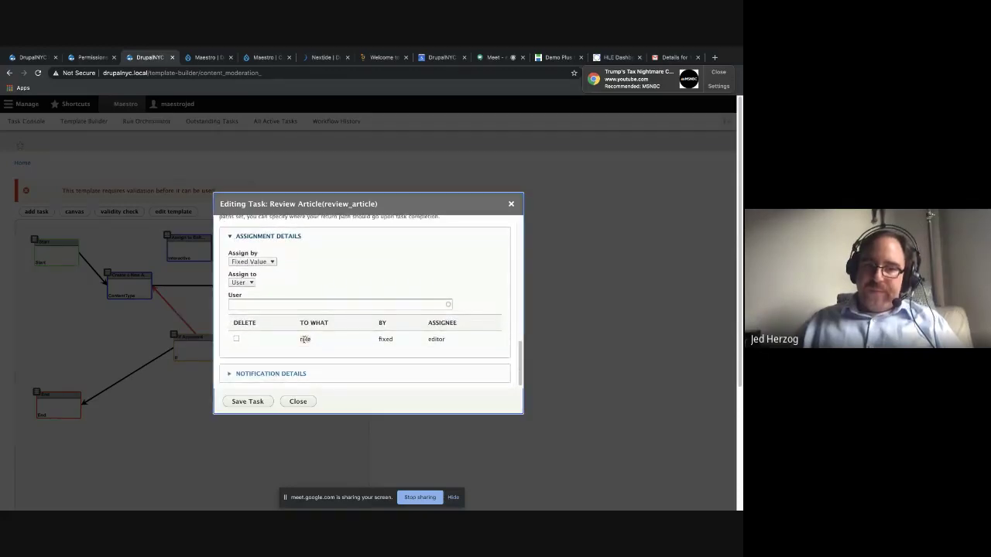
double_click(436, 339)
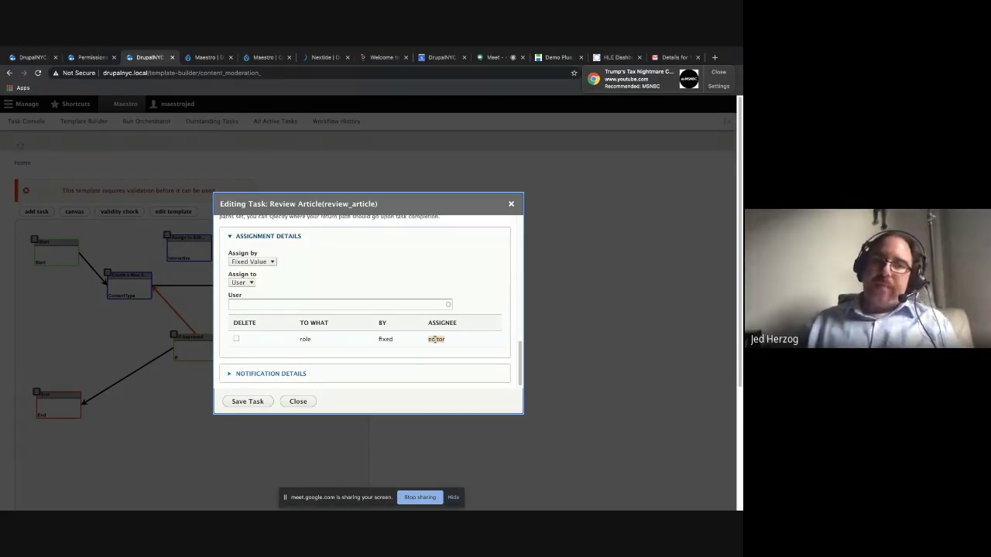
click(236, 339)
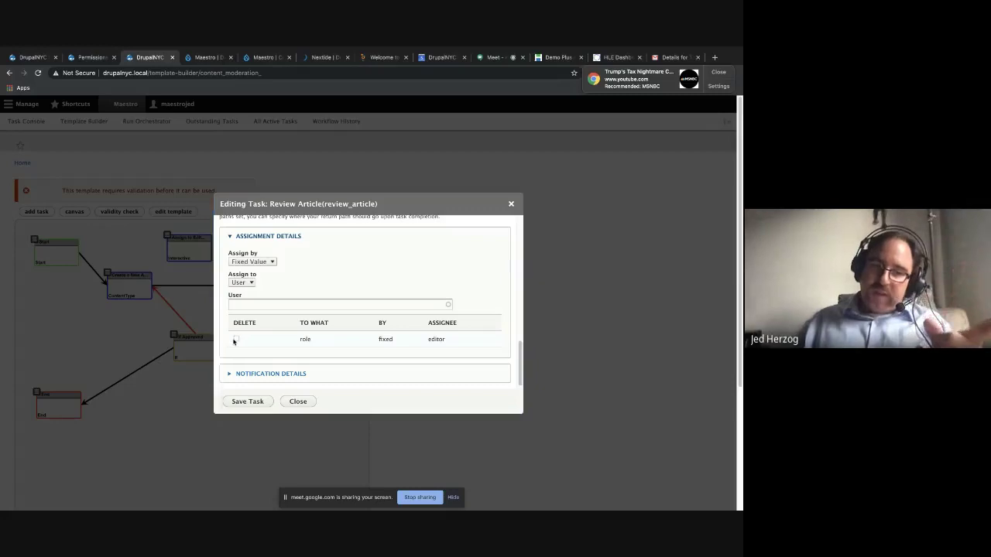
click(247, 402)
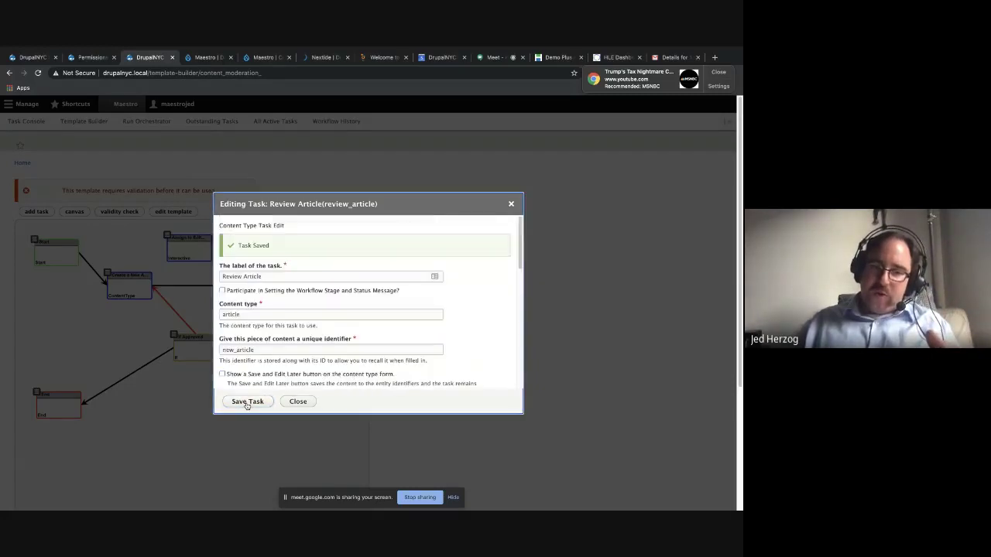
- Set Review Article to assign by the assigne_to variable and close the editor
scroll(277, 334, down, 10)
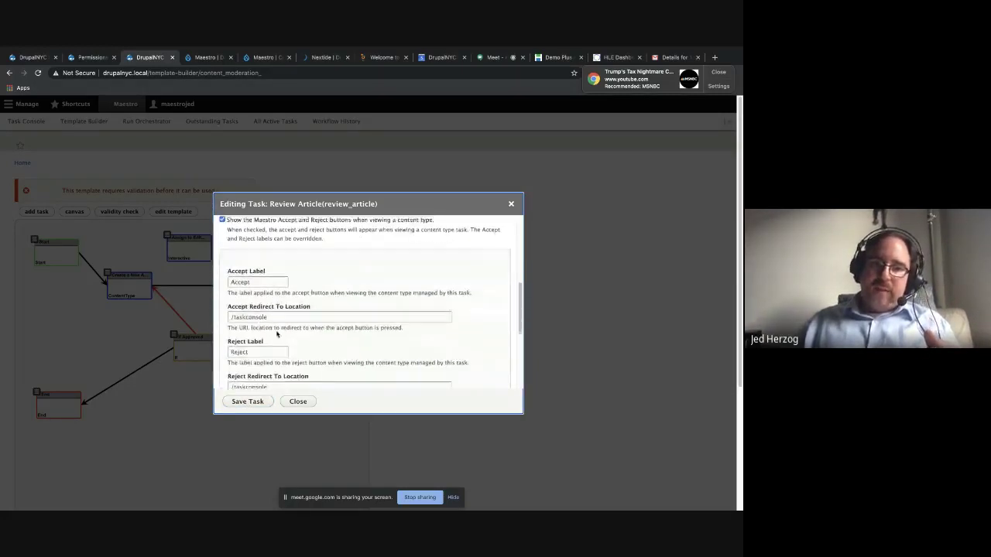
click(290, 343)
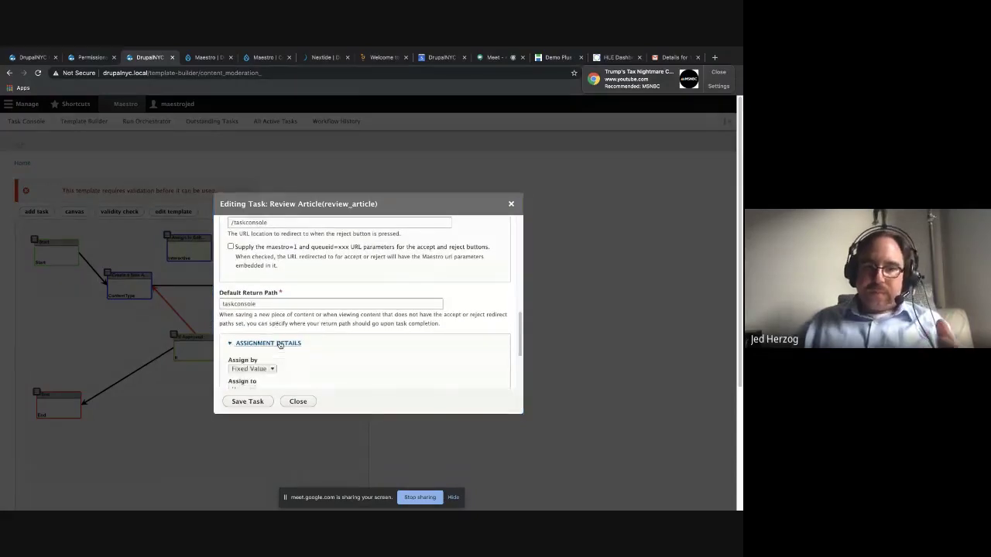
scroll(280, 340, down, 3)
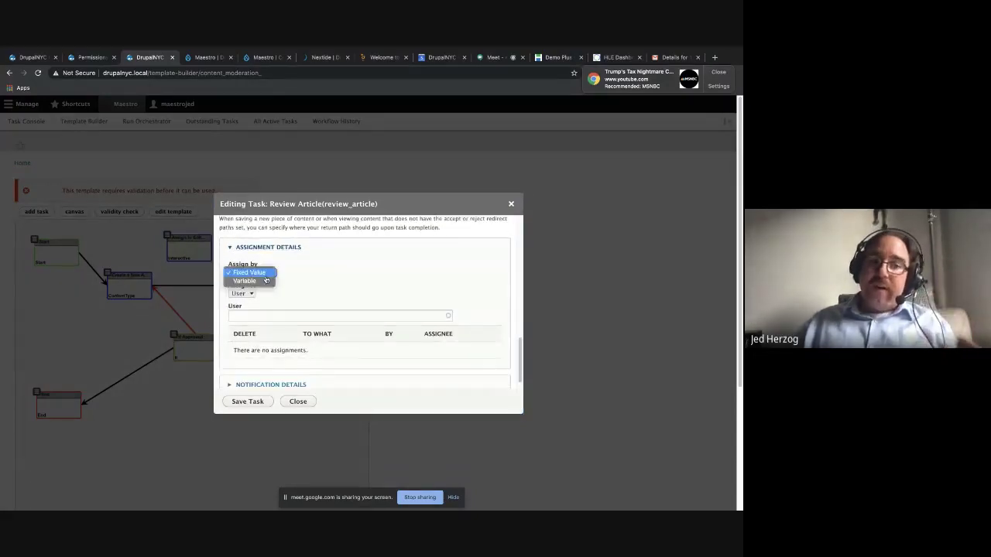
click(263, 281)
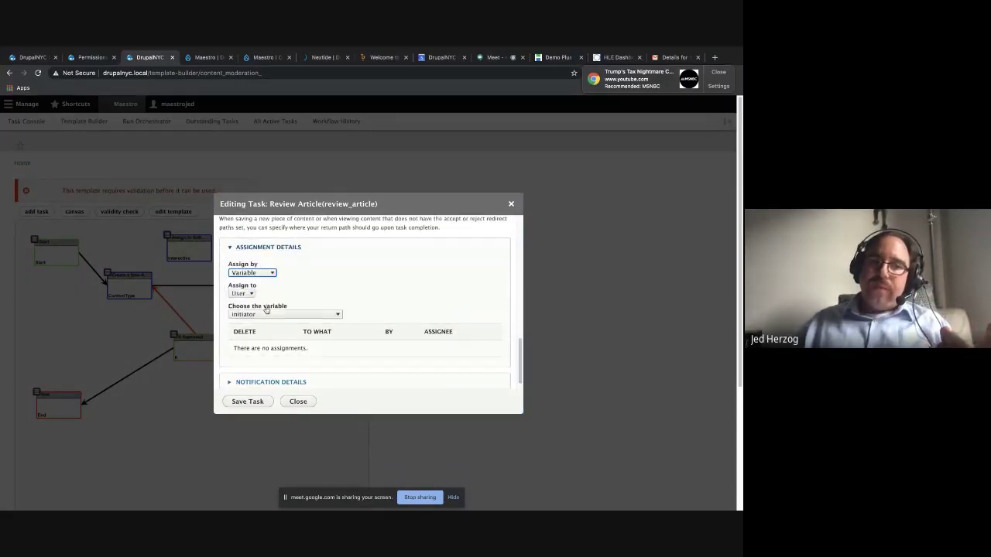
click(266, 314)
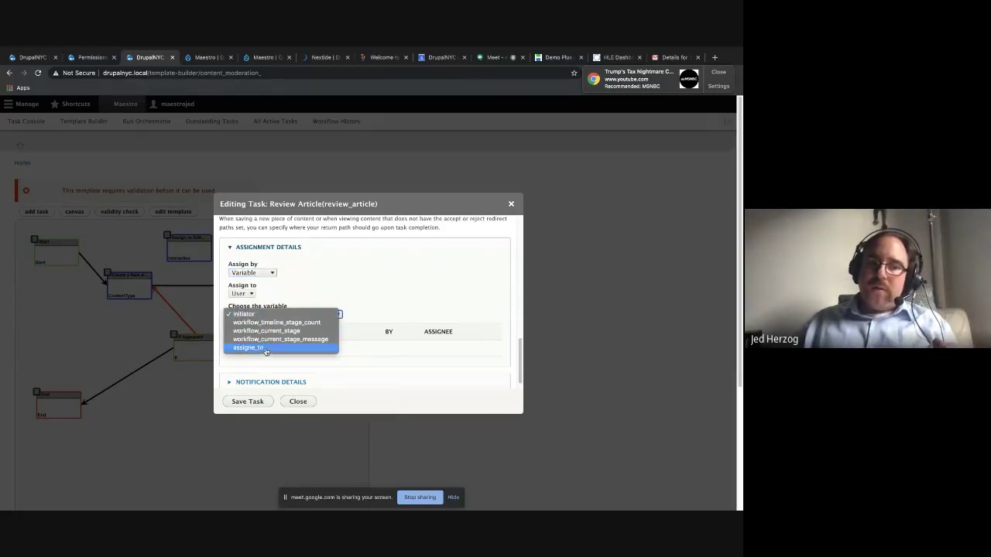
click(266, 349)
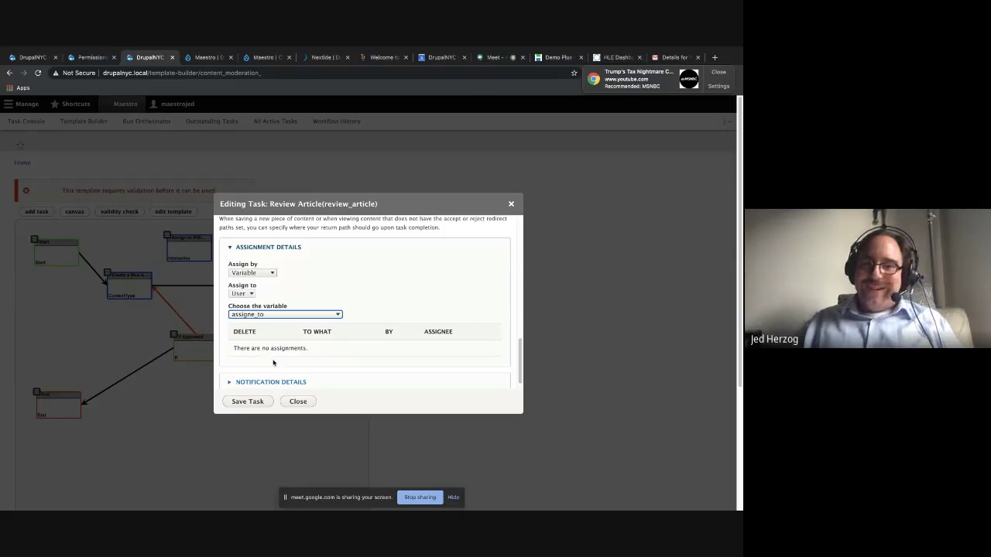
click(298, 401)
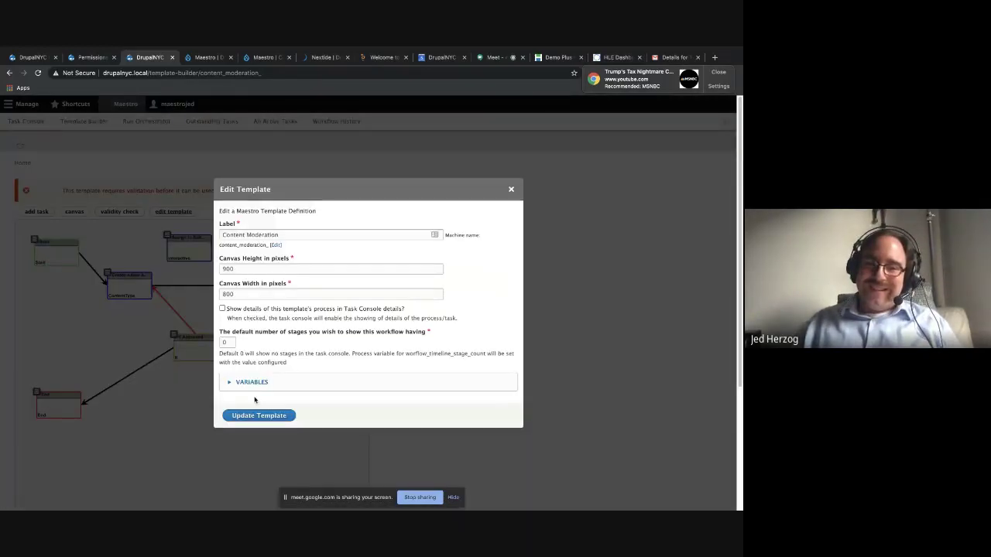
- Review the template's variables, checking the assigned_to variable name, and save the template
click(255, 382)
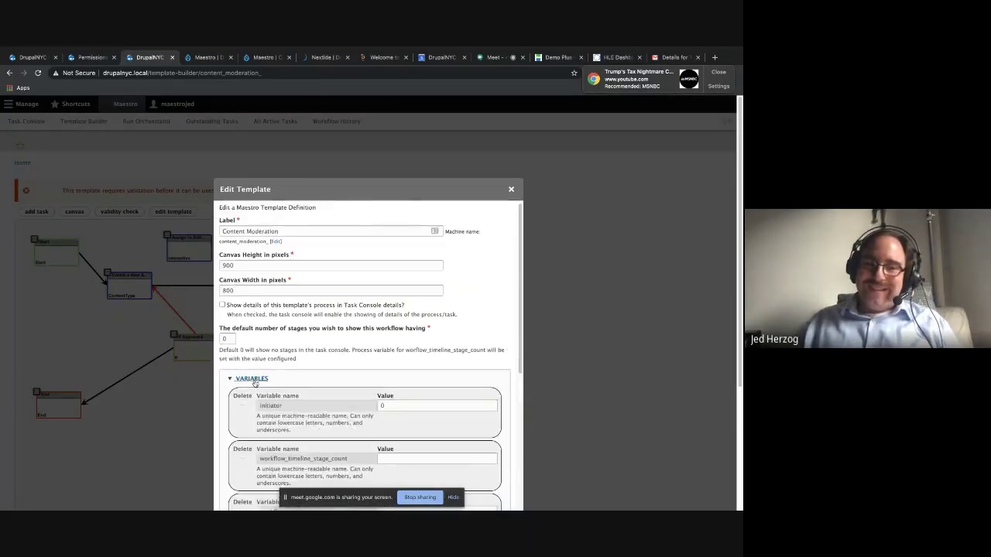
scroll(255, 383, down, 4)
scroll(255, 383, down, 3)
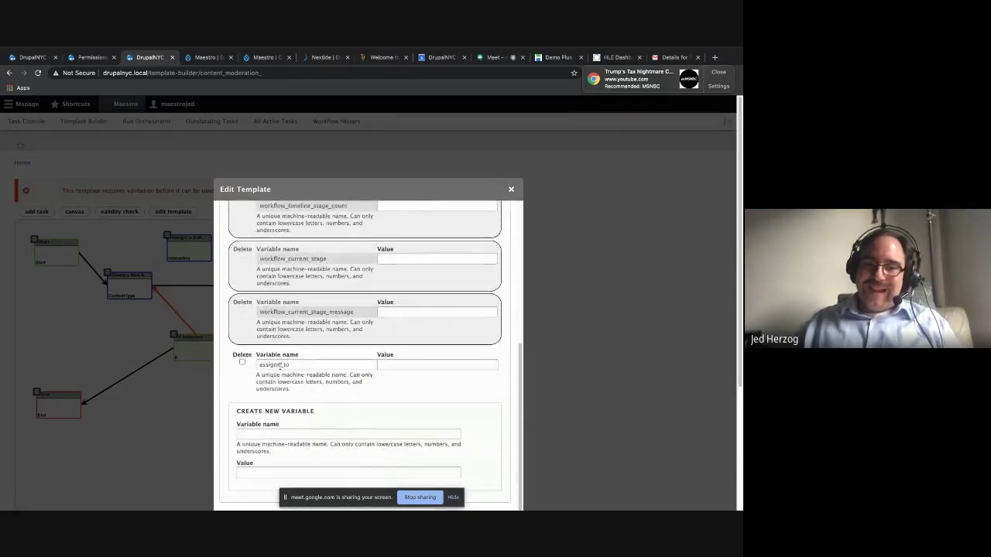
click(279, 366)
scroll(278, 366, down, 2)
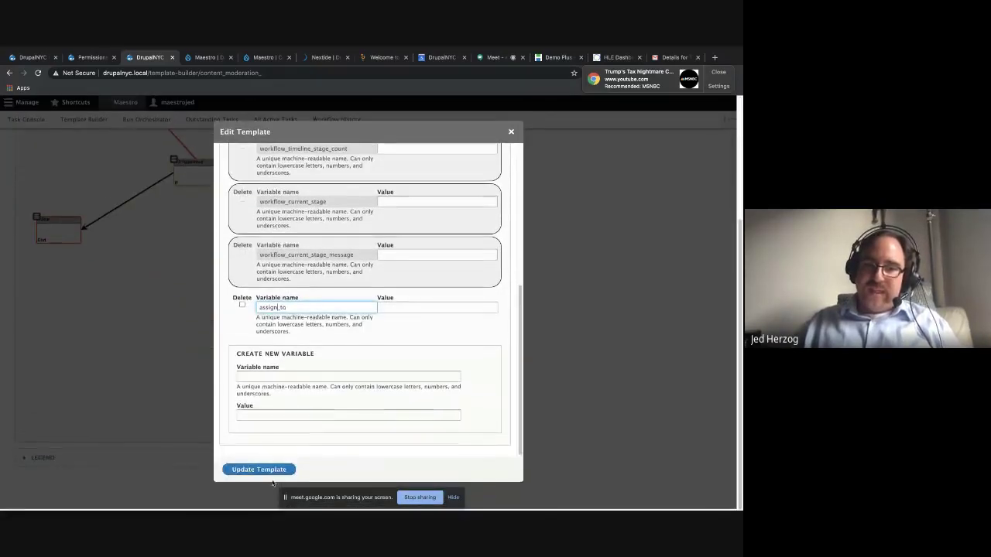
click(263, 471)
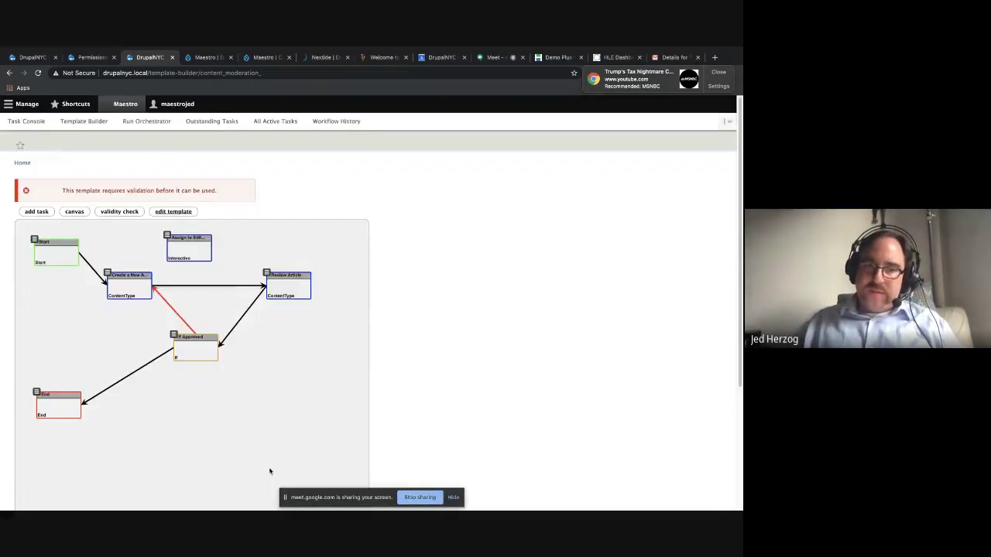
click(175, 214)
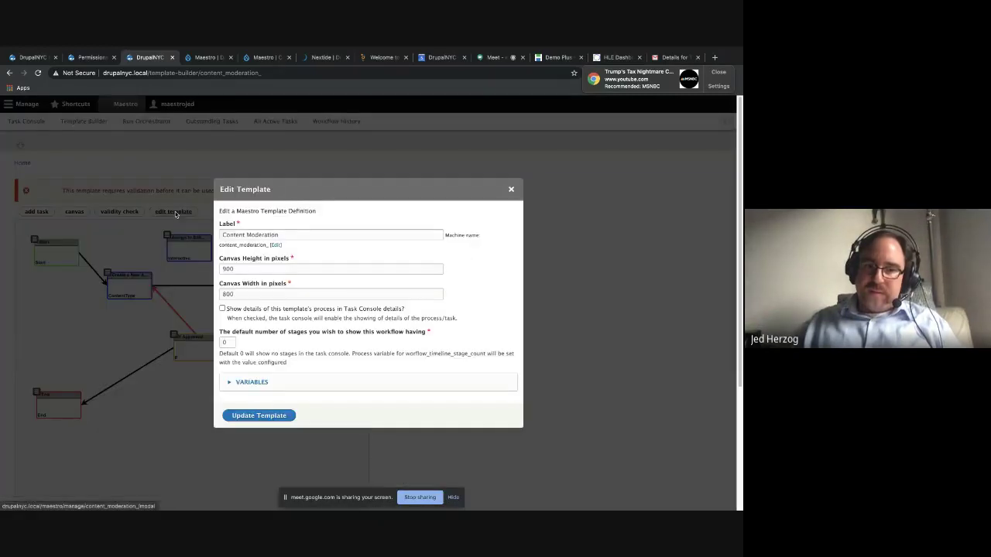
click(247, 383)
scroll(246, 382, down, 5)
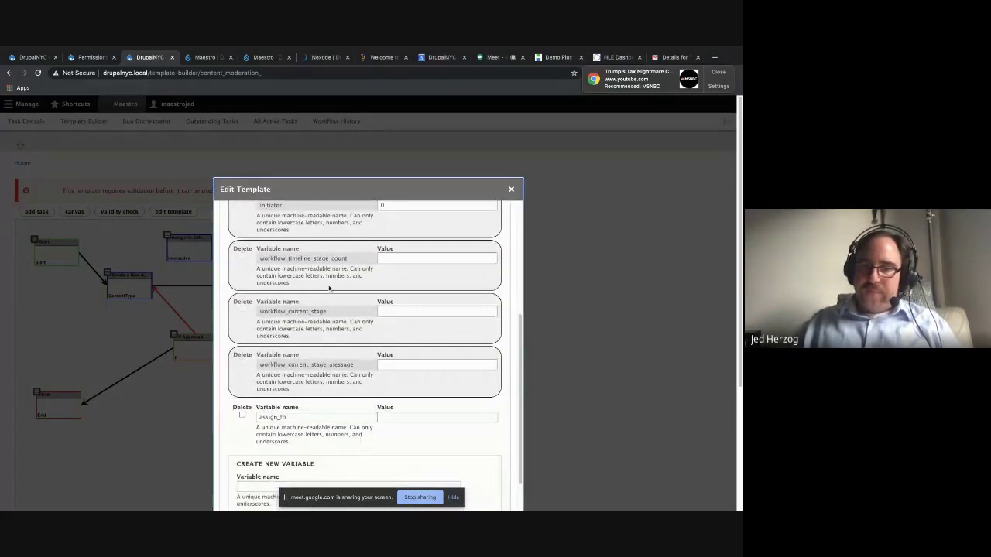
click(511, 189)
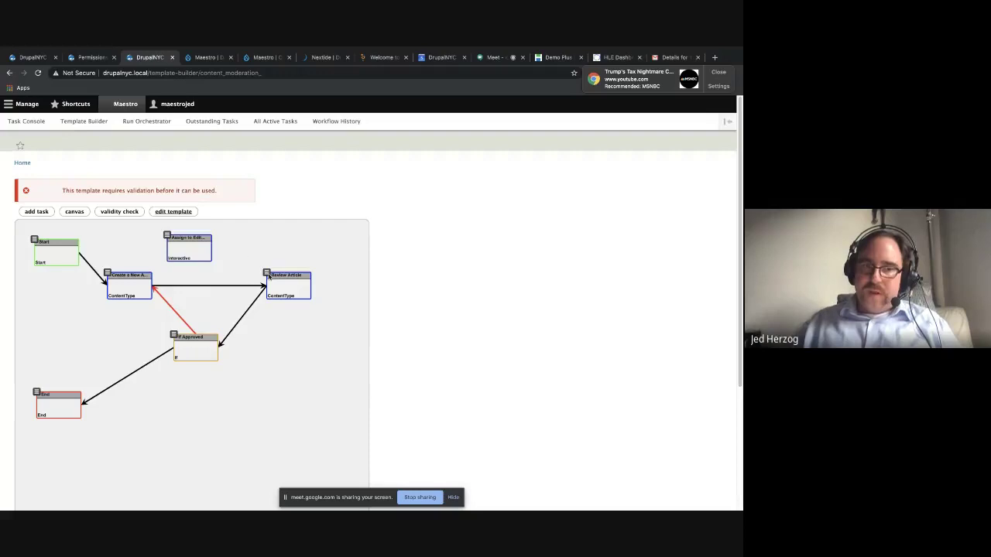
- Set Review Article to assign by the assigne_to variable, save, then open the template settings
click(267, 274)
click(284, 261)
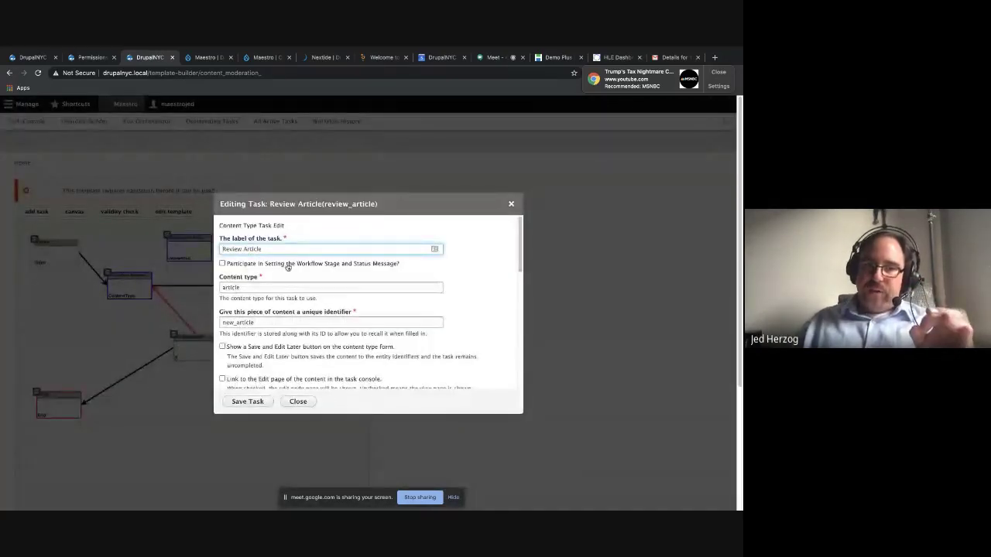
scroll(288, 266, down, 10)
click(257, 343)
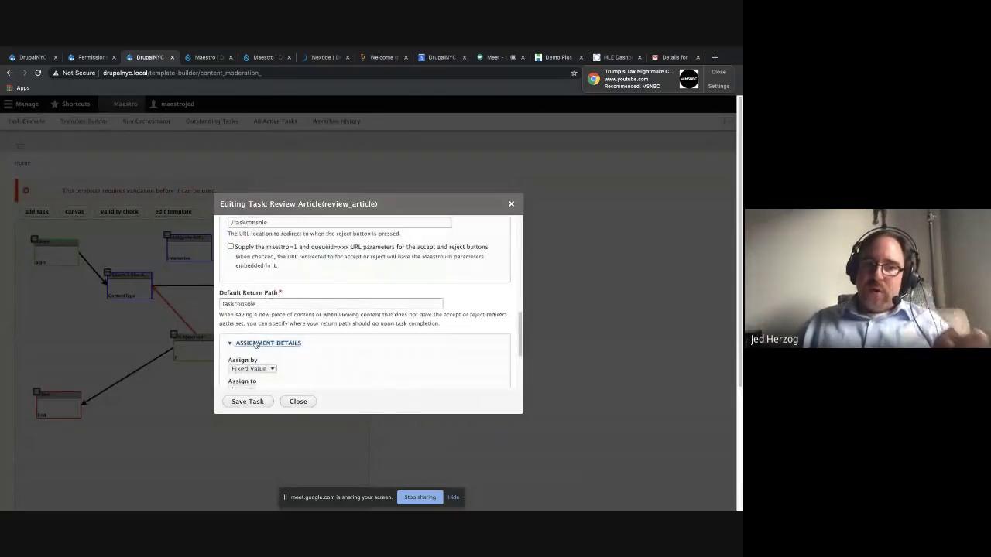
scroll(256, 343, down, 2)
click(260, 315)
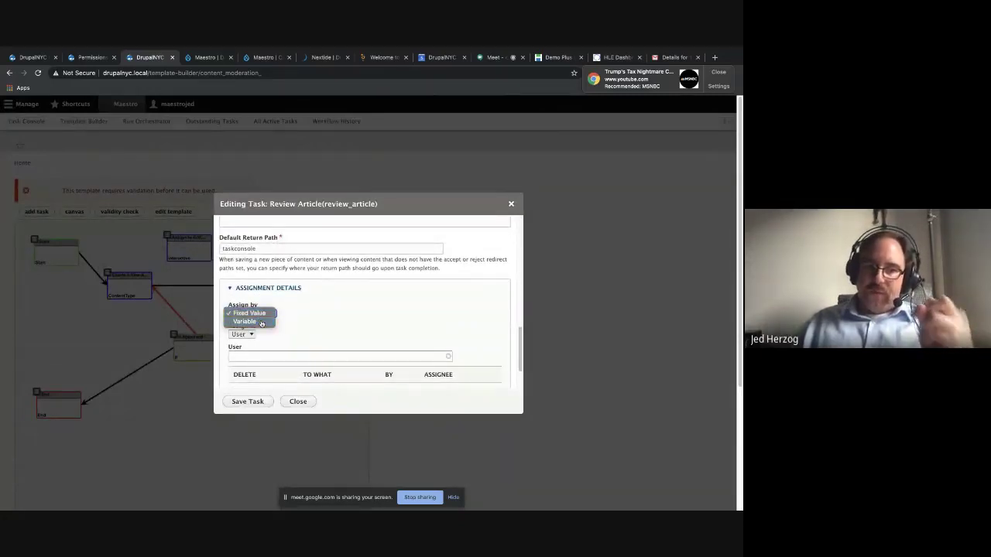
click(262, 324)
scroll(288, 321, down, 2)
click(290, 321)
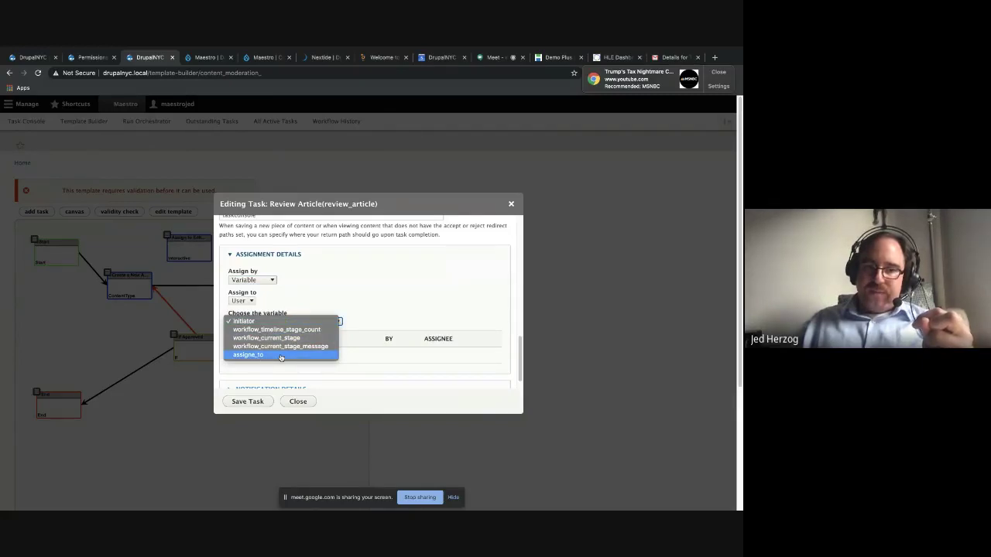
click(280, 356)
scroll(279, 357, down, 1)
click(242, 407)
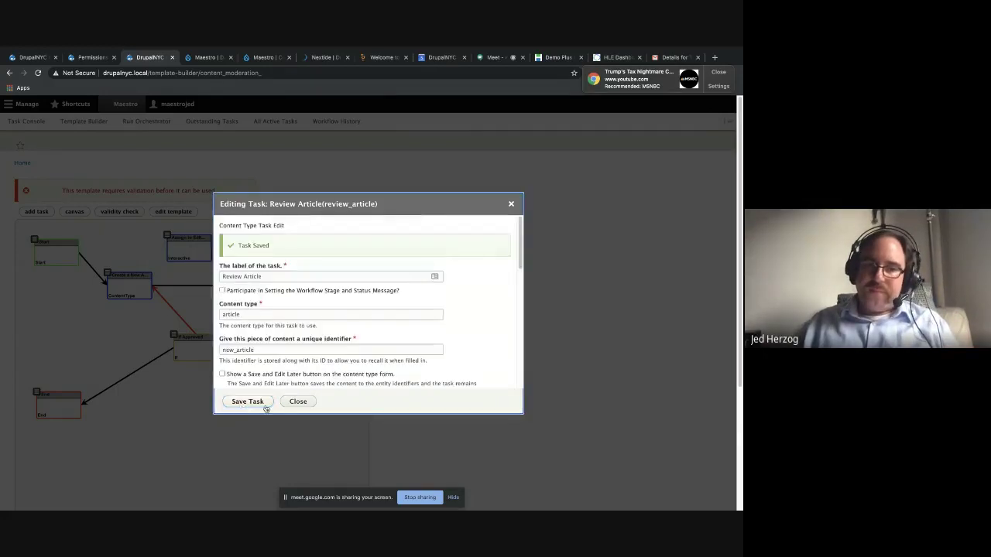
click(294, 403)
click(172, 212)
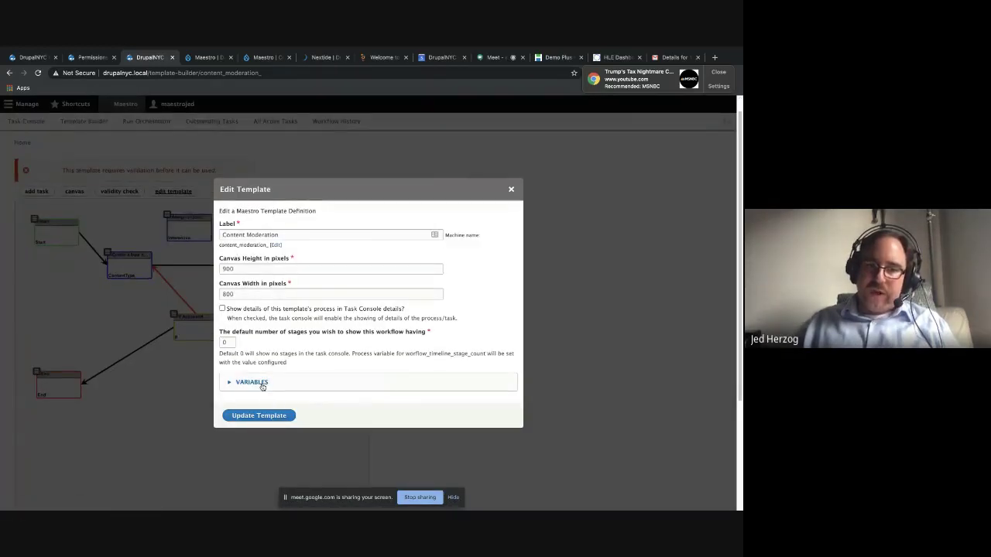
- Inspect the template's variable list and close the template settings
click(258, 382)
scroll(262, 386, down, 5)
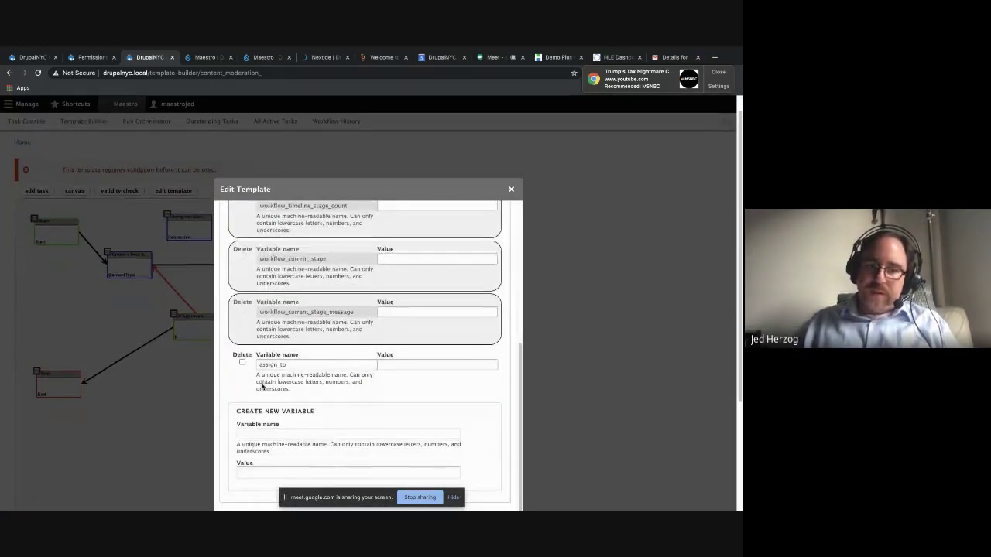
scroll(263, 390, down, 2)
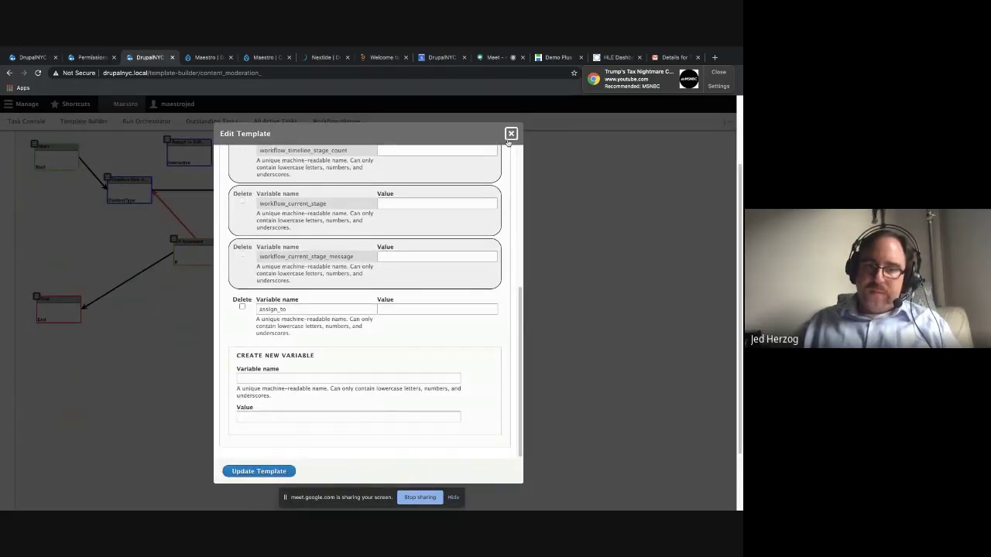
click(510, 134)
- Check Review Article's assignment details, leaving By Variable set to initiator
click(266, 177)
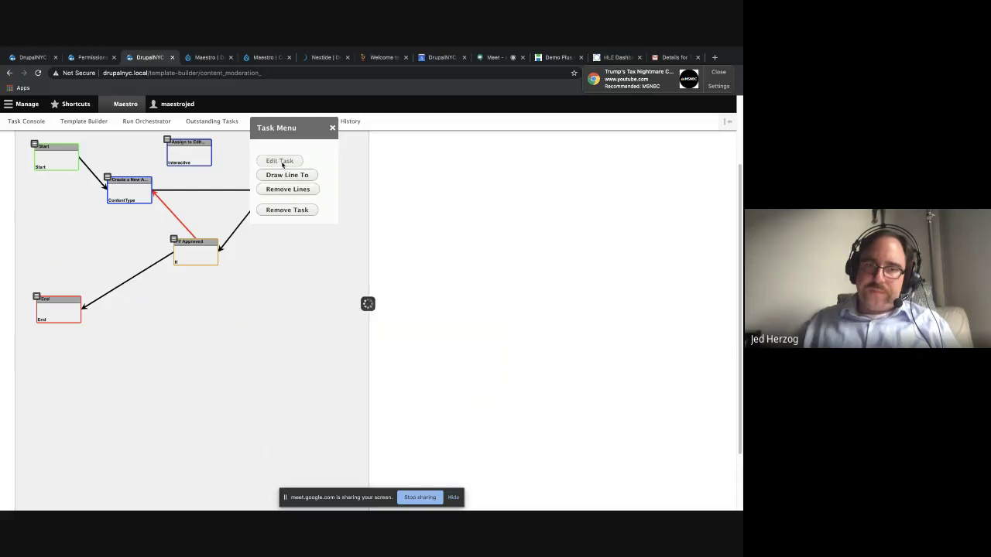
click(281, 160)
scroll(288, 304, down, 5)
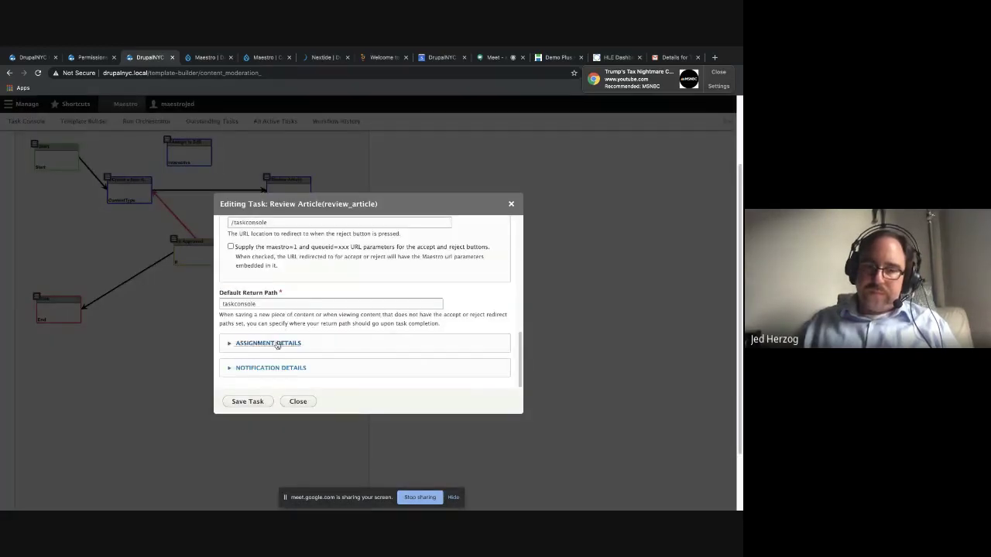
click(274, 341)
scroll(277, 346, down, 2)
scroll(276, 346, down, 1)
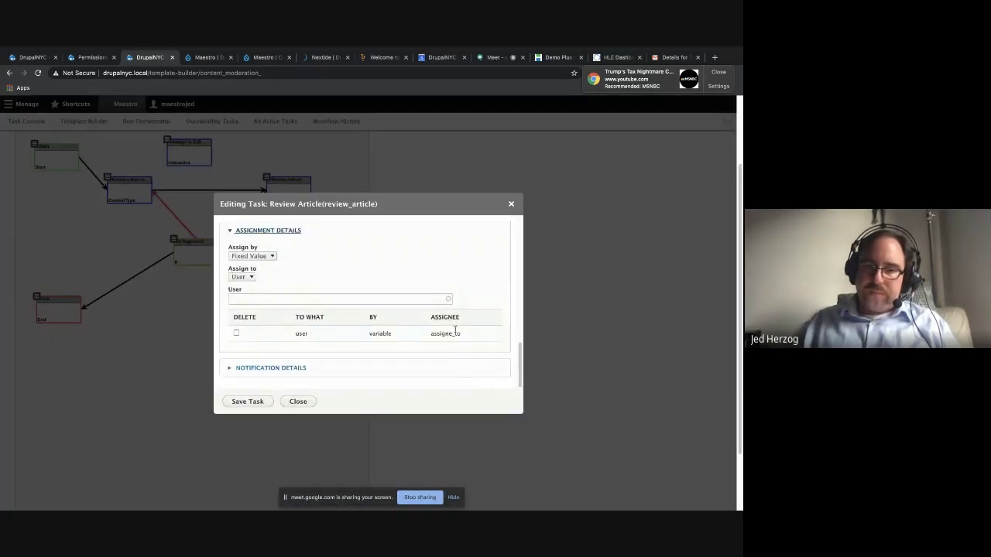
double_click(455, 333)
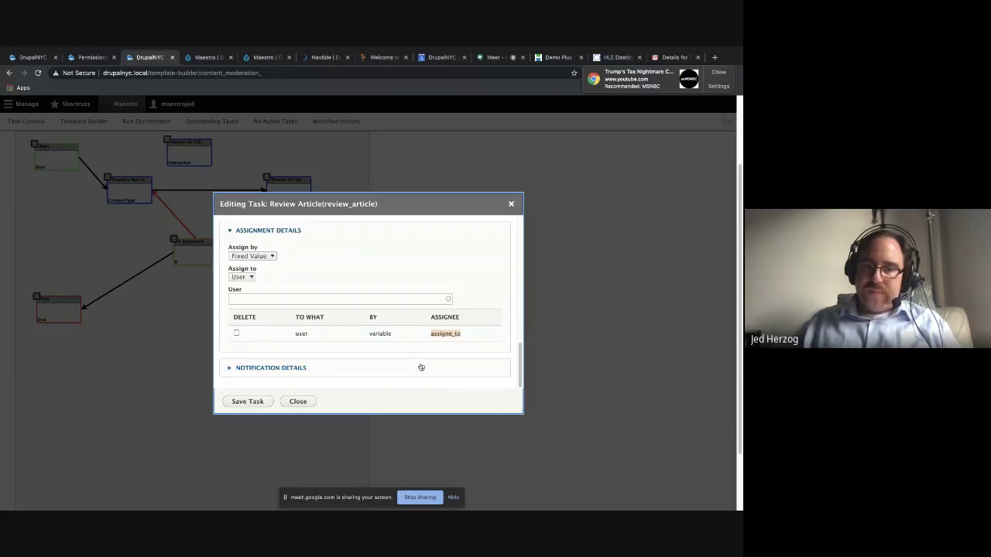
click(250, 257)
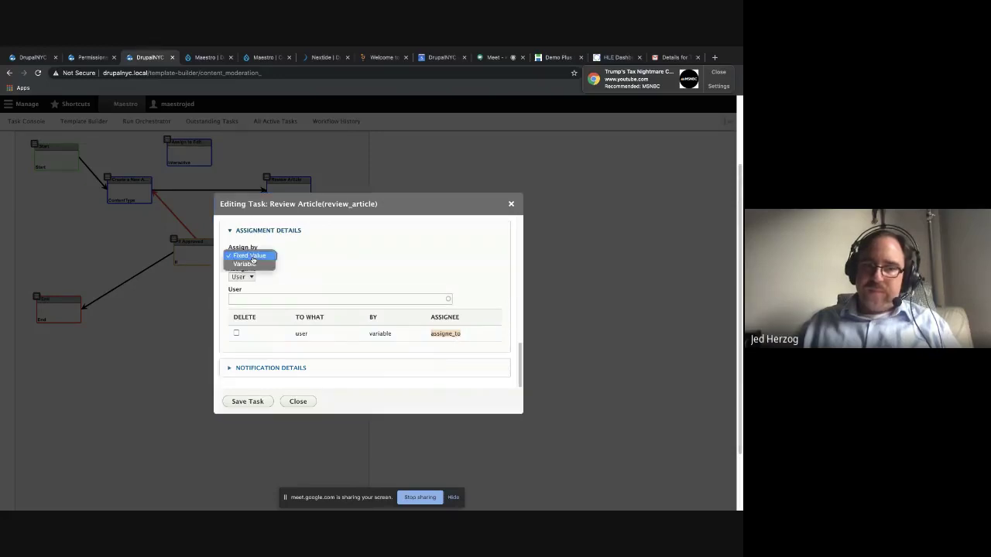
click(246, 264)
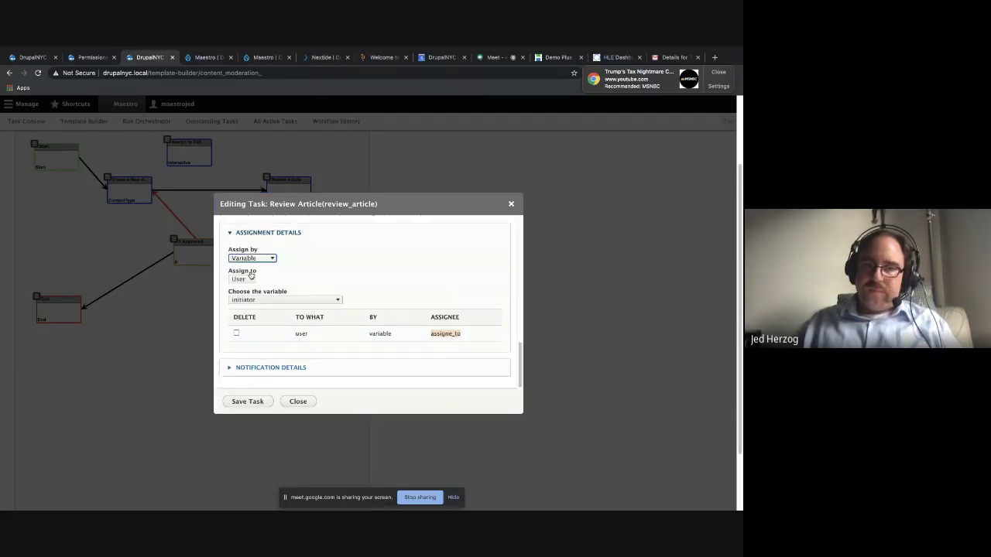
click(254, 302)
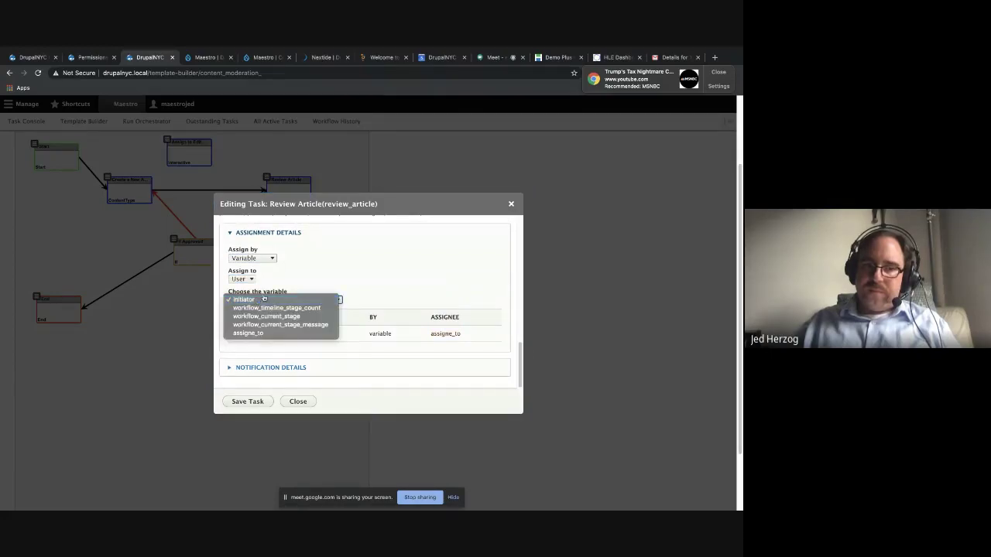
click(353, 272)
- Rerun the drush cache rebuild in the terminal and return to the browser
key(super+Tab)
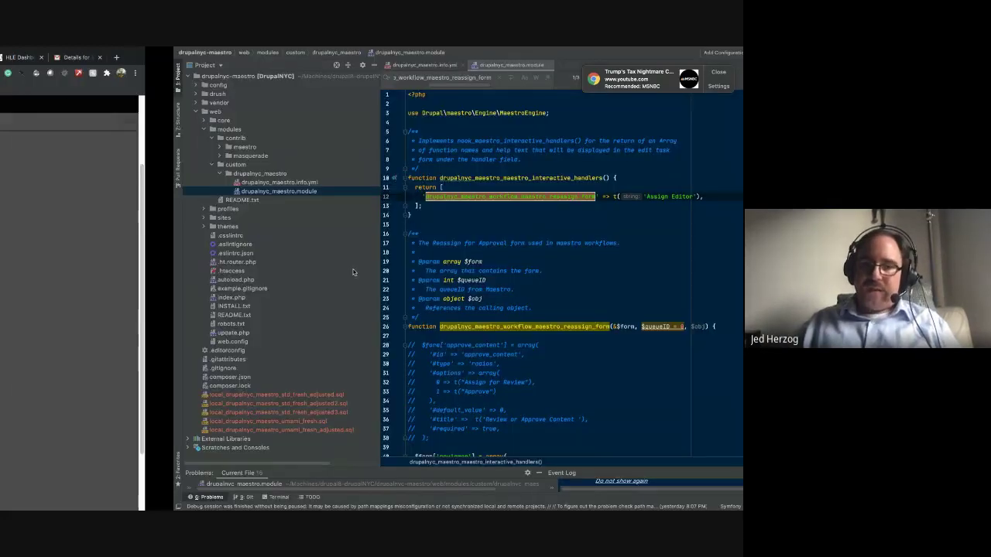
key(super+Tab)
key(Up)
key(Return)
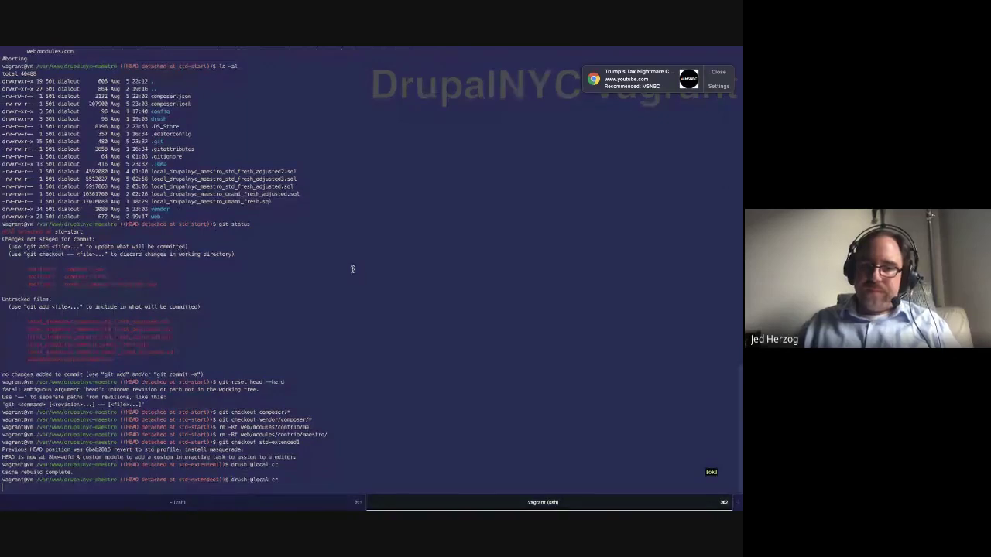
key(super+Tab)
key(Tab)
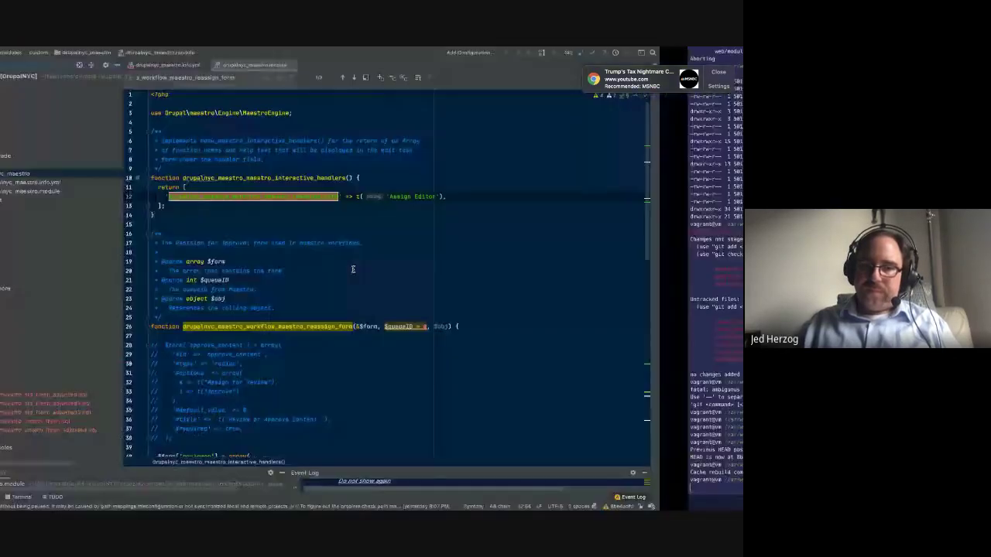
- Mark the assigne_to assignment row for deletion, save Review Article, and close the editor
click(236, 332)
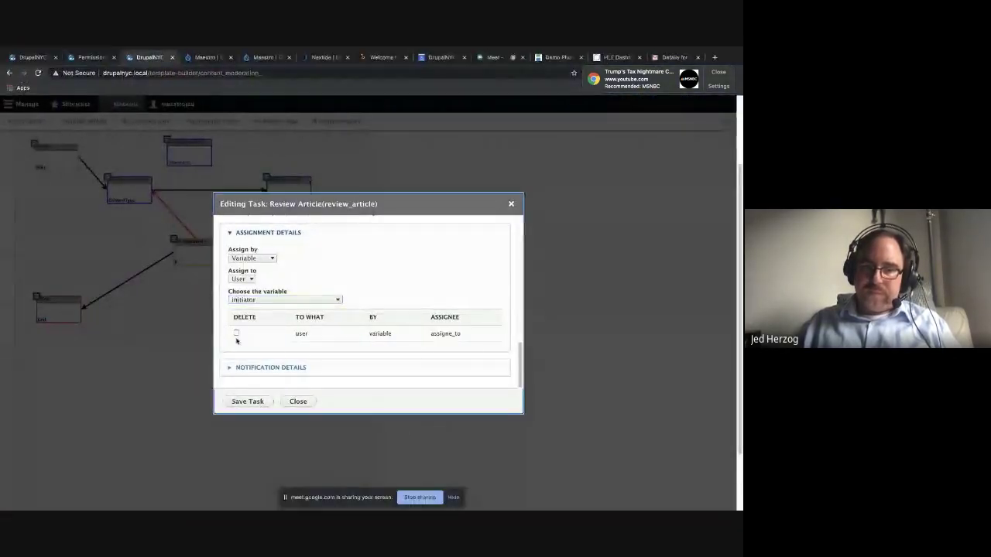
click(236, 334)
click(248, 402)
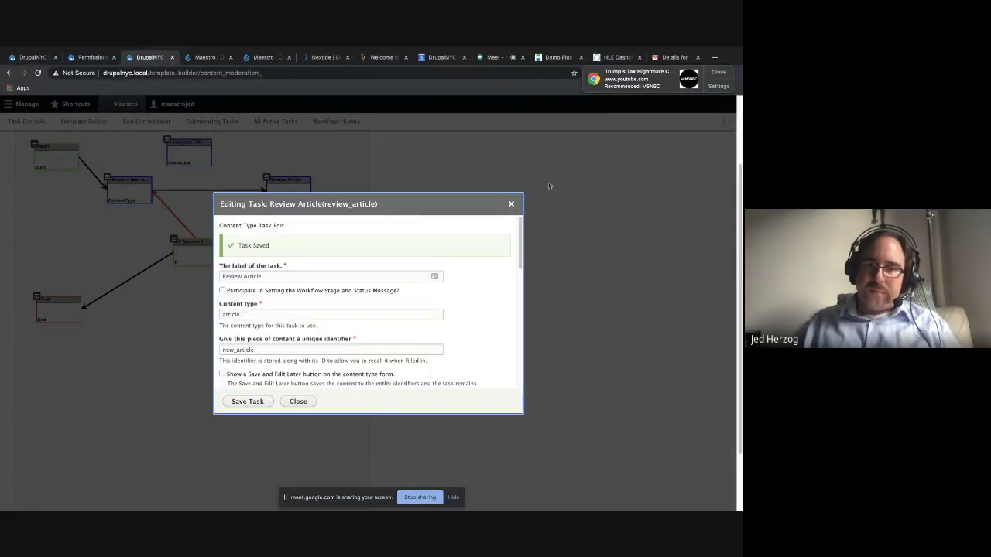
click(511, 204)
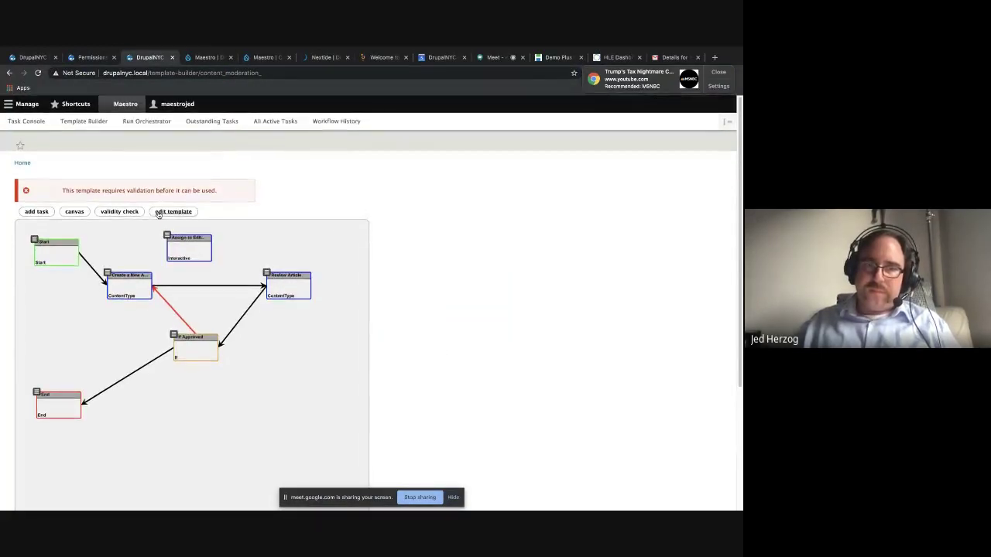
- Delete the old assignee variable from the Content Moderation template and save it
click(158, 214)
click(254, 382)
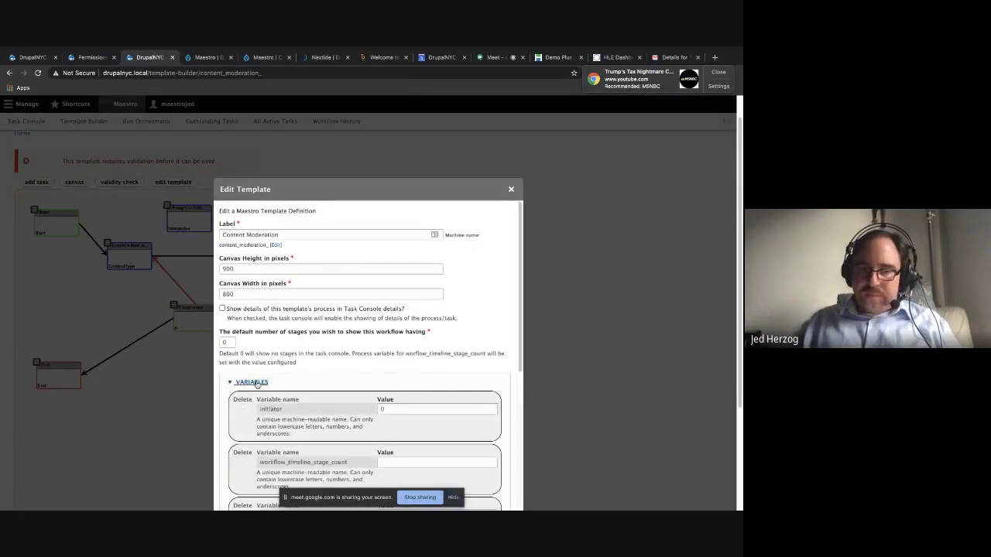
scroll(256, 382, down, 5)
scroll(248, 386, down, 3)
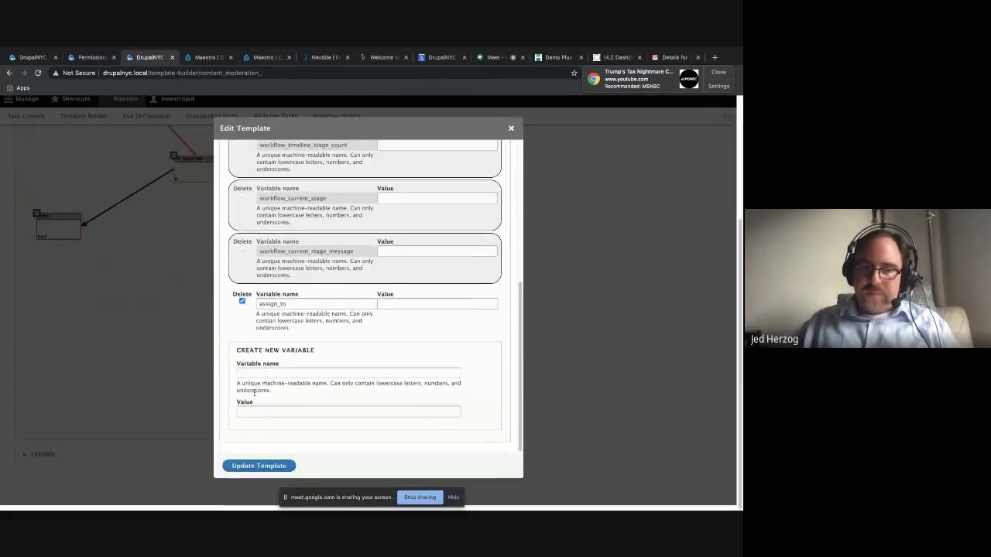
click(254, 472)
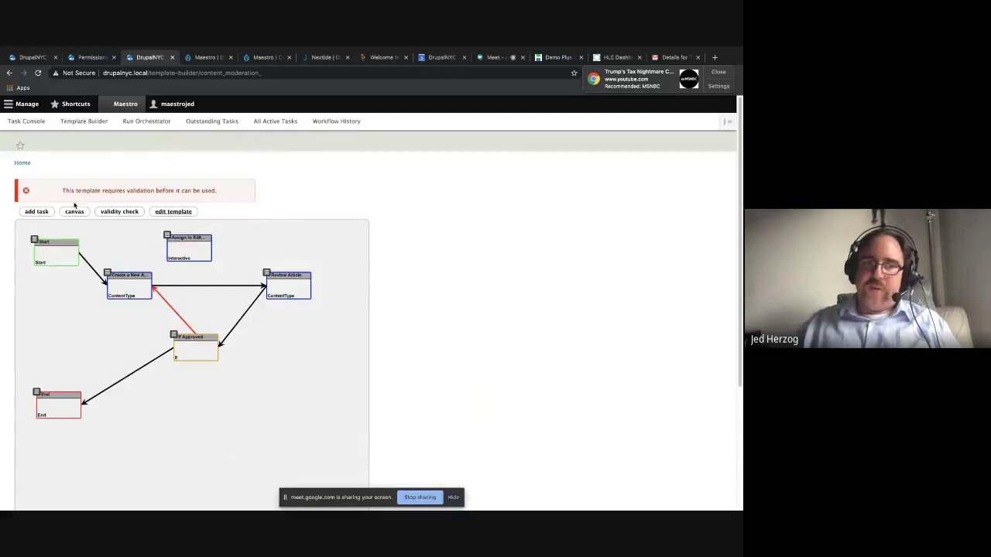
- Enter assign_to as the name of a new template variable
click(173, 212)
click(255, 381)
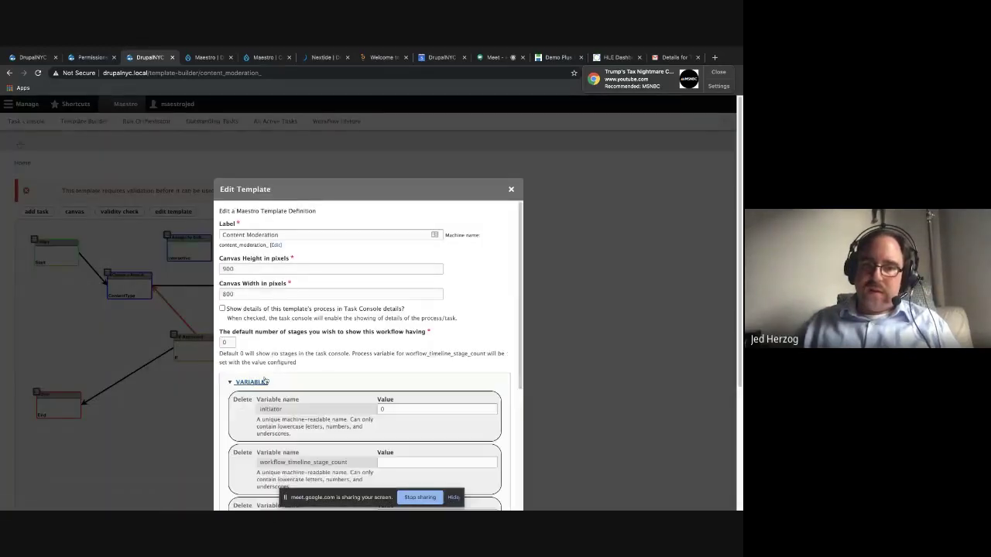
scroll(265, 381, down, 5)
click(291, 443)
text(as)
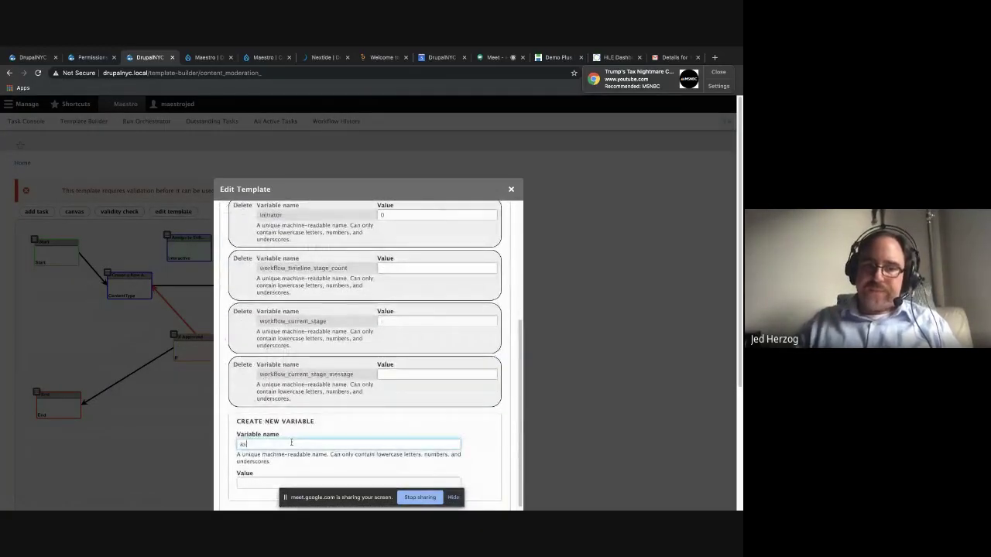
text(sign_to)
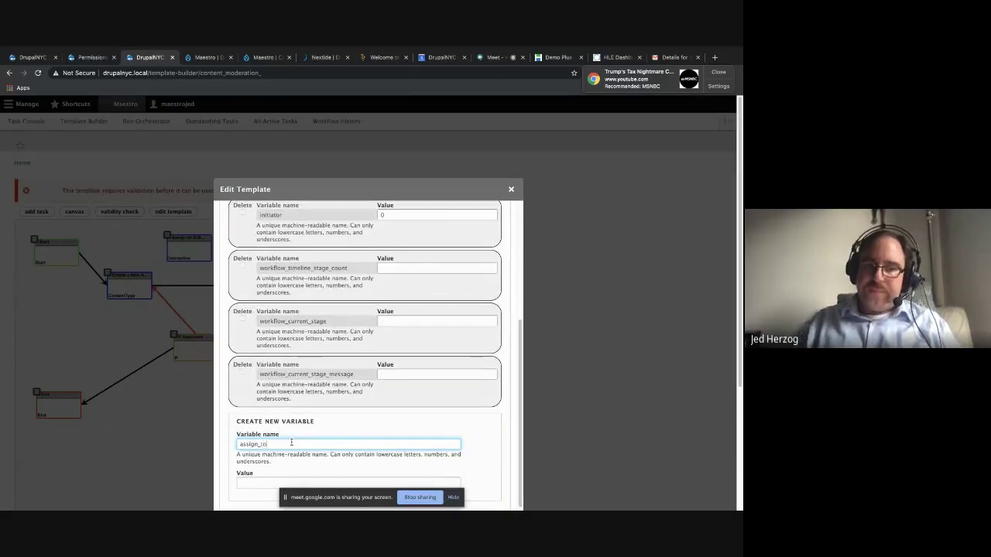
scroll(291, 443, down, 1)
scroll(585, 379, down, 3)
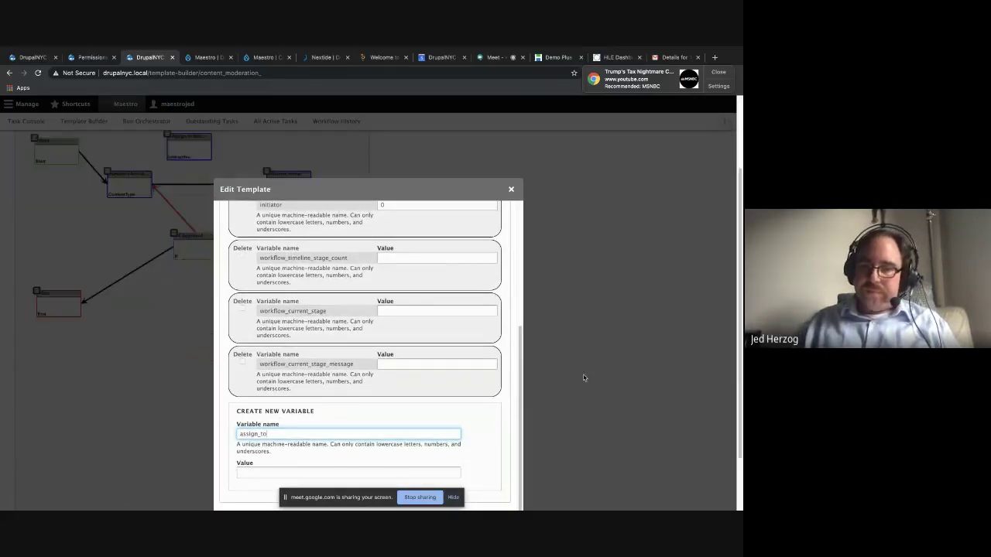
- Save the template with the new assign_to variable and look over Review Article's assignment settings
click(249, 470)
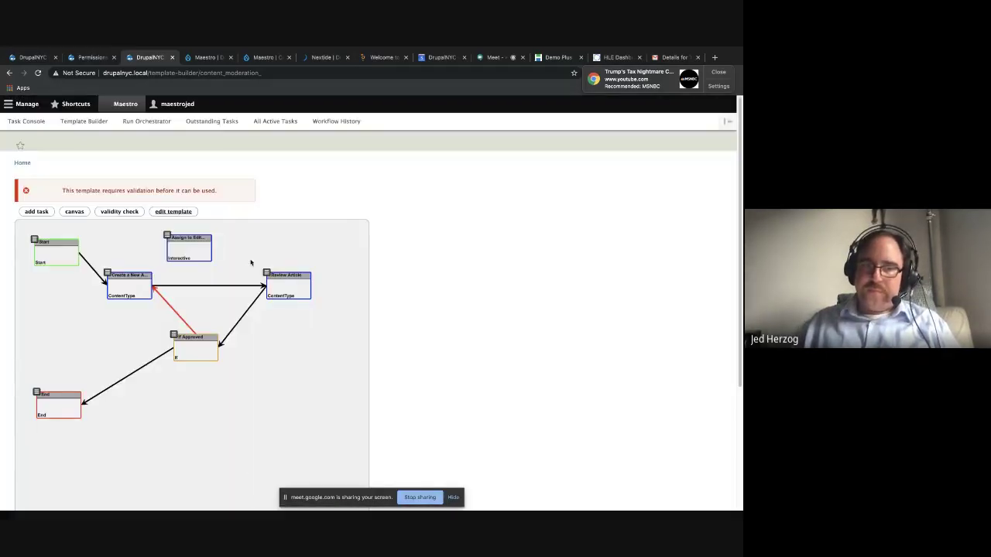
click(266, 277)
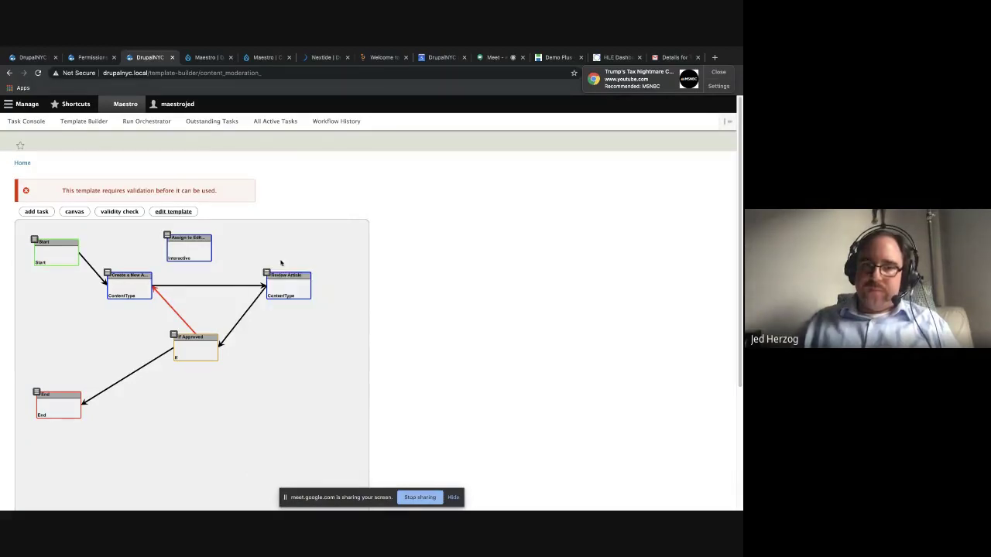
scroll(282, 313, down, 10)
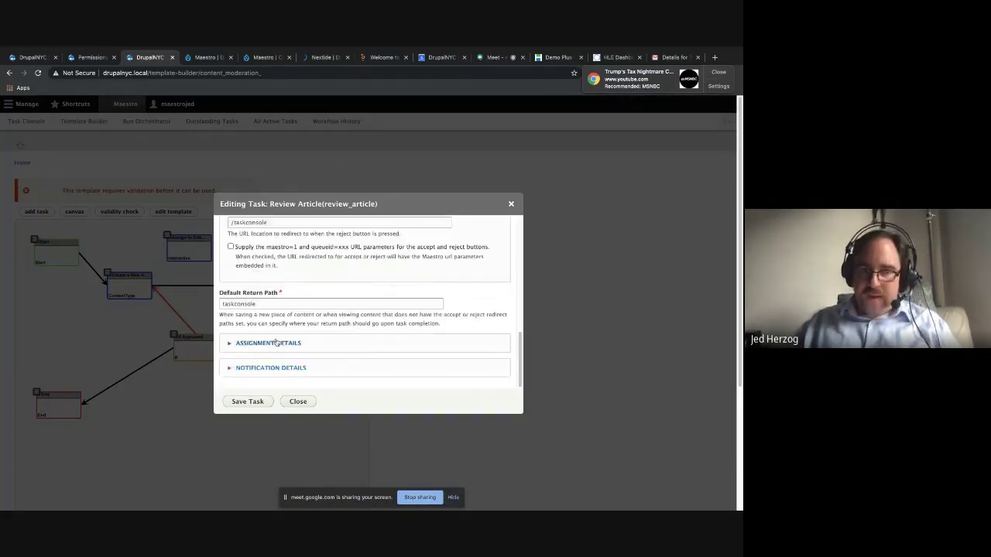
click(273, 342)
scroll(276, 342, down, 3)
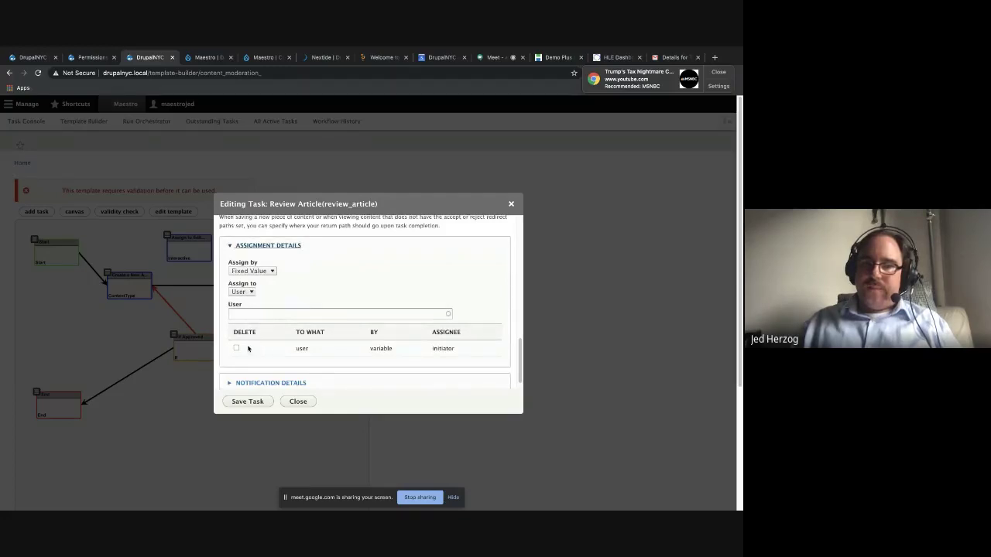
click(511, 203)
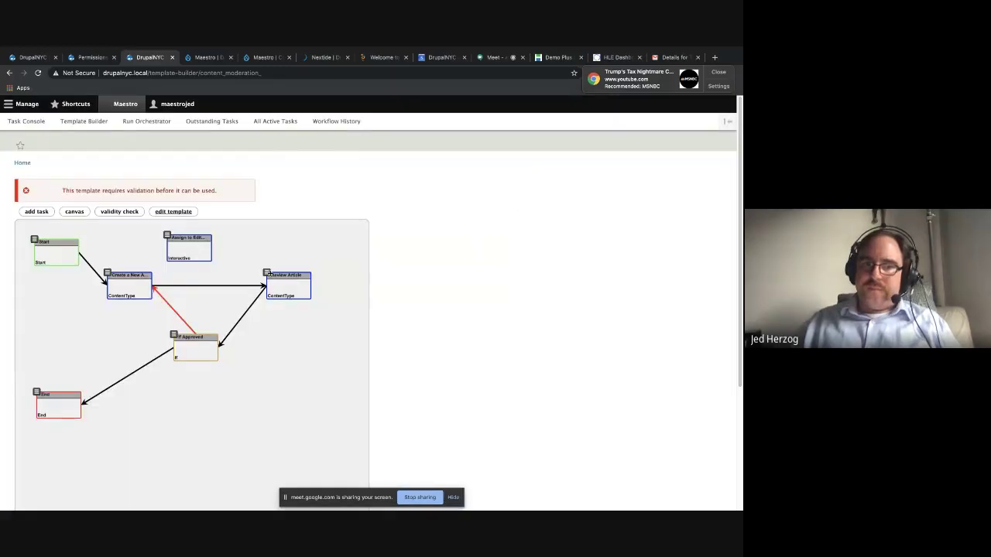
- Remove the initiator assignment from the Review Article task and save it
click(267, 274)
click(284, 260)
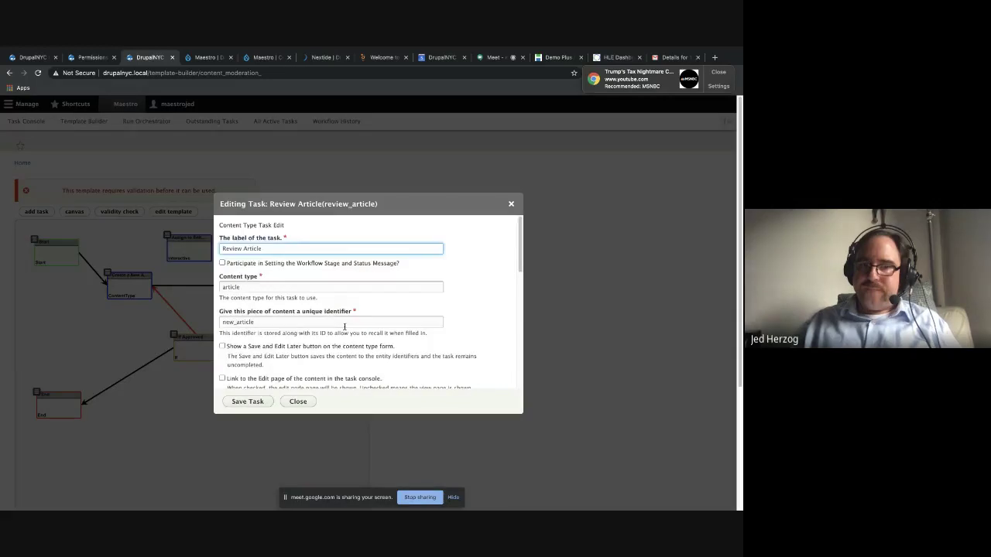
scroll(277, 343, down, 10)
click(277, 344)
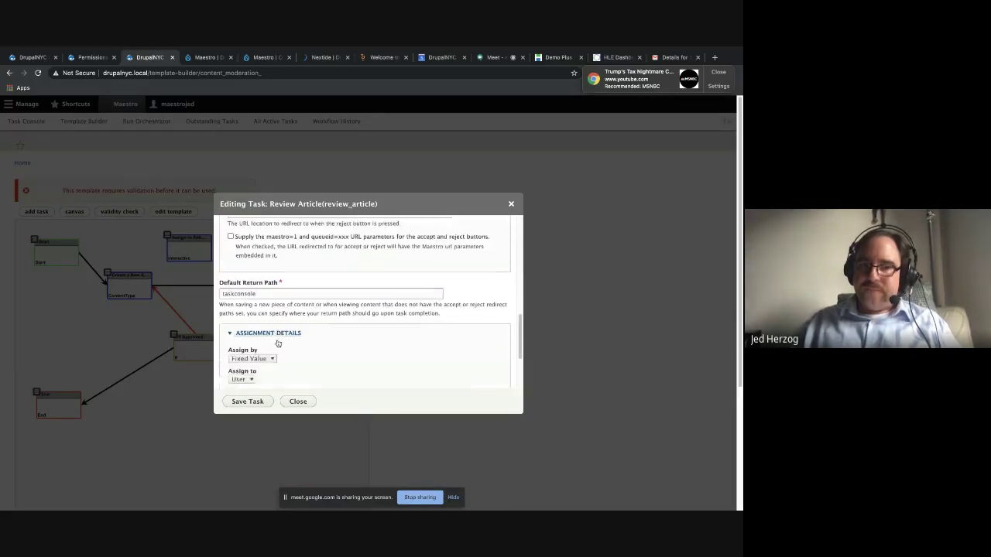
scroll(277, 342, down, 2)
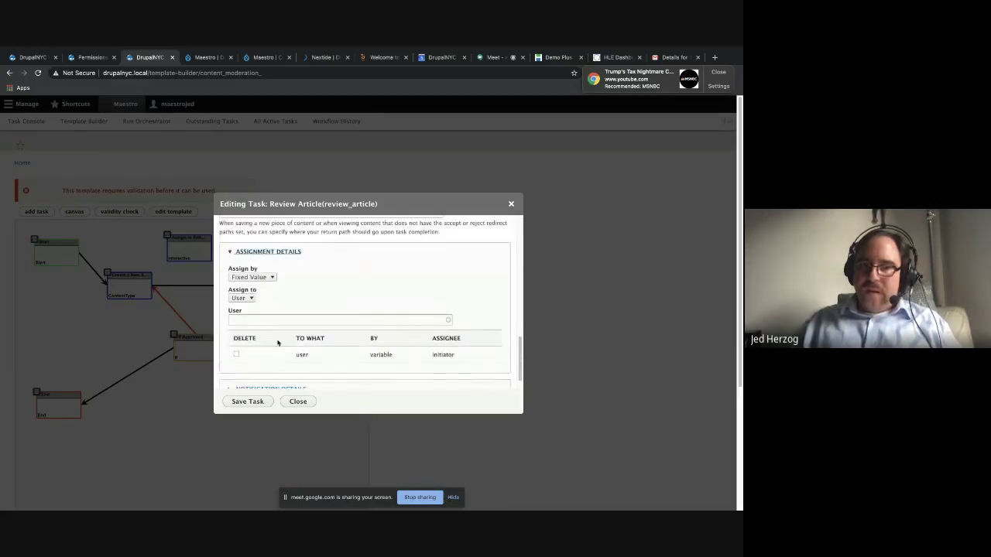
click(236, 354)
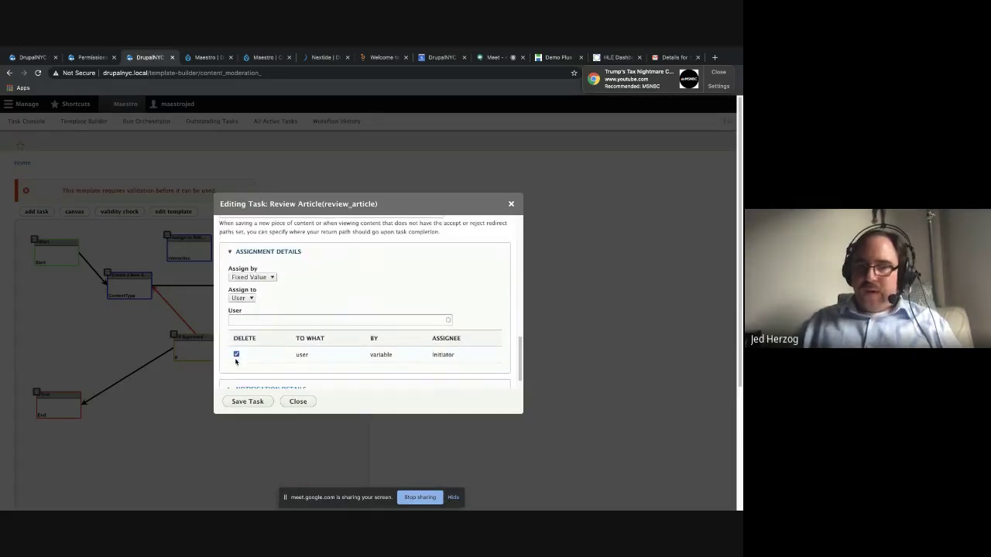
click(247, 401)
- Assign Review Article by the assign_to variable and save the task
scroll(261, 349, down, 3)
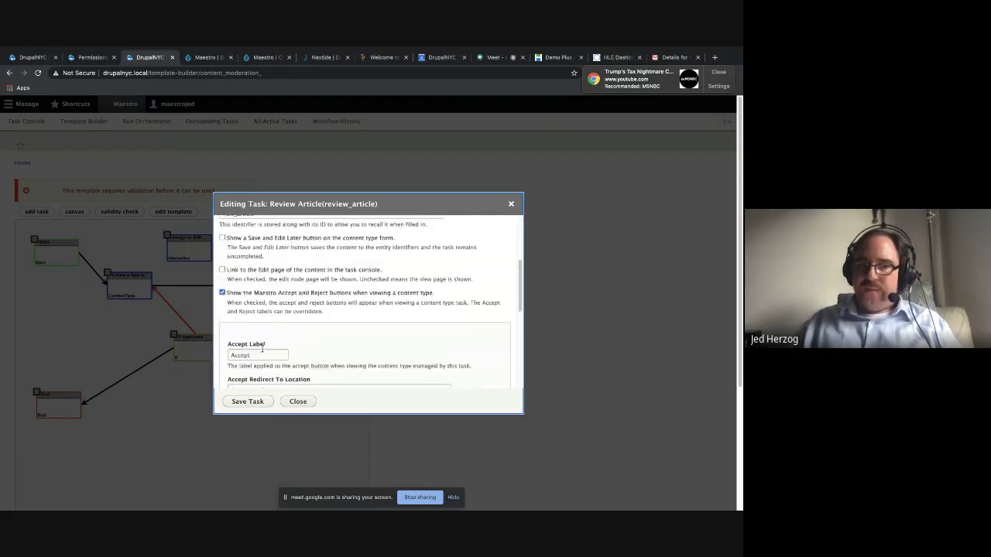
scroll(262, 350, down, 5)
click(262, 344)
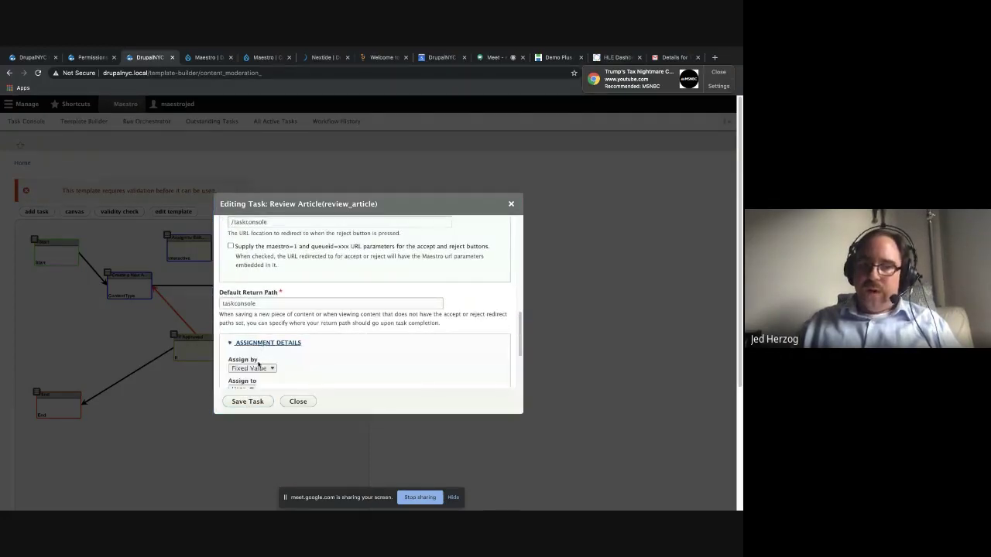
click(258, 365)
click(250, 379)
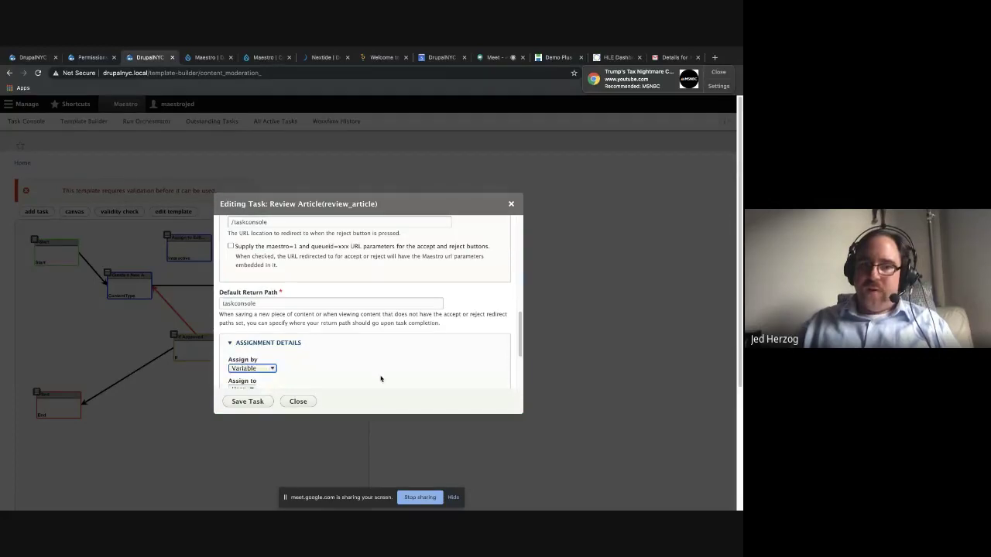
scroll(380, 378, down, 2)
click(259, 327)
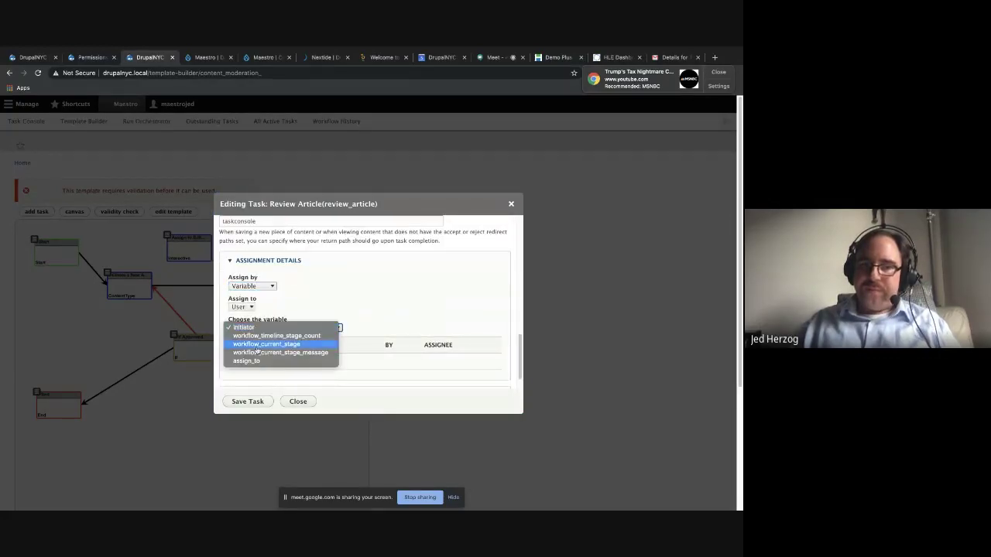
click(246, 361)
click(248, 401)
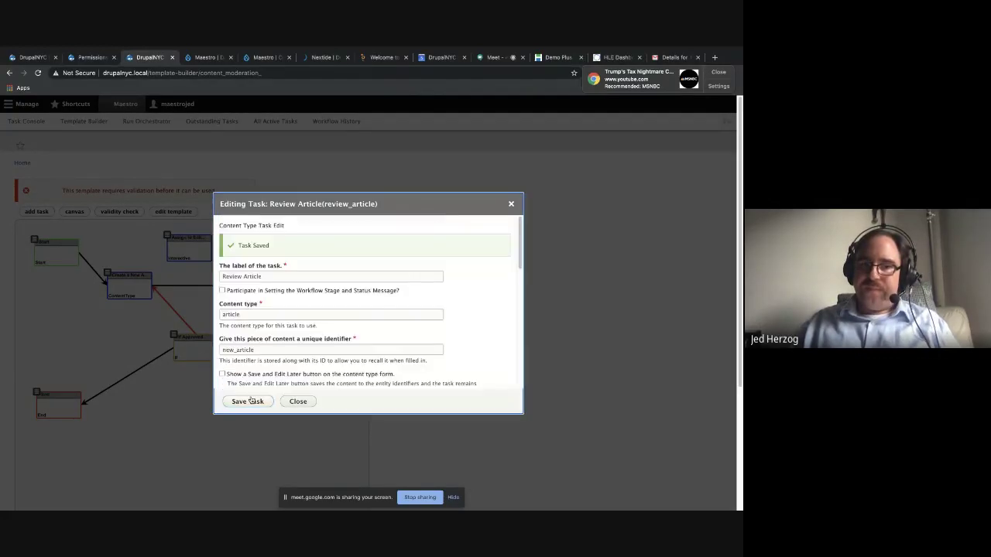
- Highlight the saved user / variable / assign_to assignment row, then switch to PhpStorm
scroll(277, 376, down, 8)
click(271, 345)
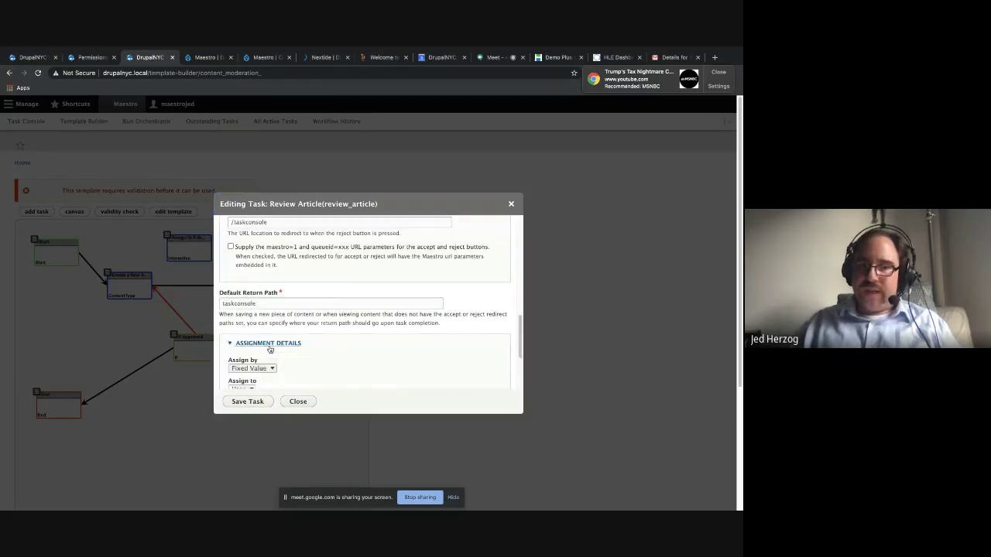
scroll(270, 349, down, 3)
drag(300, 345, 469, 351)
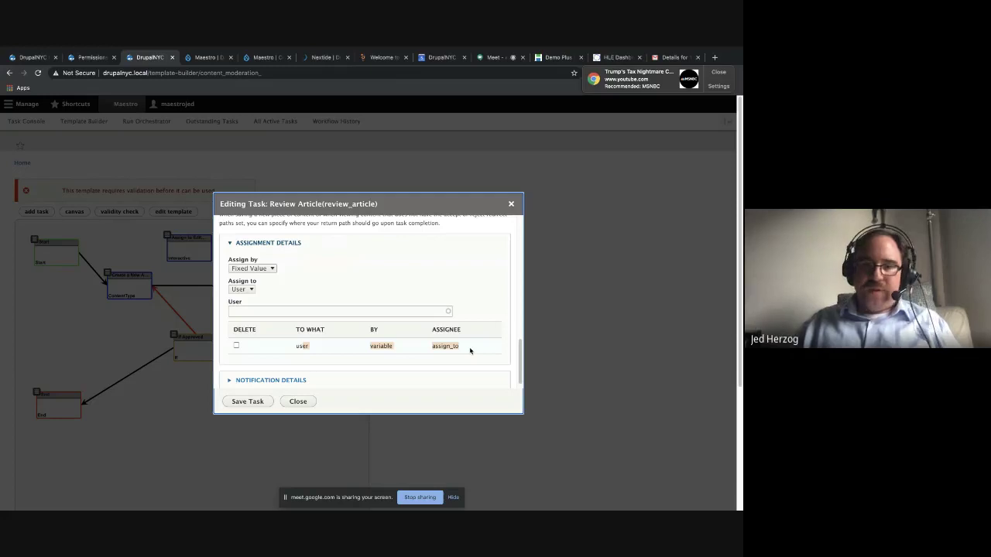
key(super+Tab)
- Find 'assigned_to' in the submit handler's setProcessVariable call, then return to the browser
scroll(449, 340, down, 10)
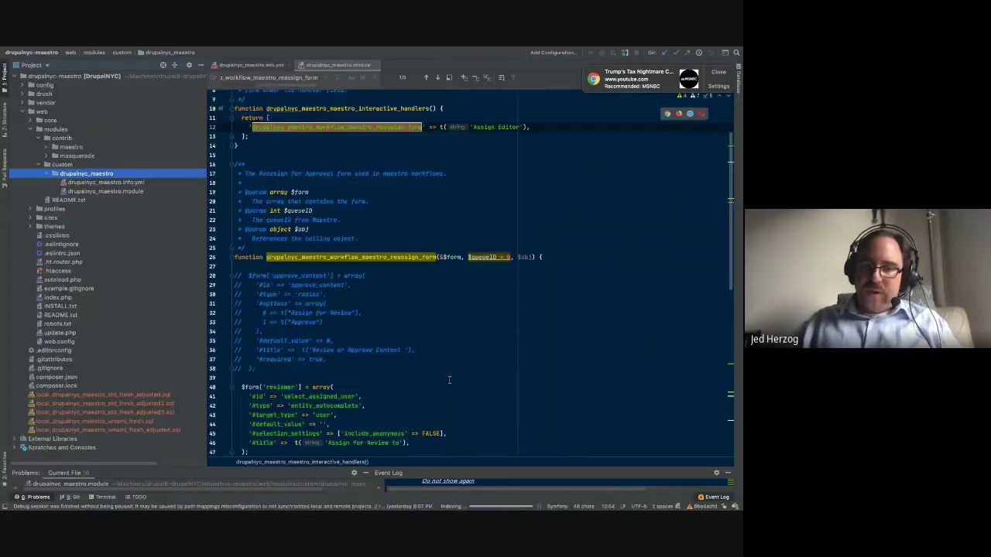
drag(431, 327, 235, 285)
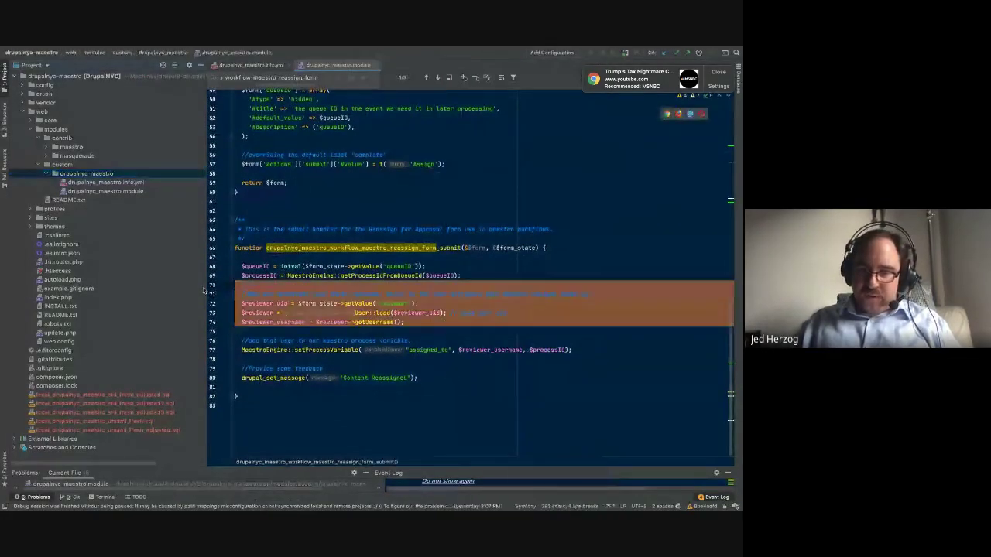
click(441, 350)
double_click(441, 350)
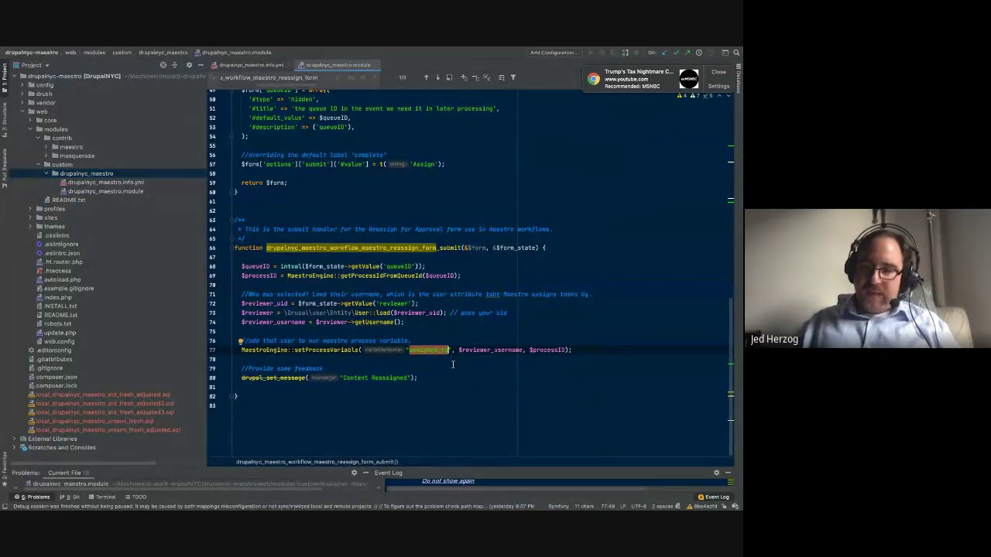
key(super+Tab)
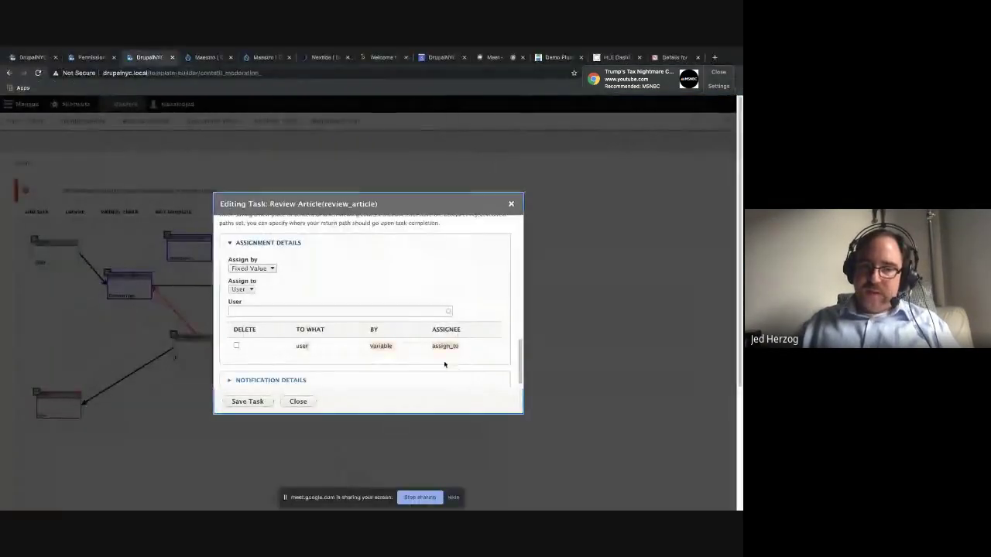
- Remove the Review Article task's assign_to assignment and save the task
click(237, 346)
click(247, 403)
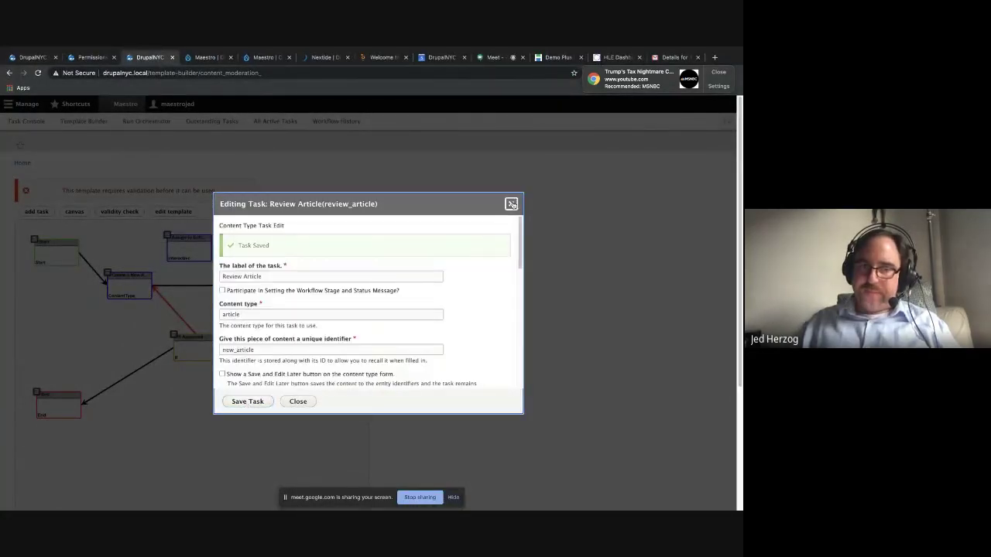
click(511, 203)
- Add a new template variable named 'assignee' and save the template
click(173, 211)
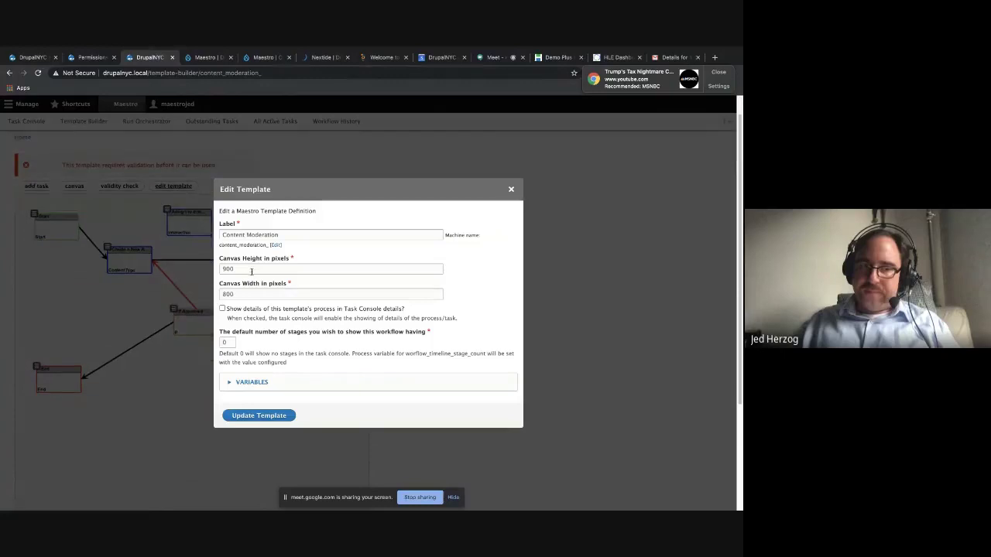
click(253, 382)
scroll(258, 386, down, 5)
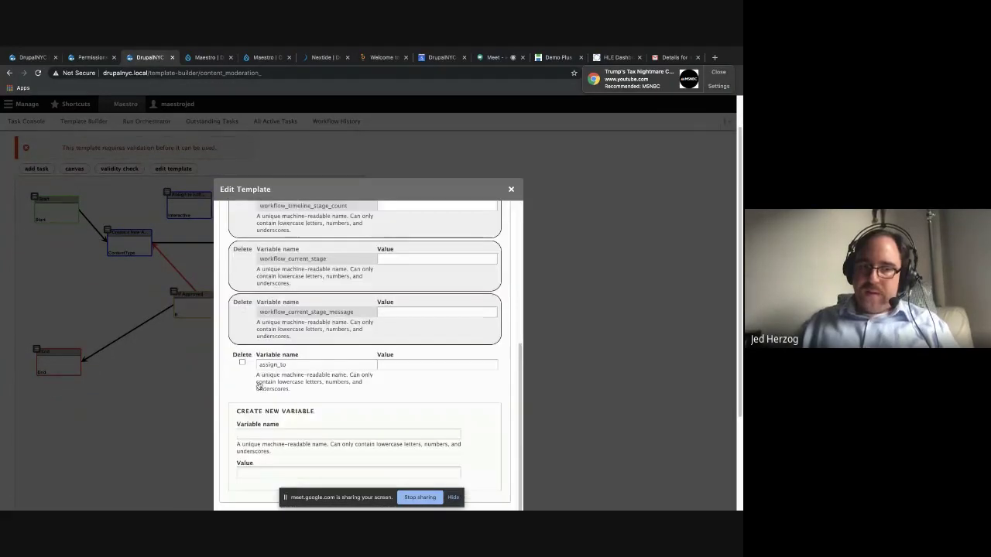
click(269, 438)
text(assignee)
scroll(270, 438, down, 3)
click(256, 469)
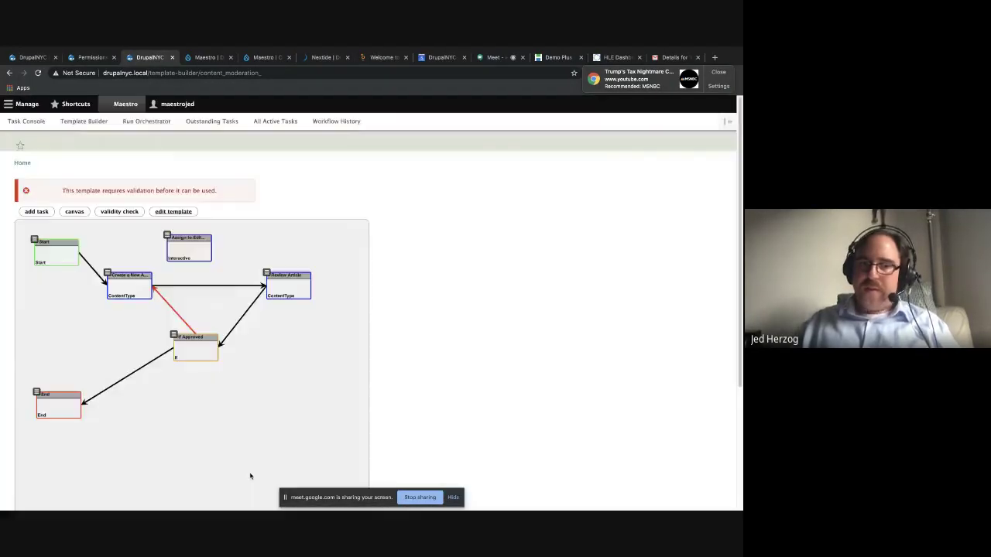
- Set Review Article to assign by variable to a user from assigned_to, and save it
click(267, 271)
click(280, 258)
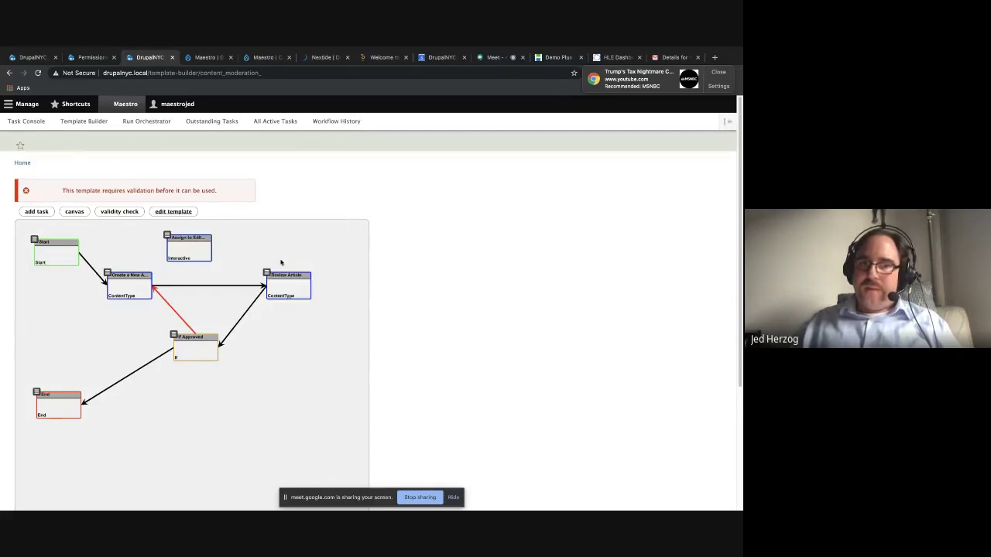
scroll(284, 344, down, 5)
click(284, 344)
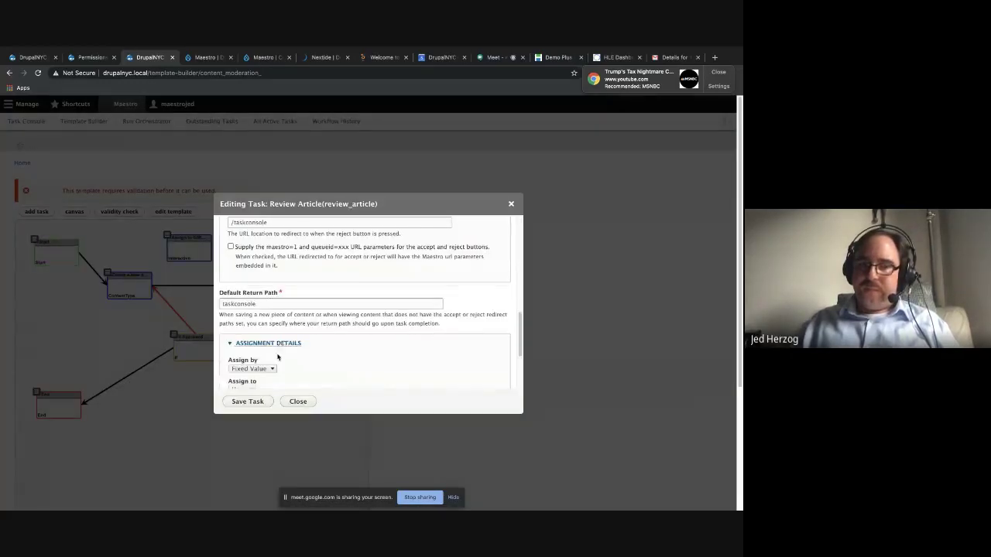
scroll(278, 357, down, 2)
click(252, 310)
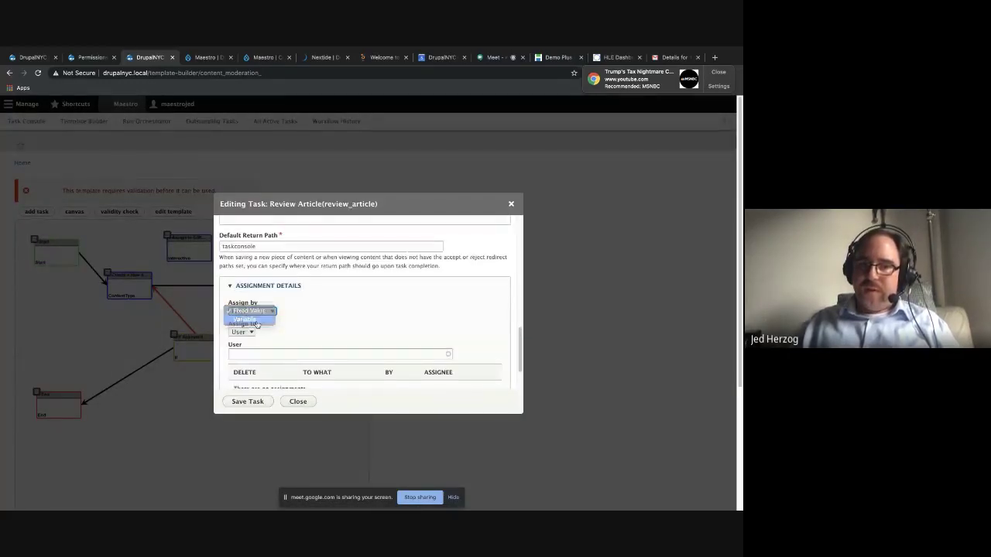
click(249, 319)
click(240, 331)
click(325, 324)
click(306, 353)
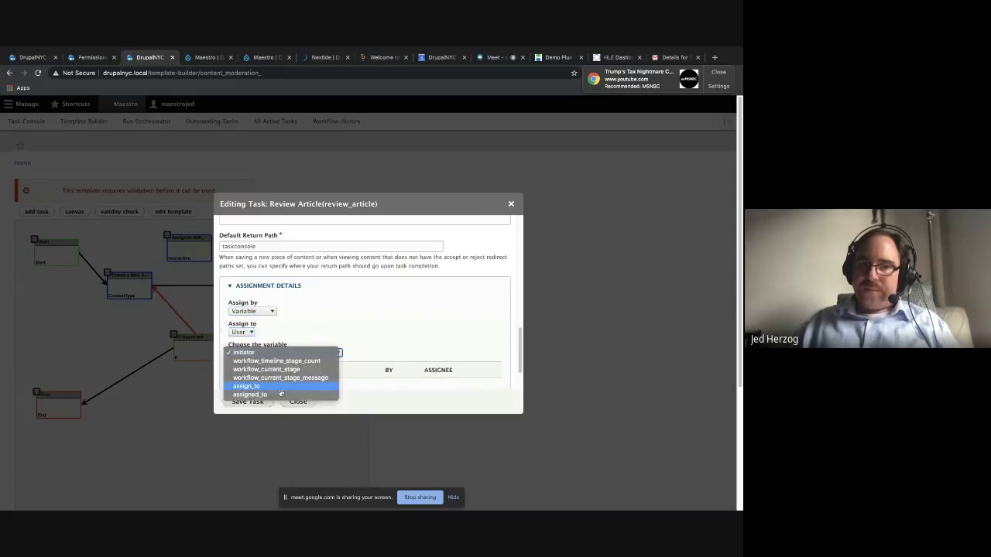
click(279, 393)
scroll(280, 395, down, 1)
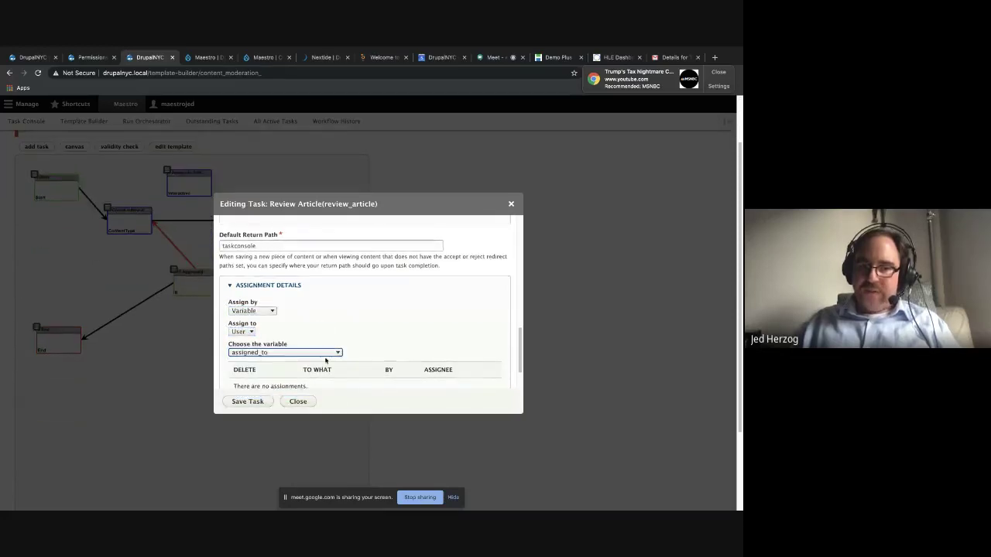
scroll(255, 371, down, 1)
click(249, 402)
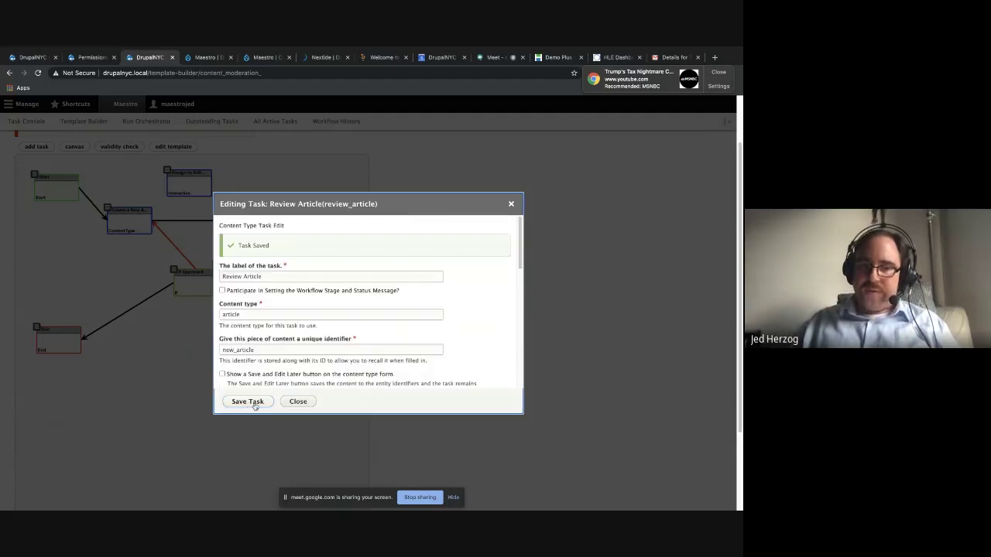
click(297, 401)
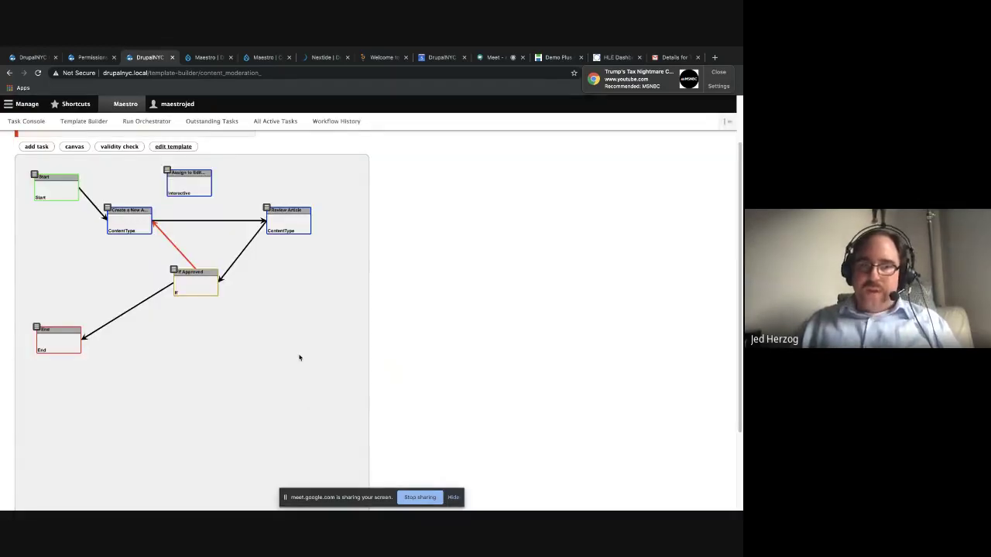
- Recheck Review Article's assignment details and close the editor without changes
scroll(299, 357, up, 1)
click(266, 260)
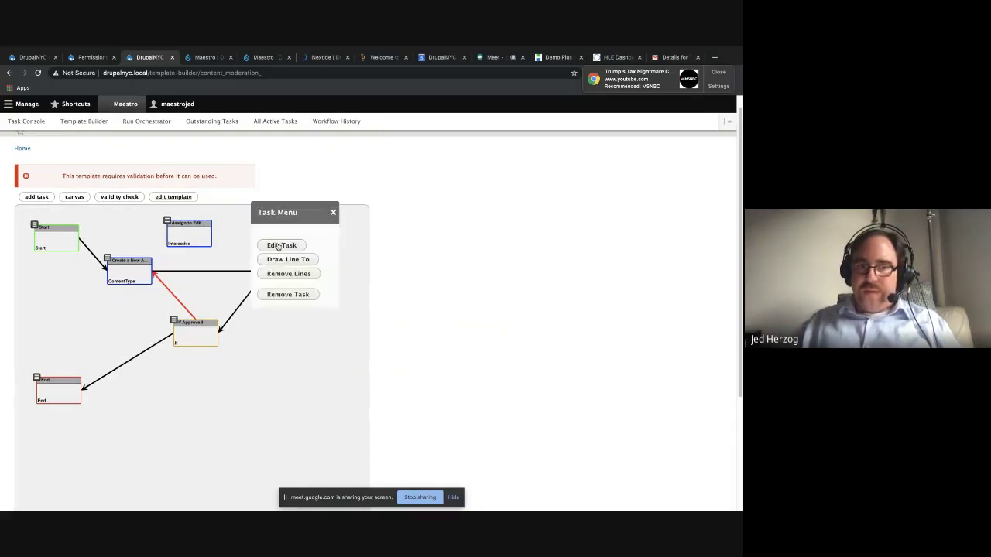
click(278, 246)
scroll(270, 348, down, 5)
click(269, 343)
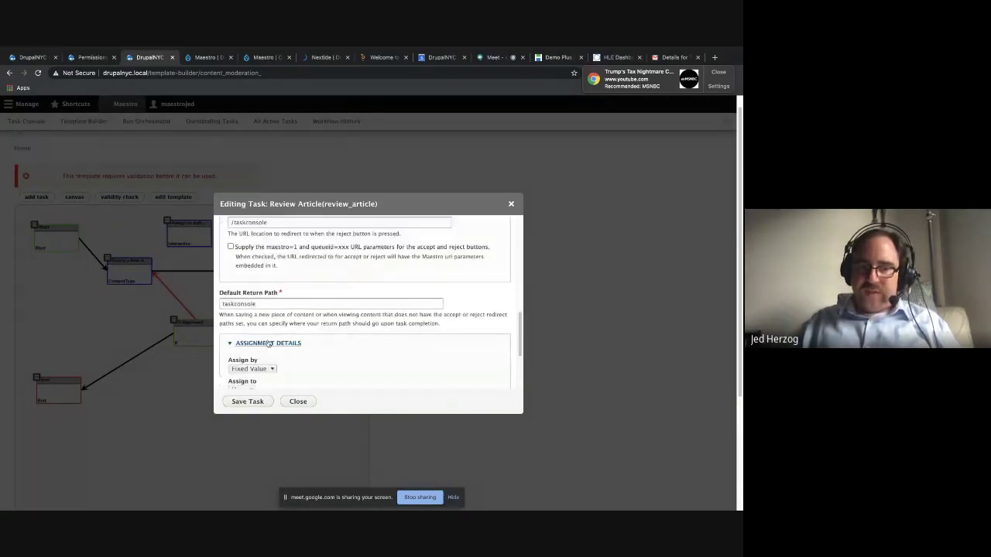
click(268, 343)
scroll(268, 343, down, 1)
click(269, 343)
scroll(269, 343, down, 3)
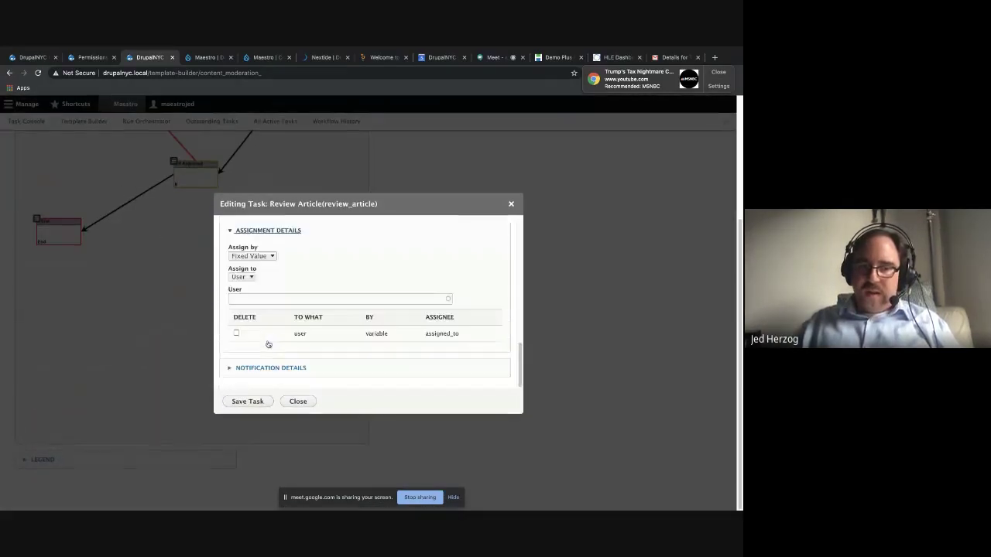
click(271, 343)
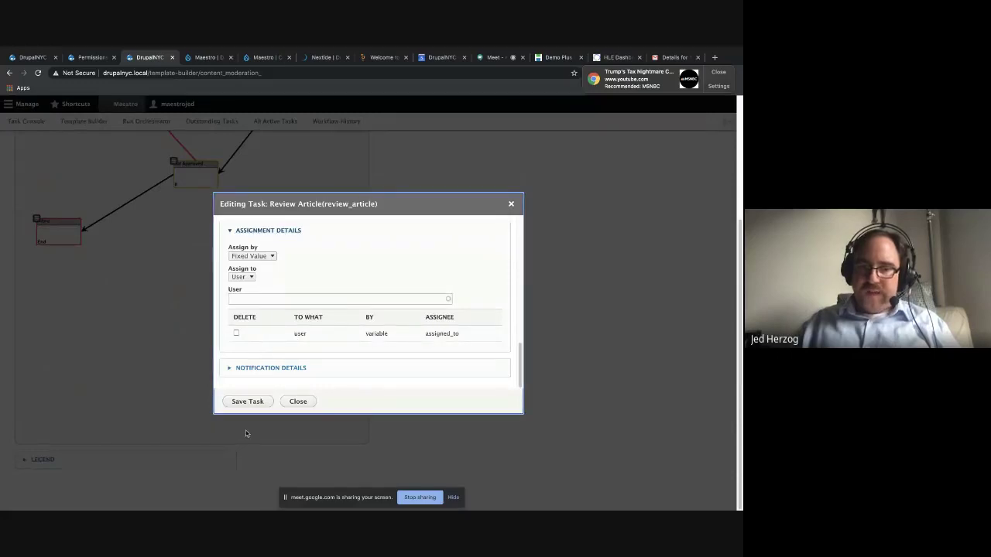
click(302, 401)
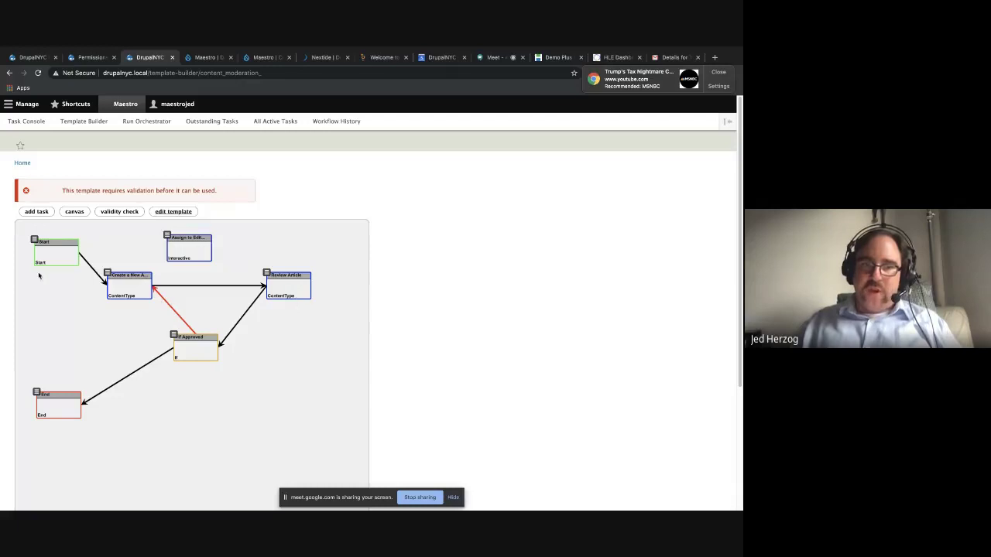
- Clear Review Article's lines and link Create → Assign to Editor → Review Article → If Approved
click(267, 274)
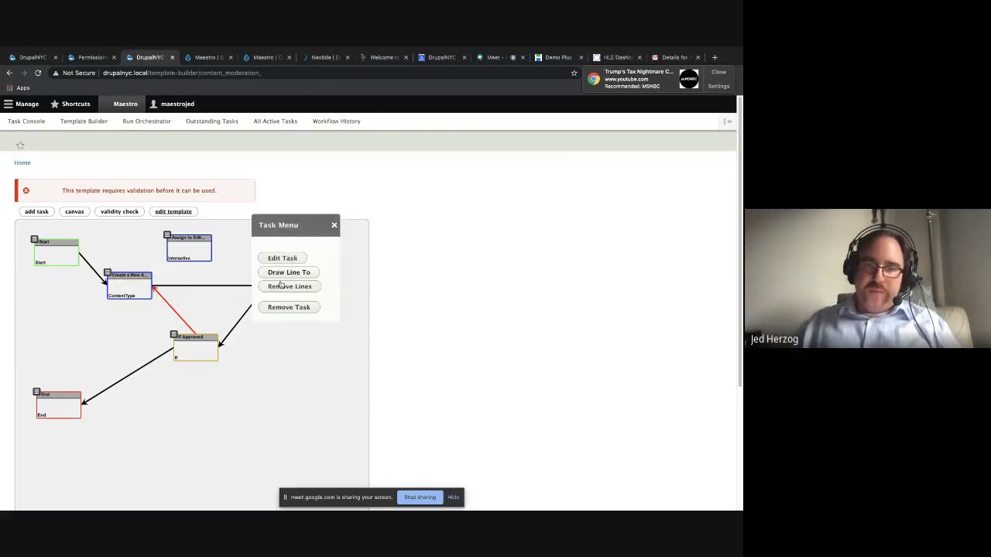
click(282, 286)
click(109, 272)
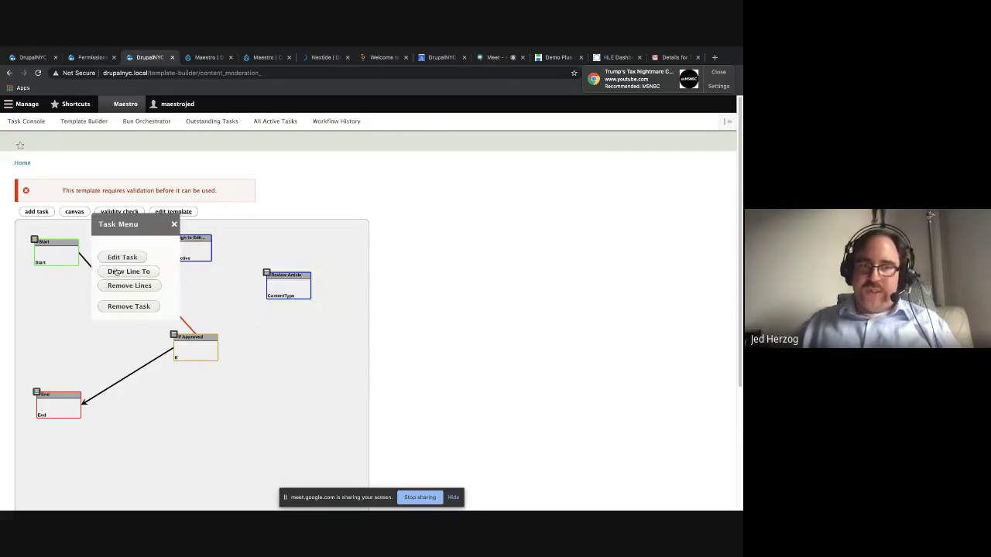
click(118, 272)
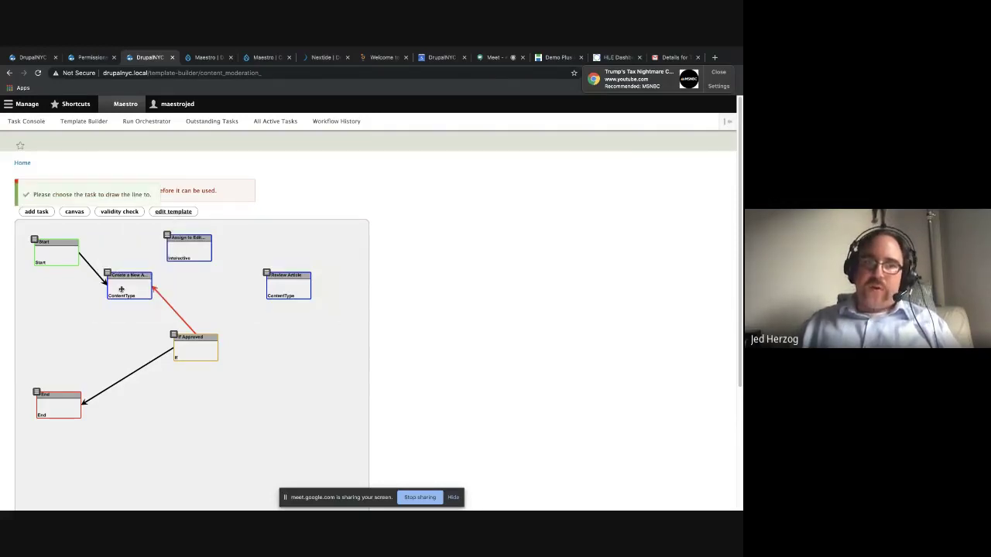
click(182, 244)
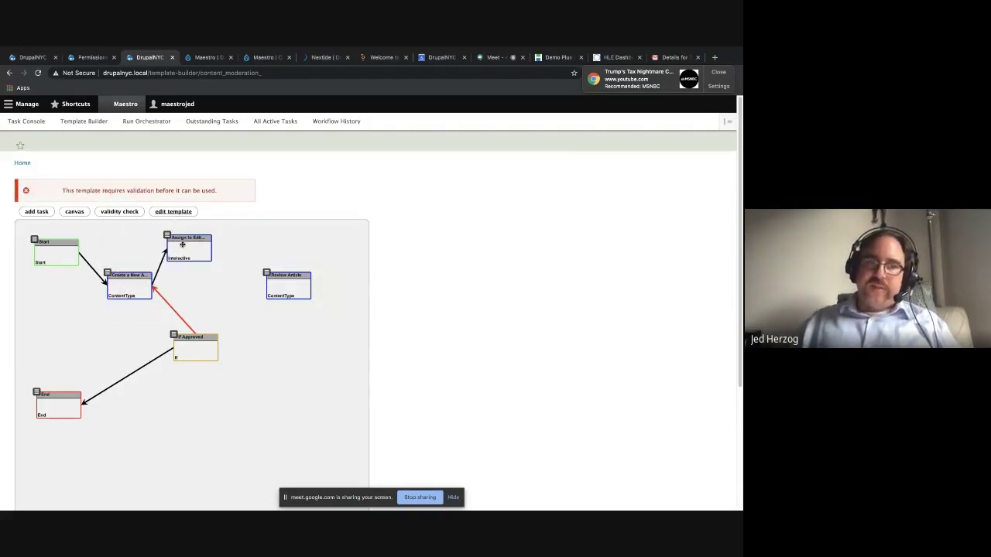
click(167, 237)
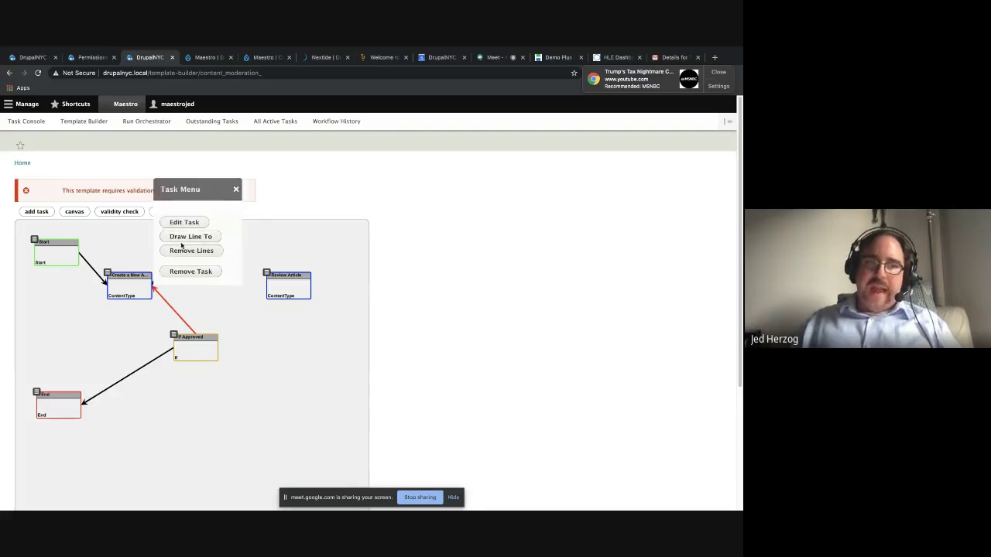
click(188, 237)
click(294, 289)
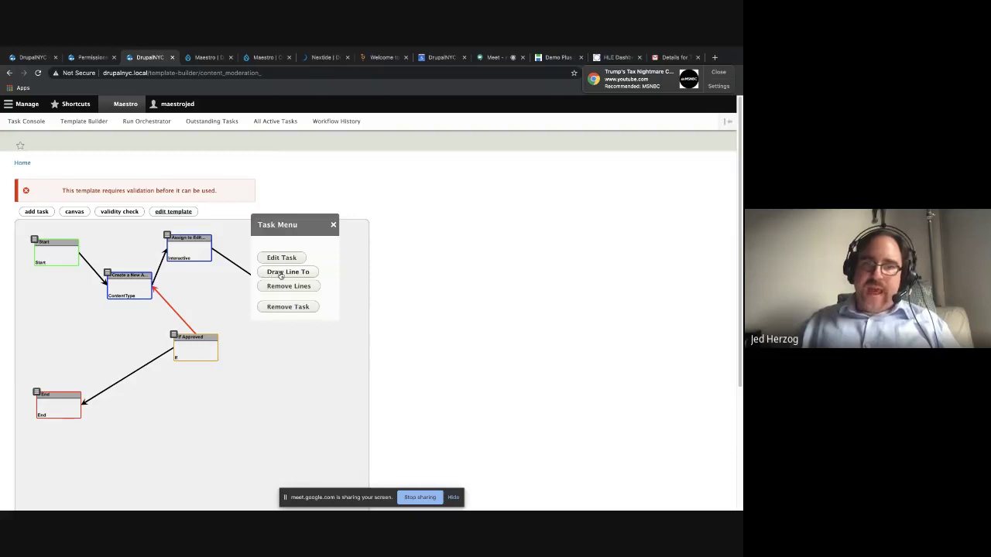
click(280, 272)
click(209, 349)
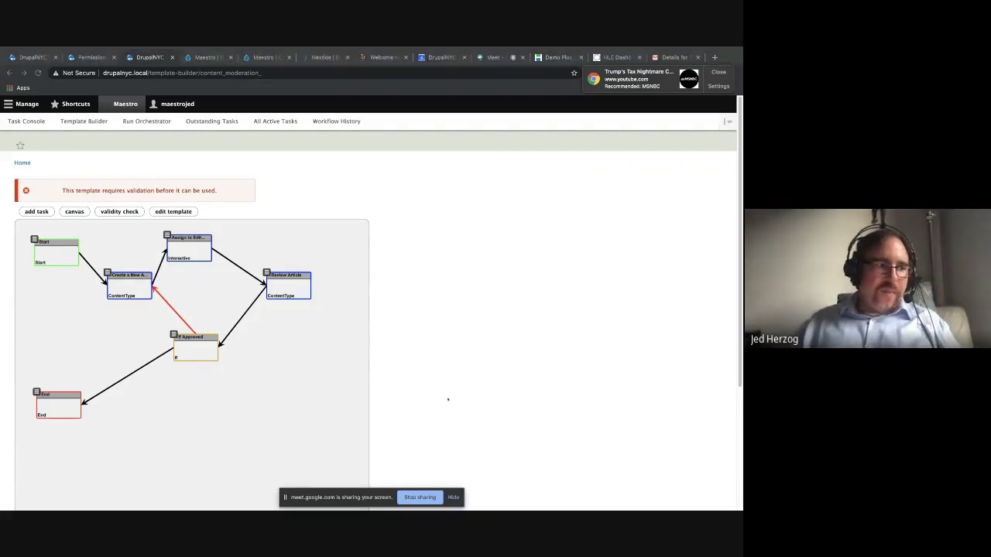
click(401, 317)
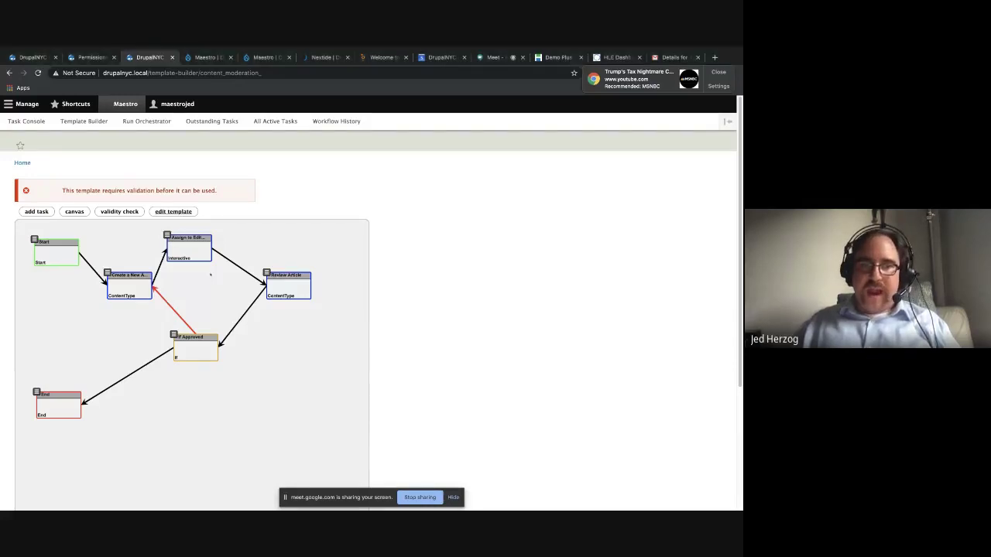
drag(197, 240, 217, 231)
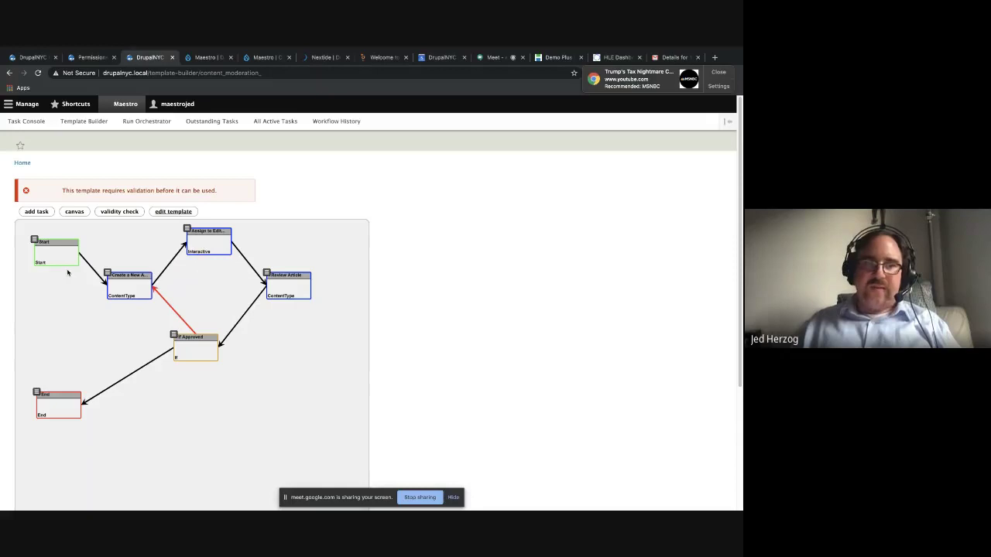
- Run the template's validity check, dismiss the results, and go to the site home page
click(132, 211)
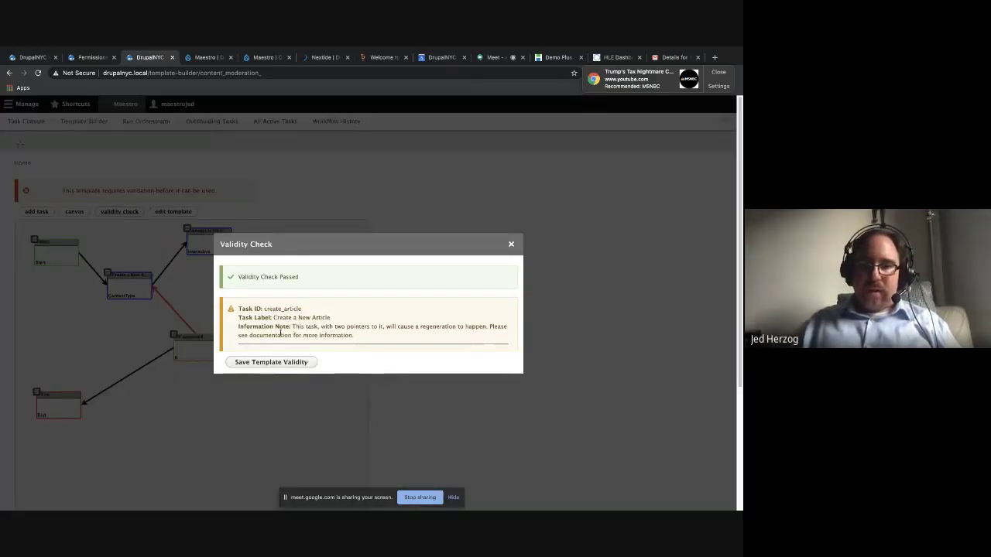
click(511, 244)
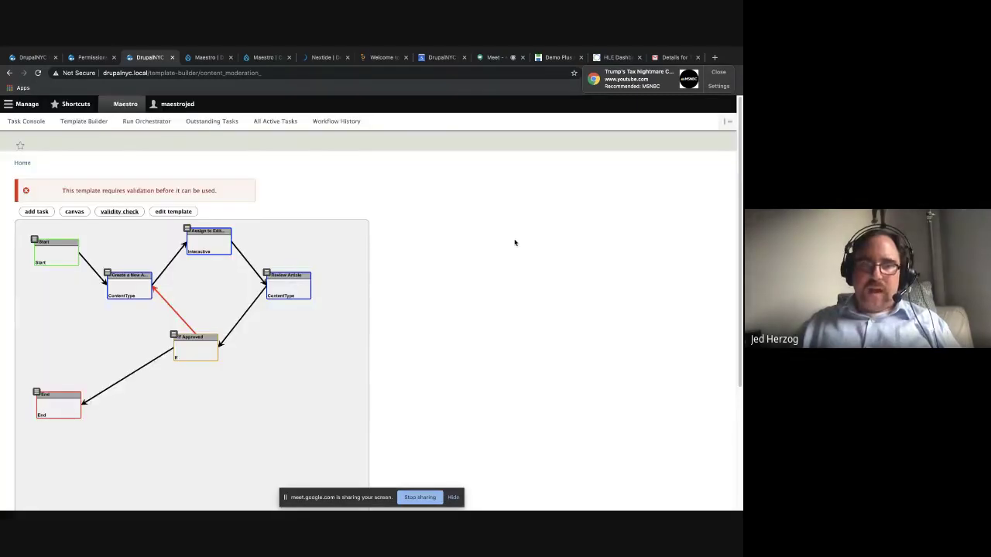
click(17, 165)
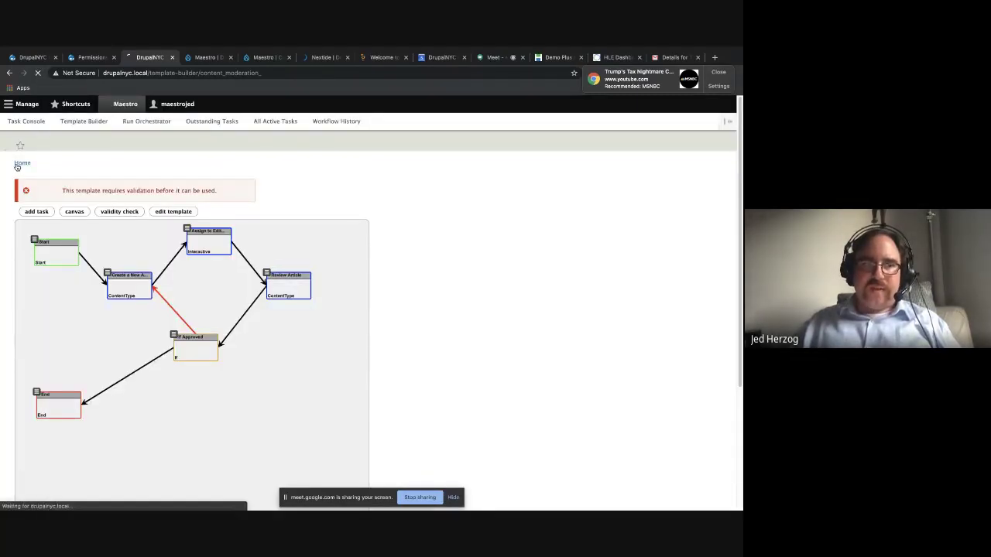
key(ctrl+Left)
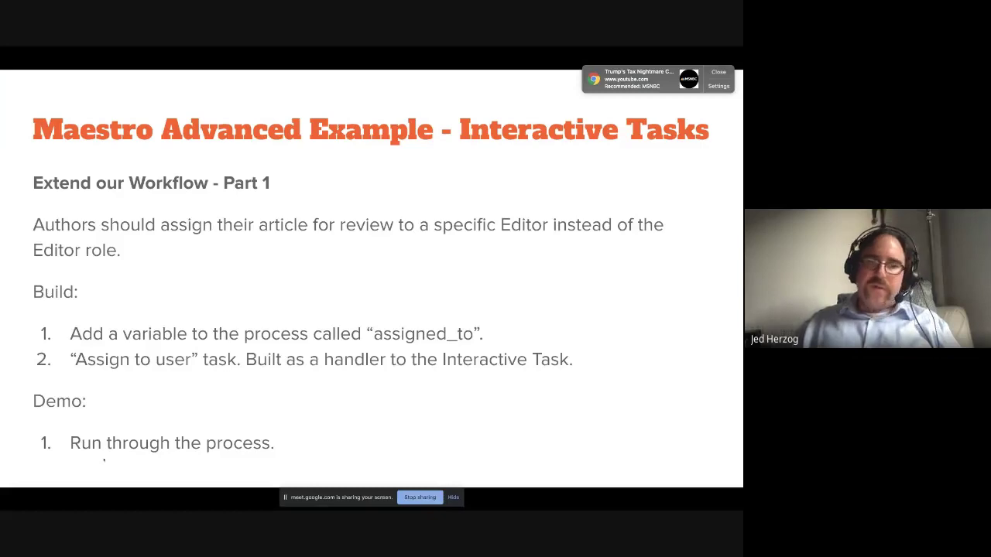
key(ctrl+Right)
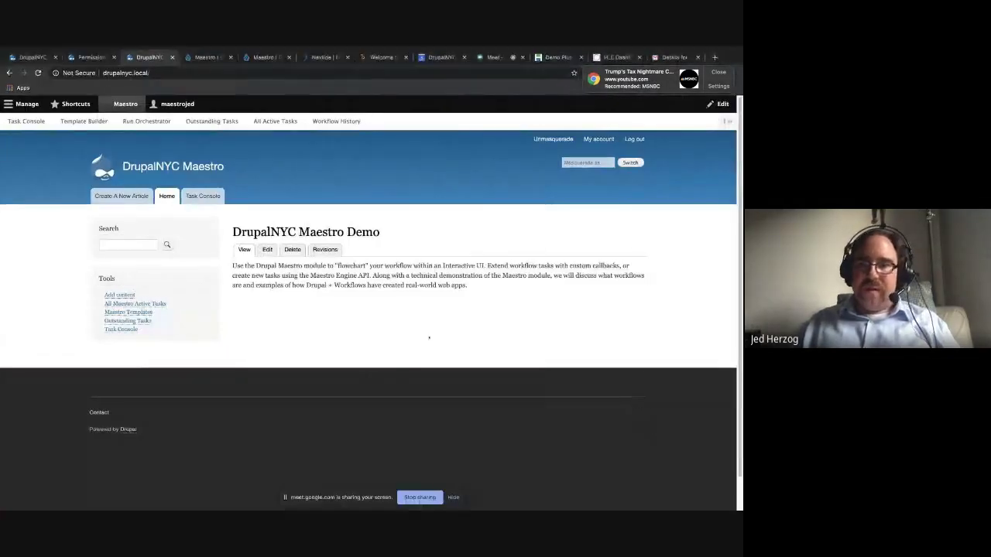
- Masquerade as the author account
click(573, 162)
text(a)
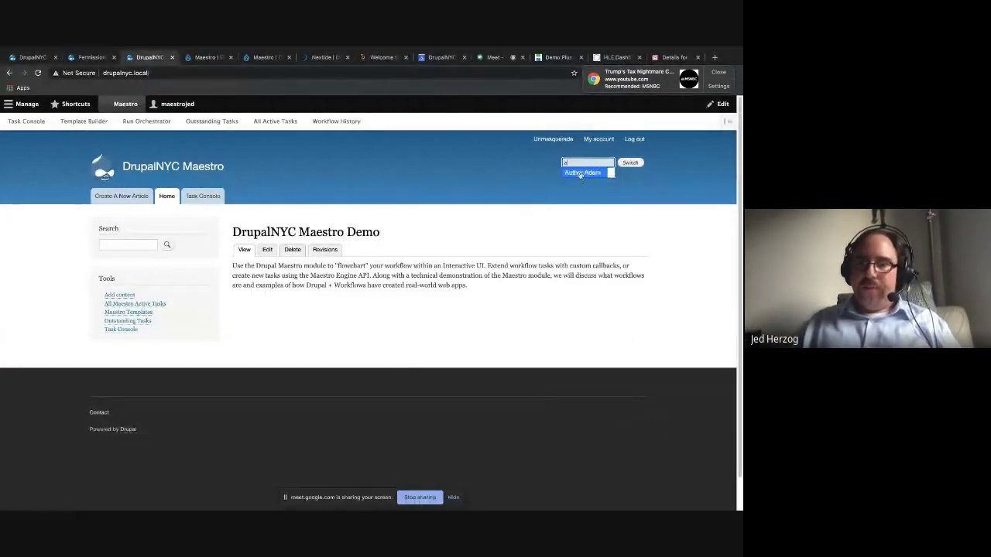
click(582, 172)
click(623, 164)
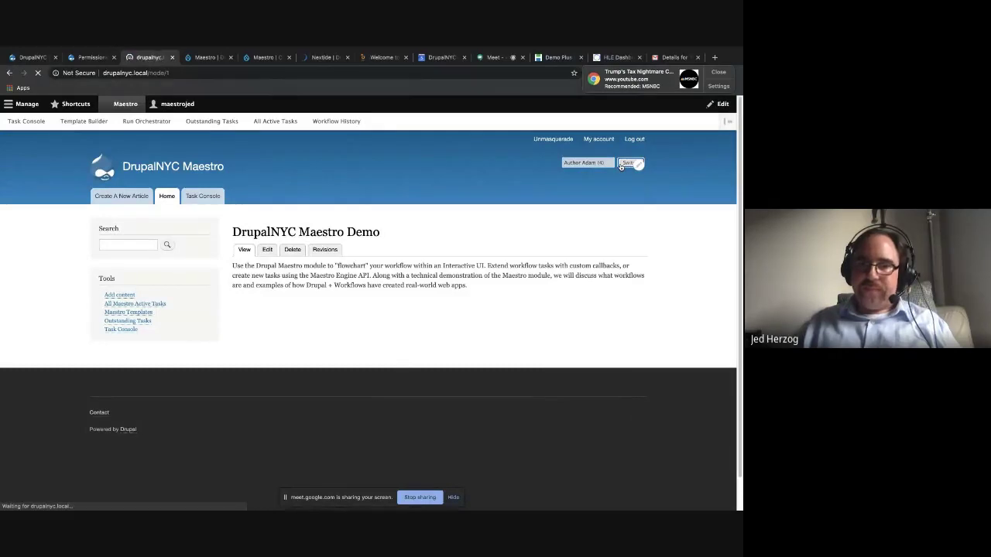
- Create a new article titled 'My 2nd Article' with body 'The body' and save it
click(125, 162)
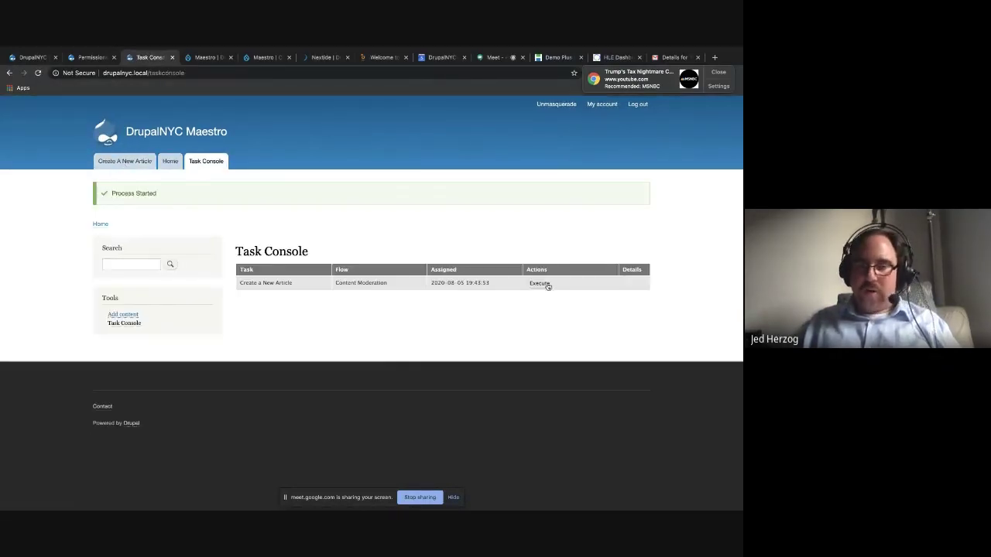
click(545, 284)
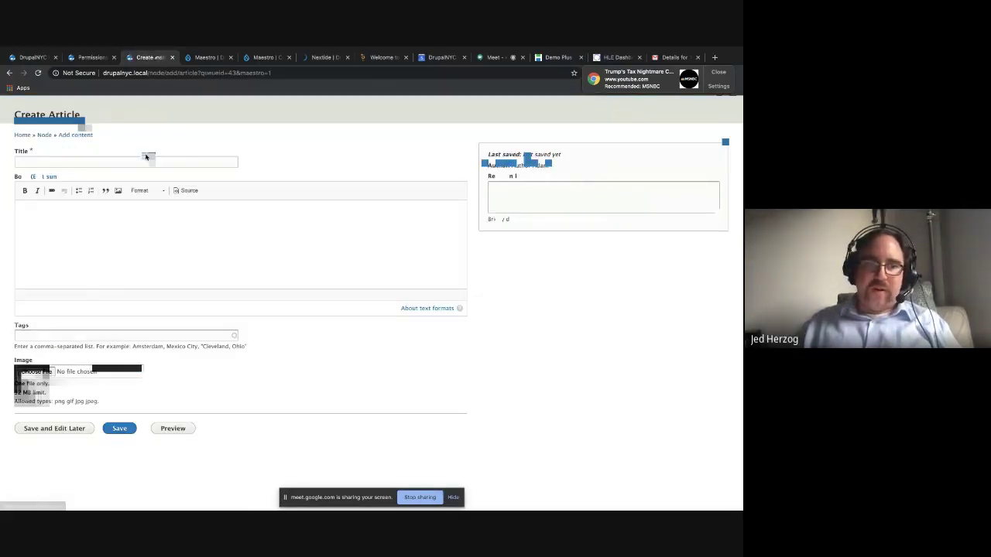
click(145, 157)
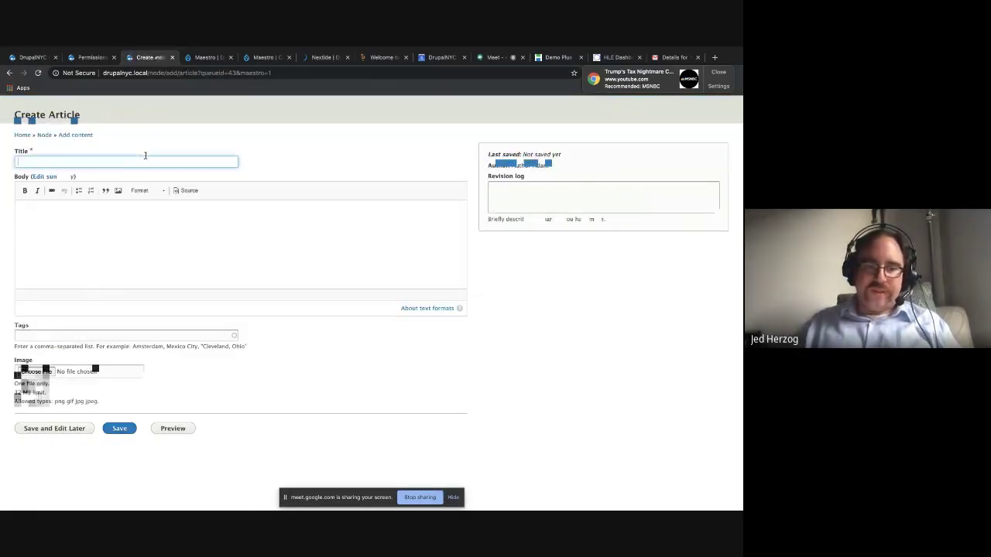
text(My 2nd Article)
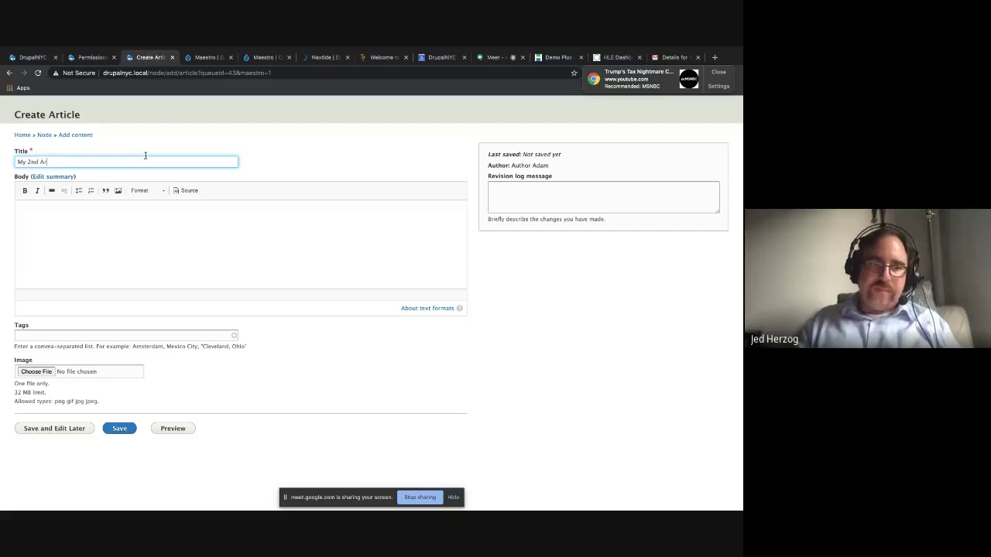
click(150, 221)
text(The body)
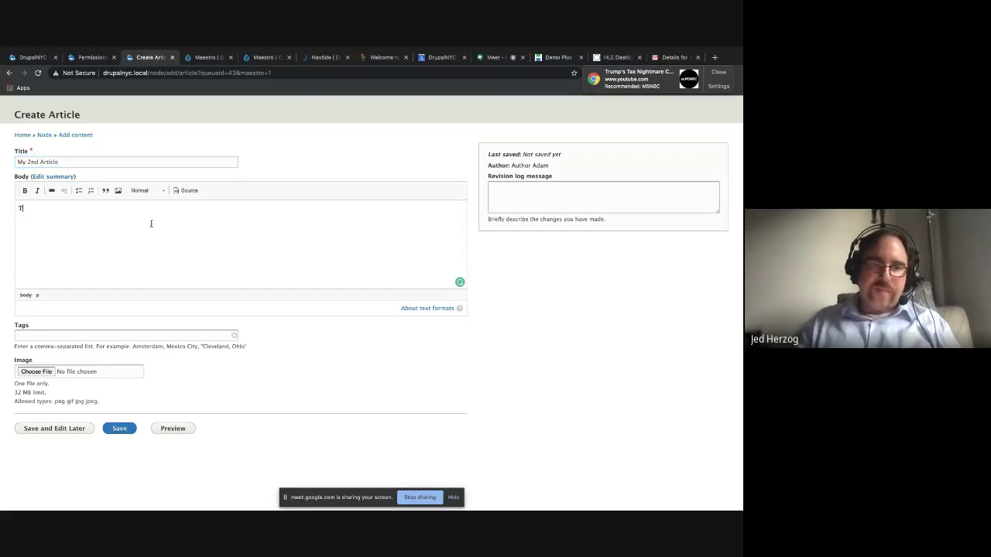
click(109, 430)
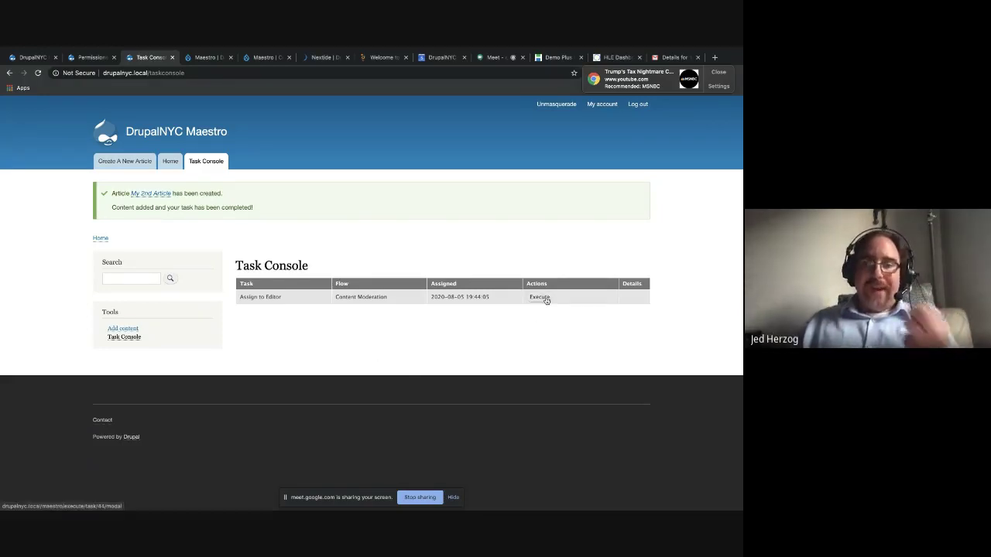
- Execute Assign to Editor and assign My 2nd Article for review to the chosen editor
click(544, 299)
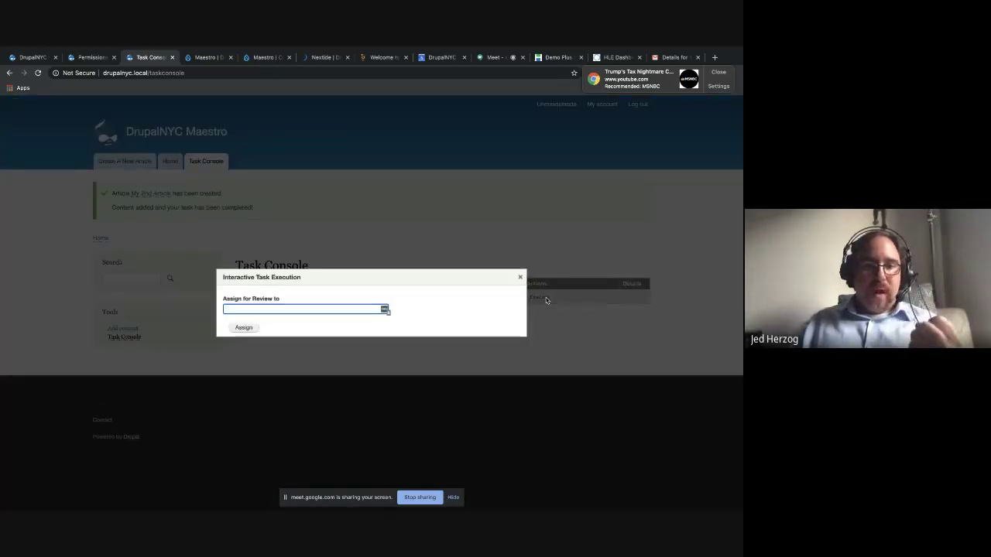
key(ctrl+Right)
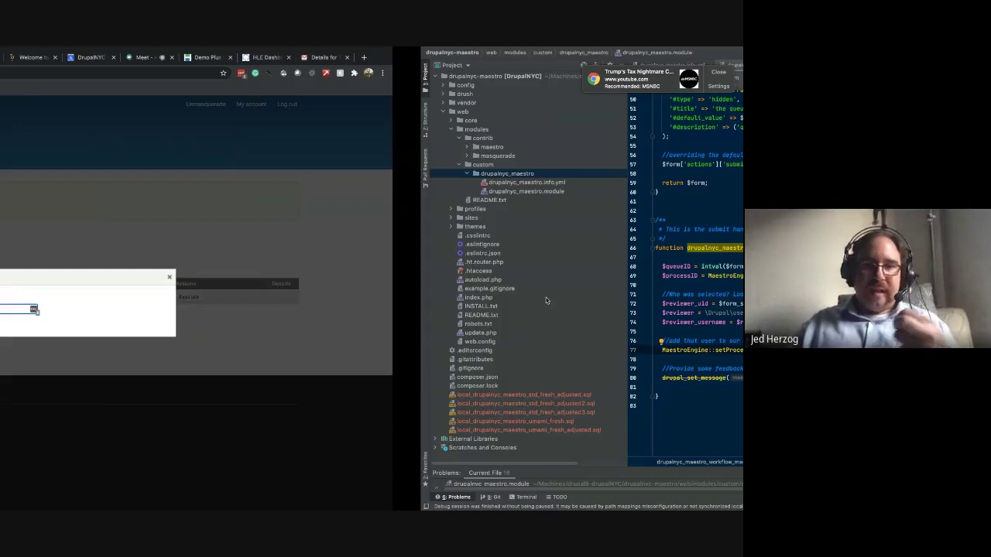
scroll(546, 301, up, 5)
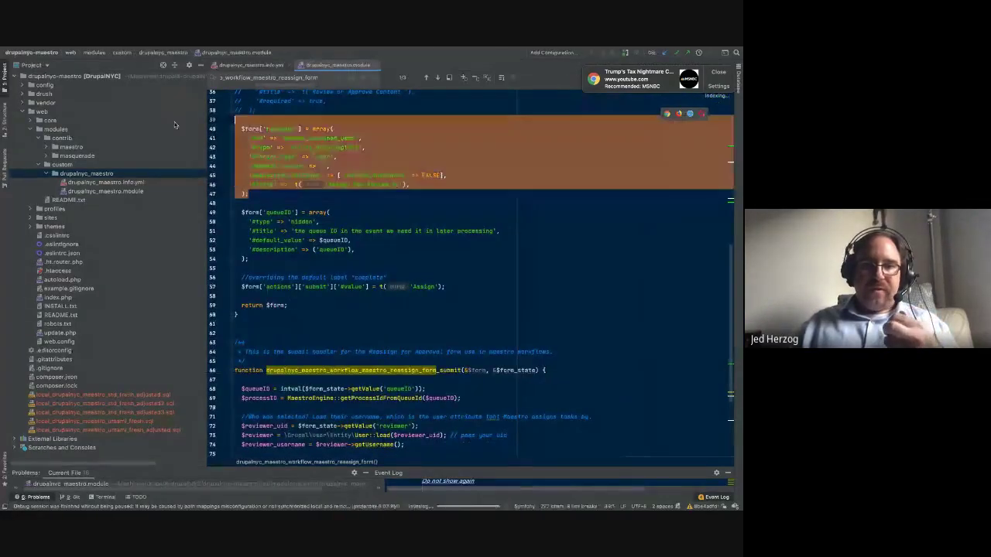
key(ctrl+Left)
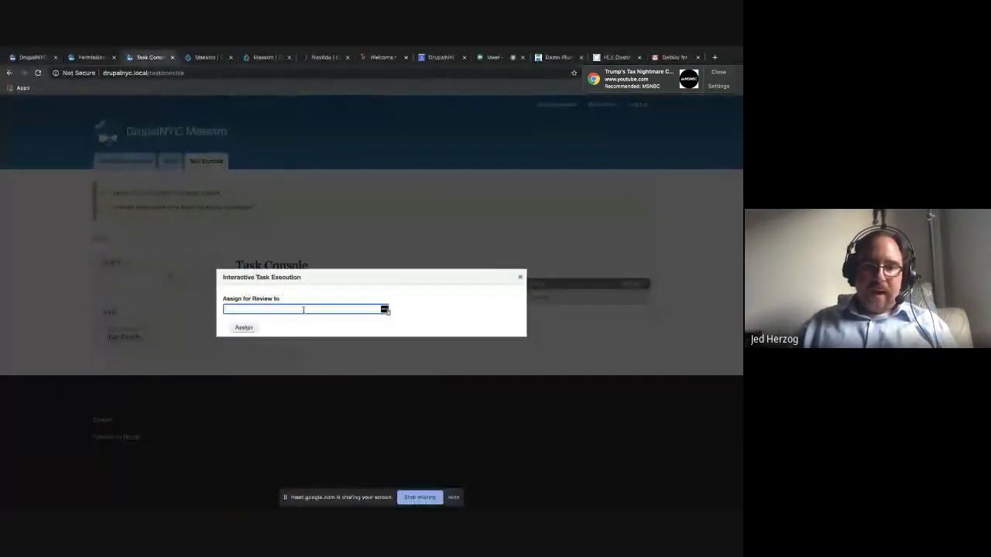
text(ed)
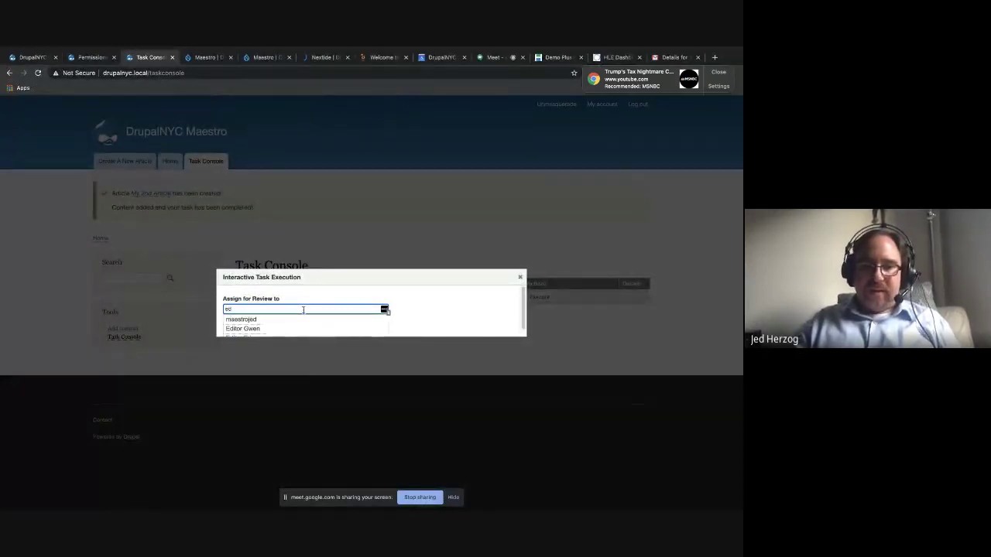
click(246, 329)
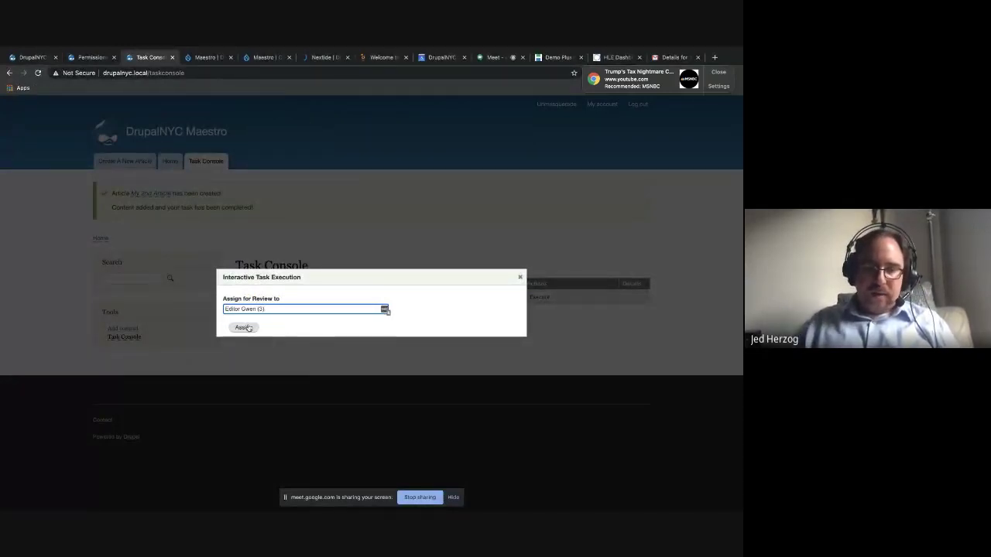
click(245, 328)
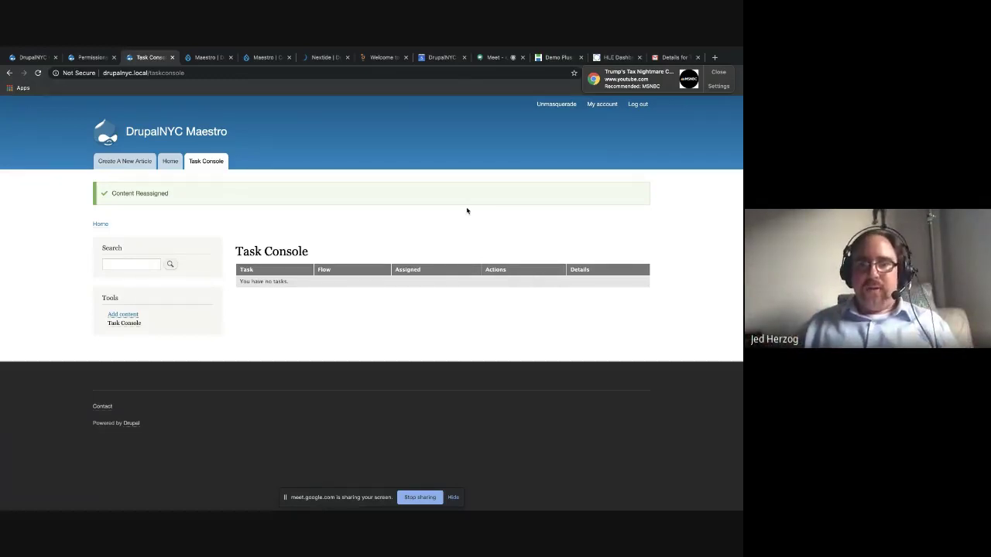
- Masquerade as the other editor and check that their Task Console is empty
click(550, 107)
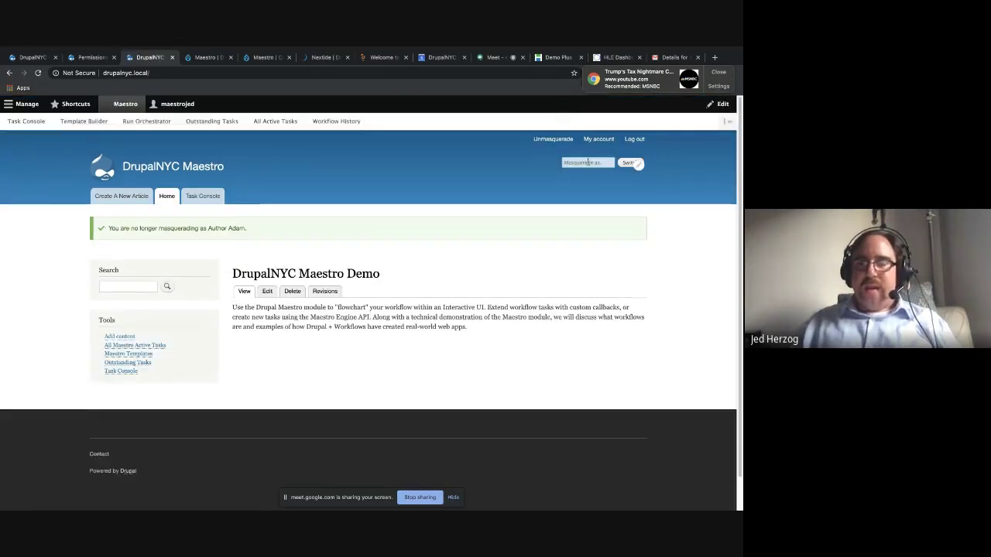
click(587, 162)
text(ed)
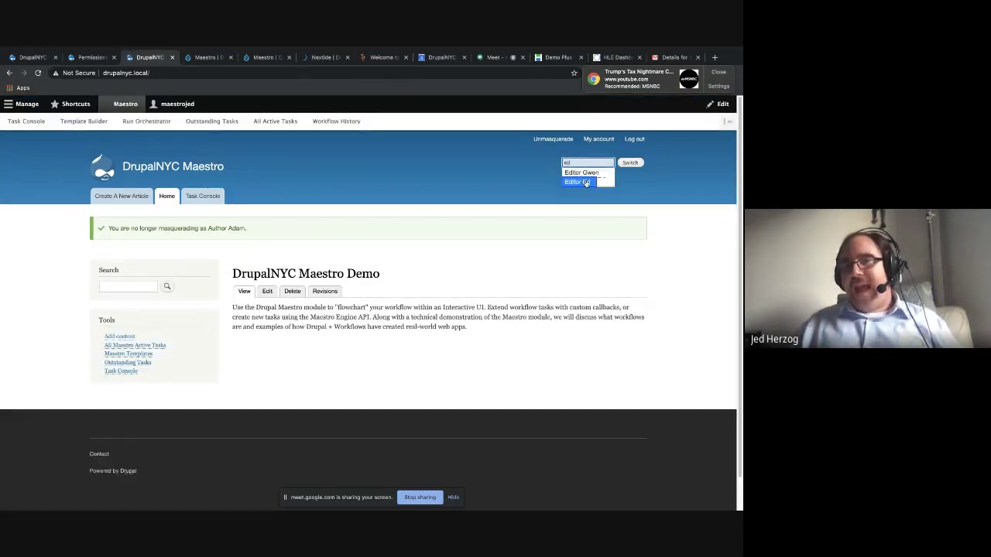
click(579, 171)
click(627, 164)
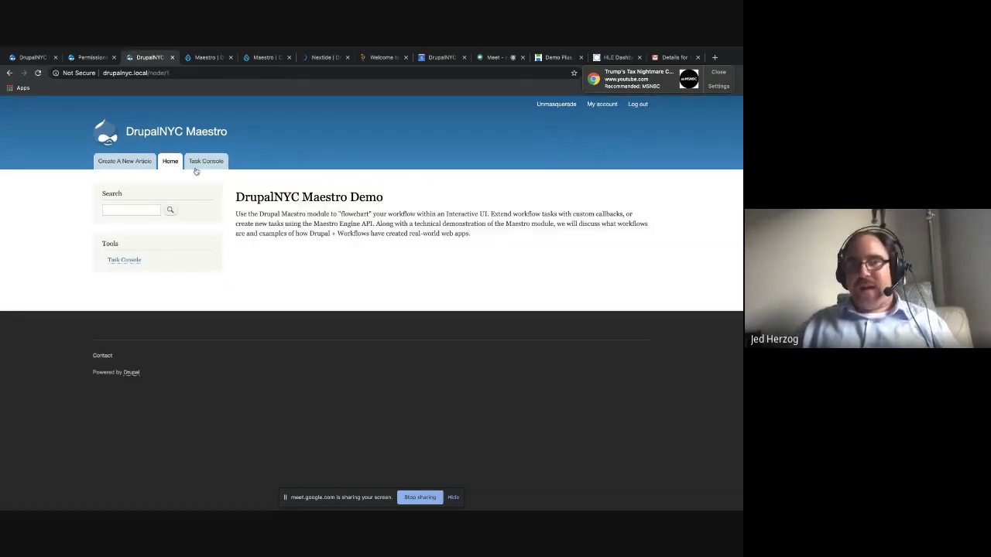
click(202, 163)
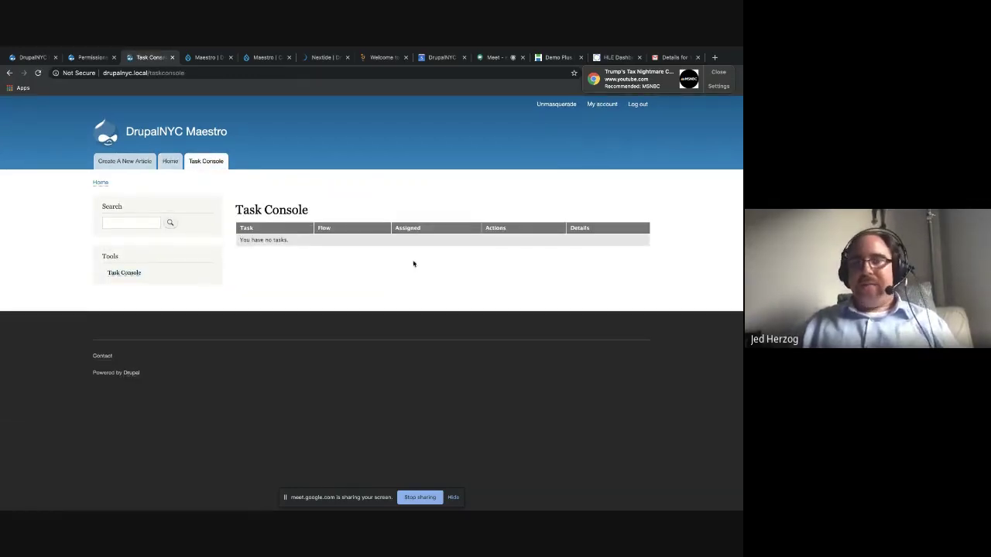
- Masquerade as the chosen reviewing editor and open their Task Console
click(570, 109)
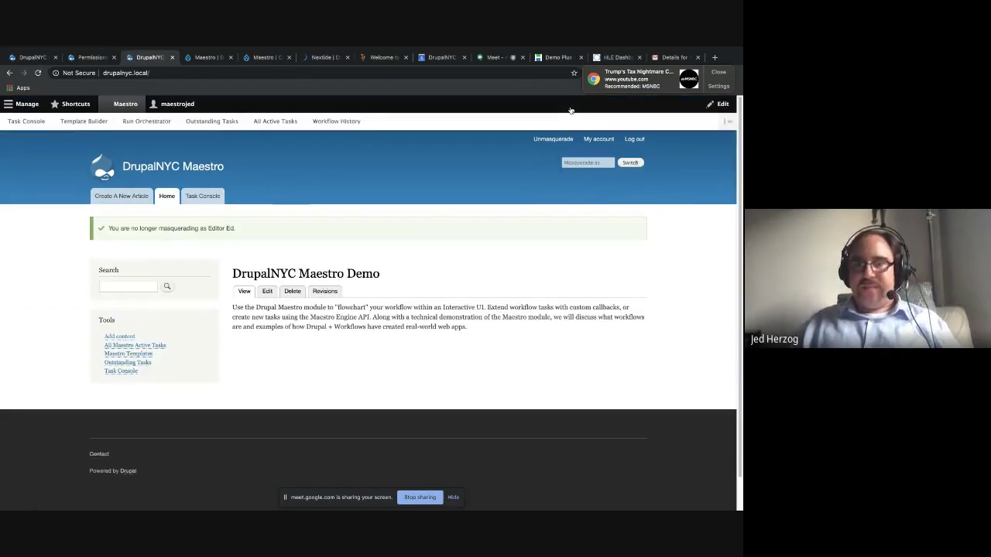
click(588, 163)
text(ed)
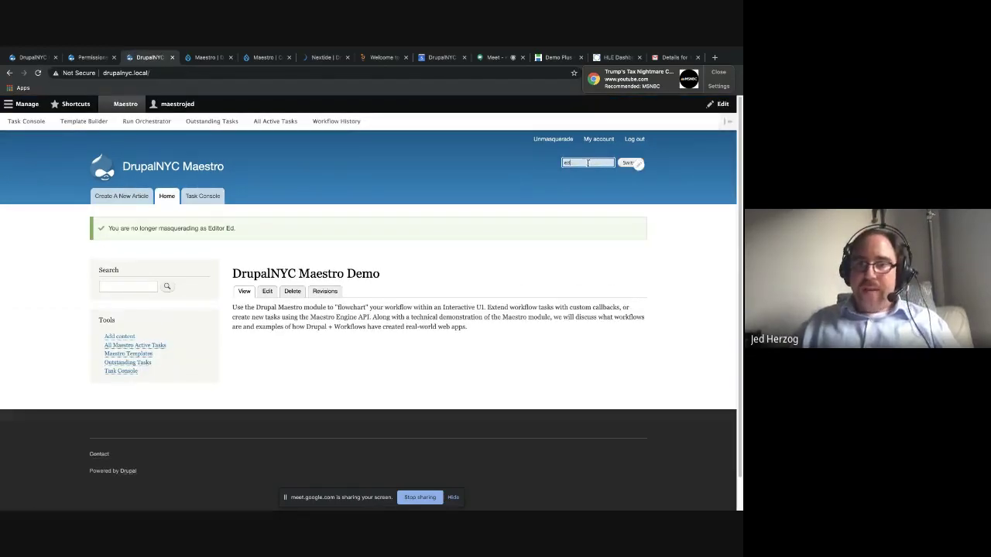
click(580, 173)
click(630, 163)
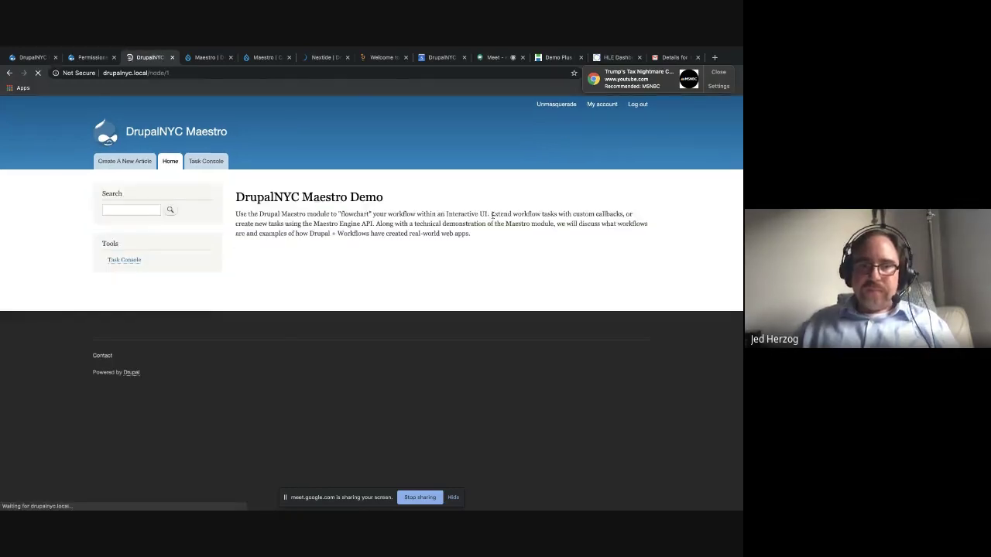
click(206, 161)
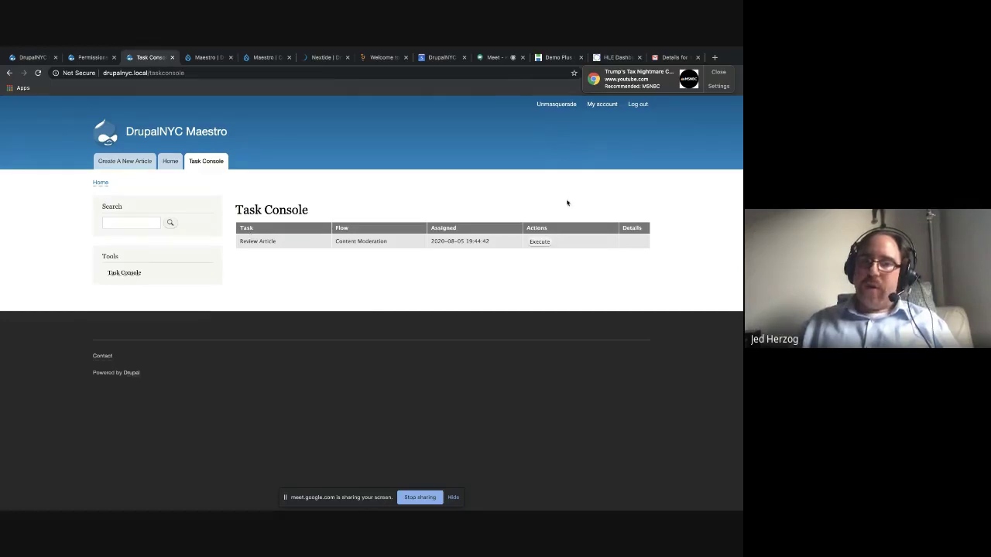
- Open the Review Article task, check My 2nd Article's title and body, and accept it
click(539, 242)
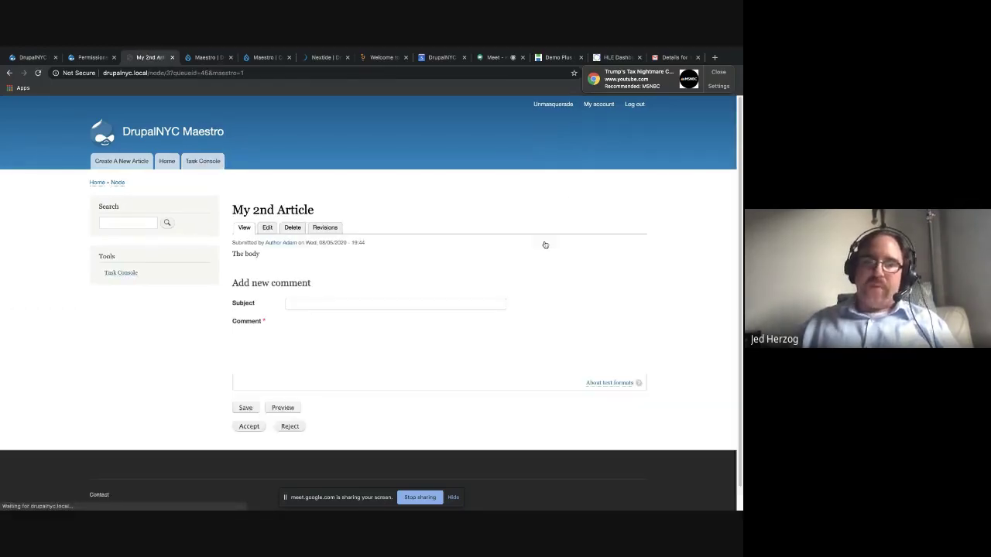
scroll(544, 244, down, 1)
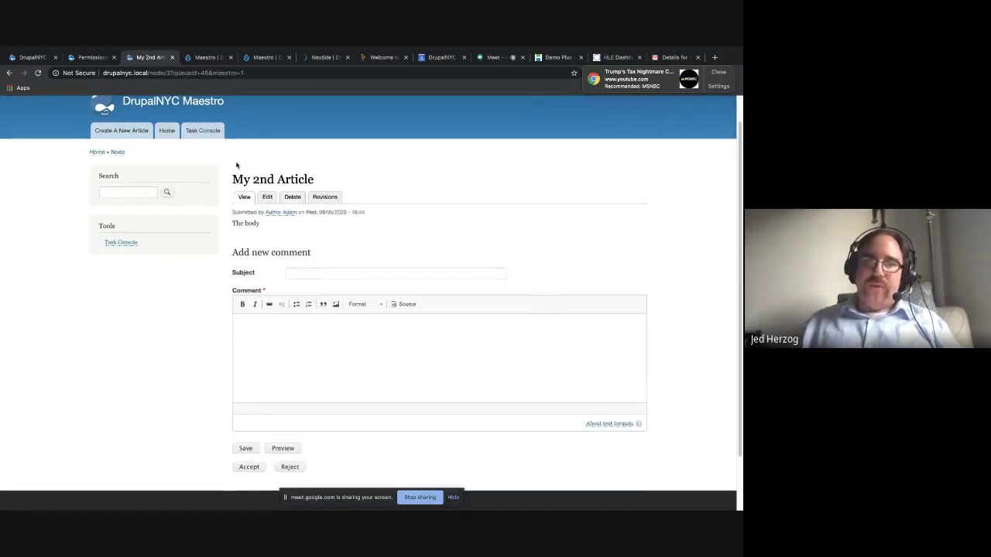
drag(233, 175, 384, 191)
drag(232, 219, 274, 229)
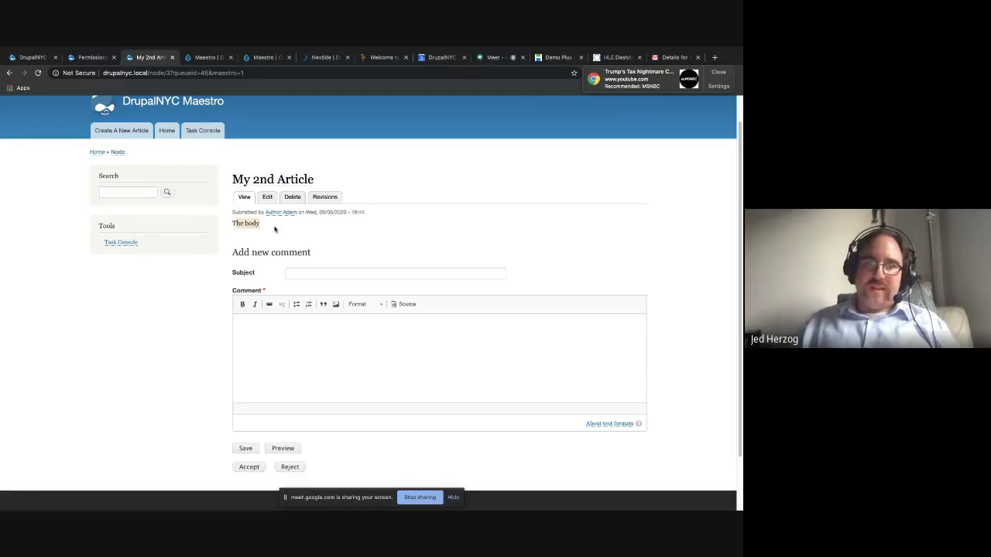
scroll(275, 229, down, 2)
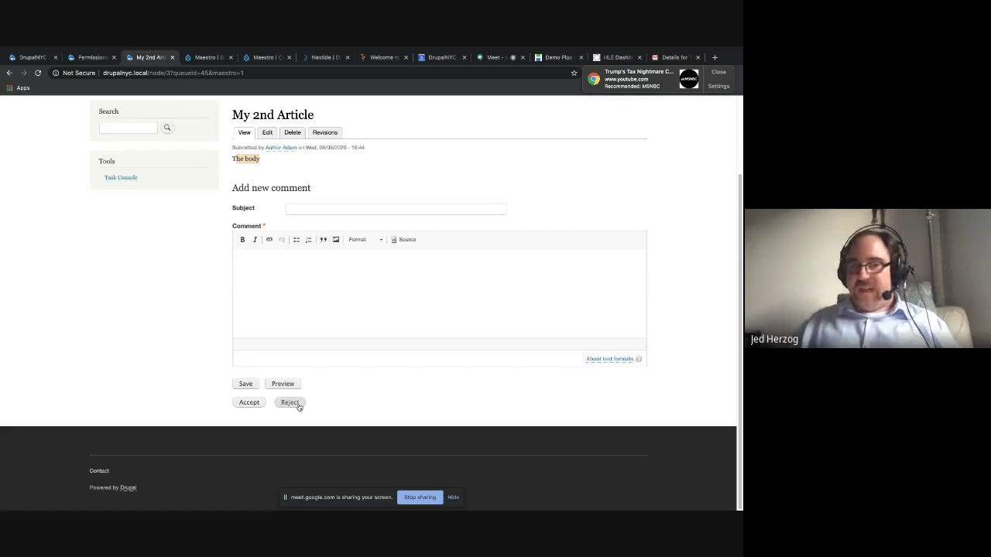
click(256, 405)
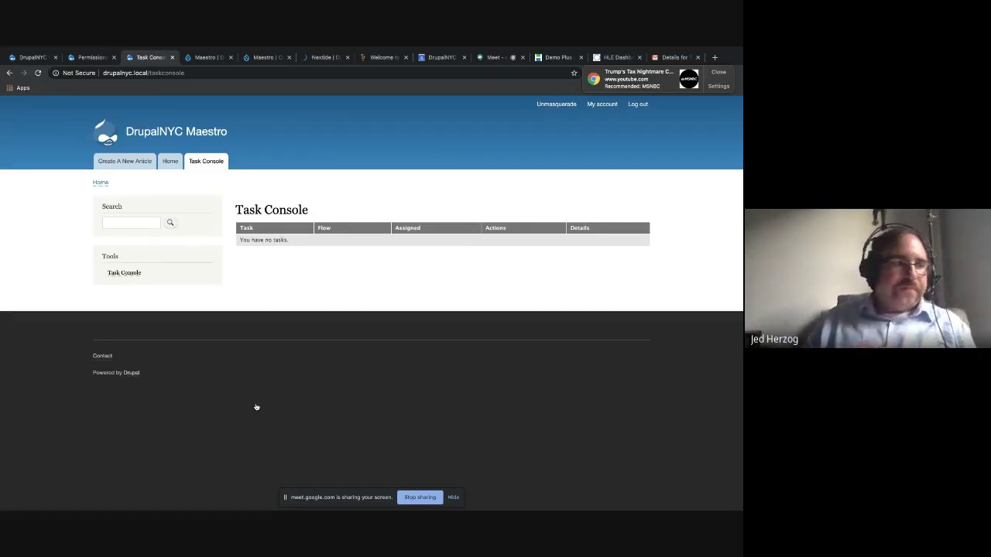
key(ctrl+Left)
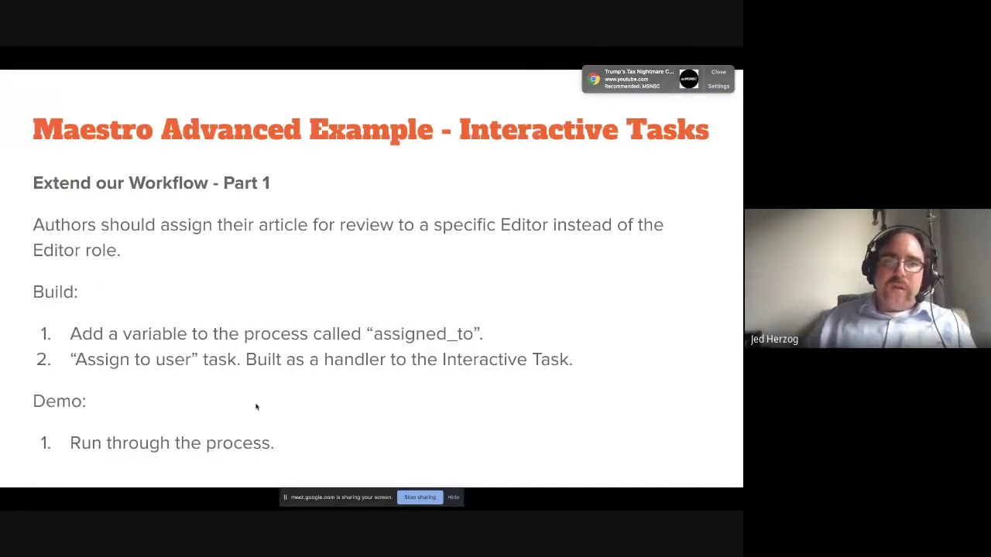